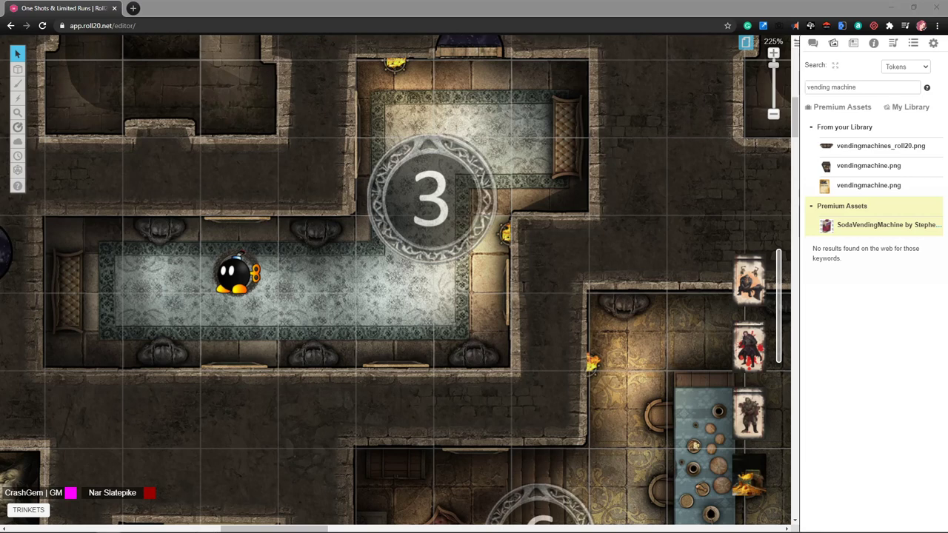
Search the token art library for "warp pipe".
{"action": "left_click", "coordinate": [833, 45]}
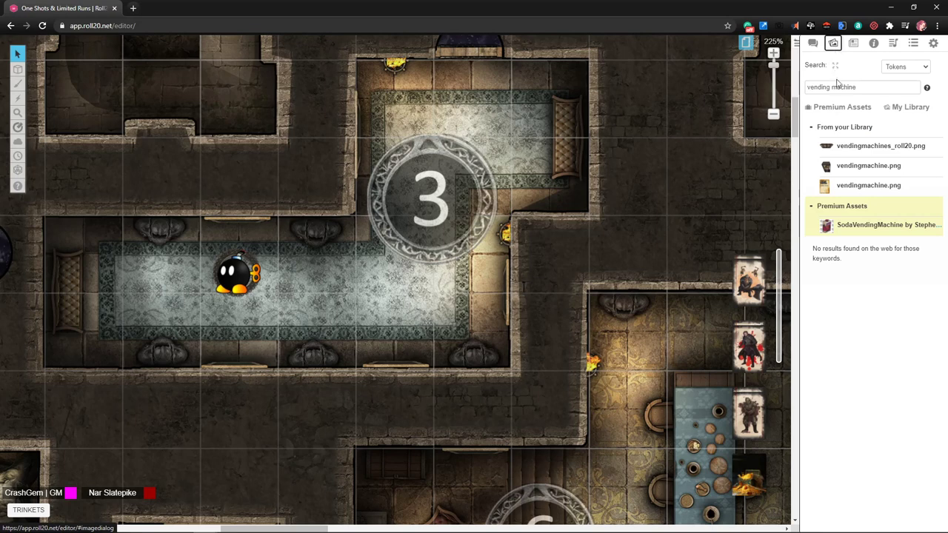
{"action": "left_click_drag", "start_coordinate": [866, 87], "coordinate": [802, 93]}
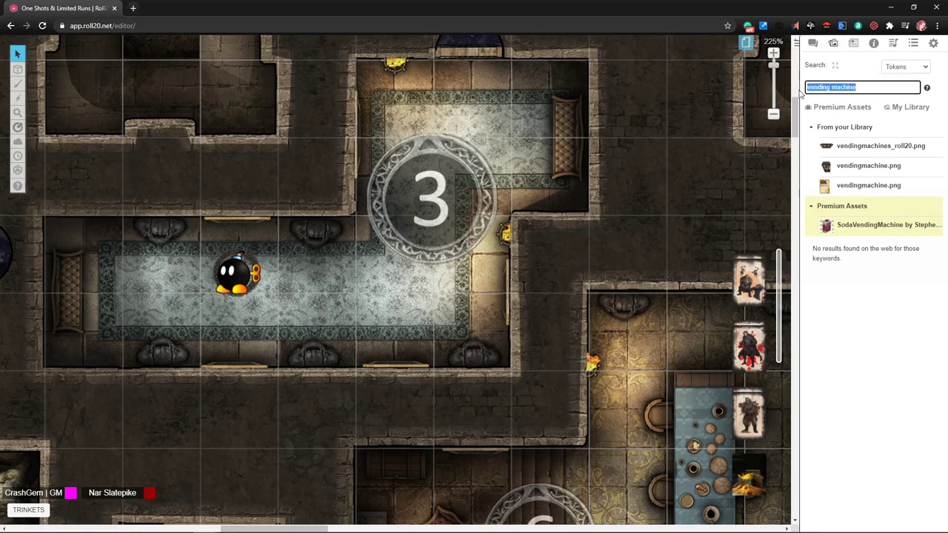
{"action": "type", "text": "warp pipe"}
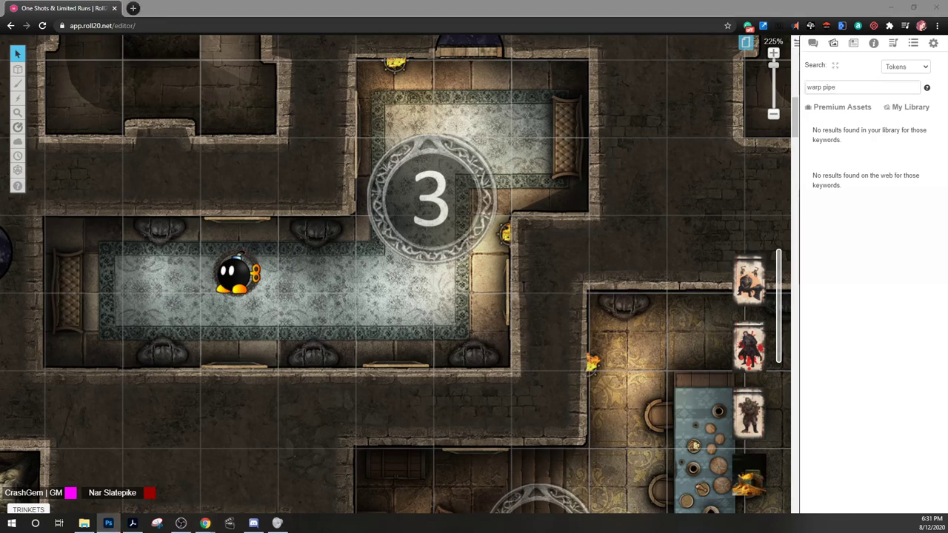
Switch to Photoshop and create a new 512 x 512 pixel document with a transparent background.
{"action": "key", "text": "ctrl+n"}
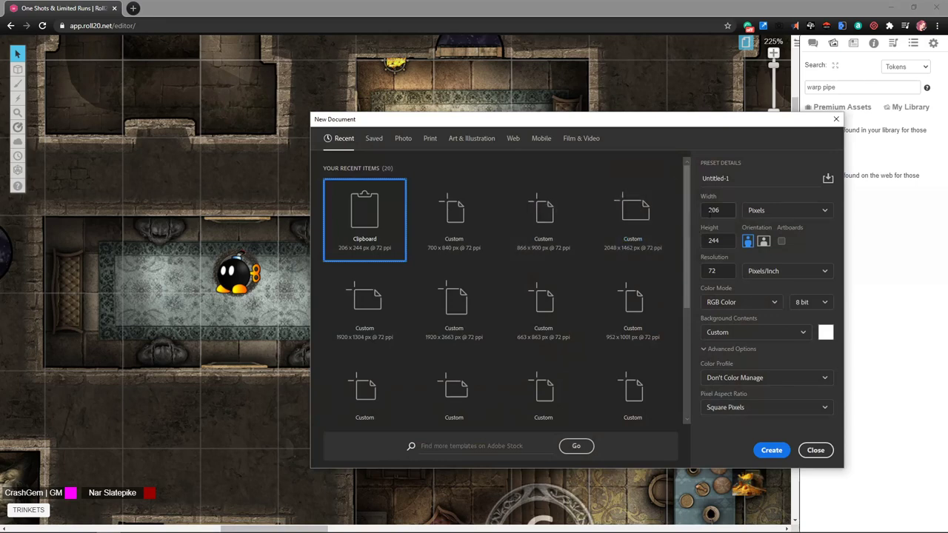
{"action": "type", "text": "512"}
{"action": "key", "text": "Tab"}
{"action": "key", "text": "Tab"}
{"action": "type", "text": "512"}
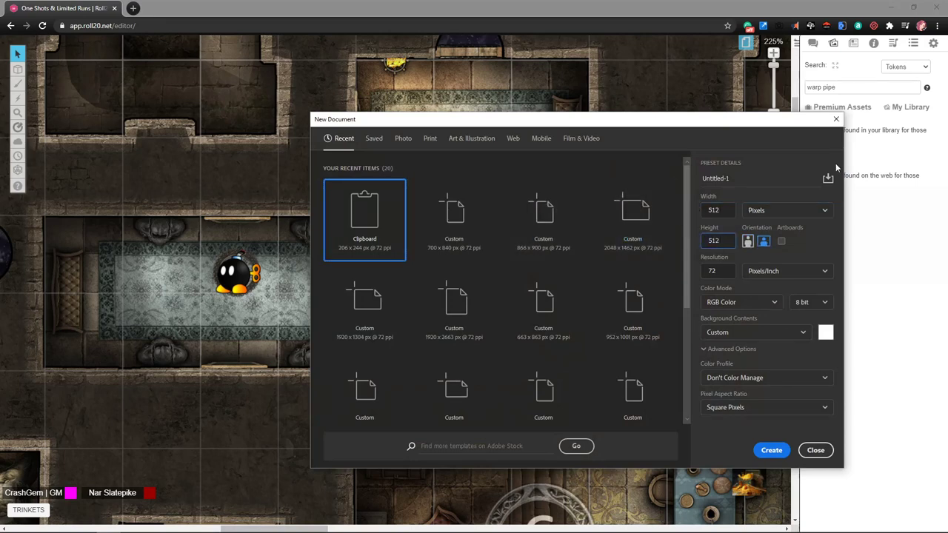
{"action": "left_click", "coordinate": [771, 331]}
{"action": "left_click", "coordinate": [723, 403]}
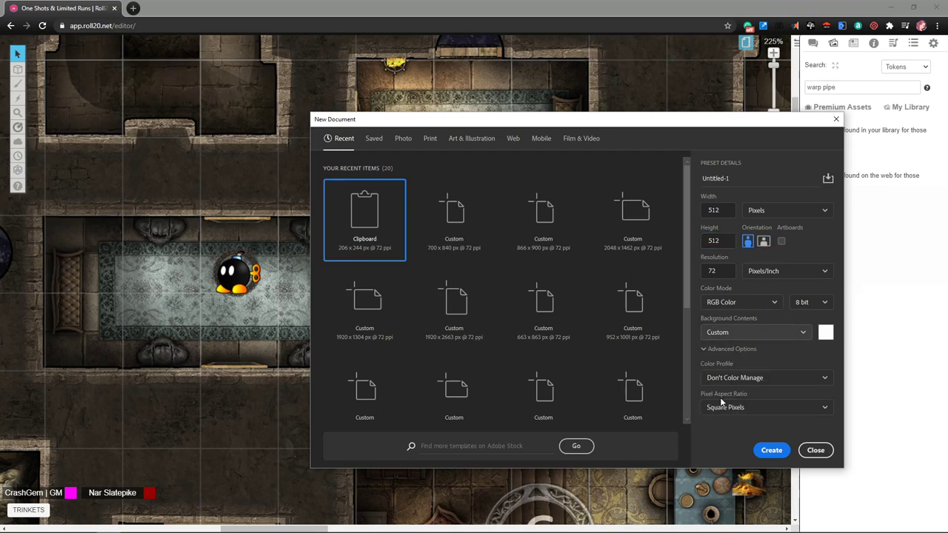
{"action": "left_click", "coordinate": [771, 448]}
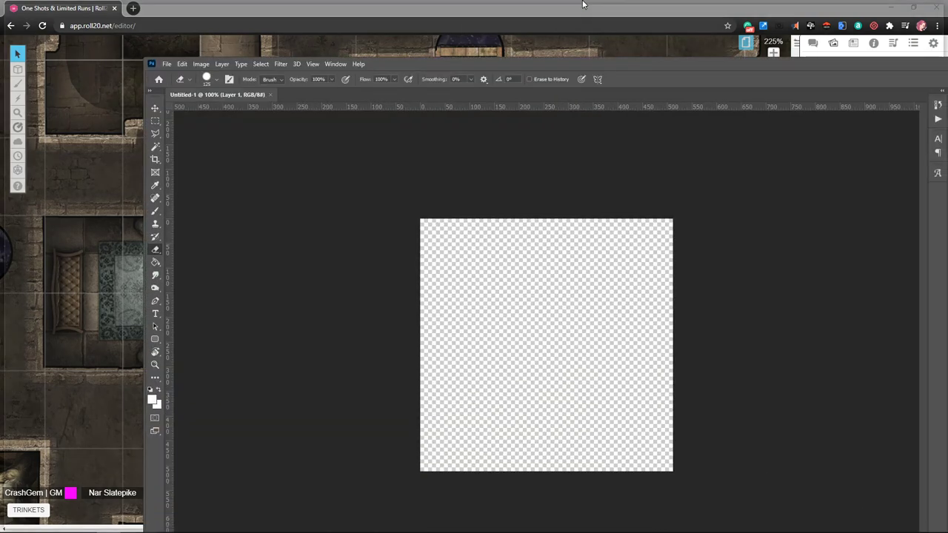
Paste the copied green pipe image and move it into the canvas's upper-right corner.
{"action": "key", "text": "ctrl+v"}
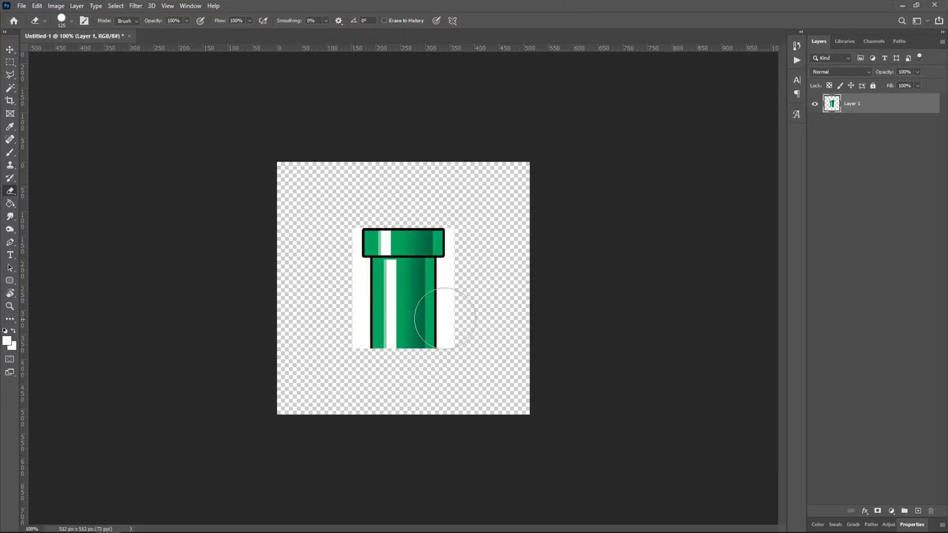
{"action": "key", "text": "v"}
{"action": "left_click_drag", "start_coordinate": [400, 317], "coordinate": [491, 240]}
Make a circular selection about 460 px wide around the canvas centre and add a new empty layer.
{"action": "left_click", "coordinate": [10, 63]}
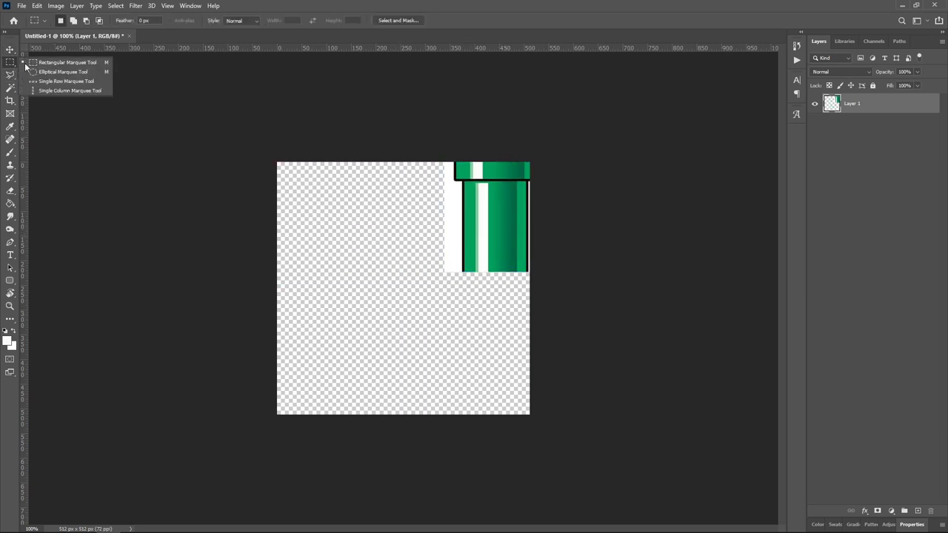
{"action": "left_click", "coordinate": [55, 70]}
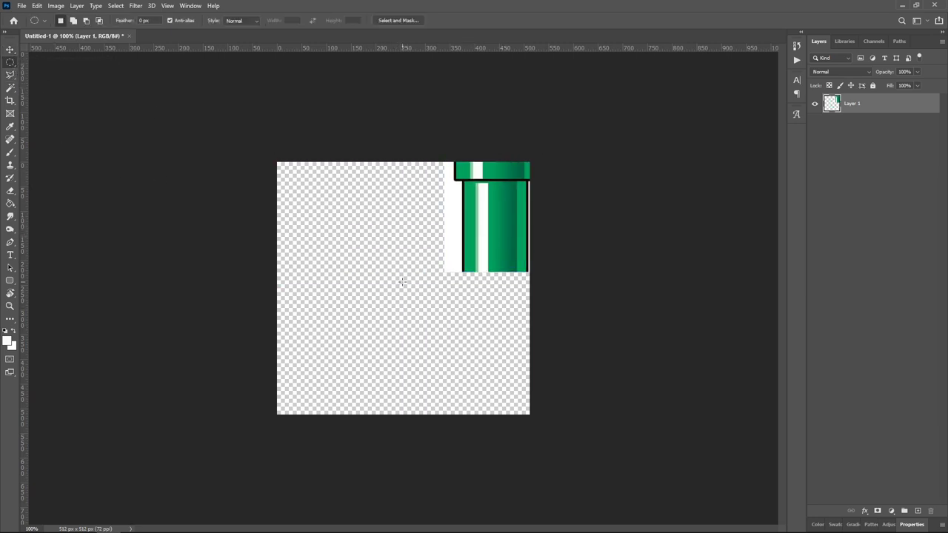
{"action": "left_click_drag", "start_coordinate": [401, 290], "coordinate": [272, 176]}
{"action": "key", "text": "ctrl+shift+n"}
{"action": "key", "text": "Return"}
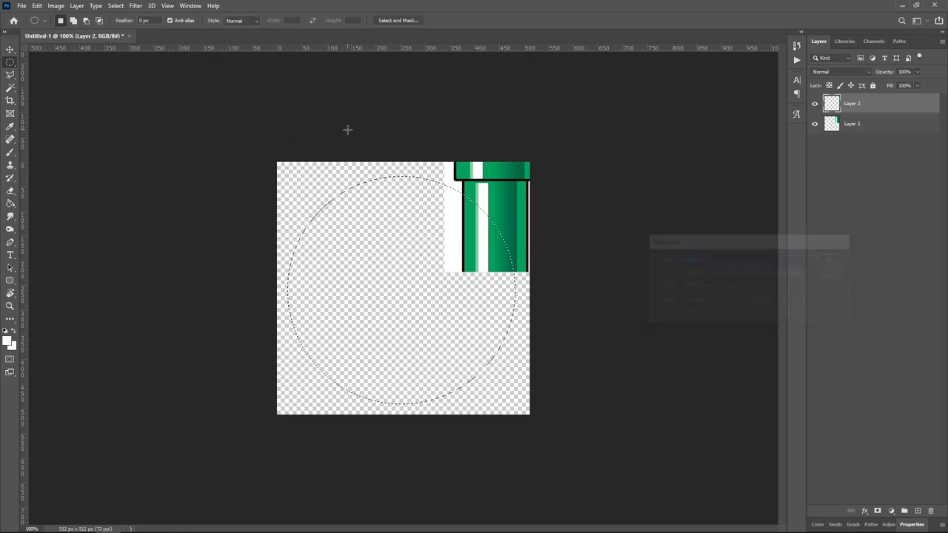
Fill the circular selection with a green sampled from the pipe image.
{"action": "key", "text": "g"}
{"action": "left_click", "coordinate": [508, 196], "text": "alt"}
{"action": "left_click", "coordinate": [391, 289]}
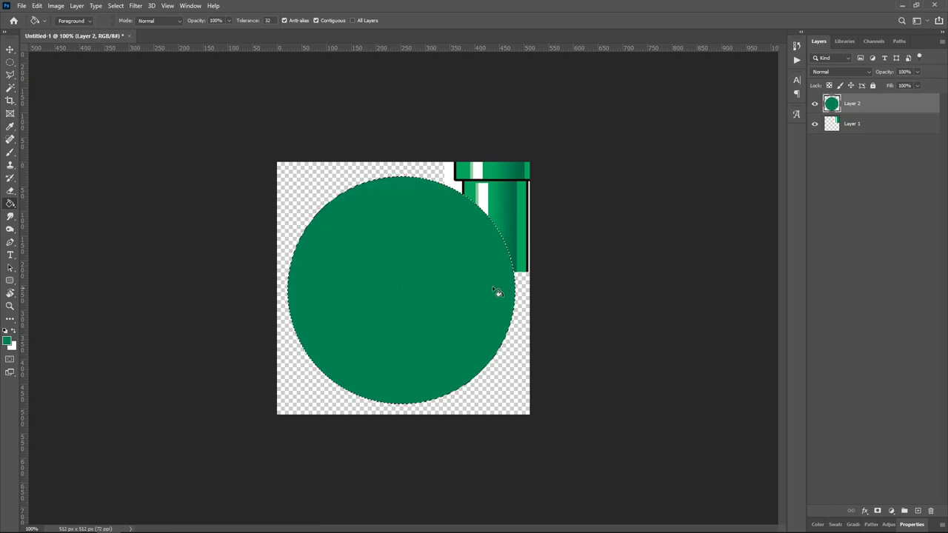
Add an inside Stroke effect to the green circle's layer, using the near-black 0e0000 sampled from the pipe's outline.
{"action": "double_click", "coordinate": [891, 111]}
{"action": "left_click", "coordinate": [516, 230]}
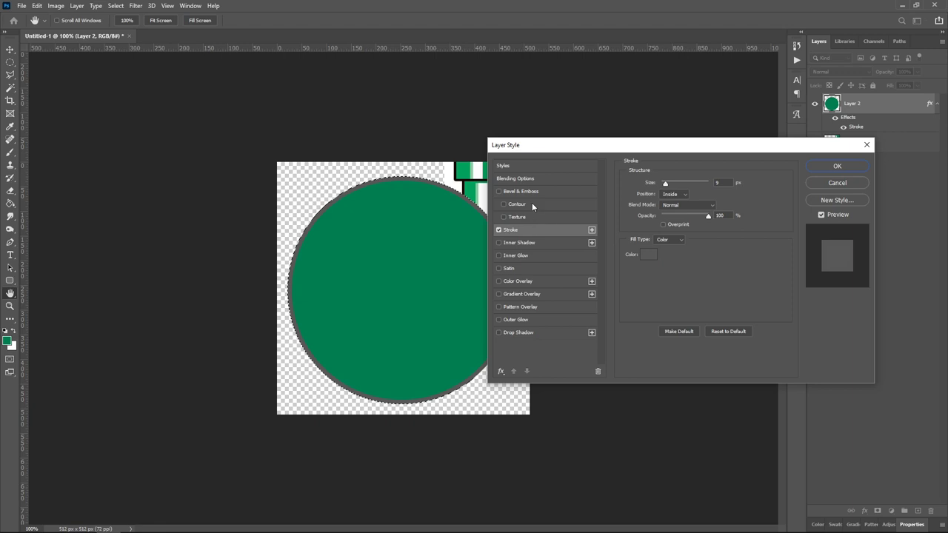
{"action": "left_click", "coordinate": [648, 256]}
{"action": "left_click", "coordinate": [469, 177]}
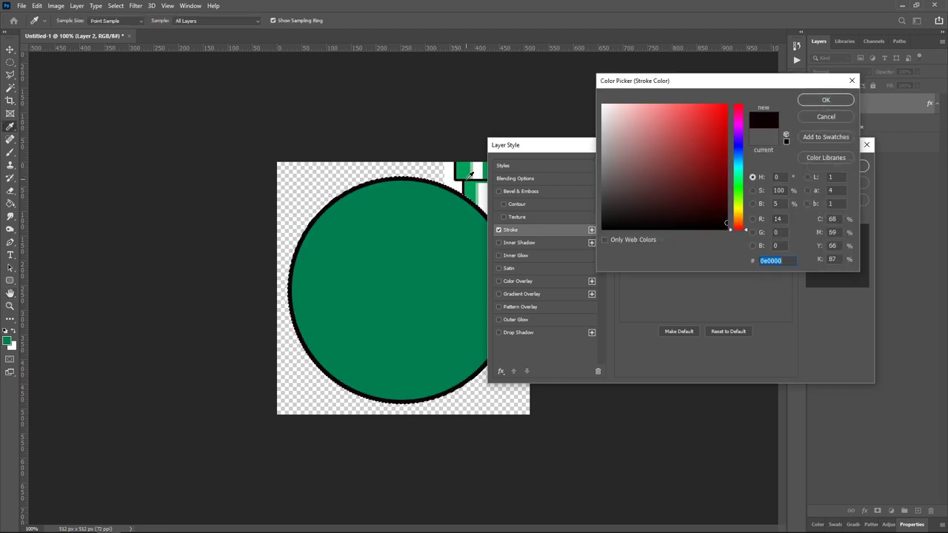
{"action": "left_click", "coordinate": [826, 99]}
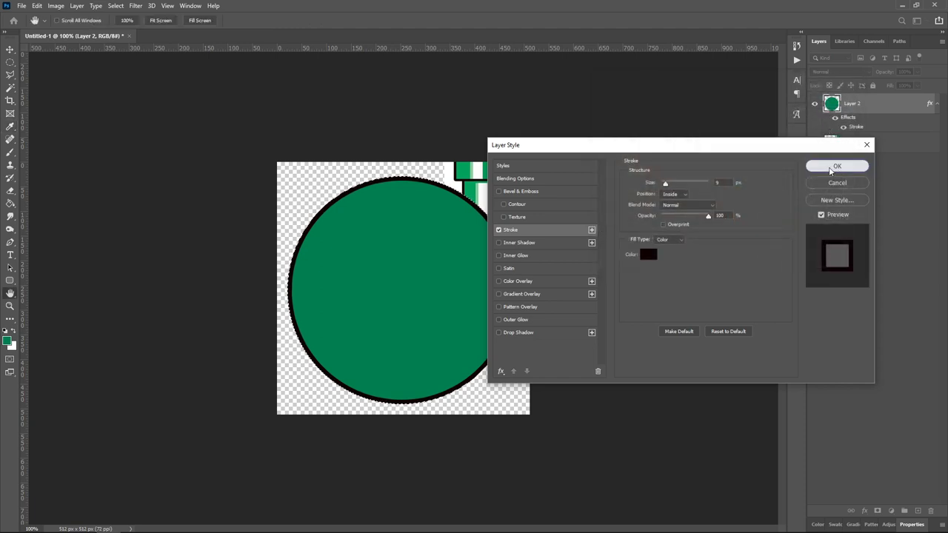
{"action": "left_click", "coordinate": [830, 167]}
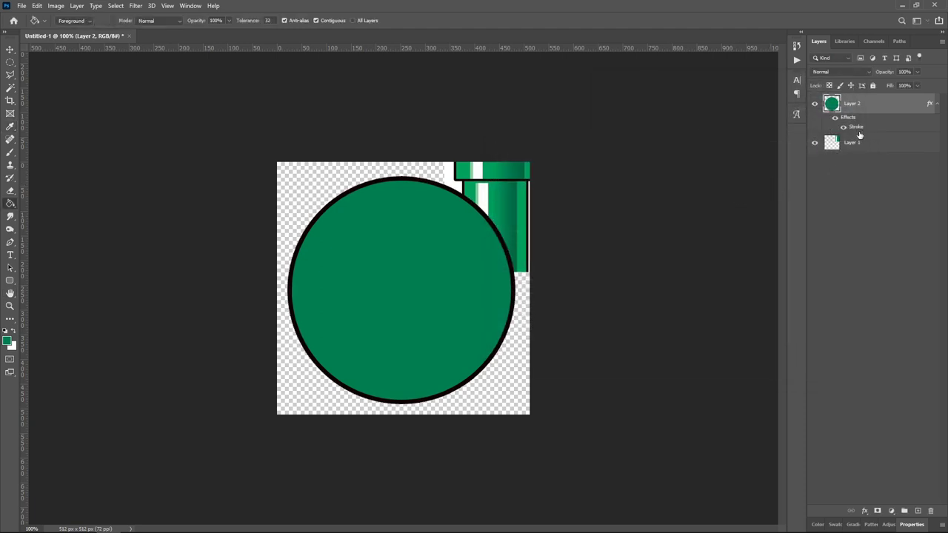
Duplicate the green circle's layer with its stroke effect.
{"action": "right_click", "coordinate": [877, 106]}
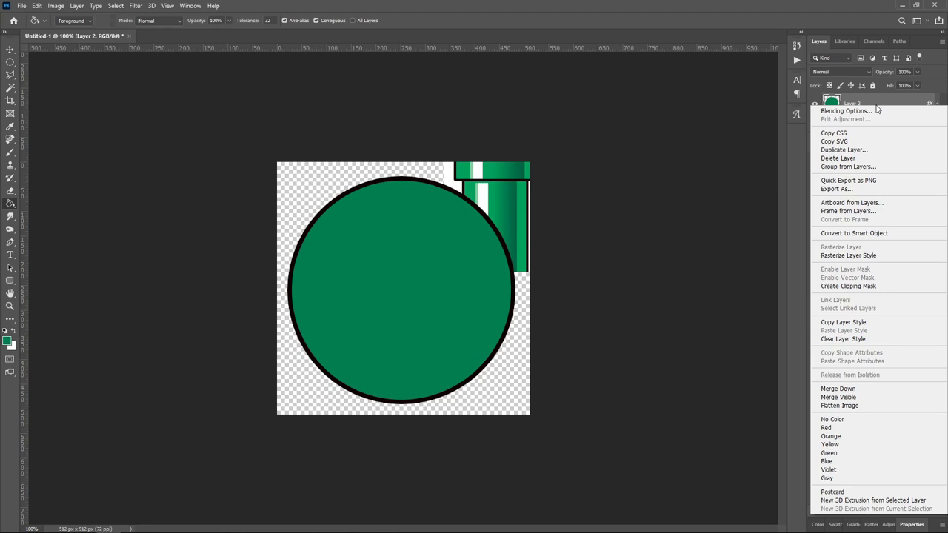
{"action": "left_click", "coordinate": [862, 152]}
{"action": "key", "text": "Return"}
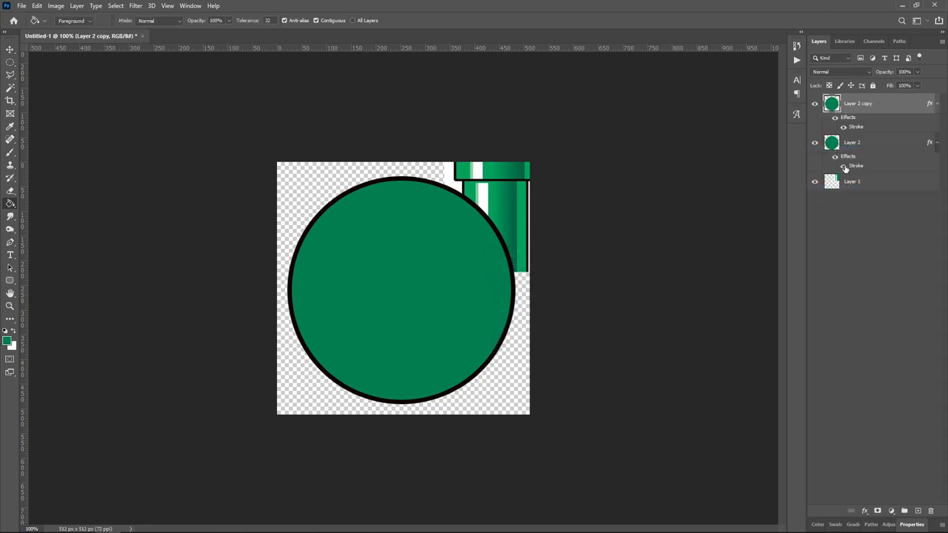
Scale the duplicated circle to 69.26% and centre it inside the larger circle.
{"action": "key", "text": "ctrl+t"}
{"action": "left_click_drag", "start_coordinate": [515, 176], "coordinate": [442, 245]}
{"action": "left_click_drag", "start_coordinate": [380, 305], "coordinate": [415, 274]}
{"action": "key", "text": "Down"}
{"action": "key", "text": "Down"}
{"action": "key", "text": "Down"}
{"action": "key", "text": "Down"}
{"action": "key", "text": "Left"}
{"action": "key", "text": "Left"}
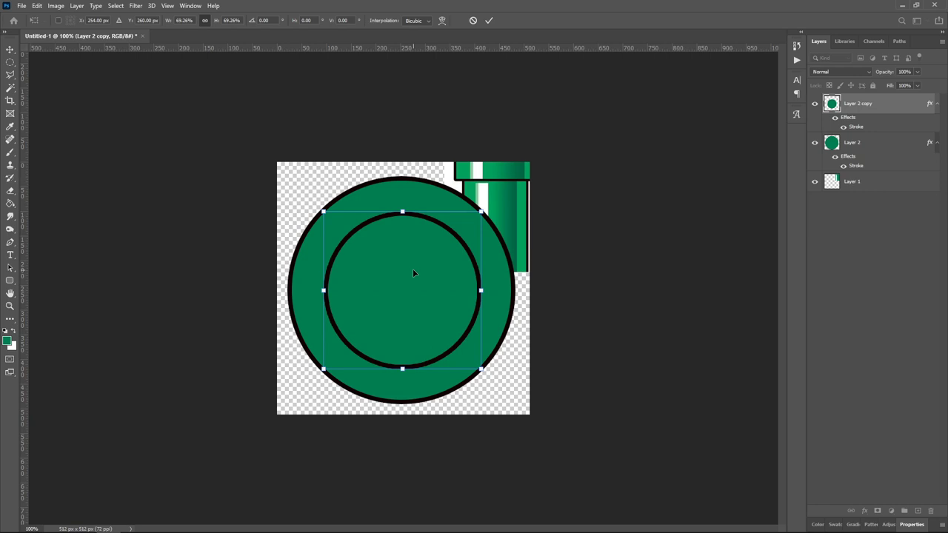
{"action": "key", "text": "Left"}
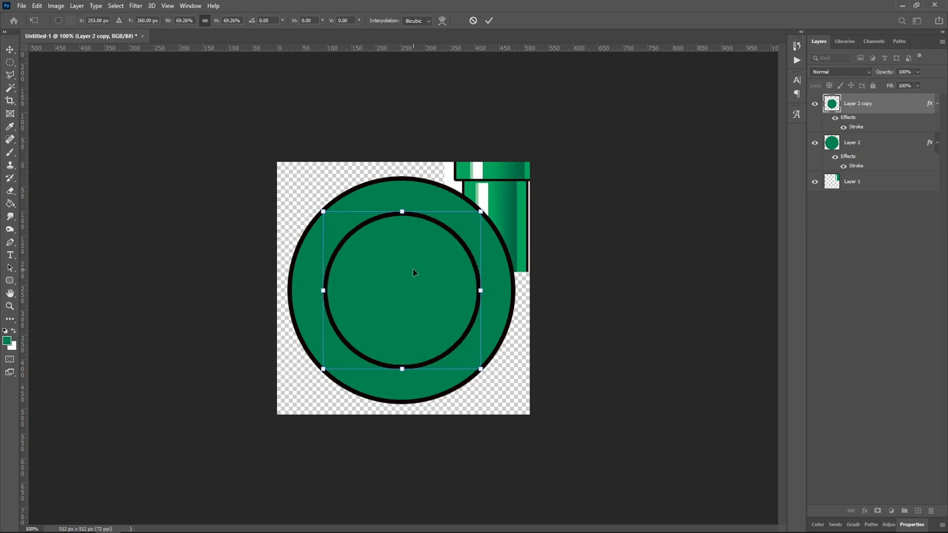
Move the larger green circle on Layer 2 to the centre of the canvas.
{"action": "left_click", "coordinate": [879, 146]}
{"action": "key", "text": "g"}
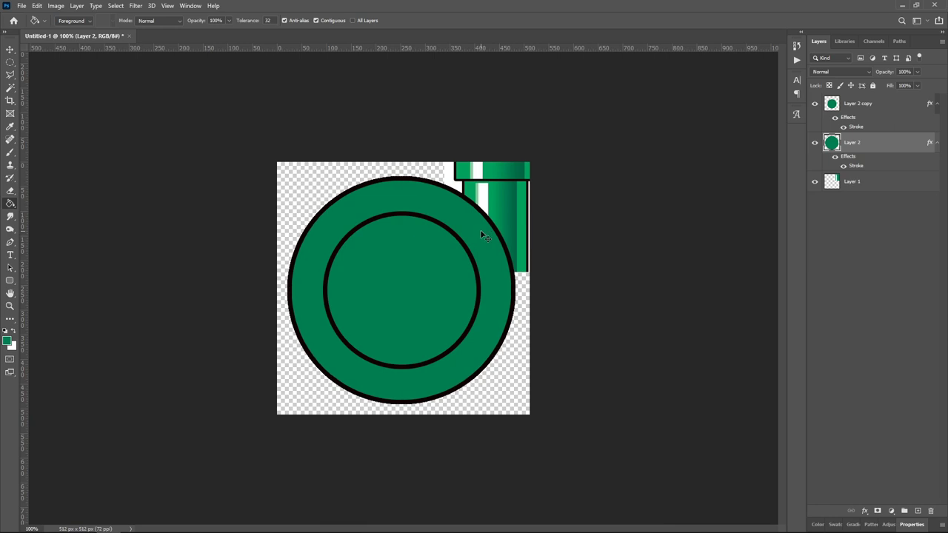
{"action": "key", "text": "v"}
{"action": "mouse_move", "coordinate": [480, 235]}
{"action": "left_mouse_down"}
{"action": "mouse_move", "coordinate": [489, 238]}
{"action": "mouse_move", "coordinate": [484, 246]}
{"action": "mouse_move", "coordinate": [487, 237]}
{"action": "left_mouse_up"}
Re-centre the inner circle on Layer 2 copy within the larger circle and fill it with black.
{"action": "left_click", "coordinate": [837, 104]}
{"action": "left_click_drag", "start_coordinate": [390, 287], "coordinate": [404, 287]}
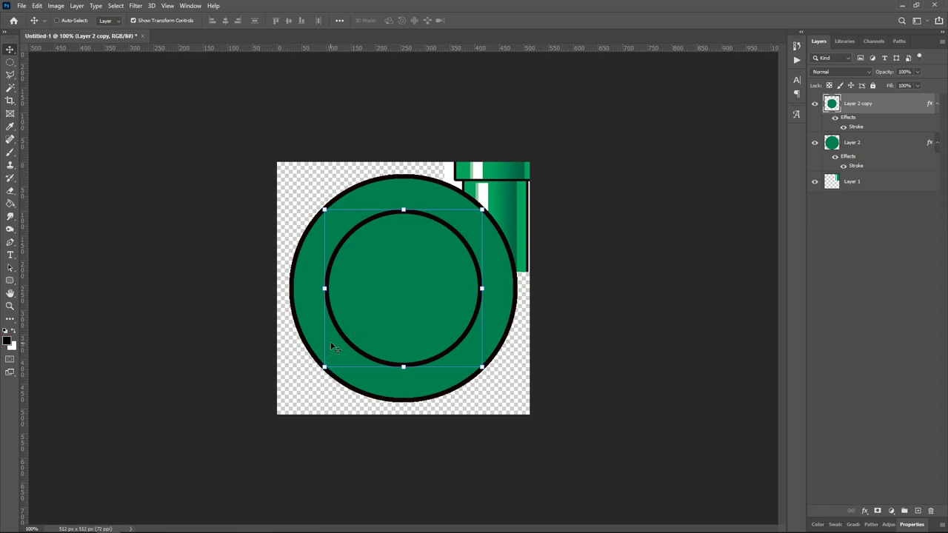
{"action": "key", "text": "g"}
{"action": "left_click", "coordinate": [428, 300]}
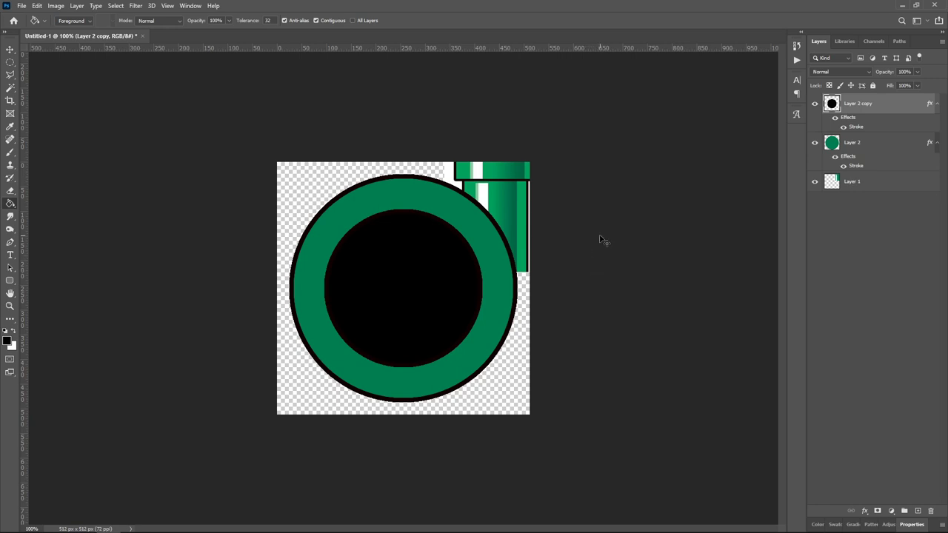
On Layer 2, sample the pipe's dark green shade and set the brush to 175 px with 0% hardness.
{"action": "left_click", "coordinate": [879, 151]}
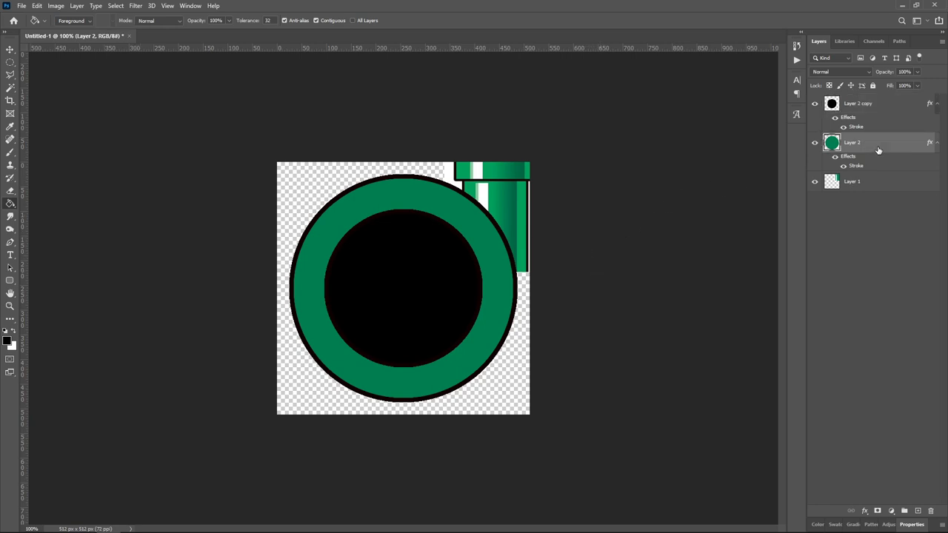
{"action": "key", "text": "i"}
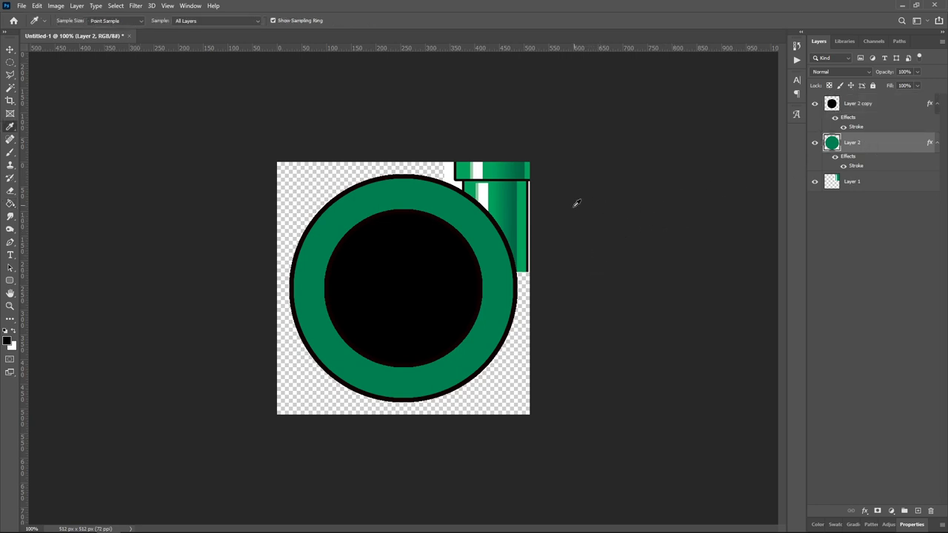
{"action": "left_click", "coordinate": [516, 214]}
{"action": "key", "text": "b"}
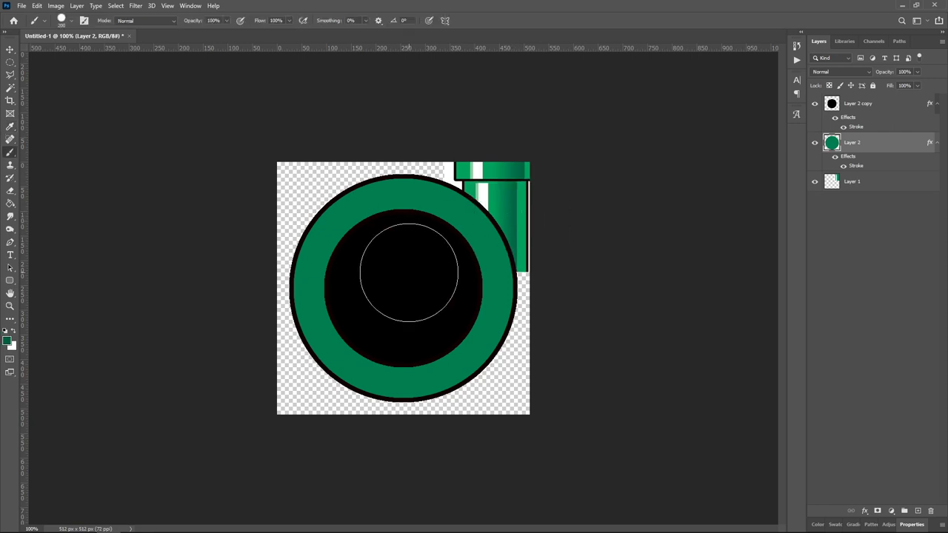
{"action": "right_click", "coordinate": [401, 327]}
{"action": "left_click_drag", "start_coordinate": [458, 367], "coordinate": [348, 413]}
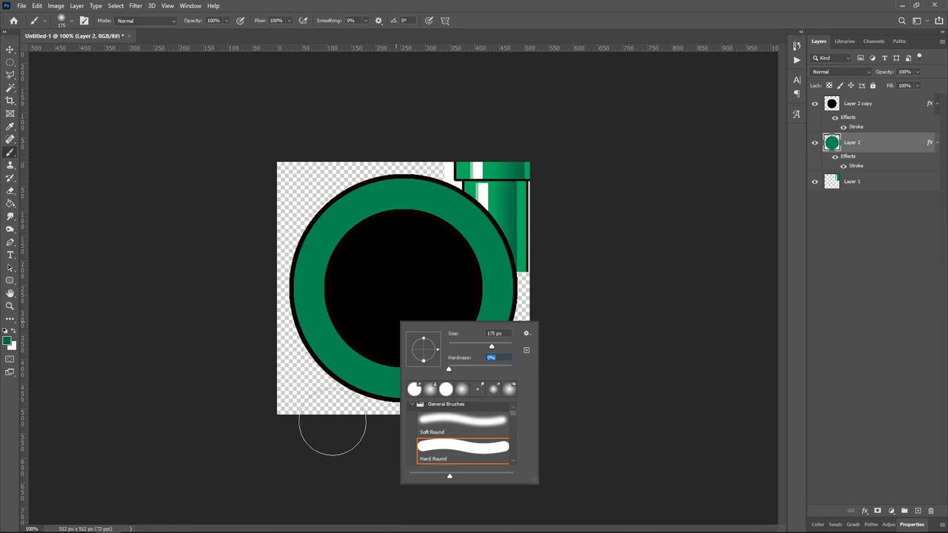
{"action": "left_click", "coordinate": [309, 397]}
{"action": "key", "text": "ctrl+z"}
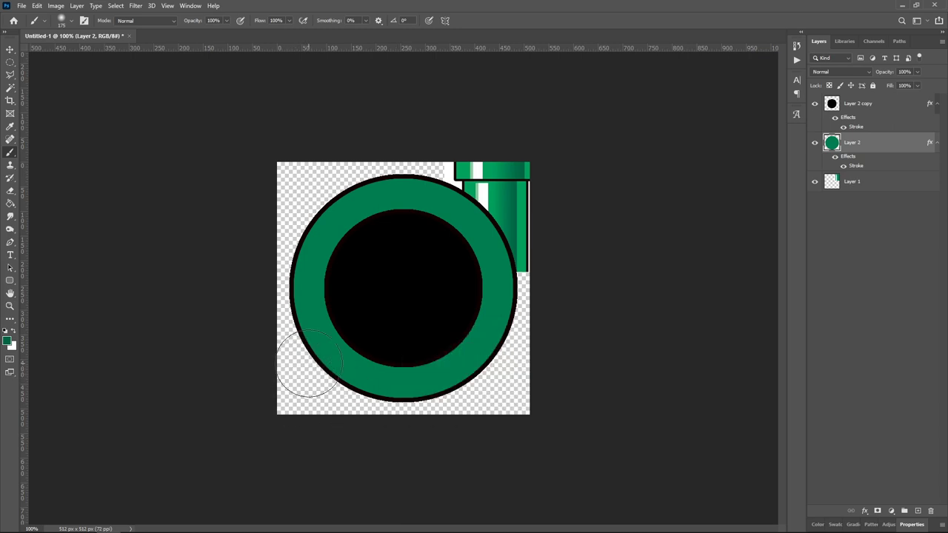
{"action": "key", "text": "i"}
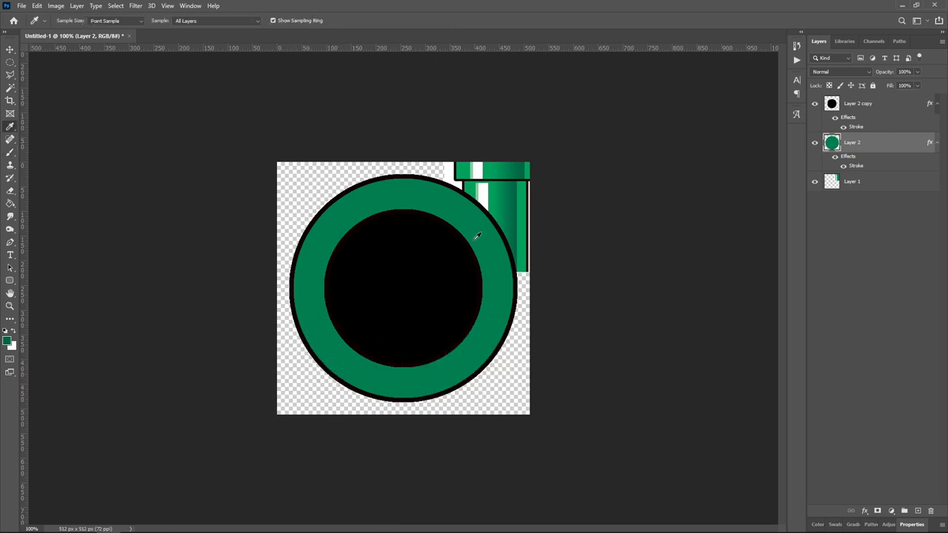
{"action": "key", "text": "b"}
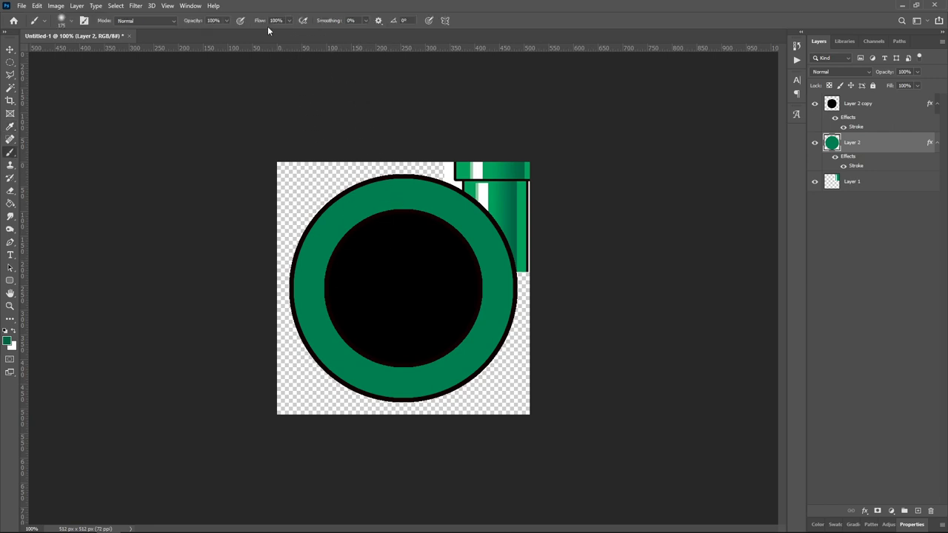
Lower the brush opacity to 58% and undo the trial stroke made with it.
{"action": "left_click", "coordinate": [226, 21]}
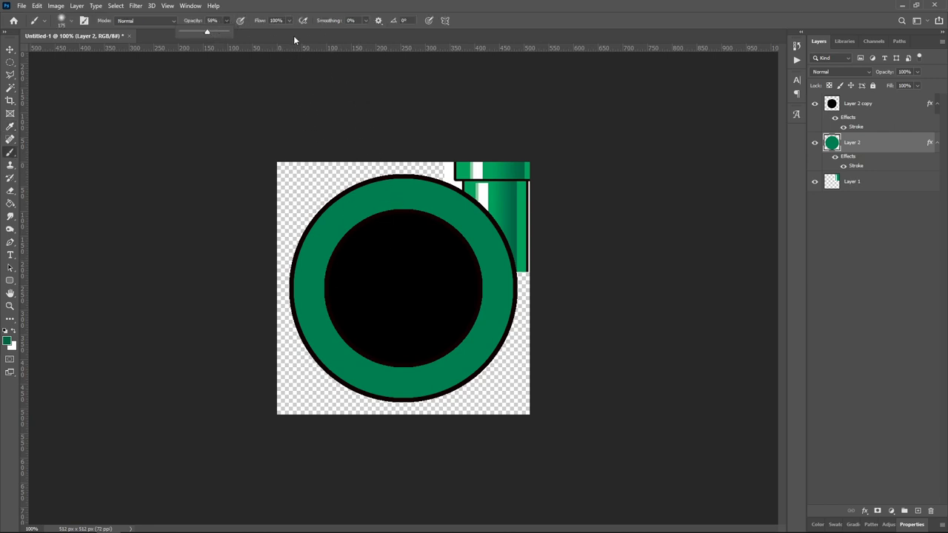
{"action": "mouse_move", "coordinate": [275, 381]}
{"action": "left_mouse_down"}
{"action": "mouse_move", "coordinate": [279, 396]}
{"action": "mouse_move", "coordinate": [434, 339]}
{"action": "left_mouse_up"}
{"action": "key", "text": "ctrl+z"}
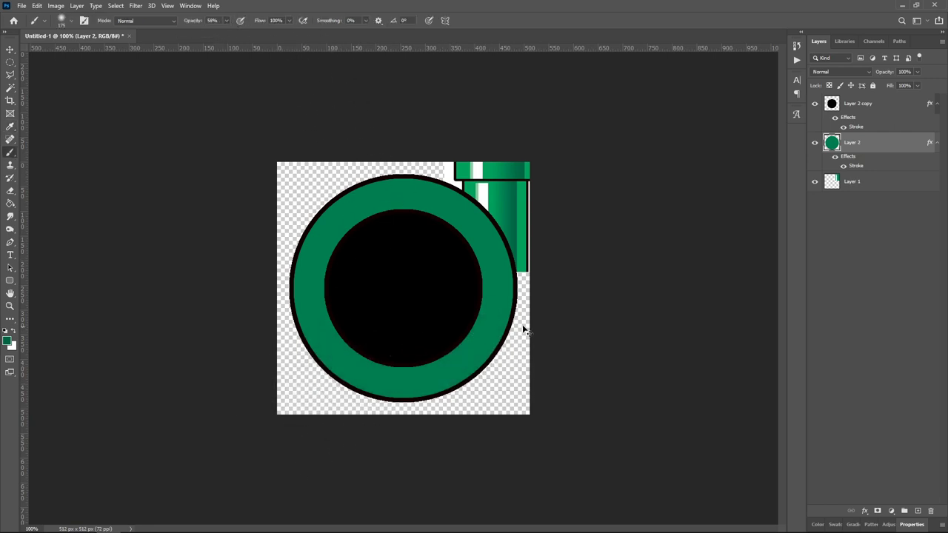
Select the outer circle with the Magic Wand and brush dark green shading over the lower part of its ring.
{"action": "key", "text": "w"}
{"action": "left_click", "coordinate": [489, 333]}
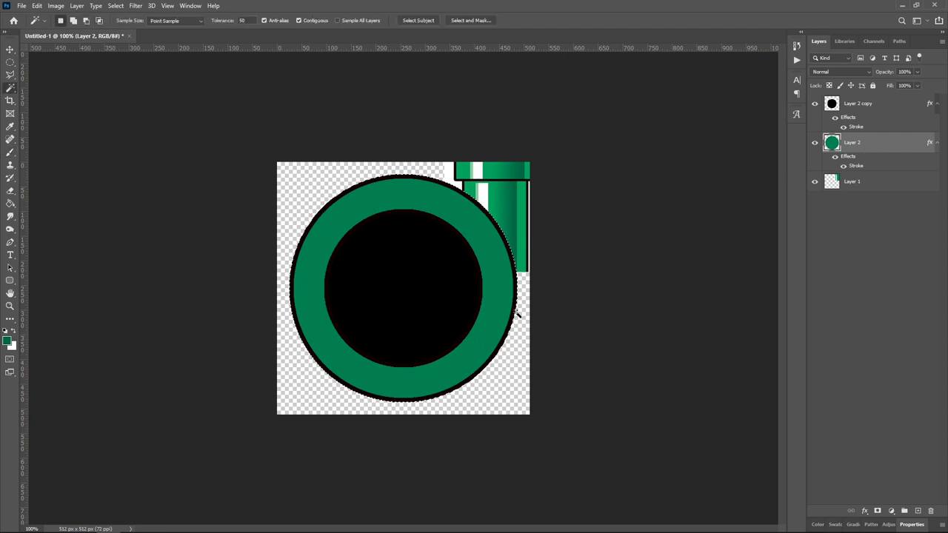
{"action": "key", "text": "b"}
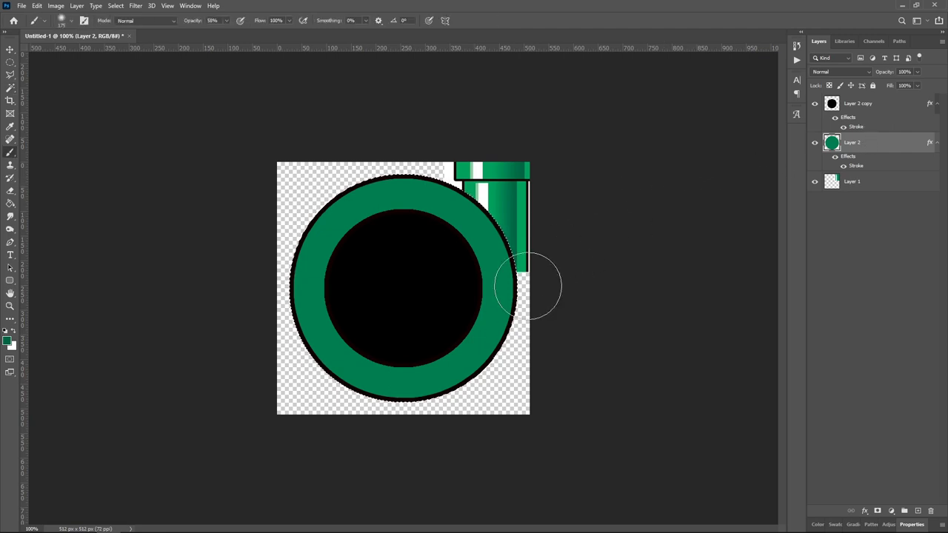
{"action": "mouse_move", "coordinate": [408, 381]}
{"action": "left_mouse_down"}
{"action": "mouse_move", "coordinate": [541, 360]}
{"action": "mouse_move", "coordinate": [377, 402]}
{"action": "left_mouse_up"}
{"action": "mouse_move", "coordinate": [308, 417]}
{"action": "left_mouse_down"}
{"action": "mouse_move", "coordinate": [451, 338]}
{"action": "mouse_move", "coordinate": [521, 328]}
{"action": "mouse_move", "coordinate": [275, 395]}
{"action": "mouse_move", "coordinate": [260, 343]}
{"action": "mouse_move", "coordinate": [308, 351]}
{"action": "mouse_move", "coordinate": [320, 333]}
{"action": "mouse_move", "coordinate": [276, 364]}
{"action": "mouse_move", "coordinate": [499, 385]}
{"action": "left_mouse_up"}
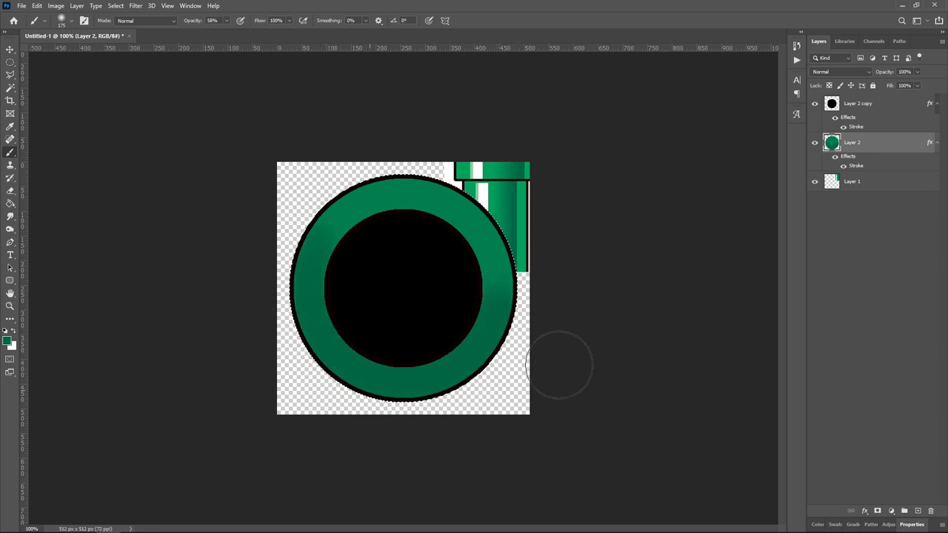
Sample the pipe's bright green and brush it over the upper part and both sides of the Layer 2 ring.
{"action": "key", "text": "i"}
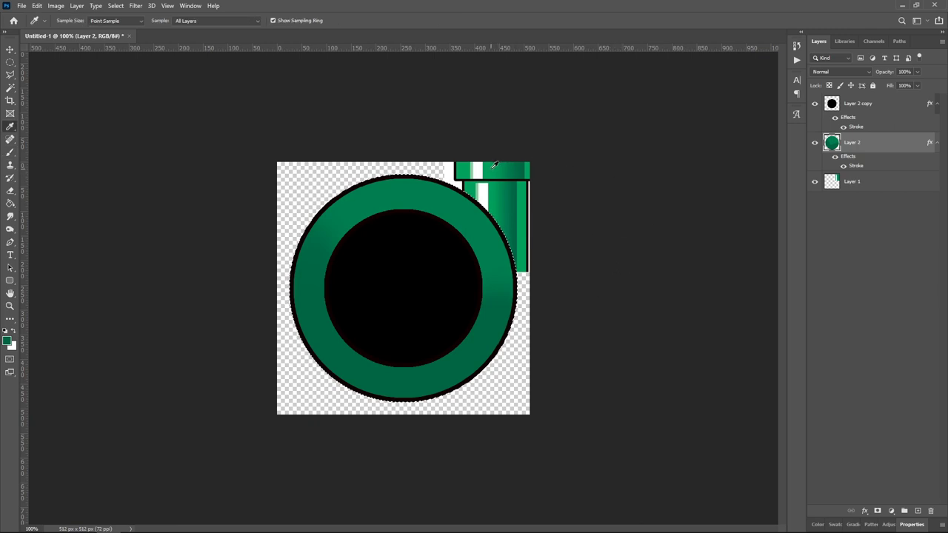
{"action": "key", "text": "b"}
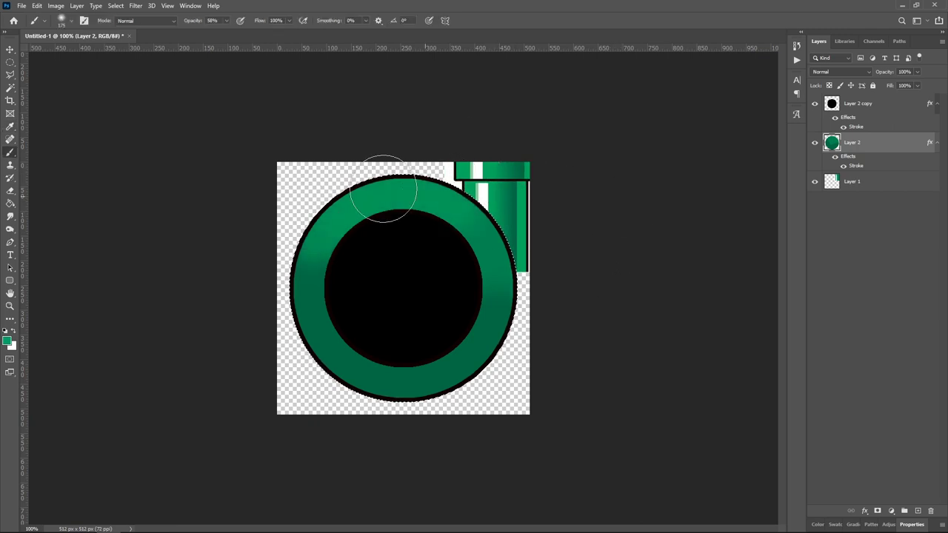
{"action": "mouse_move", "coordinate": [502, 143]}
{"action": "left_mouse_down"}
{"action": "mouse_move", "coordinate": [417, 152]}
{"action": "mouse_move", "coordinate": [339, 186]}
{"action": "left_mouse_up"}
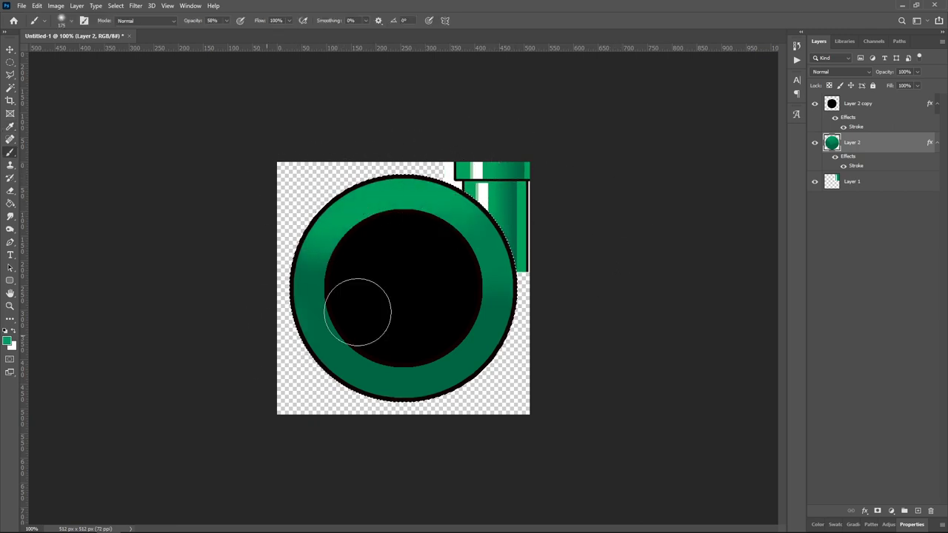
{"action": "left_click_drag", "start_coordinate": [358, 311], "coordinate": [588, 227]}
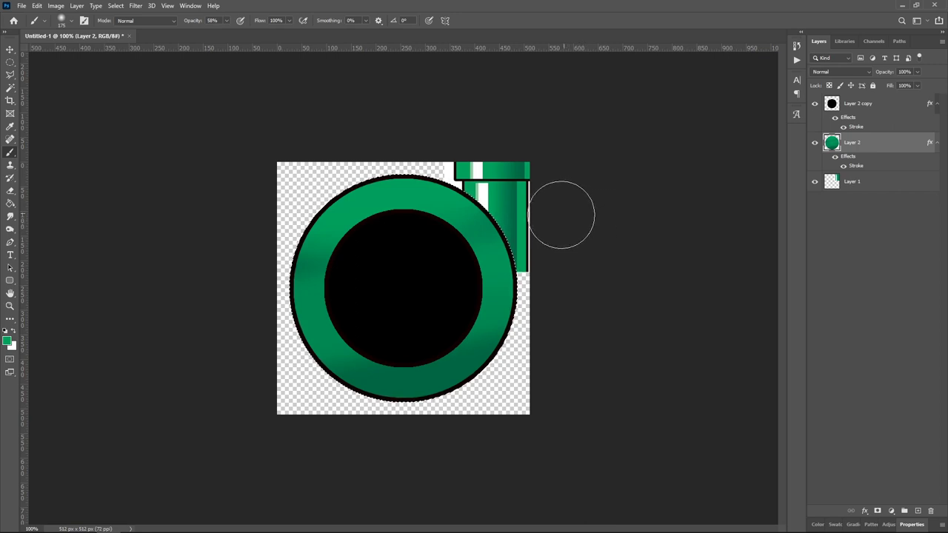
Sample the pipe's white highlight and brush a white band across the middle of the ring with a 100 px brush.
{"action": "key", "text": "i"}
{"action": "left_click", "coordinate": [484, 199]}
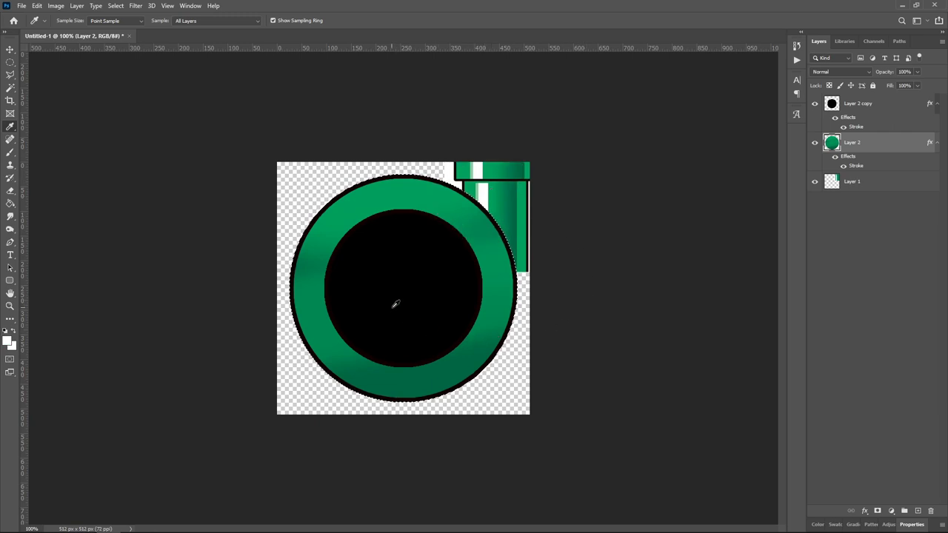
{"action": "key", "text": "b"}
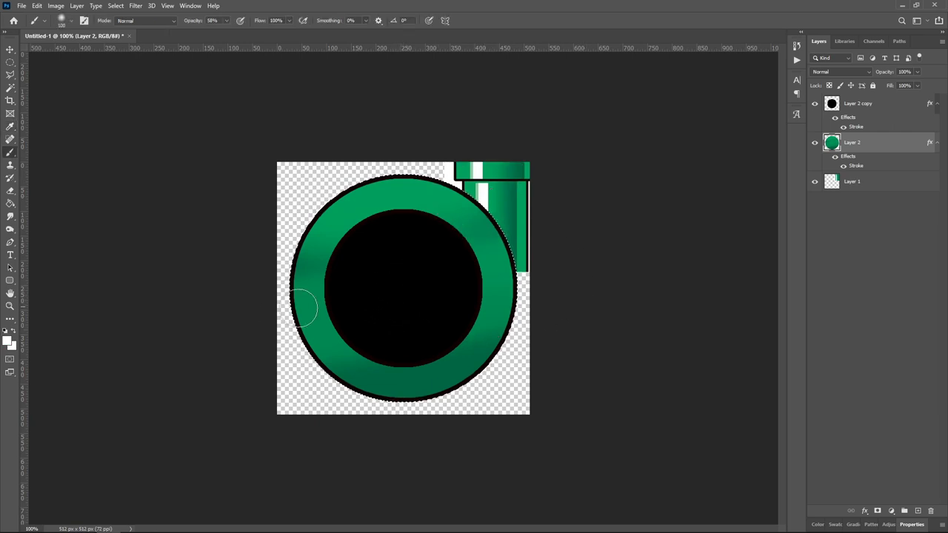
{"action": "left_click_drag", "start_coordinate": [286, 304], "coordinate": [533, 303]}
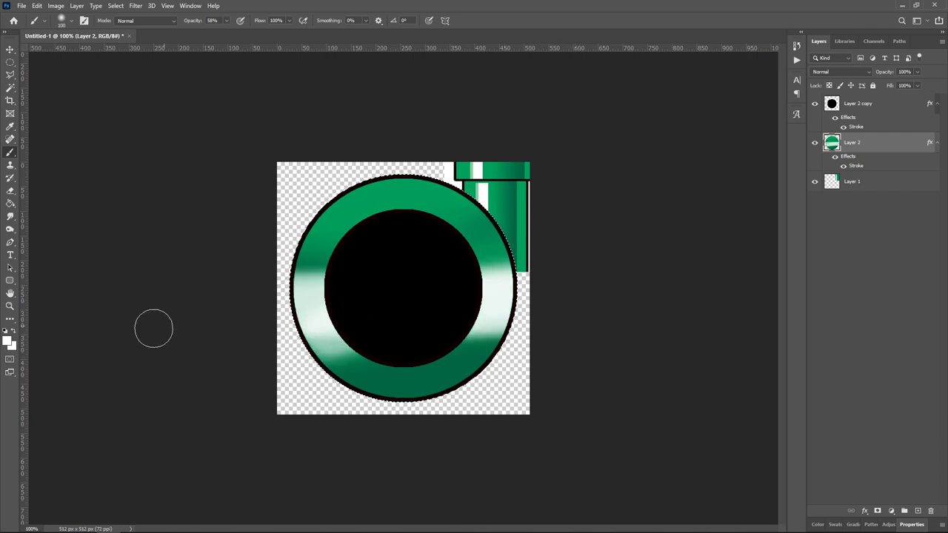
Sample the bright green at the pipe's edge and soften the ring's white highlights with it.
{"action": "key", "text": "i"}
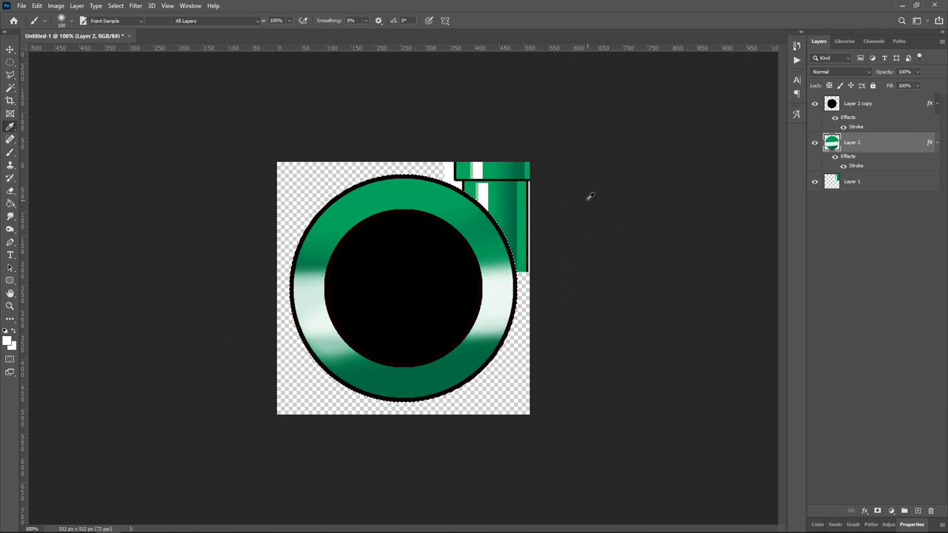
{"action": "left_click", "coordinate": [527, 220]}
{"action": "key", "text": "b"}
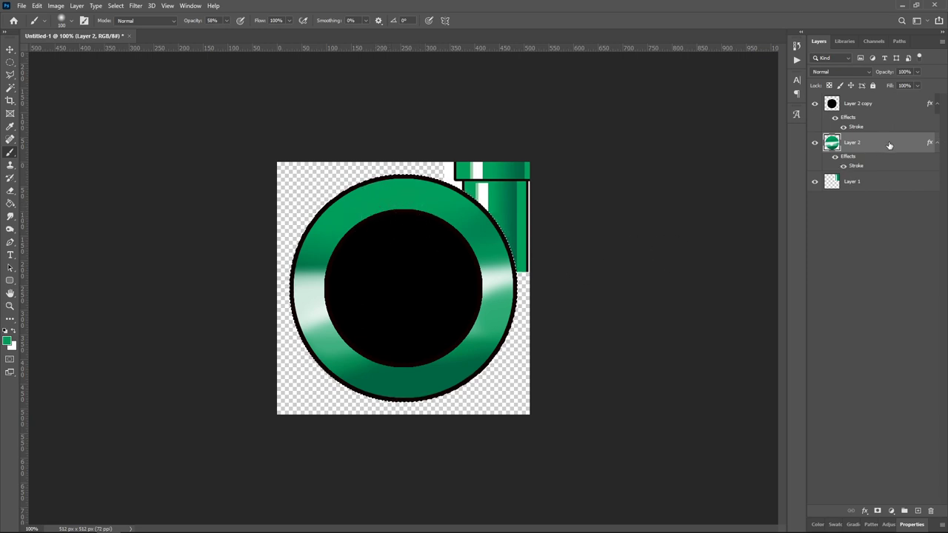
Cut the black inner circle's area out of Layer 2 using the Magic Wand and move Layer 2 copy beneath Layer 2.
{"action": "key", "text": "w"}
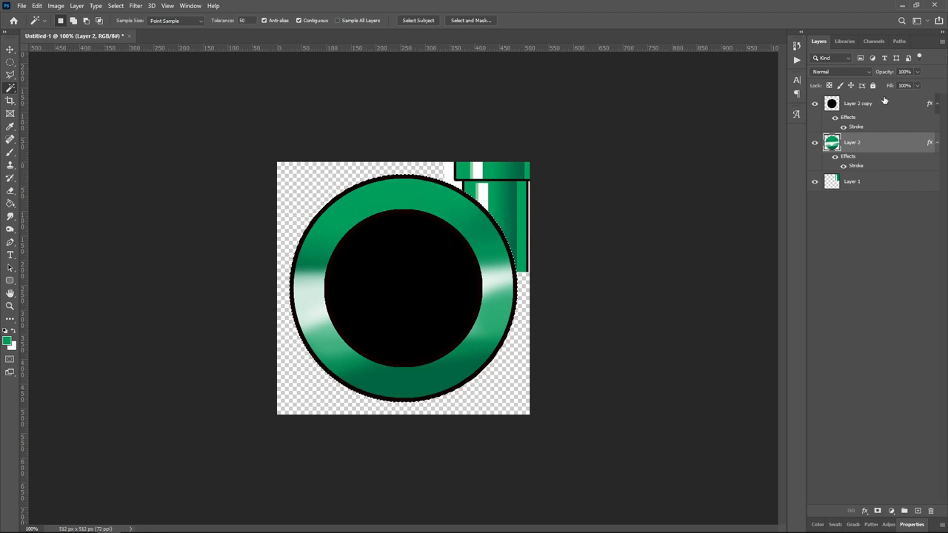
{"action": "left_click", "coordinate": [885, 102]}
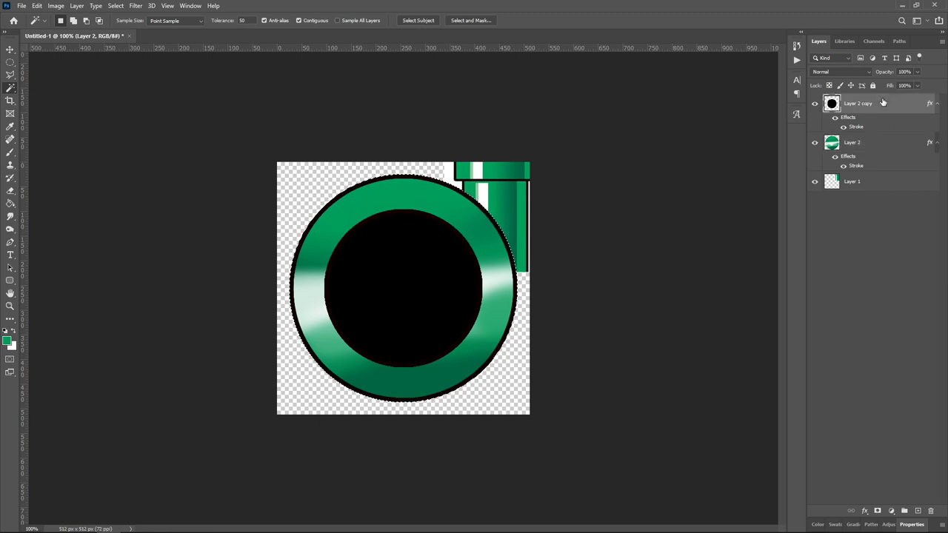
{"action": "key", "text": "ctrl+d"}
{"action": "left_click", "coordinate": [398, 284]}
{"action": "left_click", "coordinate": [883, 140]}
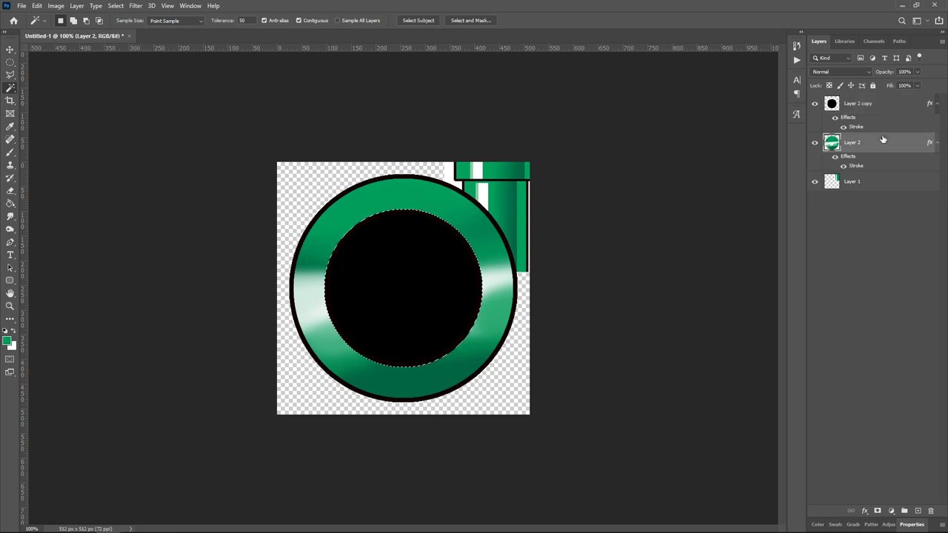
{"action": "key", "text": "Delete"}
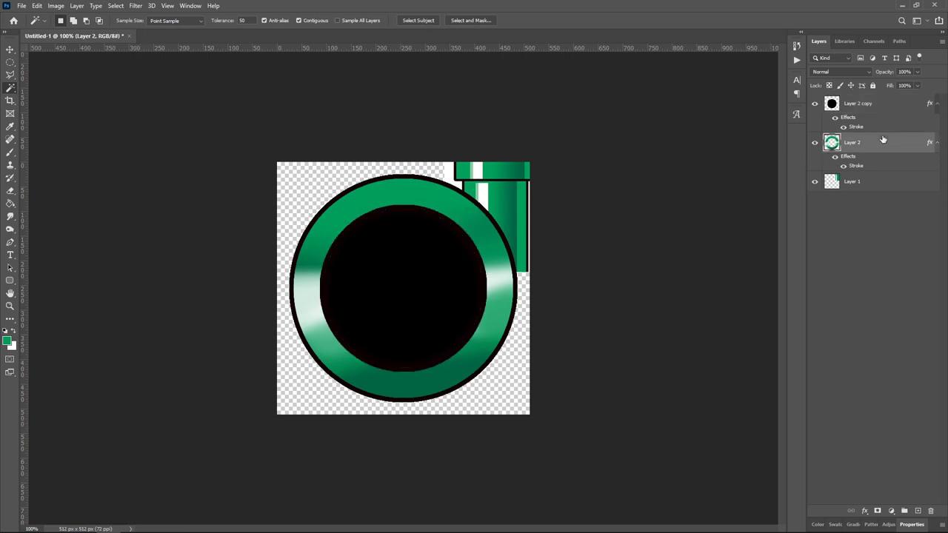
{"action": "left_click_drag", "start_coordinate": [872, 104], "coordinate": [865, 175]}
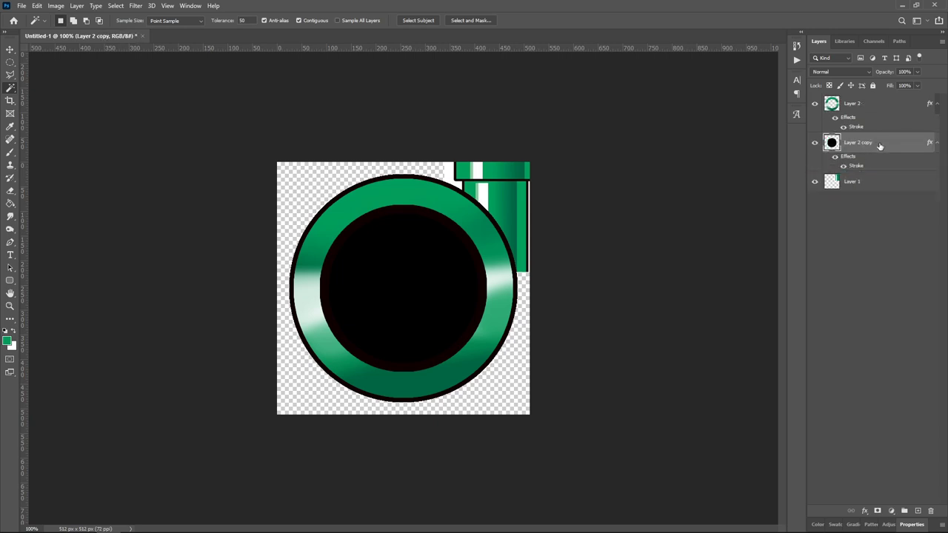
Add a Bevel & Emboss effect to Layer 2, trying the Inner Bevel style and returning to Outer Bevel.
{"action": "left_click", "coordinate": [883, 104]}
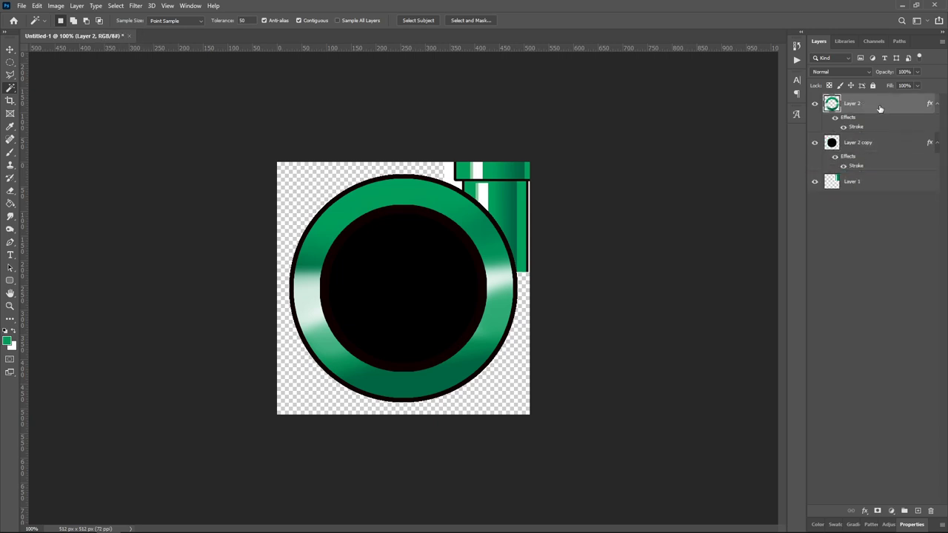
{"action": "double_click", "coordinate": [882, 106]}
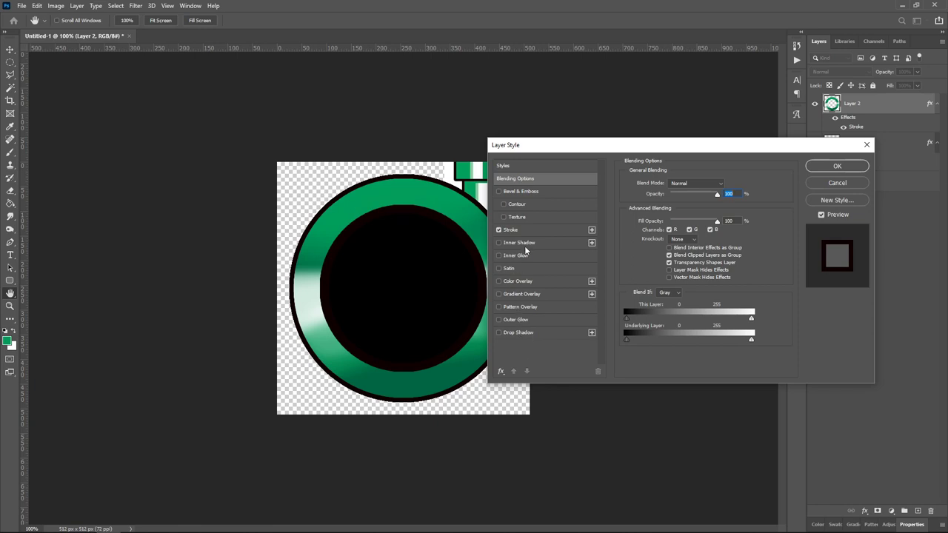
{"action": "left_click", "coordinate": [518, 191]}
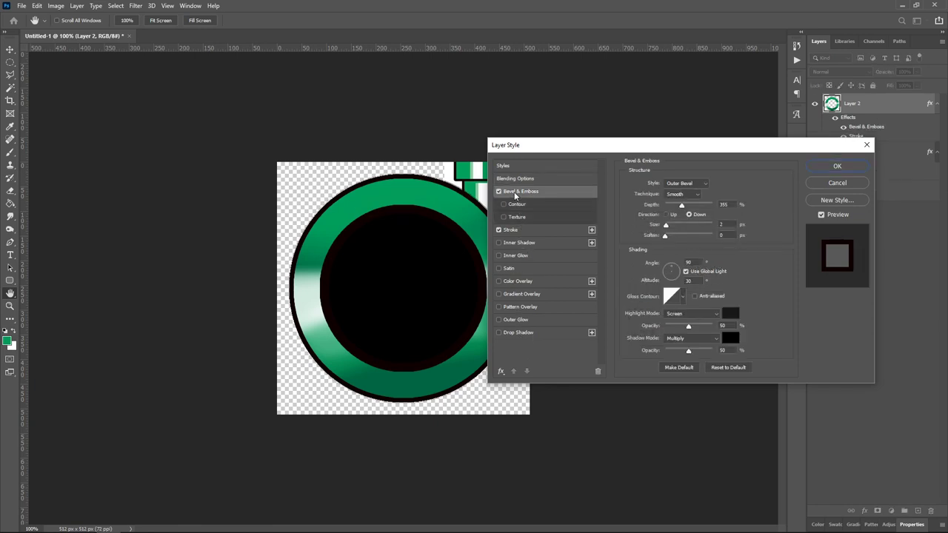
{"action": "left_click", "coordinate": [676, 194]}
{"action": "left_click", "coordinate": [680, 184]}
{"action": "left_click", "coordinate": [680, 184]}
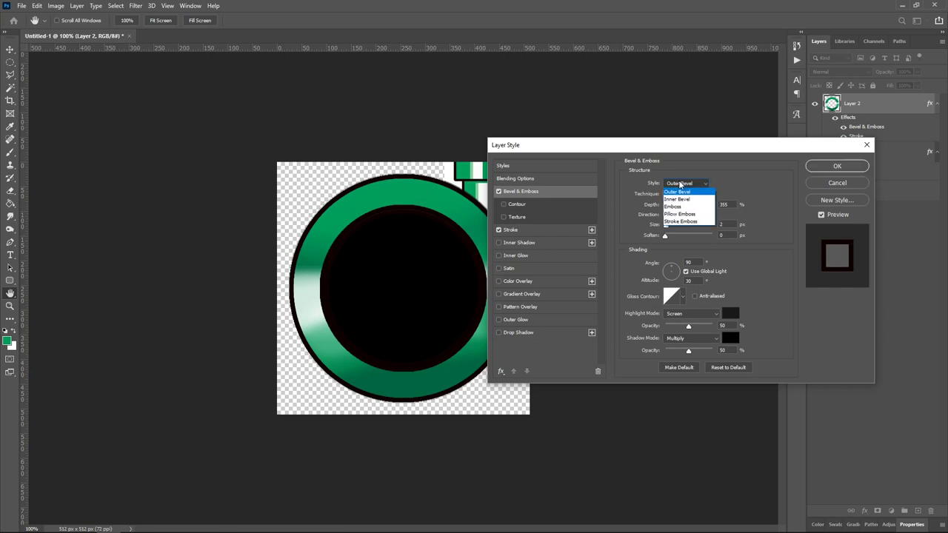
{"action": "left_click", "coordinate": [678, 199]}
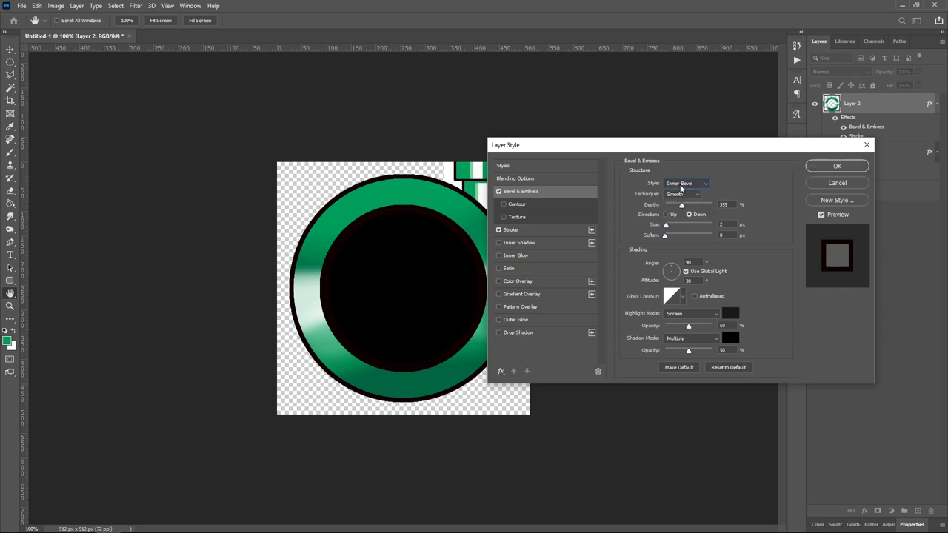
{"action": "left_click", "coordinate": [680, 185]}
{"action": "left_click", "coordinate": [678, 190]}
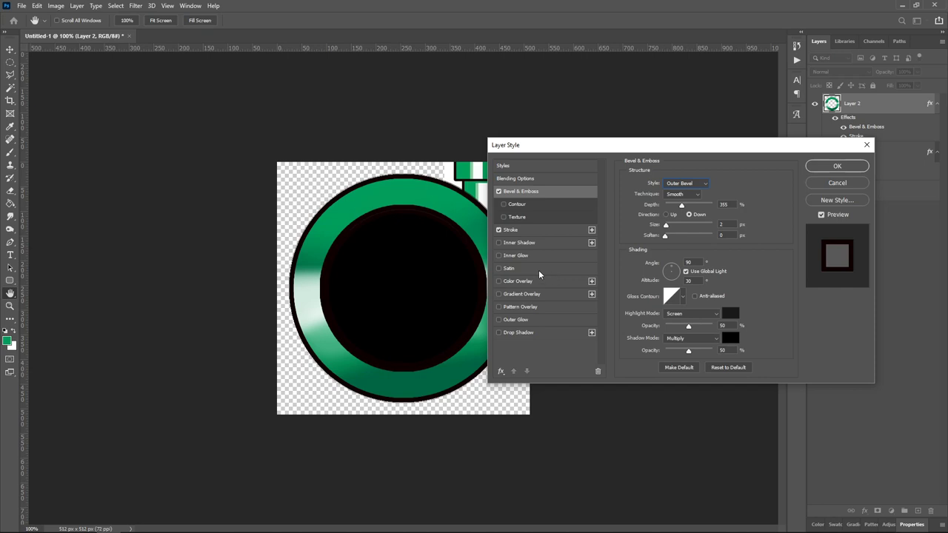
Set the position of Layer 2's stroke effect to Outside.
{"action": "left_click", "coordinate": [521, 230]}
{"action": "left_click", "coordinate": [671, 195]}
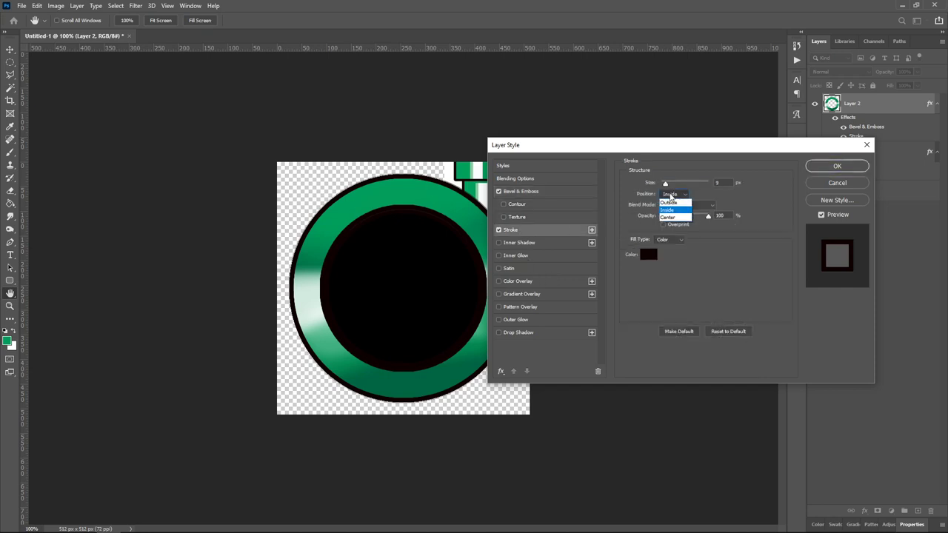
{"action": "left_click", "coordinate": [671, 203]}
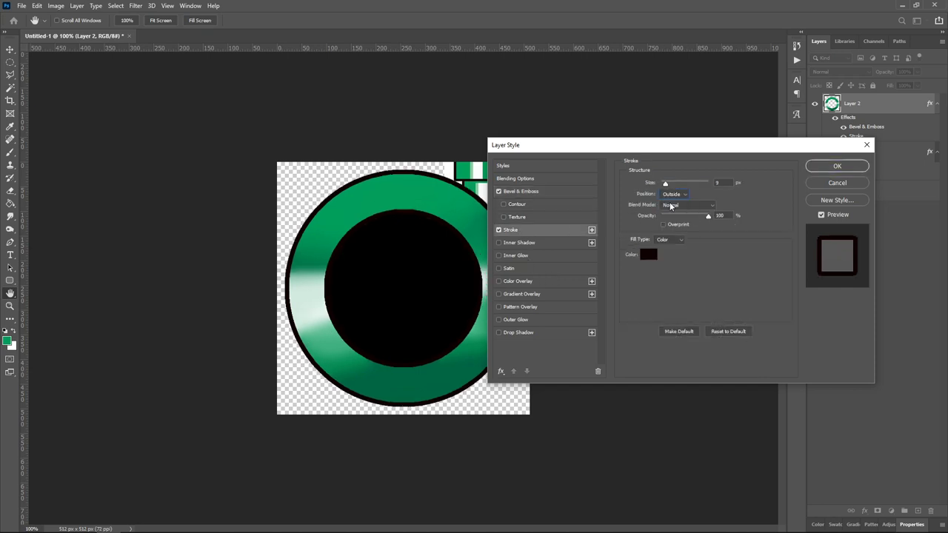
Apply an Inner Bevel to Layer 2 with 417% depth, Up direction and 13 px size, and hide the reference pipe on Layer 1.
{"action": "left_click", "coordinate": [521, 191]}
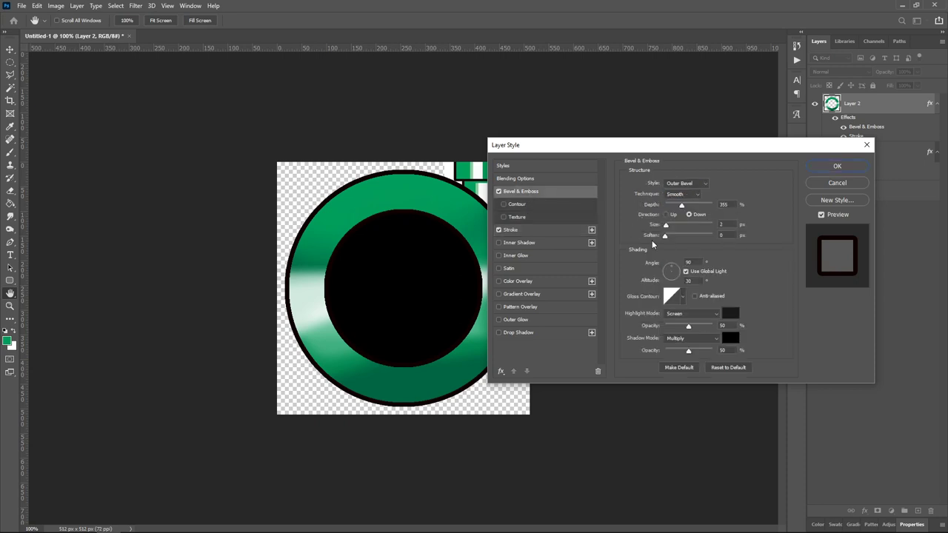
{"action": "left_click_drag", "start_coordinate": [665, 230], "coordinate": [674, 225]}
{"action": "left_click", "coordinate": [691, 183]}
{"action": "left_click", "coordinate": [678, 195]}
{"action": "left_click_drag", "start_coordinate": [681, 205], "coordinate": [692, 212]}
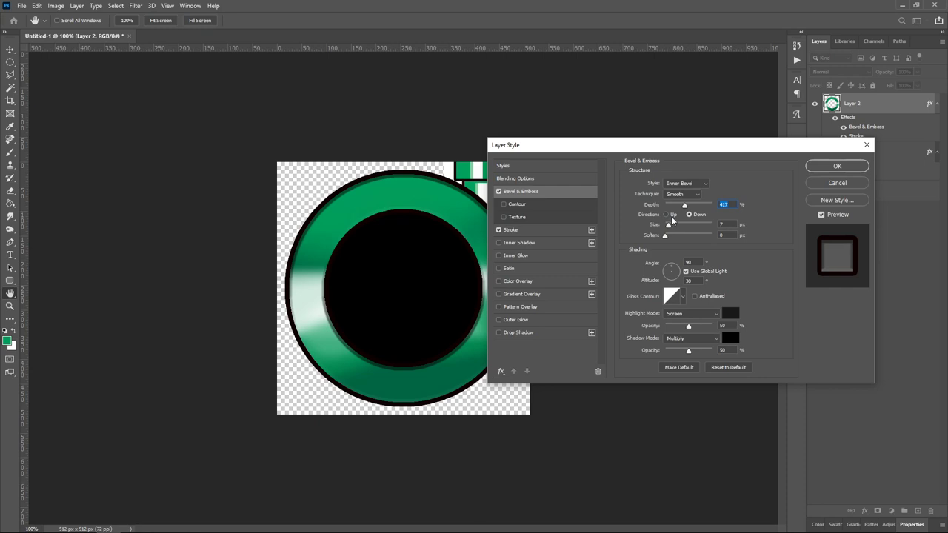
{"action": "left_click", "coordinate": [672, 217]}
{"action": "left_click_drag", "start_coordinate": [670, 231], "coordinate": [672, 228]}
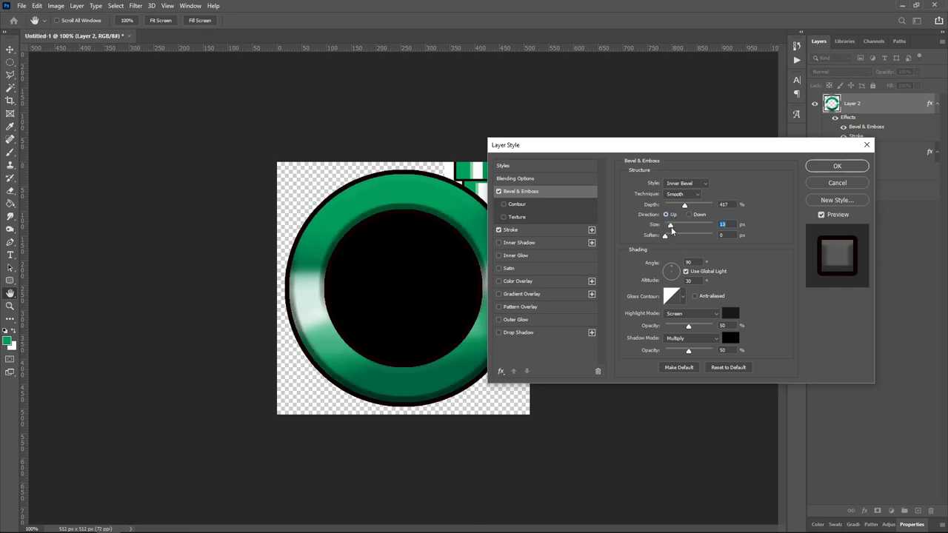
{"action": "left_click", "coordinate": [817, 170]}
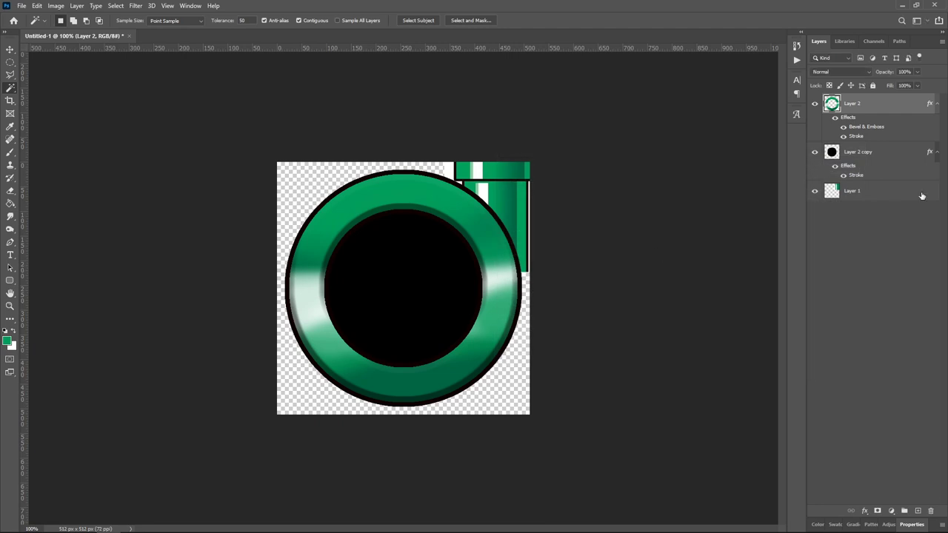
{"action": "left_click", "coordinate": [814, 192]}
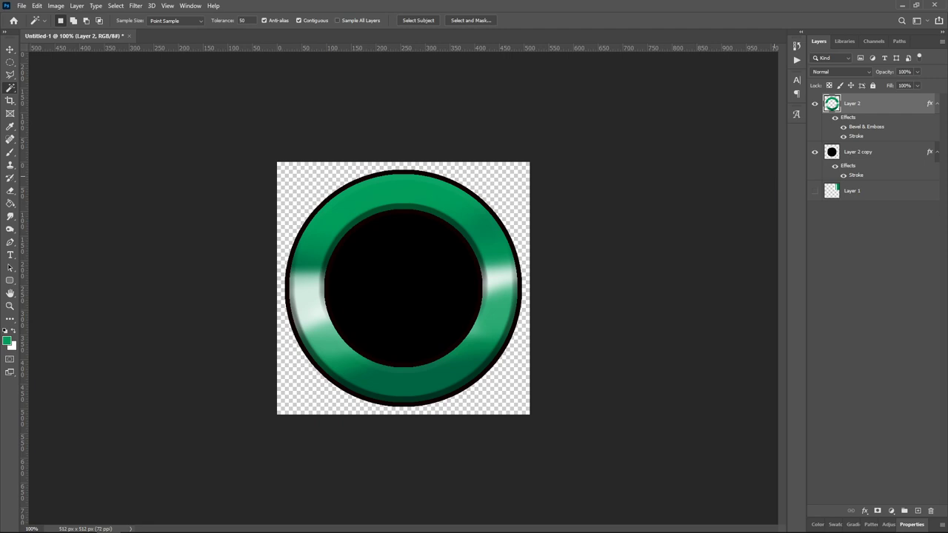
Switch to Roll20, add the warp pipe image to the map and shrink it to about one grid square beside the Bob-omb.
{"action": "left_click", "coordinate": [901, 4]}
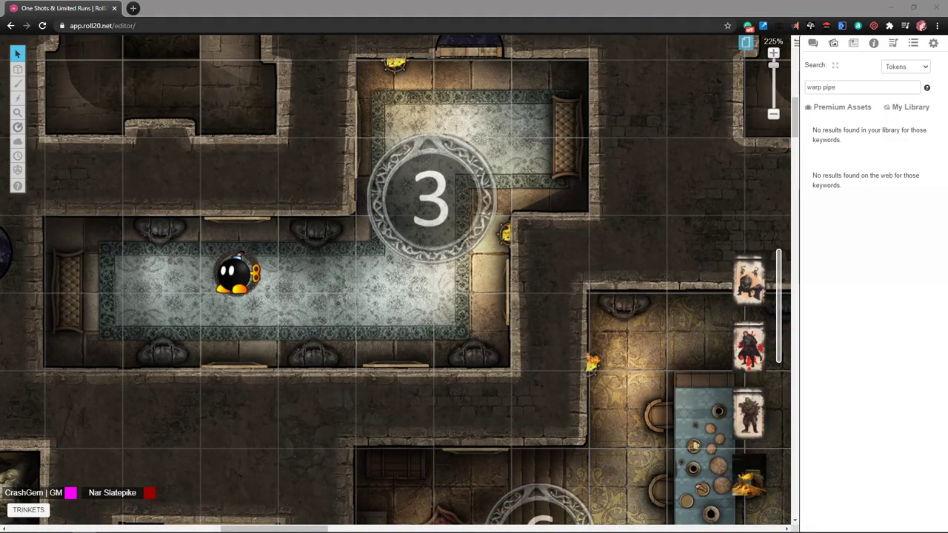
{"action": "left_click_drag", "start_coordinate": [610, 281], "coordinate": [152, 314]}
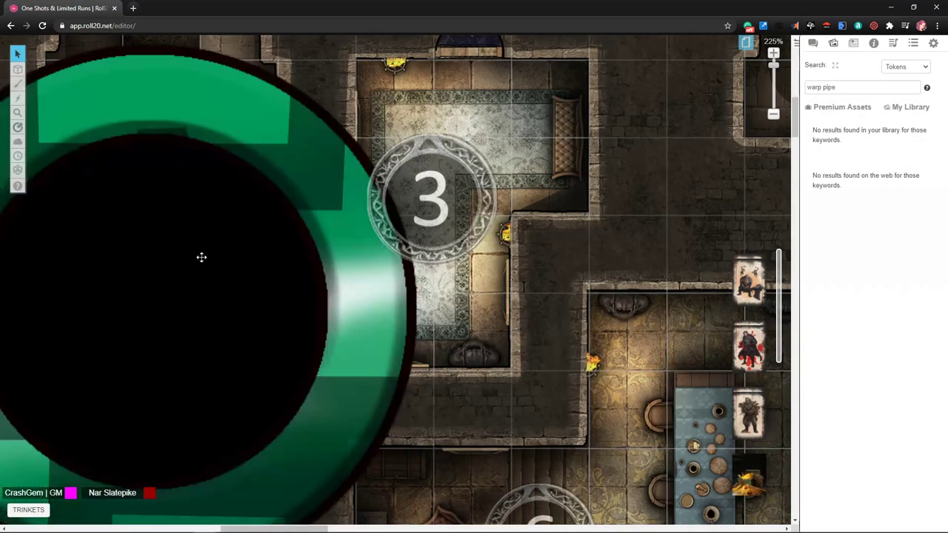
{"action": "left_click", "coordinate": [201, 257]}
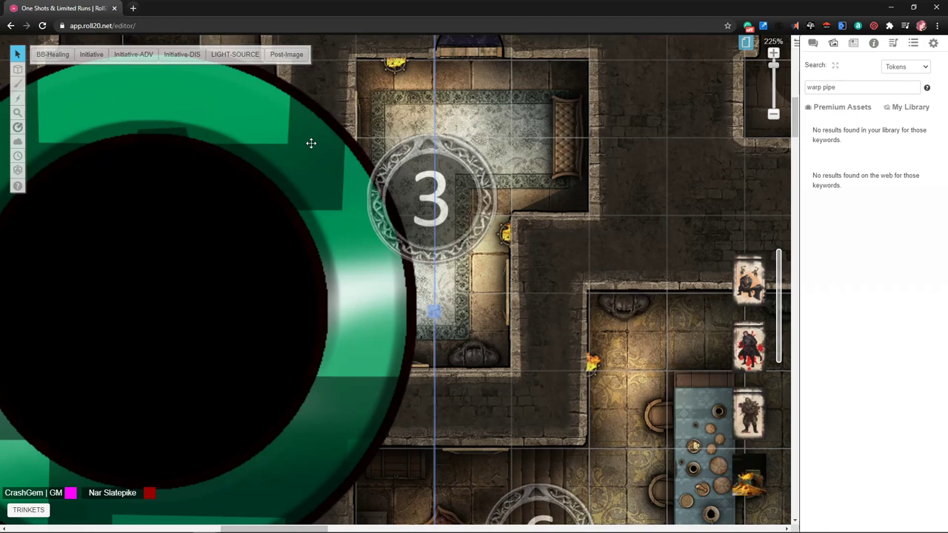
{"action": "scroll", "coordinate": [286, 244], "scroll_direction": "down", "scroll_amount": 3}
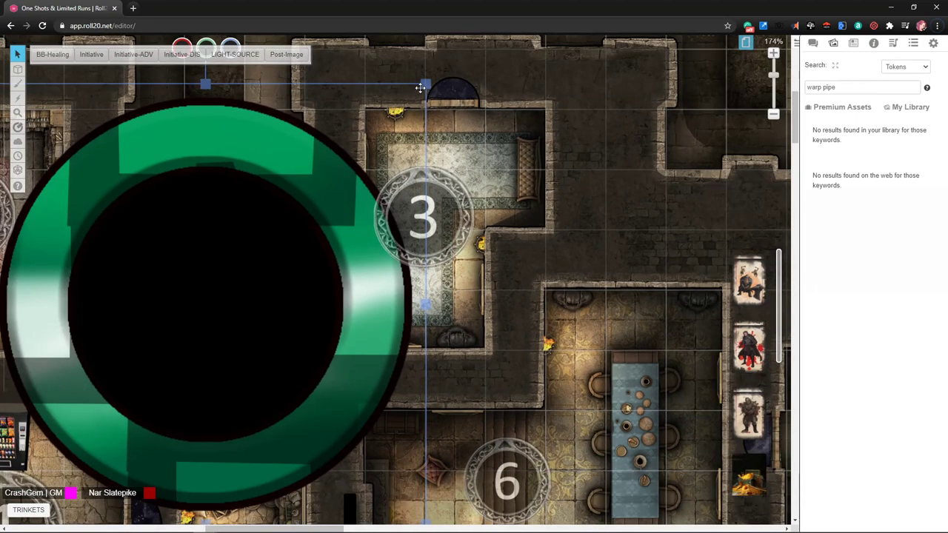
{"action": "left_click_drag", "start_coordinate": [425, 84], "coordinate": [167, 282]}
{"action": "scroll", "coordinate": [744, 98], "scroll_direction": "up", "scroll_amount": 2}
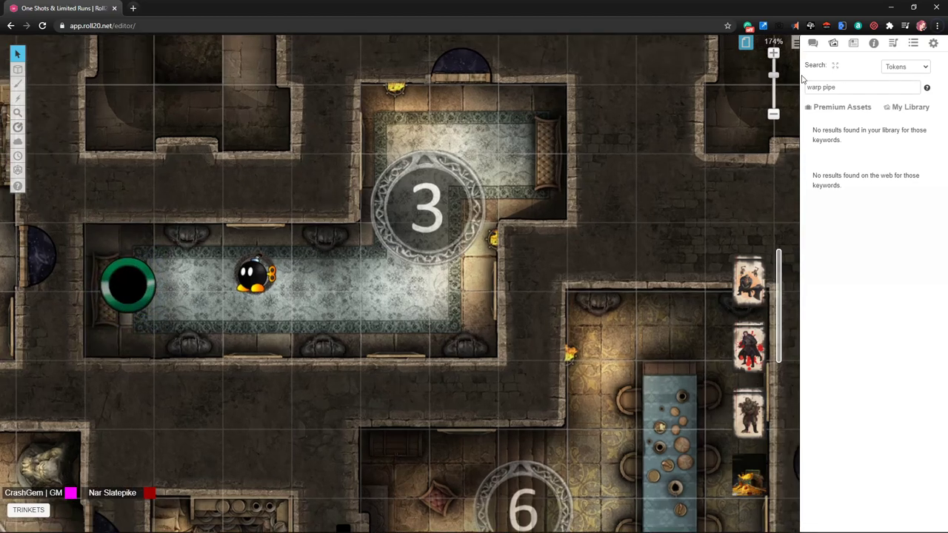
Search the Roll20 token library for "plinth" and for "statue".
{"action": "left_click_drag", "start_coordinate": [838, 87], "coordinate": [801, 85]}
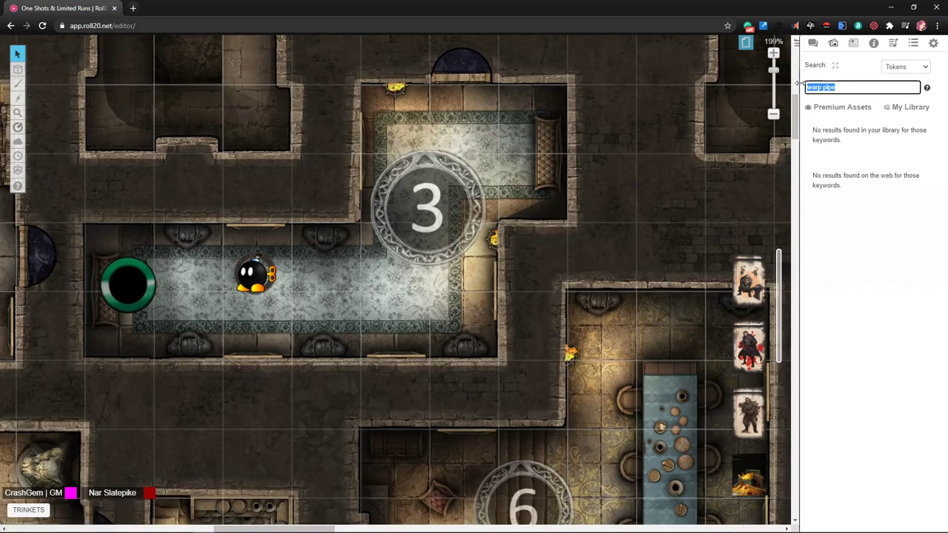
{"action": "type", "text": "plinth"}
{"action": "mouse_move", "coordinate": [854, 166]}
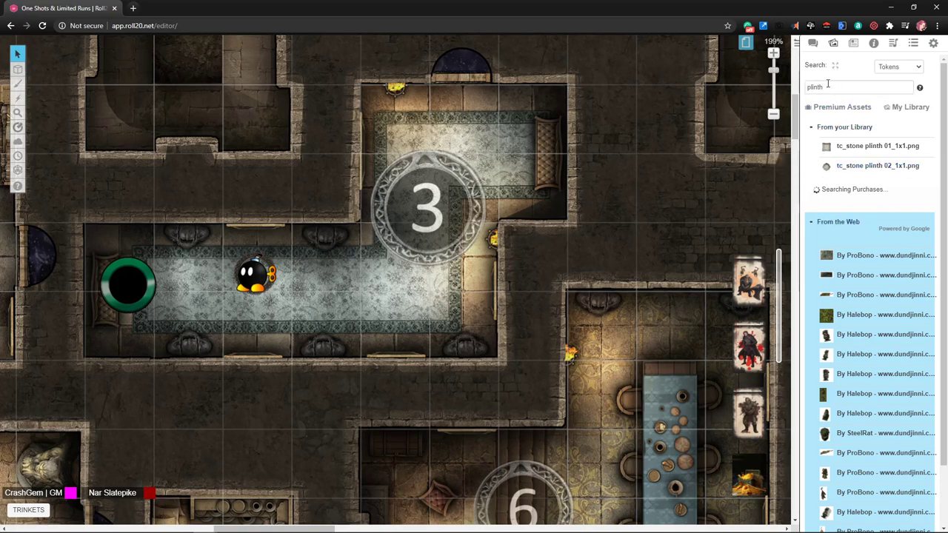
{"action": "left_click_drag", "start_coordinate": [828, 83], "coordinate": [802, 88]}
{"action": "type", "text": "statue"}
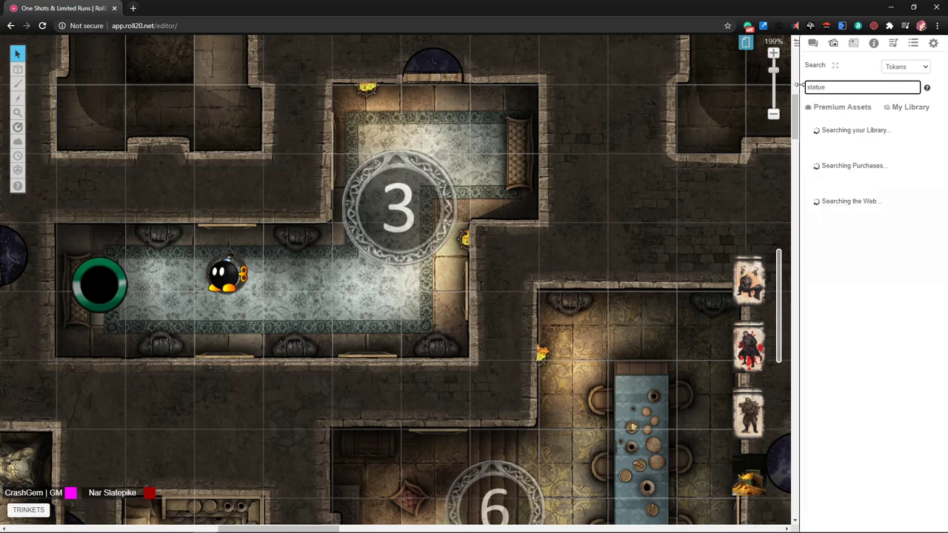
Add statue_base_4a_2x2 from the library results to the map and shrink it to about two by two grid squares over the warp pipe.
{"action": "scroll", "coordinate": [850, 283], "scroll_direction": "down", "scroll_amount": 5}
{"action": "scroll", "coordinate": [852, 281], "scroll_direction": "down", "scroll_amount": 1}
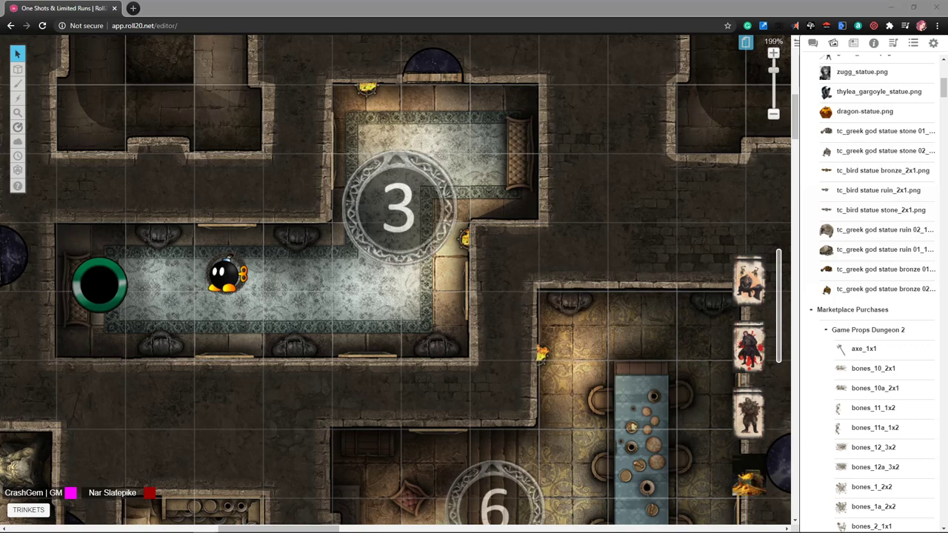
{"action": "scroll", "coordinate": [904, 186], "scroll_direction": "up", "scroll_amount": 5}
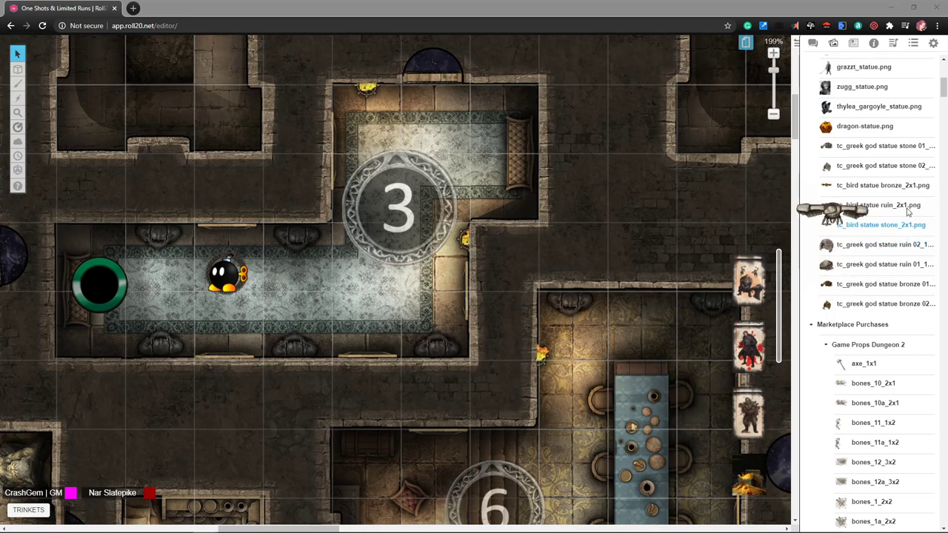
{"action": "scroll", "coordinate": [881, 222], "scroll_direction": "down", "scroll_amount": 6}
{"action": "scroll", "coordinate": [861, 256], "scroll_direction": "down", "scroll_amount": 15}
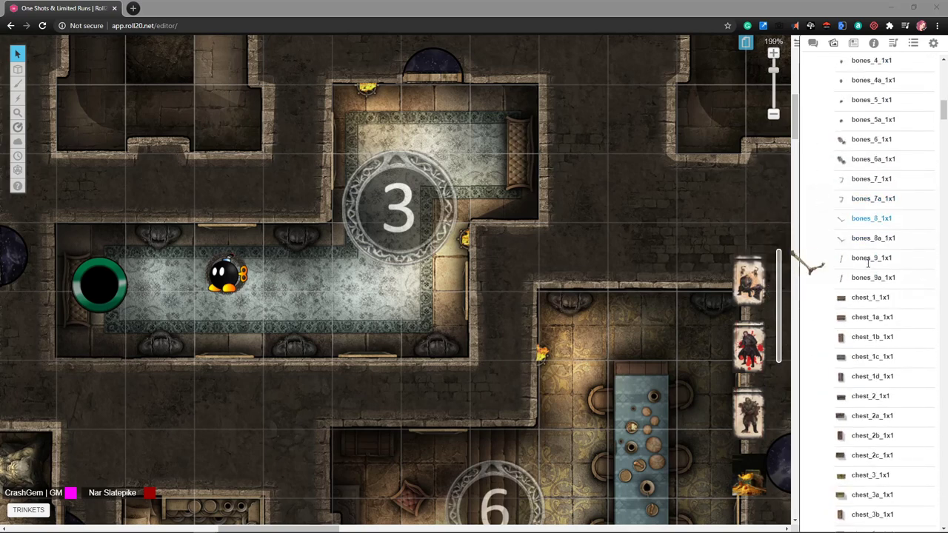
{"action": "scroll", "coordinate": [868, 275], "scroll_direction": "down", "scroll_amount": 15}
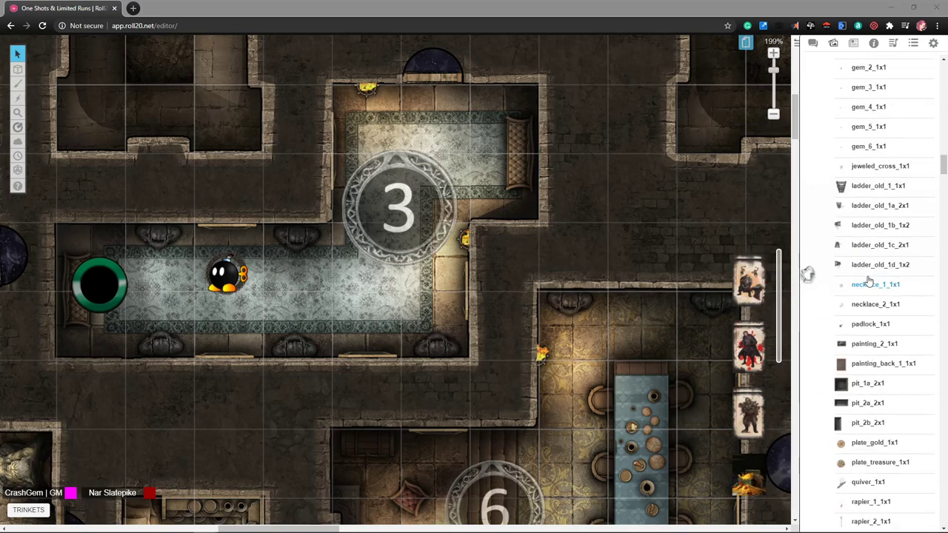
{"action": "scroll", "coordinate": [873, 279], "scroll_direction": "down", "scroll_amount": 15}
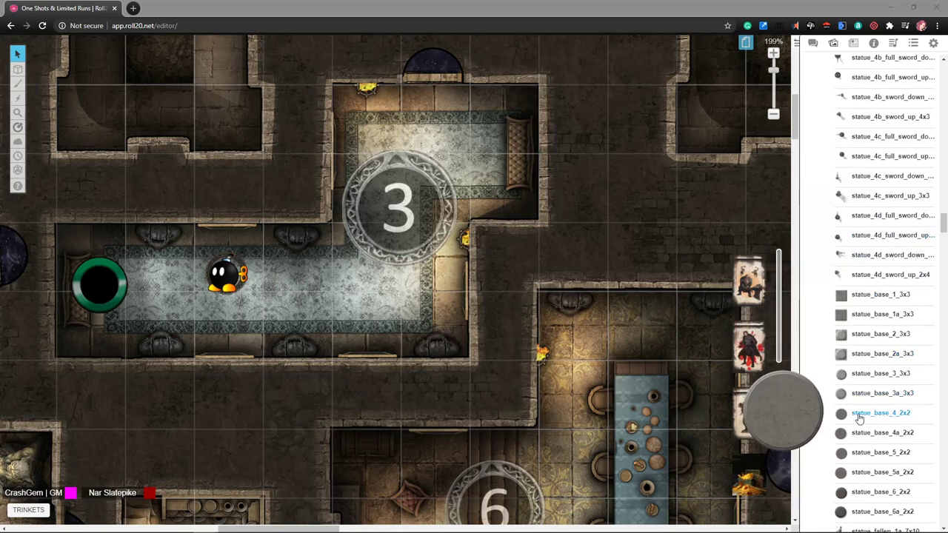
{"action": "left_click_drag", "start_coordinate": [869, 436], "coordinate": [150, 304]}
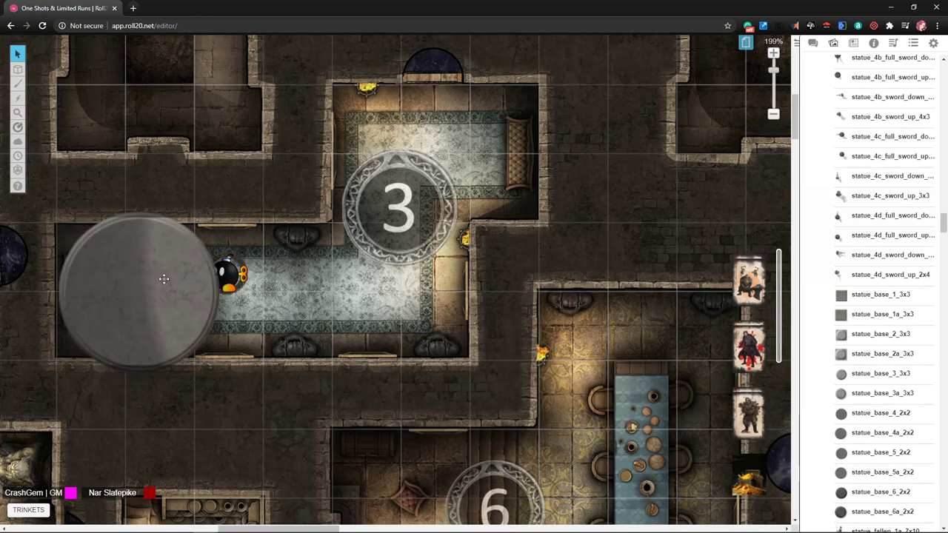
{"action": "left_click", "coordinate": [157, 279]}
{"action": "left_click_drag", "start_coordinate": [248, 397], "coordinate": [185, 333]}
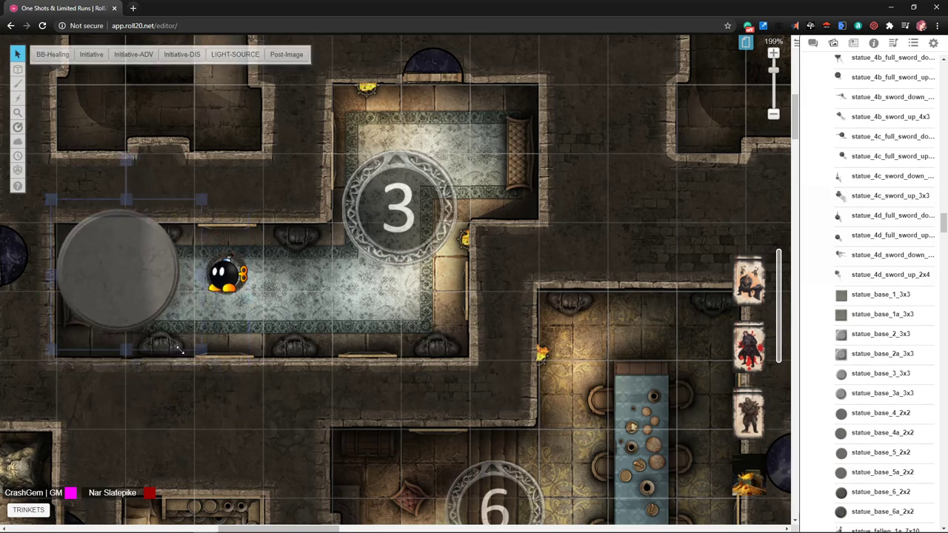
{"action": "mouse_move", "coordinate": [133, 280]}
{"action": "left_mouse_down"}
{"action": "mouse_move", "coordinate": [126, 304]}
{"action": "mouse_move", "coordinate": [127, 288]}
{"action": "left_mouse_up"}
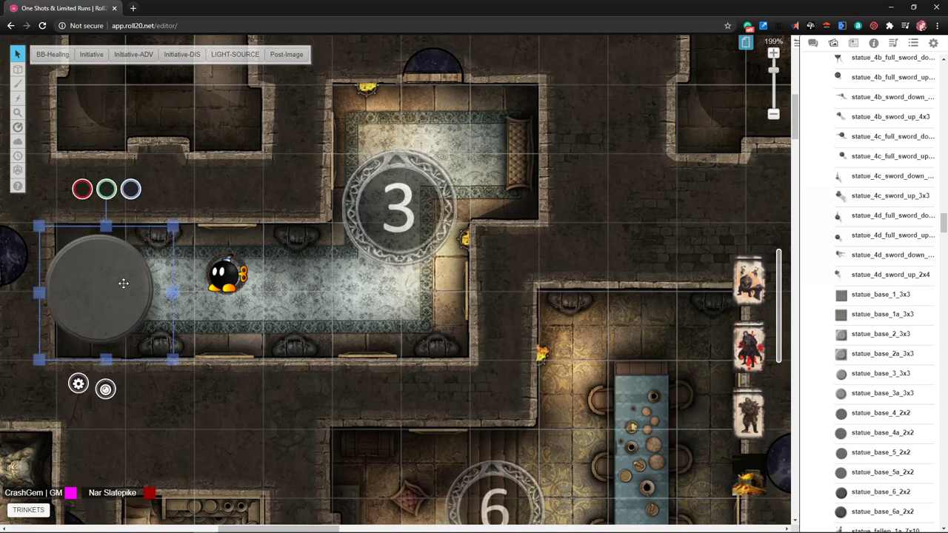
Move the round statue base to the Map Layer.
{"action": "right_click", "coordinate": [127, 288]}
{"action": "mouse_move", "coordinate": [148, 279]}
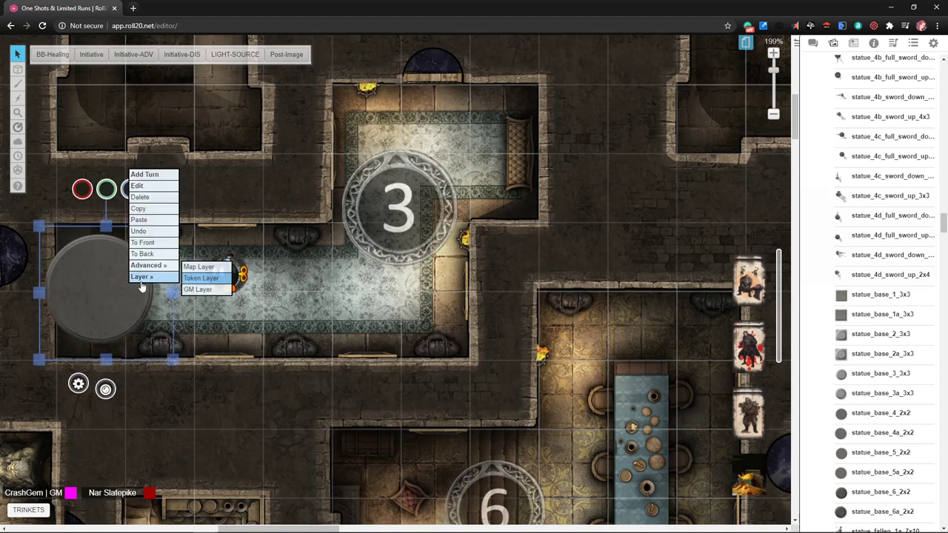
{"action": "left_click", "coordinate": [198, 268]}
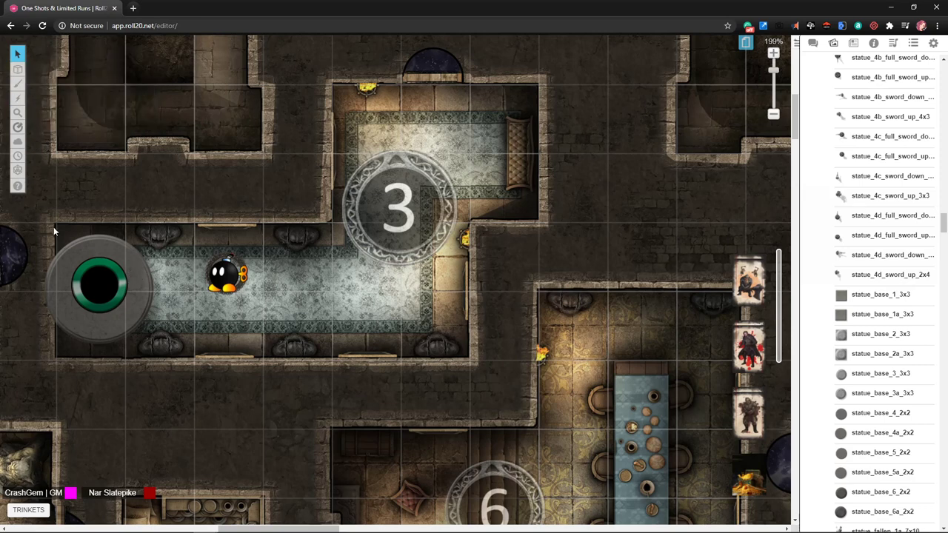
Reposition the warp pipe token near the centre of the round base and move it to the Map Layer.
{"action": "mouse_move", "coordinate": [92, 268]}
{"action": "left_mouse_down"}
{"action": "mouse_move", "coordinate": [133, 254]}
{"action": "mouse_move", "coordinate": [91, 271]}
{"action": "mouse_move", "coordinate": [103, 290]}
{"action": "left_mouse_up"}
{"action": "key", "text": "ctrl+c"}
{"action": "key", "text": "ctrl+v"}
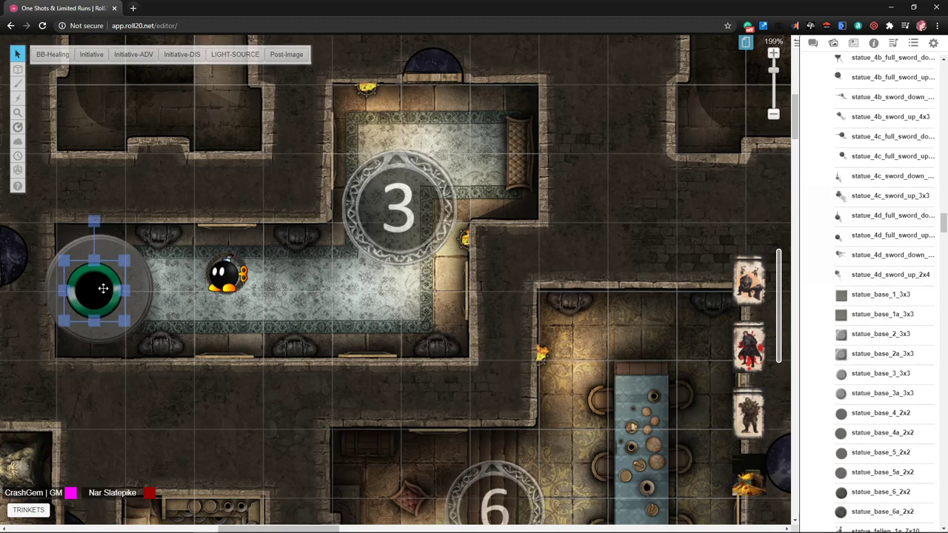
{"action": "right_click", "coordinate": [105, 290]}
{"action": "mouse_move", "coordinate": [118, 282]}
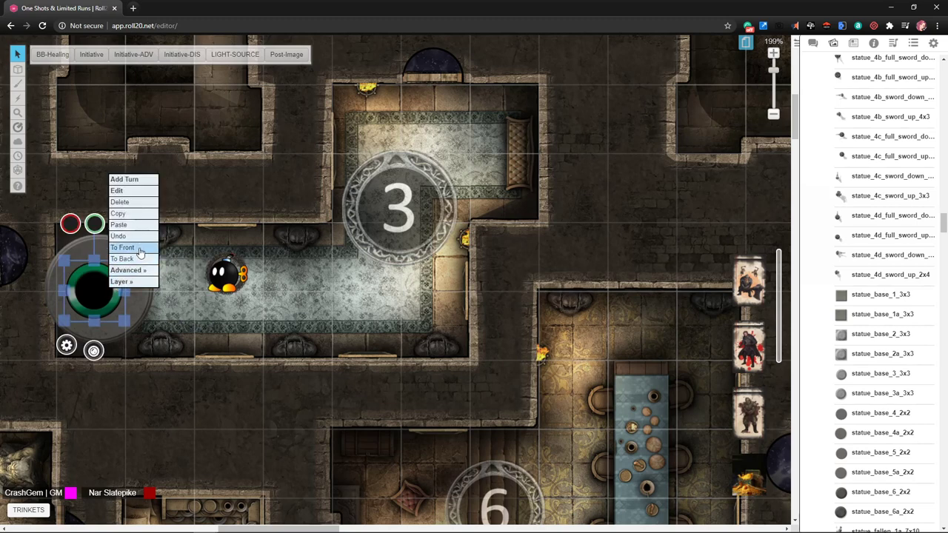
{"action": "right_click", "coordinate": [111, 285]}
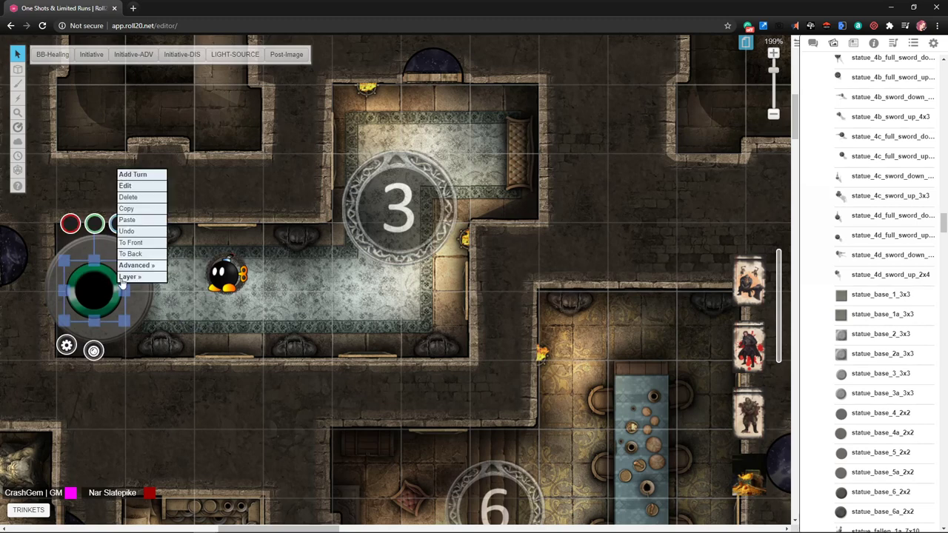
{"action": "mouse_move", "coordinate": [154, 278]}
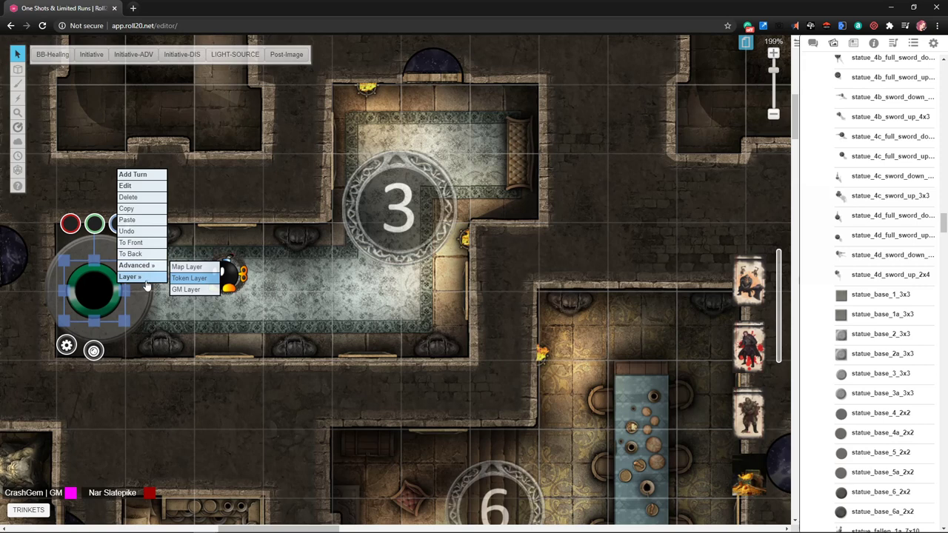
{"action": "left_click", "coordinate": [187, 267]}
Move the Bob-omb token to the grid square just above the warp pipe.
{"action": "left_click", "coordinate": [103, 292]}
{"action": "left_click_drag", "start_coordinate": [102, 292], "coordinate": [88, 190]}
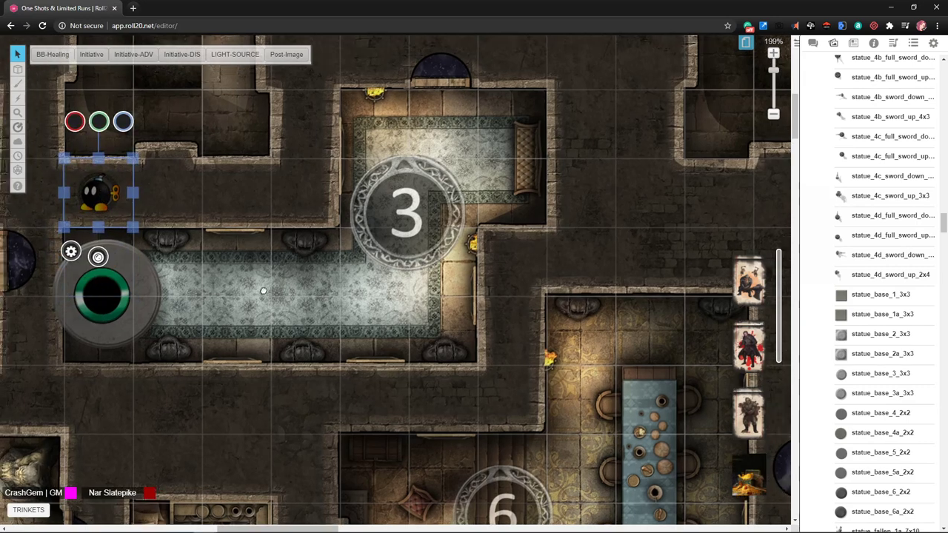
{"action": "left_click_drag", "start_coordinate": [261, 292], "coordinate": [347, 278]}
{"action": "left_click", "coordinate": [449, 279]}
{"action": "scroll", "coordinate": [567, 222], "scroll_direction": "right", "scroll_amount": 1}
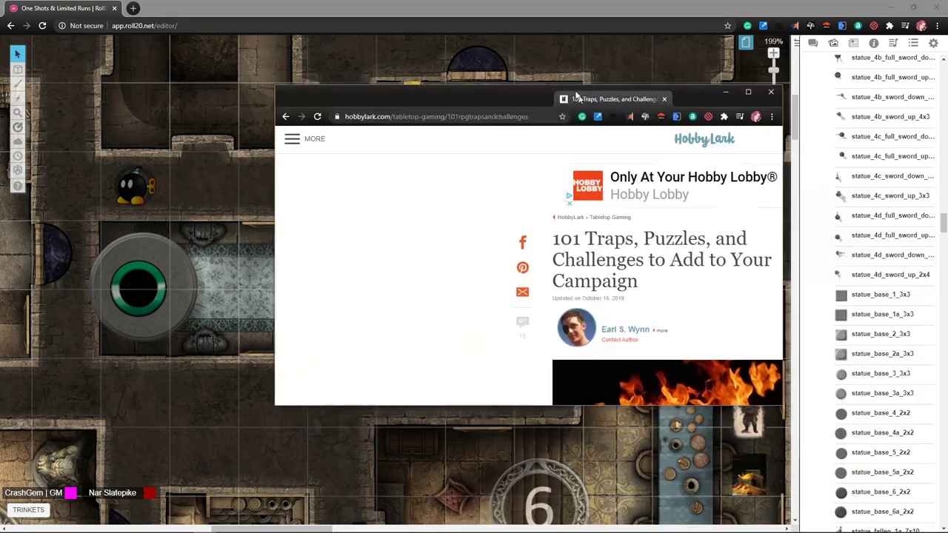
Dock the HobbyLark article "101 Traps, Puzzles, and Challenges to Add to Your Campaign" in the main browser window and skim its introduction and first entries.
{"action": "left_click_drag", "start_coordinate": [614, 99], "coordinate": [429, 15]}
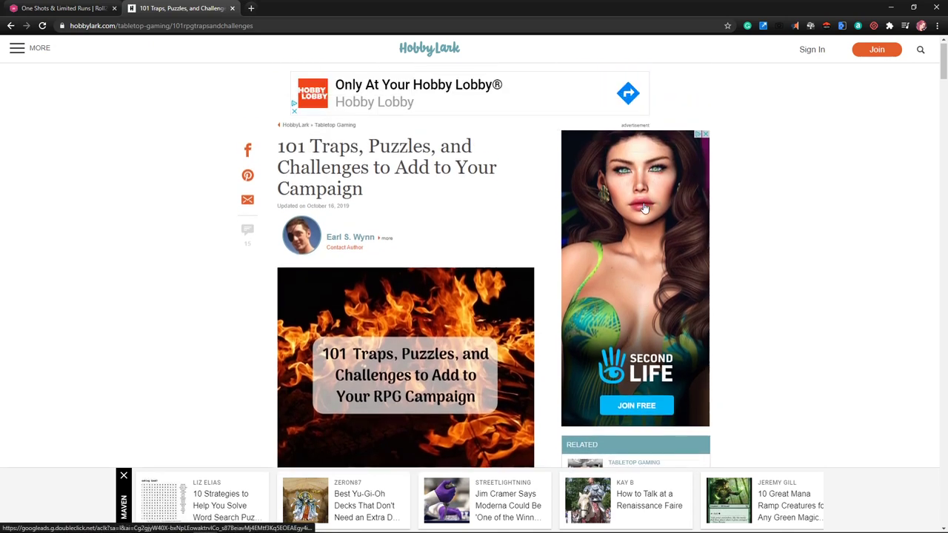
{"action": "scroll", "coordinate": [443, 293], "scroll_direction": "down", "scroll_amount": 2}
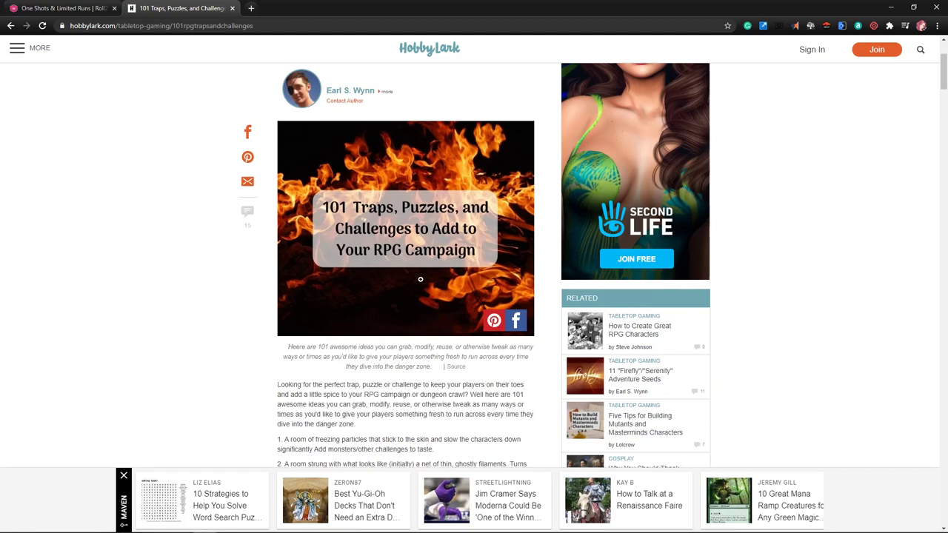
{"action": "scroll", "coordinate": [334, 248], "scroll_direction": "down", "scroll_amount": 1}
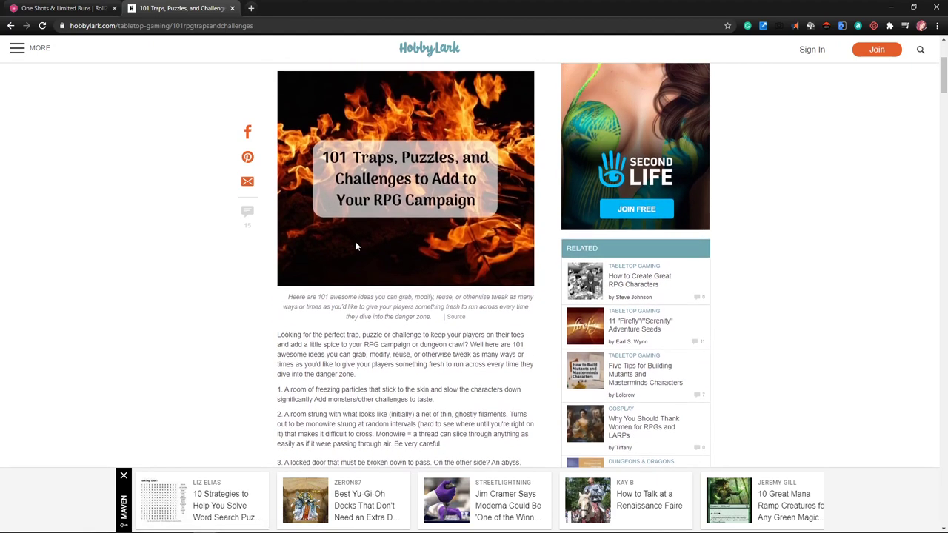
{"action": "scroll", "coordinate": [363, 224], "scroll_direction": "down", "scroll_amount": 3}
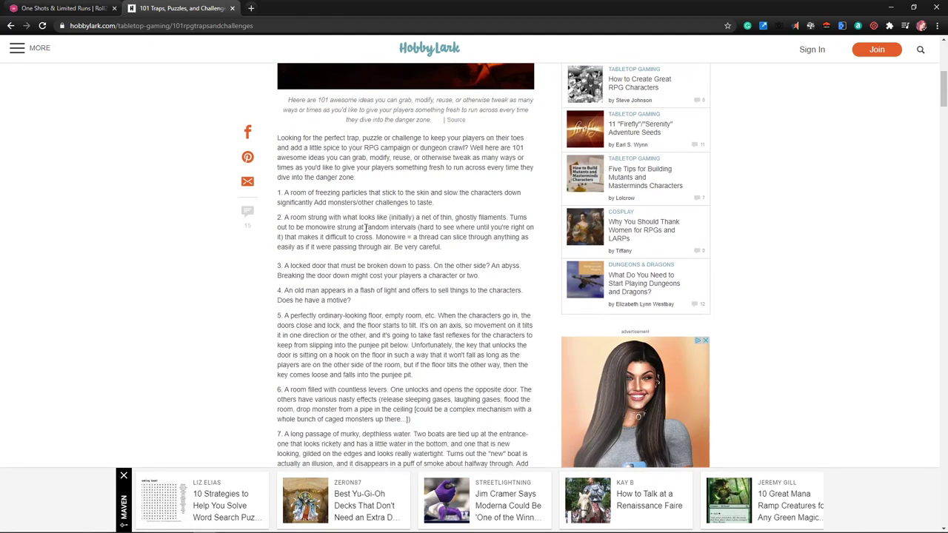
{"action": "scroll", "coordinate": [371, 227], "scroll_direction": "down", "scroll_amount": 3}
{"action": "scroll", "coordinate": [382, 227], "scroll_direction": "up", "scroll_amount": 3}
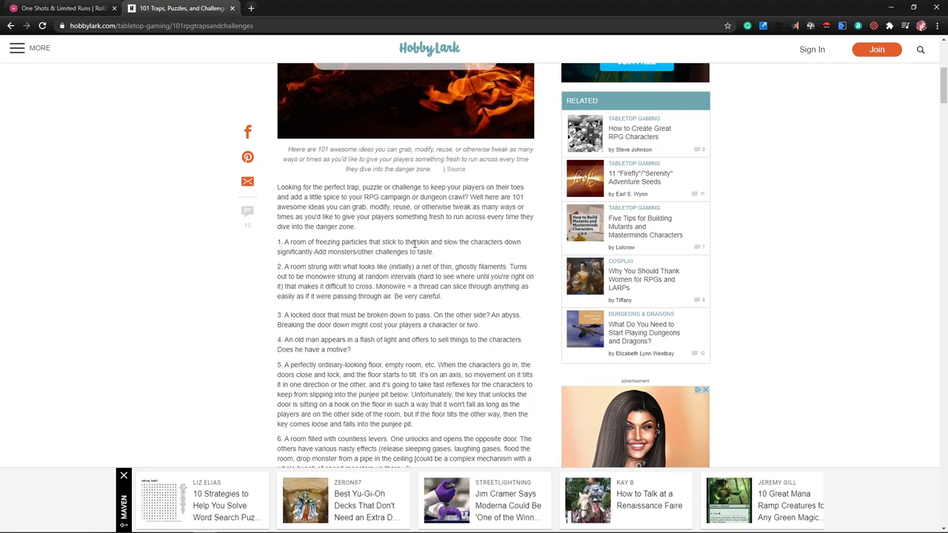
Read through the article's trap and puzzle ideas up to number 20 and continue to the list that follows.
{"action": "scroll", "coordinate": [415, 245], "scroll_direction": "down", "scroll_amount": 10}
{"action": "scroll", "coordinate": [426, 247], "scroll_direction": "up", "scroll_amount": 5}
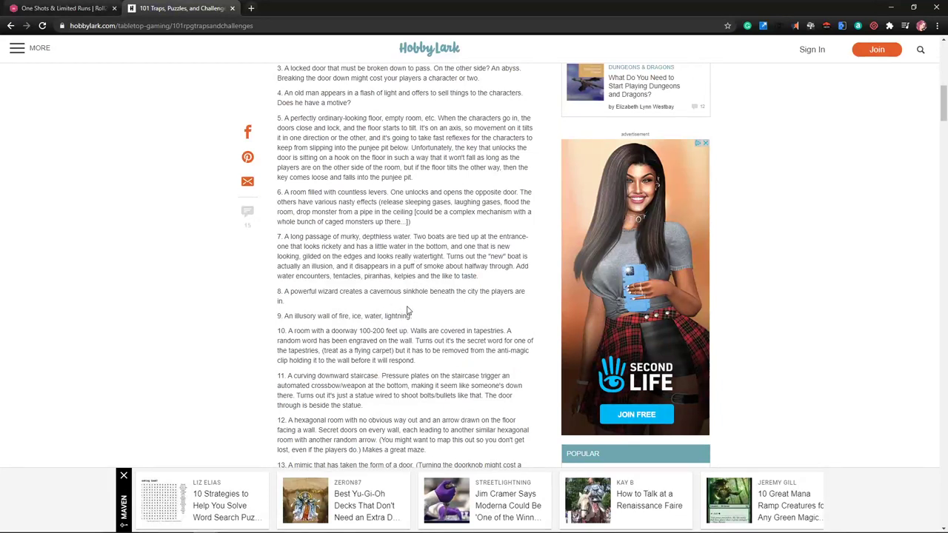
{"action": "scroll", "coordinate": [358, 317], "scroll_direction": "down", "scroll_amount": 1}
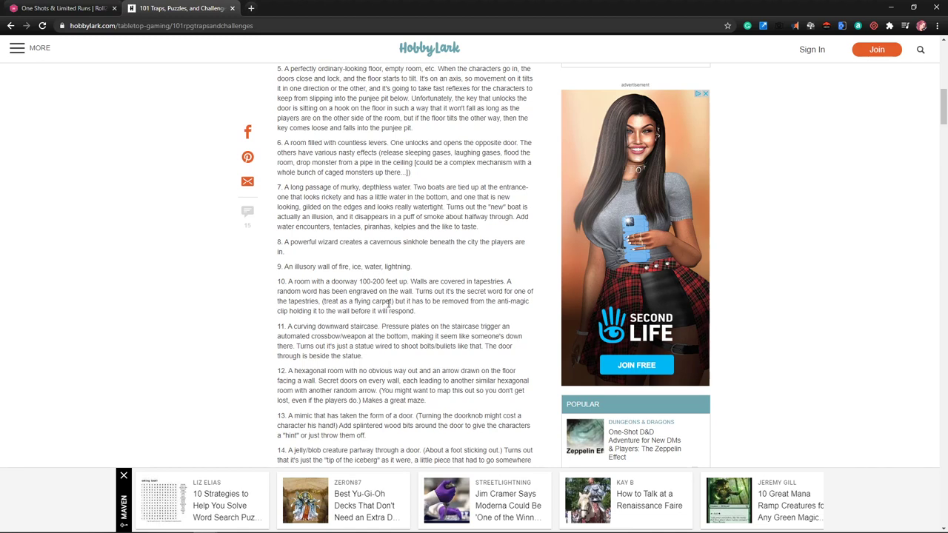
{"action": "scroll", "coordinate": [400, 300], "scroll_direction": "down", "scroll_amount": 2}
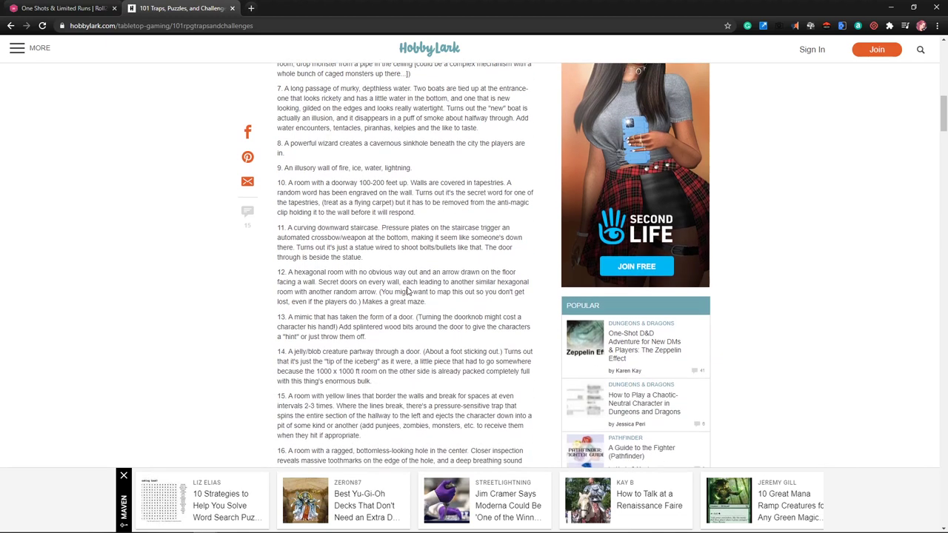
{"action": "scroll", "coordinate": [408, 293], "scroll_direction": "down", "scroll_amount": 1}
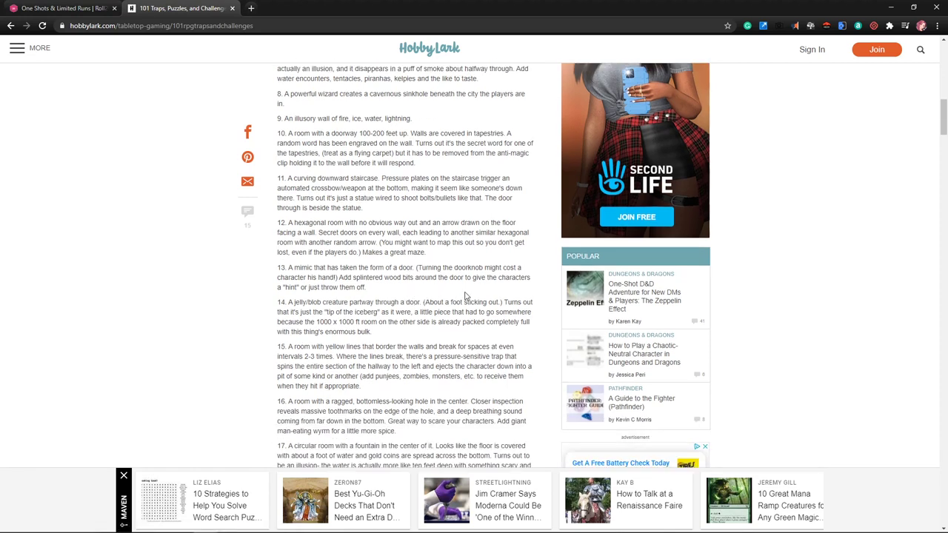
{"action": "scroll", "coordinate": [340, 336], "scroll_direction": "down", "scroll_amount": 1}
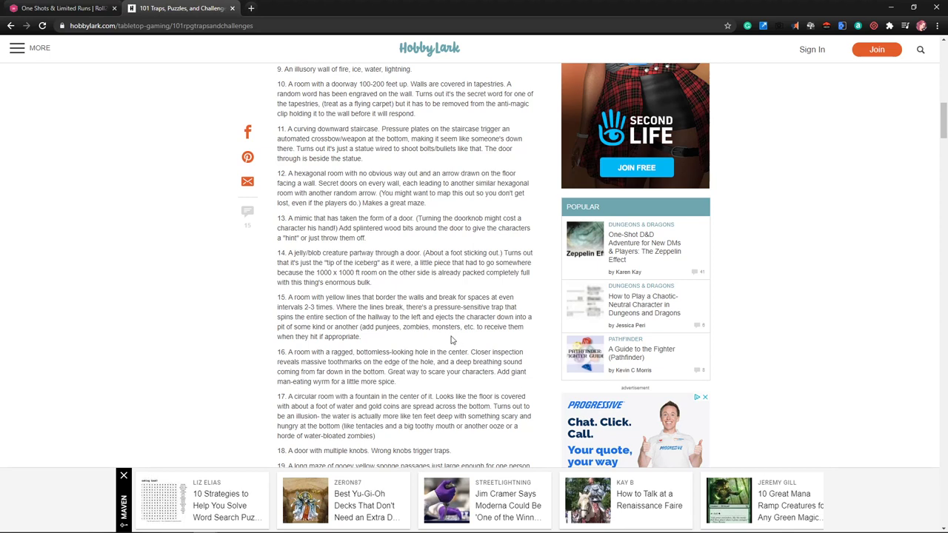
{"action": "scroll", "coordinate": [453, 339], "scroll_direction": "down", "scroll_amount": 2}
{"action": "scroll", "coordinate": [344, 302], "scroll_direction": "down", "scroll_amount": 1}
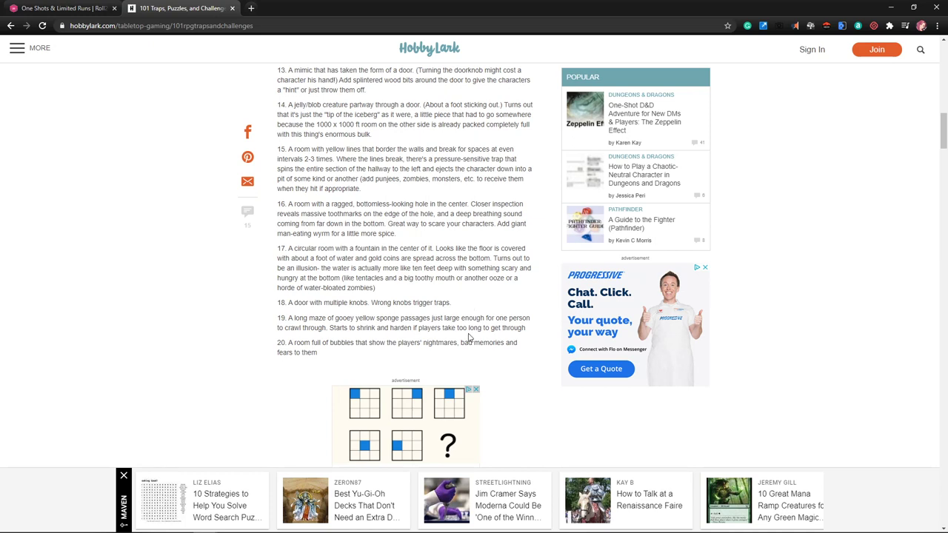
{"action": "scroll", "coordinate": [464, 341], "scroll_direction": "down", "scroll_amount": 1}
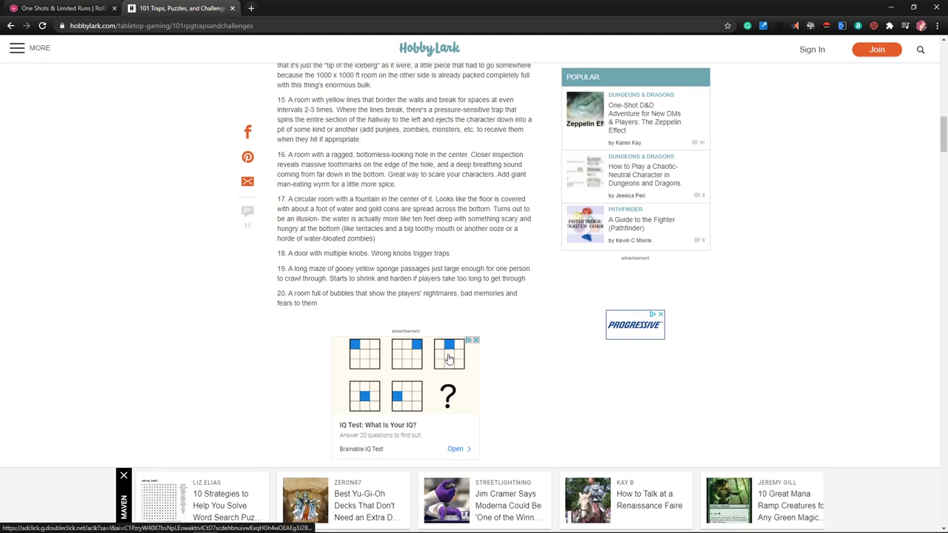
{"action": "scroll", "coordinate": [454, 348], "scroll_direction": "down", "scroll_amount": 2}
{"action": "scroll", "coordinate": [456, 337], "scroll_direction": "down", "scroll_amount": 10}
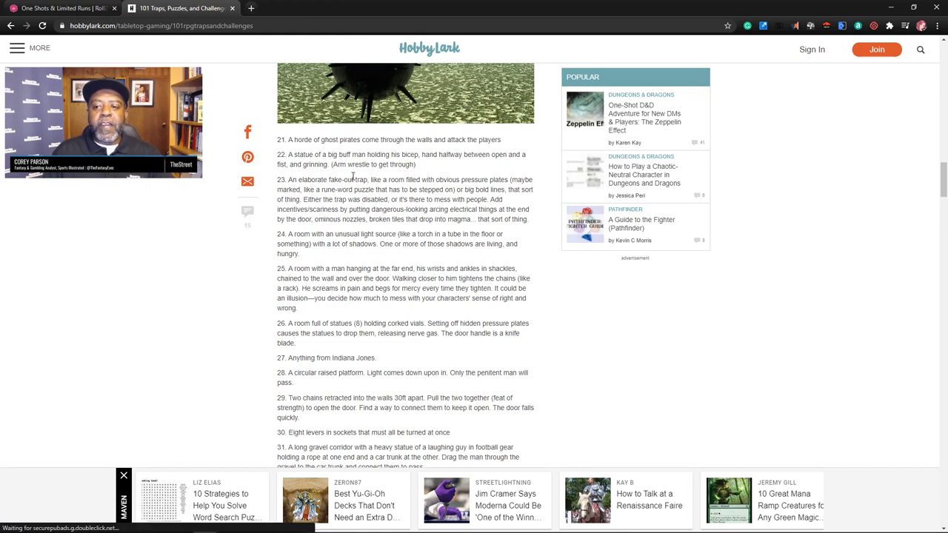
Highlight ideas 22 (arm-wrestling statue), 27 (Indiana Jones) and 30 (eight levers) while reading on through the list.
{"action": "left_click_drag", "start_coordinate": [419, 165], "coordinate": [291, 157]}
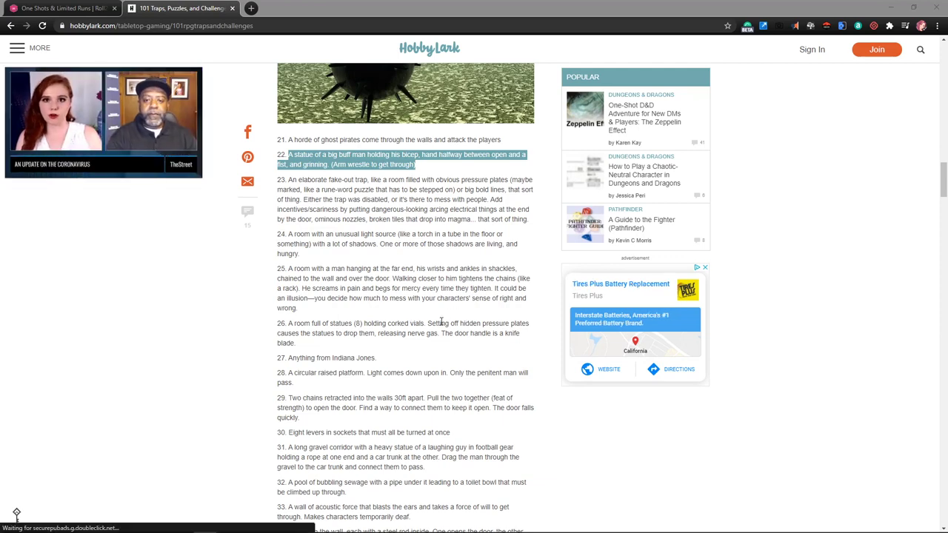
{"action": "scroll", "coordinate": [440, 319], "scroll_direction": "down", "scroll_amount": 2}
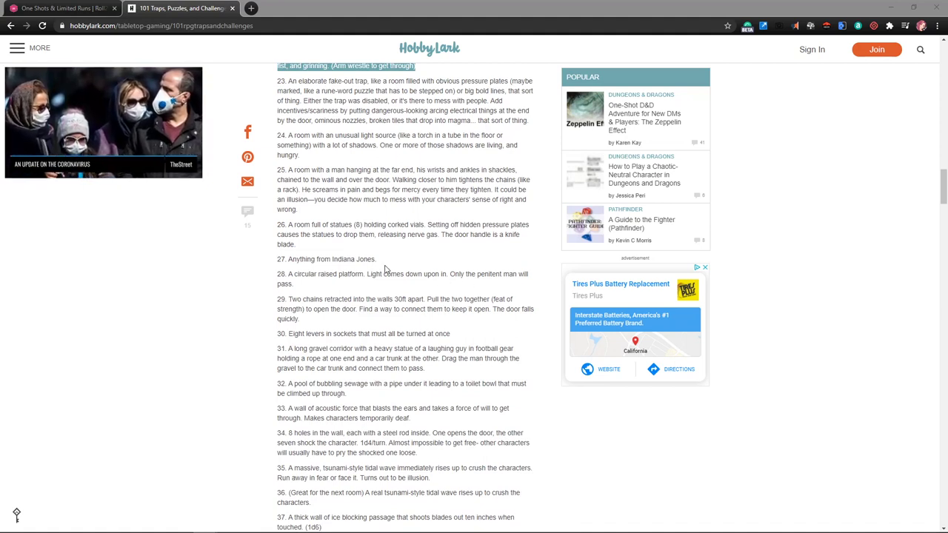
{"action": "left_click_drag", "start_coordinate": [384, 265], "coordinate": [279, 260]}
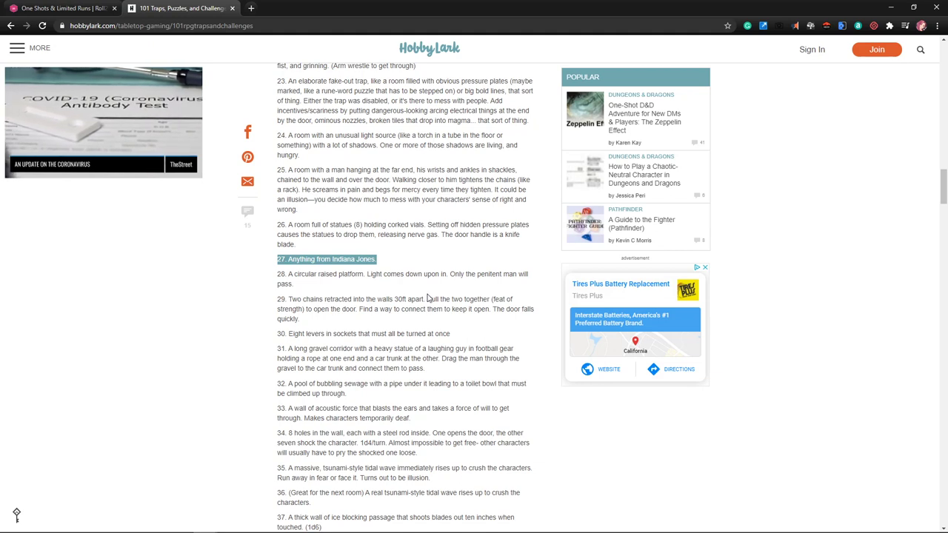
{"action": "scroll", "coordinate": [428, 297], "scroll_direction": "down", "scroll_amount": 1}
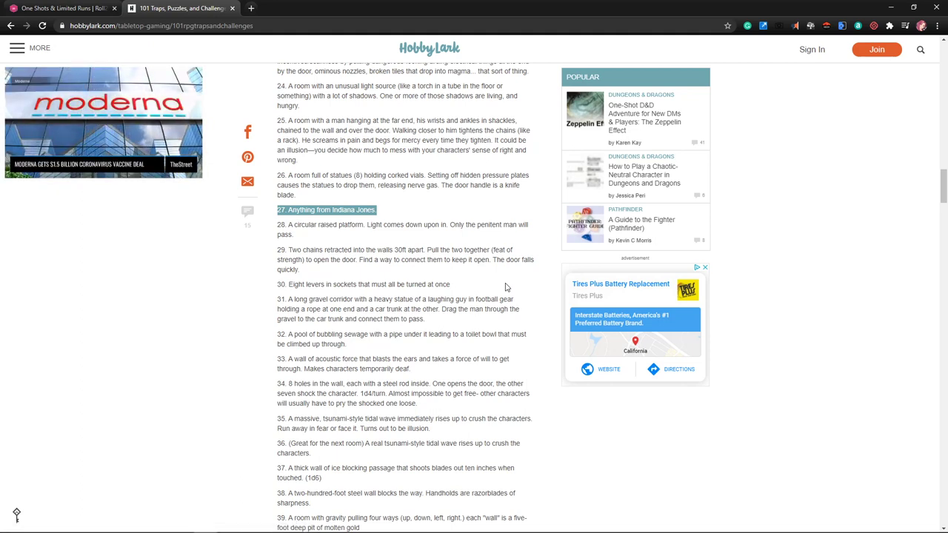
{"action": "left_click_drag", "start_coordinate": [454, 287], "coordinate": [276, 286]}
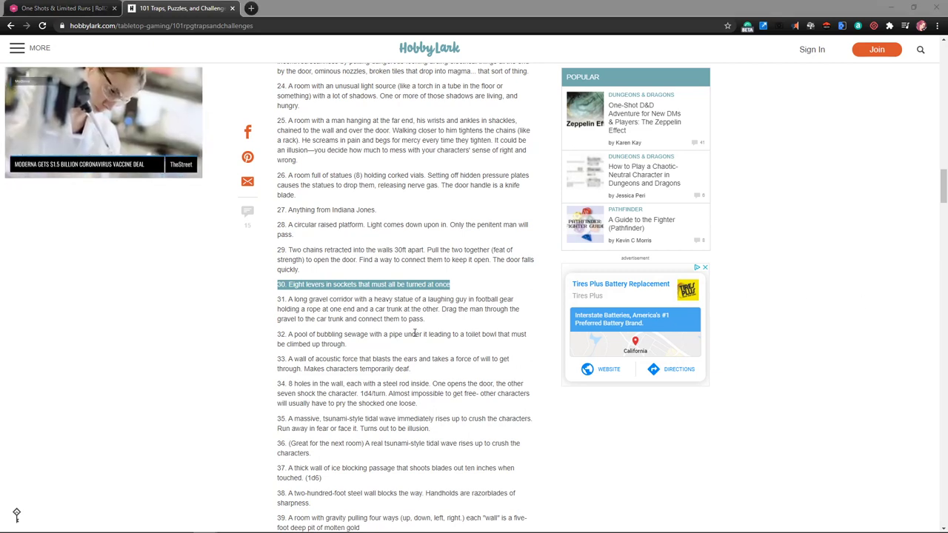
{"action": "scroll", "coordinate": [415, 333], "scroll_direction": "down", "scroll_amount": 1}
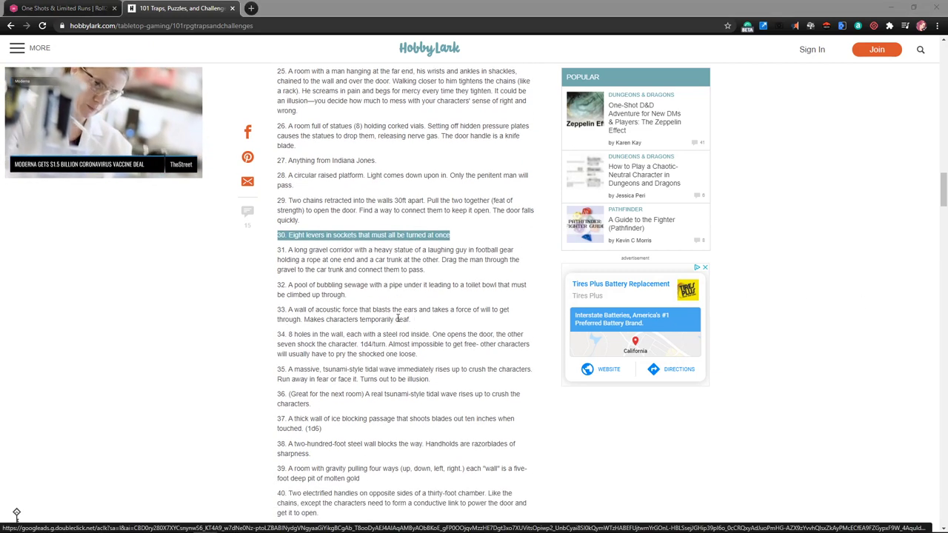
Enlarge the article page by two zoom levels, close the floating video, and read the ideas up to number 40.
{"action": "scroll", "coordinate": [353, 296], "scroll_direction": "down", "scroll_amount": 1}
{"action": "left_click", "coordinate": [354, 294]}
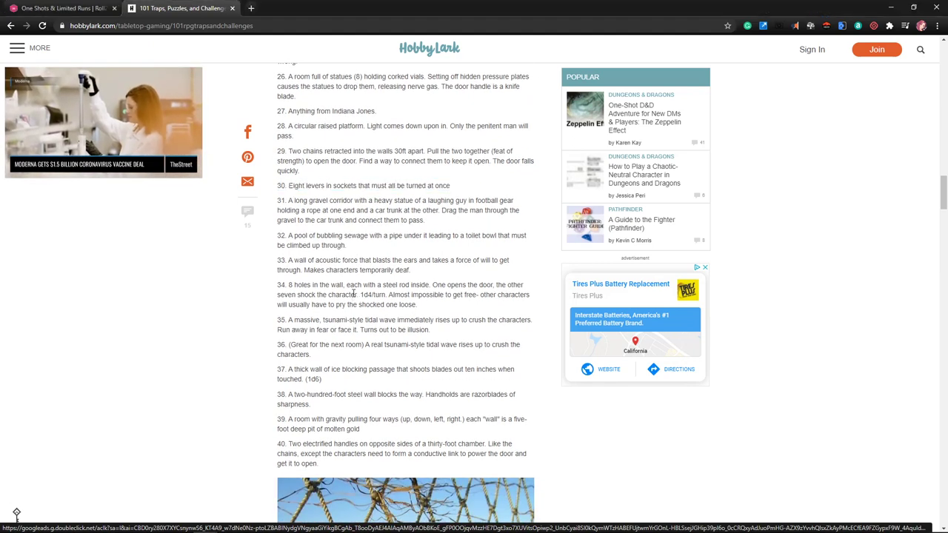
{"action": "key", "text": "ctrl+plus"}
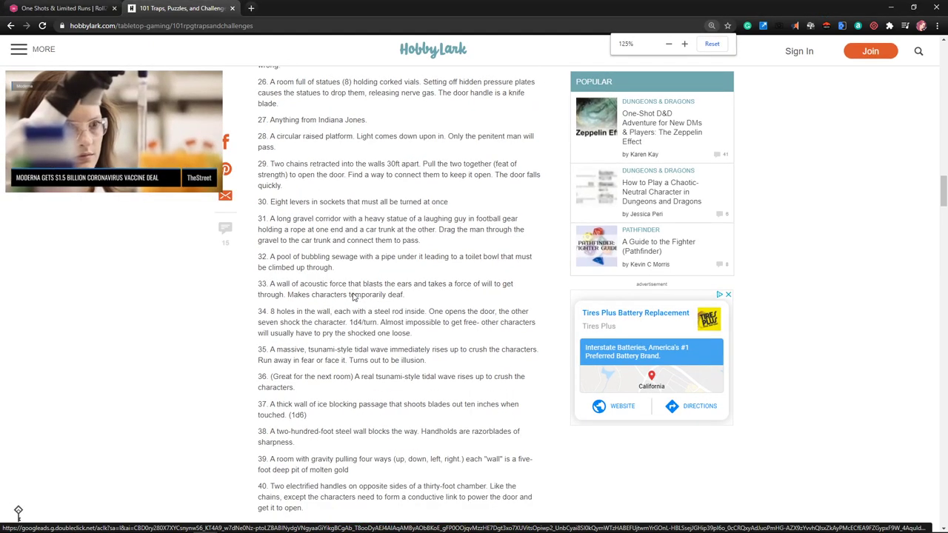
{"action": "key", "text": "ctrl+plus"}
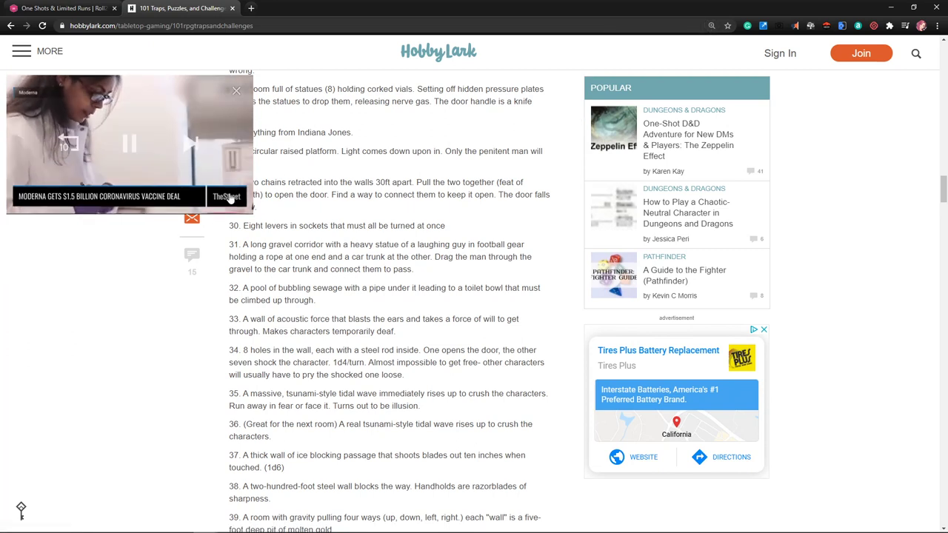
{"action": "mouse_move", "coordinate": [239, 103]}
{"action": "left_click", "coordinate": [237, 94]}
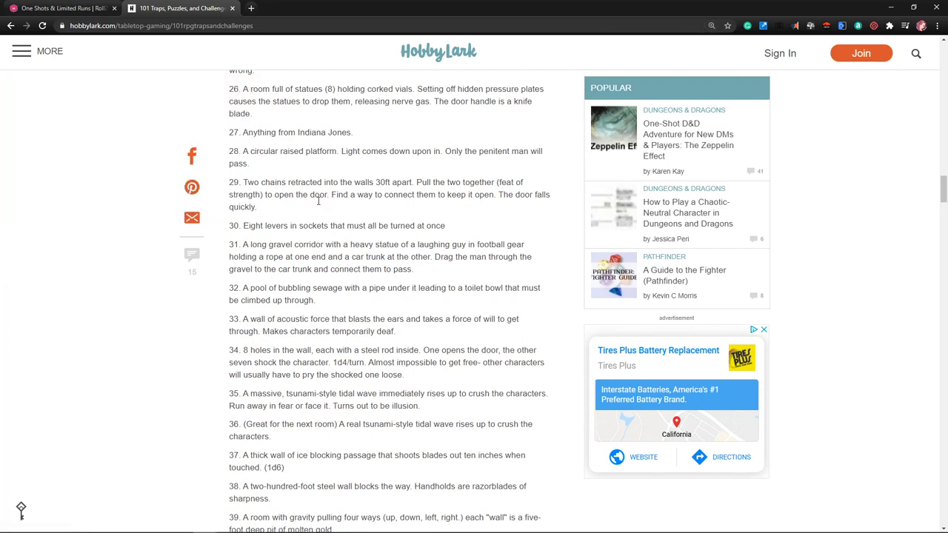
{"action": "scroll", "coordinate": [320, 201], "scroll_direction": "down", "scroll_amount": 1}
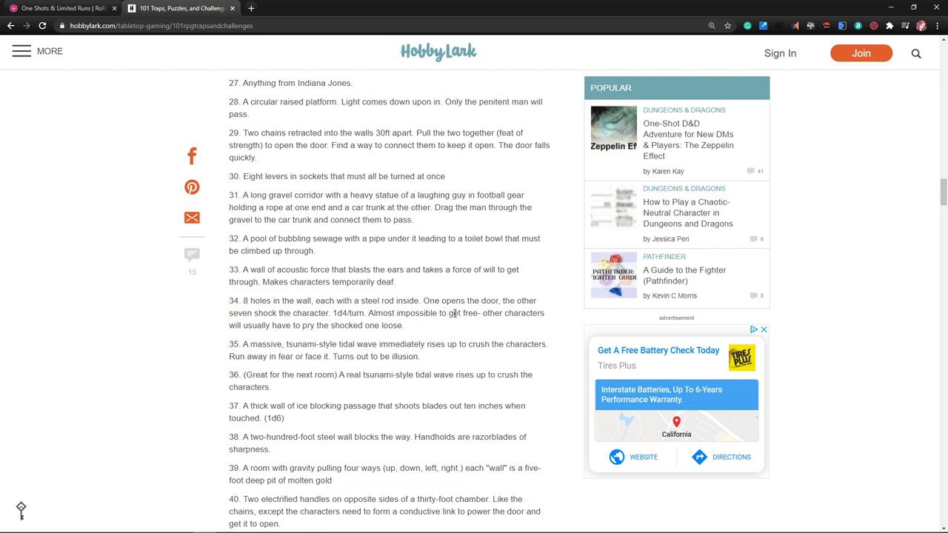
{"action": "scroll", "coordinate": [453, 313], "scroll_direction": "down", "scroll_amount": 1}
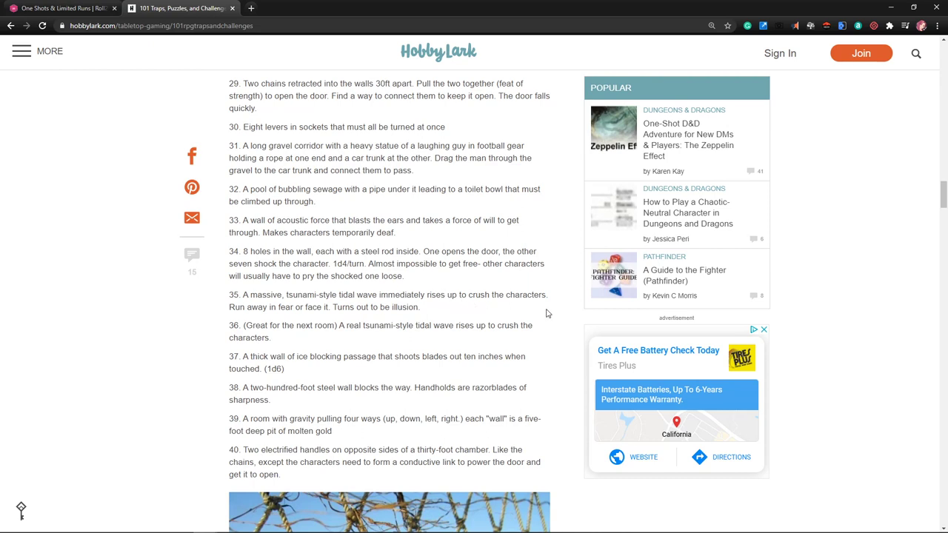
Switch back to the Roll20 map and place the basketball court map image in the empty area beside rooms 4, 7 and 10.
{"action": "left_click", "coordinate": [63, 8]}
{"action": "scroll", "coordinate": [483, 241], "scroll_direction": "down", "scroll_amount": 2}
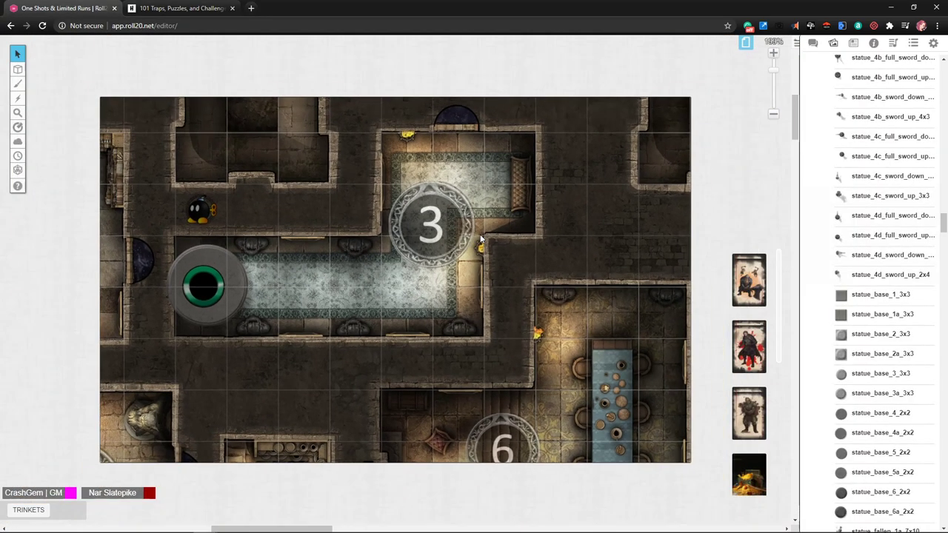
{"action": "scroll", "coordinate": [476, 241], "scroll_direction": "down", "scroll_amount": 3}
{"action": "scroll", "coordinate": [461, 256], "scroll_direction": "up", "scroll_amount": 3}
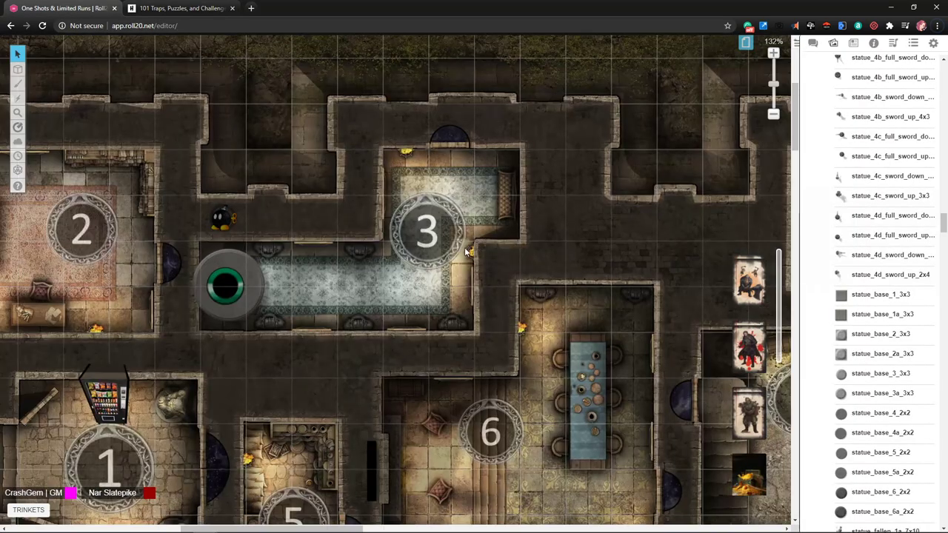
{"action": "scroll", "coordinate": [461, 256], "scroll_direction": "down", "scroll_amount": 3}
{"action": "scroll", "coordinate": [461, 255], "scroll_direction": "down", "scroll_amount": 2}
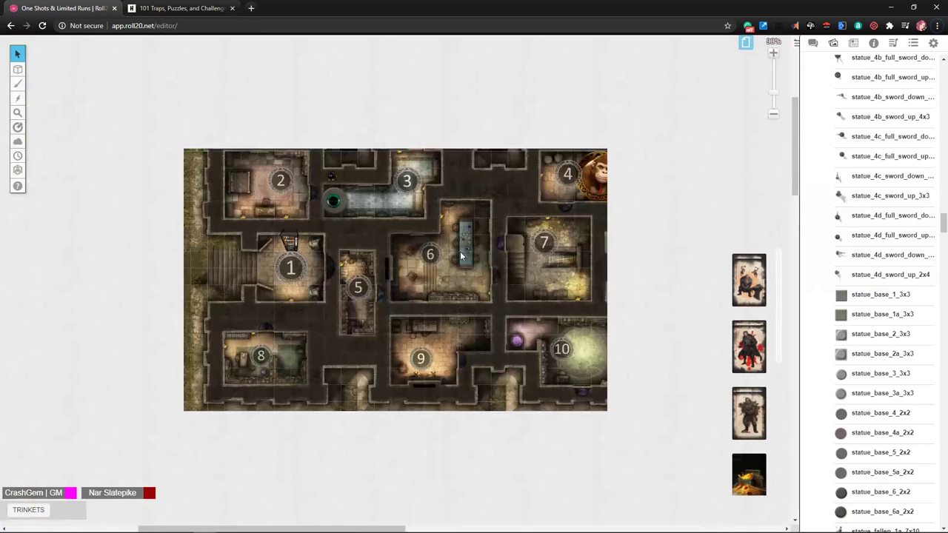
{"action": "scroll", "coordinate": [492, 278], "scroll_direction": "up", "scroll_amount": 3}
{"action": "left_click_drag", "start_coordinate": [696, 263], "coordinate": [244, 242]}
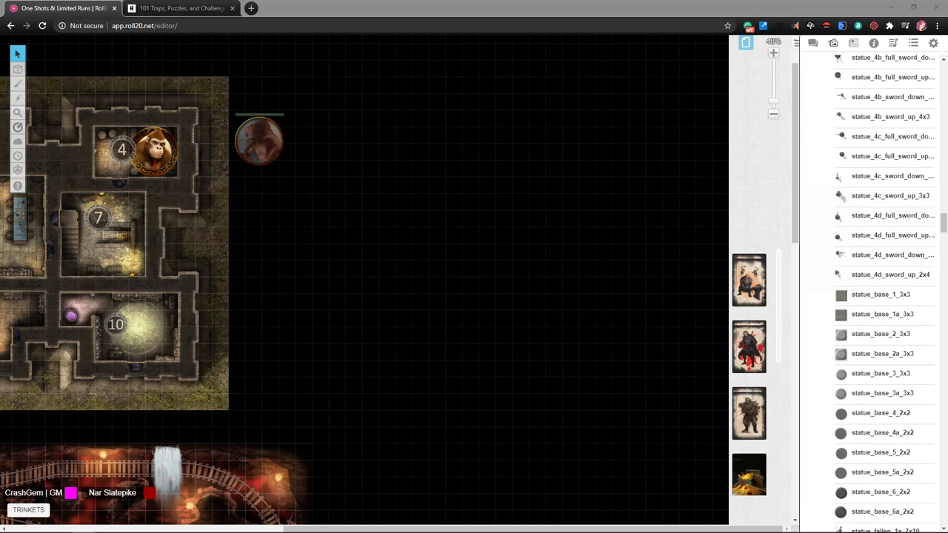
{"action": "left_click_drag", "start_coordinate": [476, 265], "coordinate": [348, 293]}
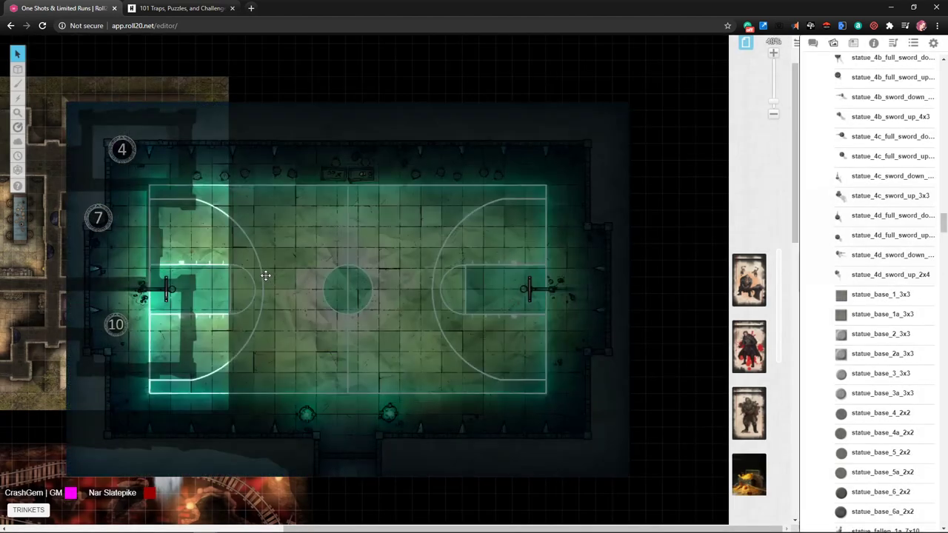
{"action": "left_click_drag", "start_coordinate": [266, 275], "coordinate": [343, 266]}
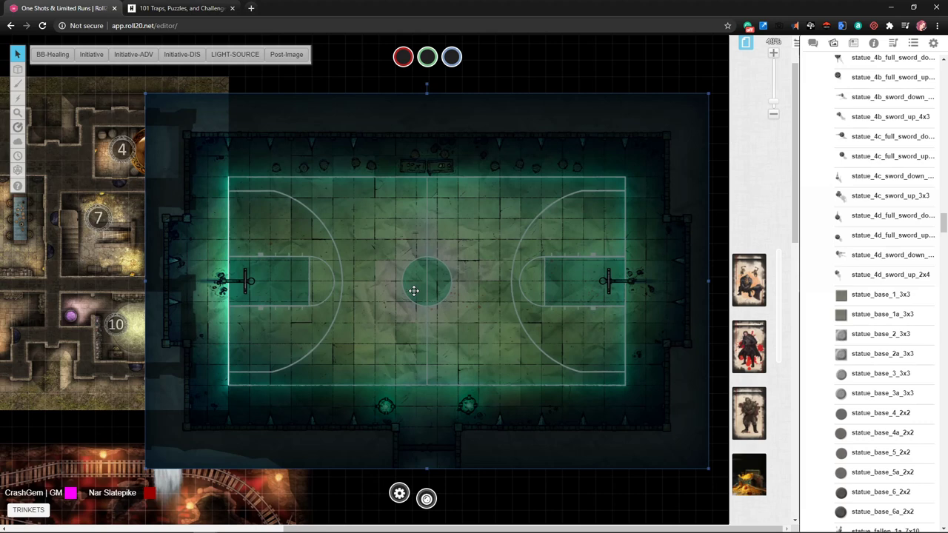
Flip the basketball court image horizontally and mirror it back.
{"action": "right_click", "coordinate": [374, 238]}
{"action": "mouse_move", "coordinate": [400, 223]}
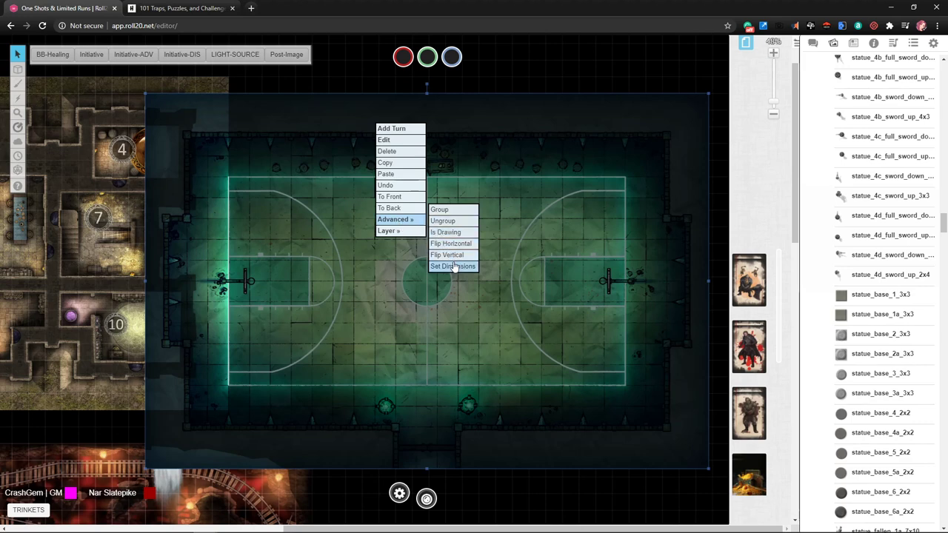
{"action": "left_click", "coordinate": [450, 244]}
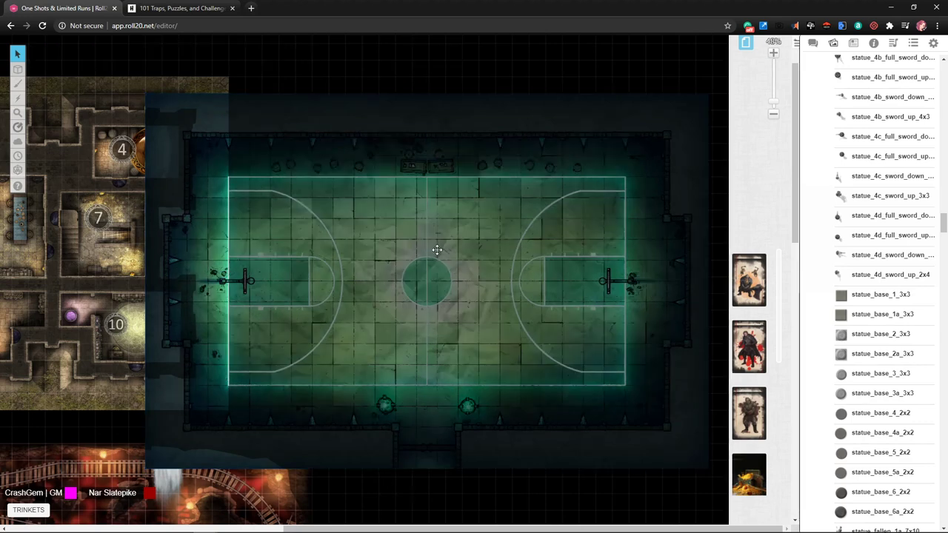
{"action": "right_click", "coordinate": [448, 251]}
{"action": "mouse_move", "coordinate": [474, 244]}
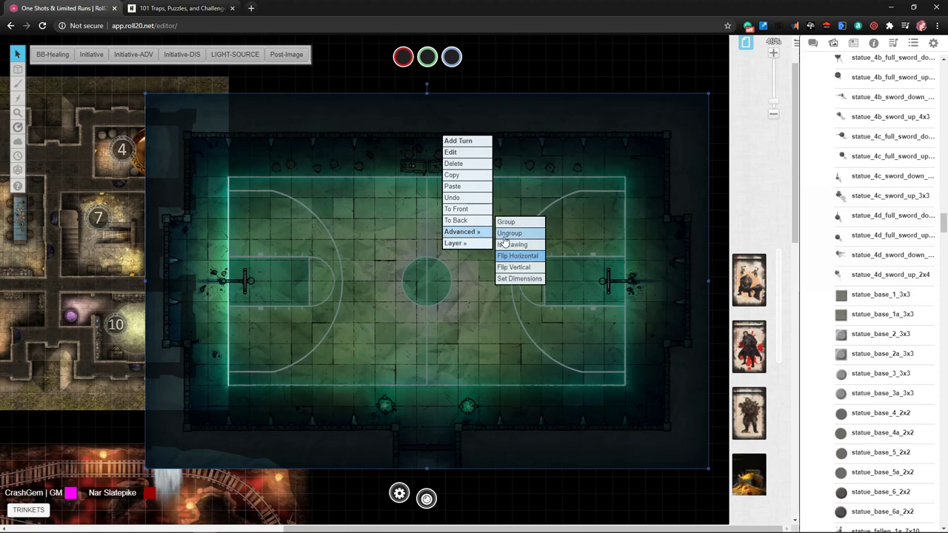
{"action": "left_click", "coordinate": [511, 257]}
Resize the basketball court image through its dimensions in units, entering 27 for the width and a new height.
{"action": "right_click", "coordinate": [438, 224]}
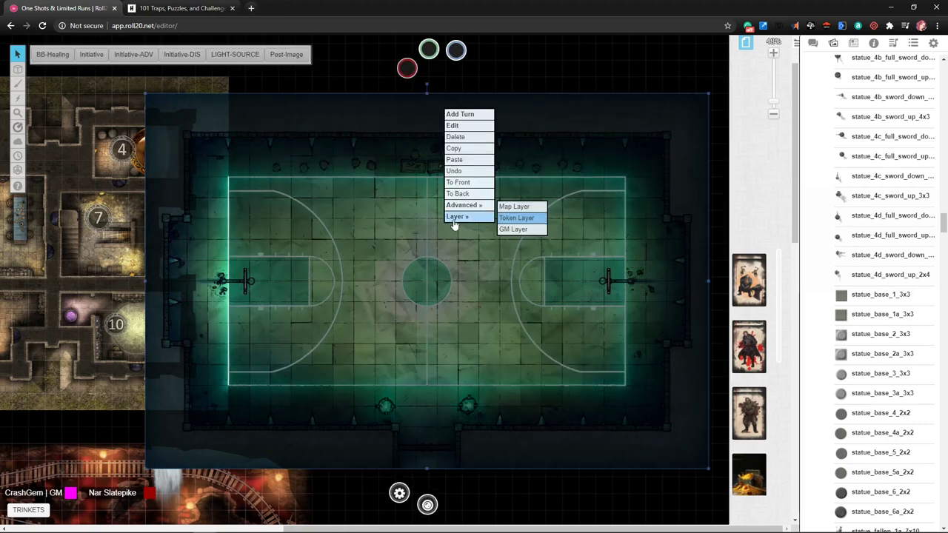
{"action": "mouse_move", "coordinate": [459, 207]}
{"action": "left_click", "coordinate": [520, 252]}
{"action": "left_click", "coordinate": [441, 271]}
{"action": "left_click", "coordinate": [422, 280]}
{"action": "key", "text": "Down"}
{"action": "left_click", "coordinate": [420, 294]}
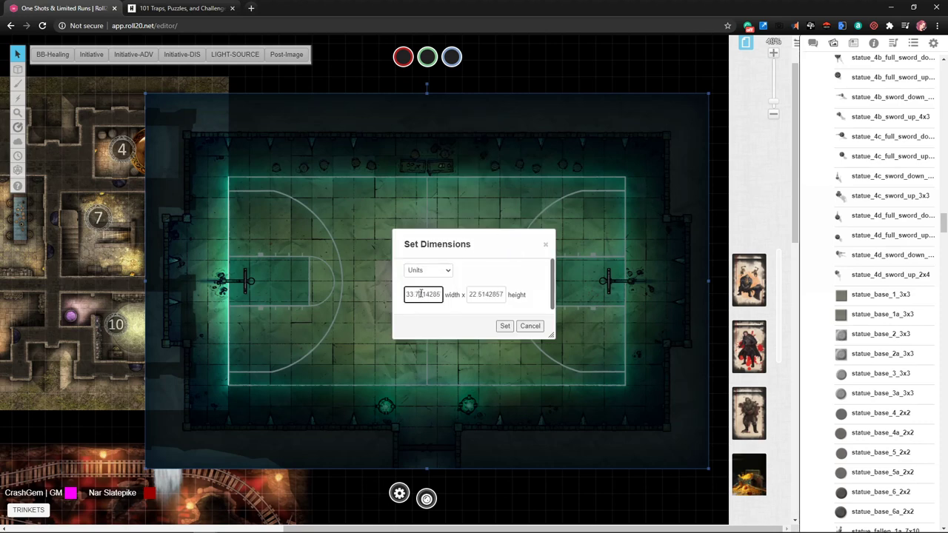
{"action": "double_click", "coordinate": [420, 294]}
{"action": "type", "text": "27"}
{"action": "key", "text": "Tab"}
{"action": "type", "text": "1"}
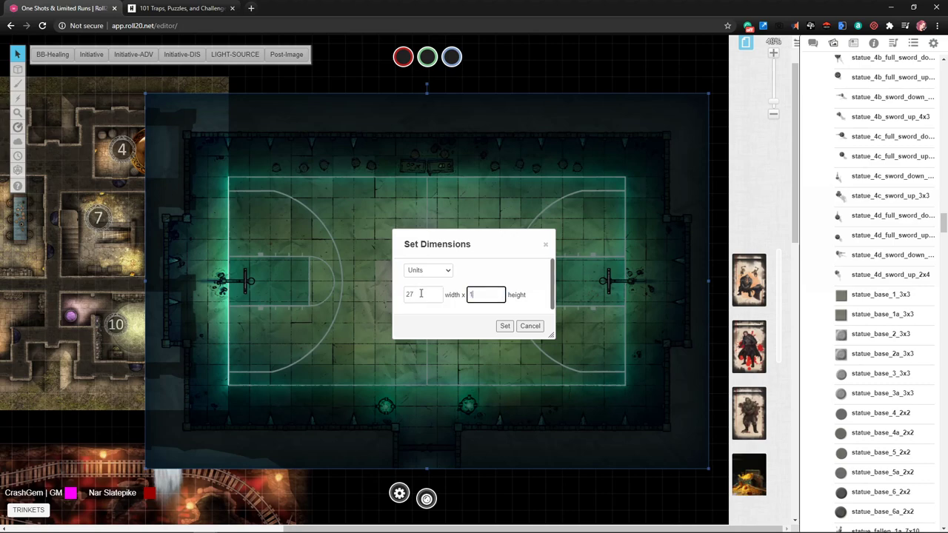
{"action": "left_click", "coordinate": [505, 325]}
Move the basketball court image flush against the dungeon map's right edge, with their lower edges aligned.
{"action": "left_click_drag", "start_coordinate": [451, 312], "coordinate": [460, 290]}
{"action": "scroll", "coordinate": [451, 314], "scroll_direction": "down", "scroll_amount": 3}
{"action": "scroll", "coordinate": [402, 317], "scroll_direction": "down", "scroll_amount": 2}
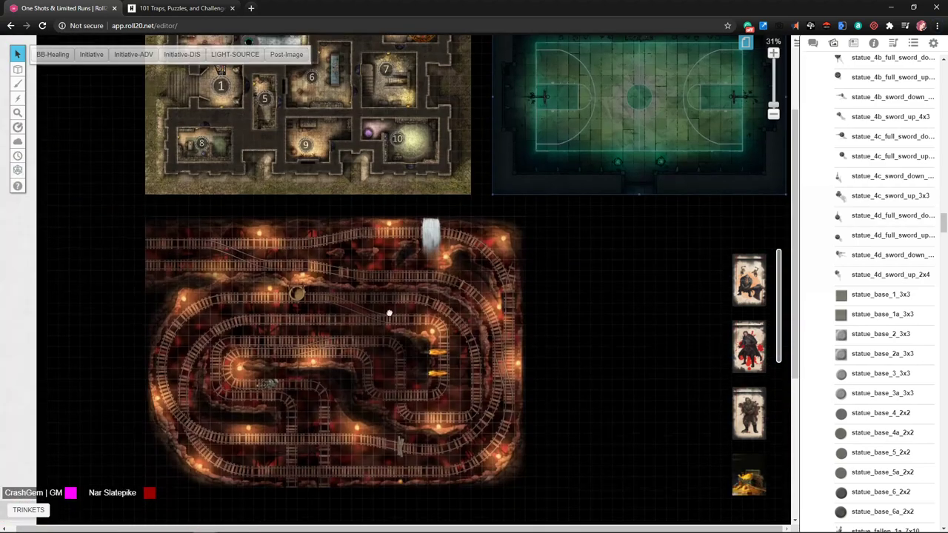
{"action": "scroll", "coordinate": [521, 271], "scroll_direction": "up", "scroll_amount": 3}
{"action": "left_click_drag", "start_coordinate": [568, 285], "coordinate": [558, 287]}
{"action": "left_click", "coordinate": [569, 265]}
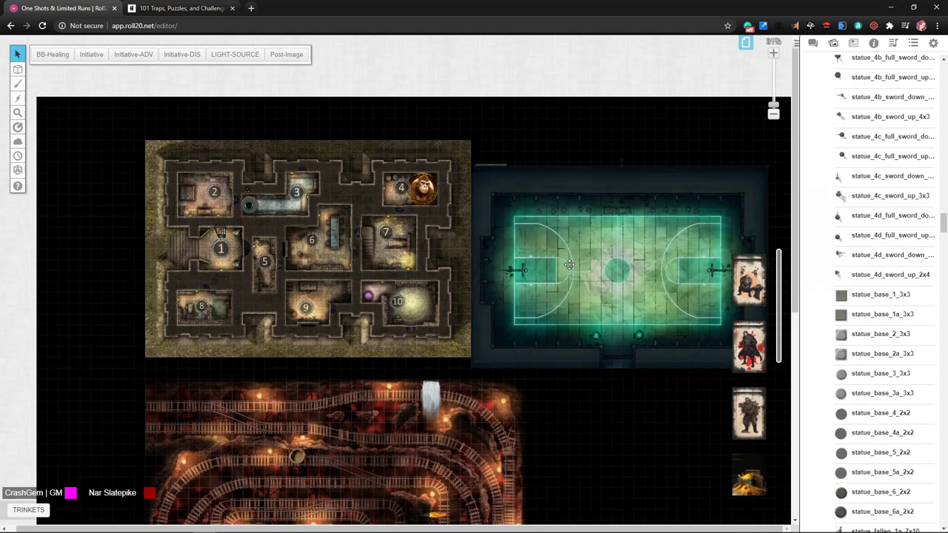
Send the basketball court image to the map layer.
{"action": "right_click", "coordinate": [571, 264]}
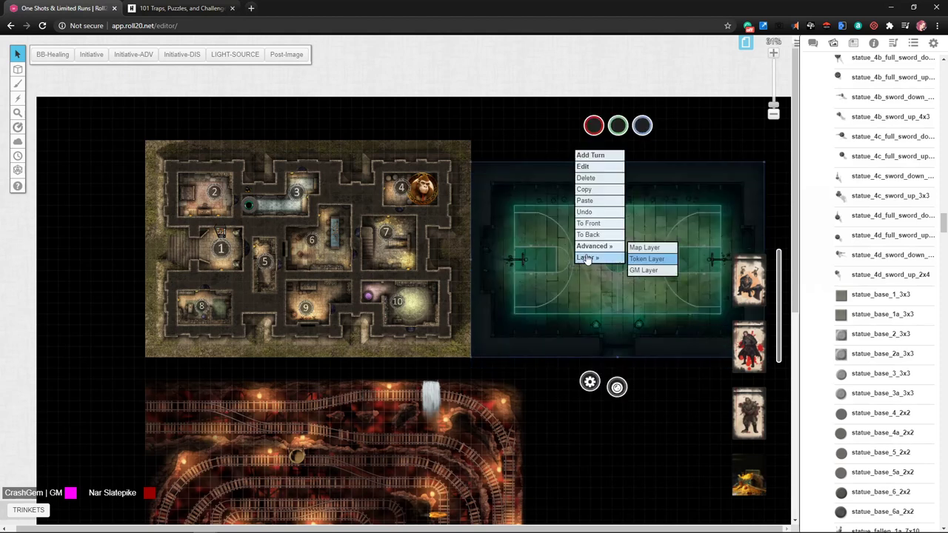
{"action": "mouse_move", "coordinate": [591, 258]}
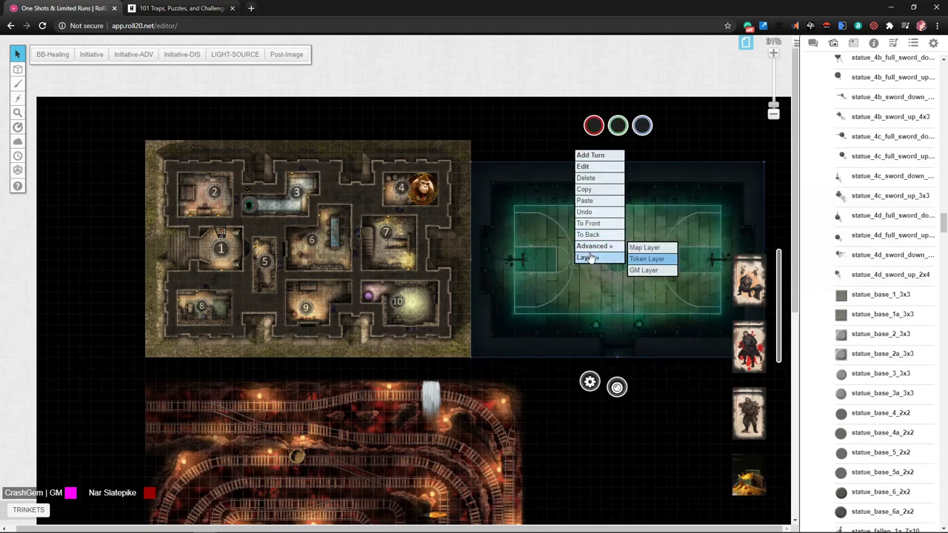
{"action": "left_click", "coordinate": [642, 247]}
Copy the faded round token to a spot above the court's upper-left corner and delete the one overlapping the court.
{"action": "scroll", "coordinate": [595, 263], "scroll_direction": "up", "scroll_amount": 5}
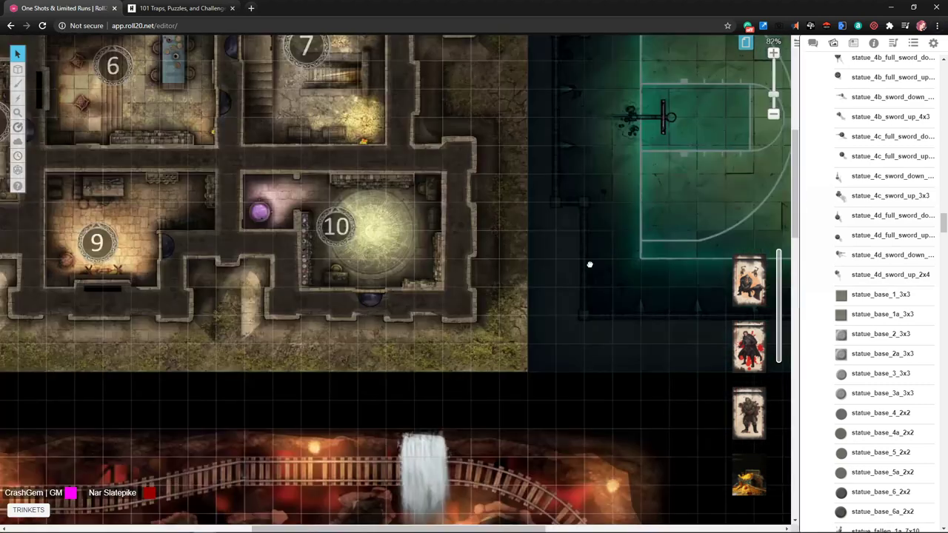
{"action": "scroll", "coordinate": [390, 317], "scroll_direction": "right", "scroll_amount": 5}
{"action": "scroll", "coordinate": [391, 317], "scroll_direction": "down", "scroll_amount": 3}
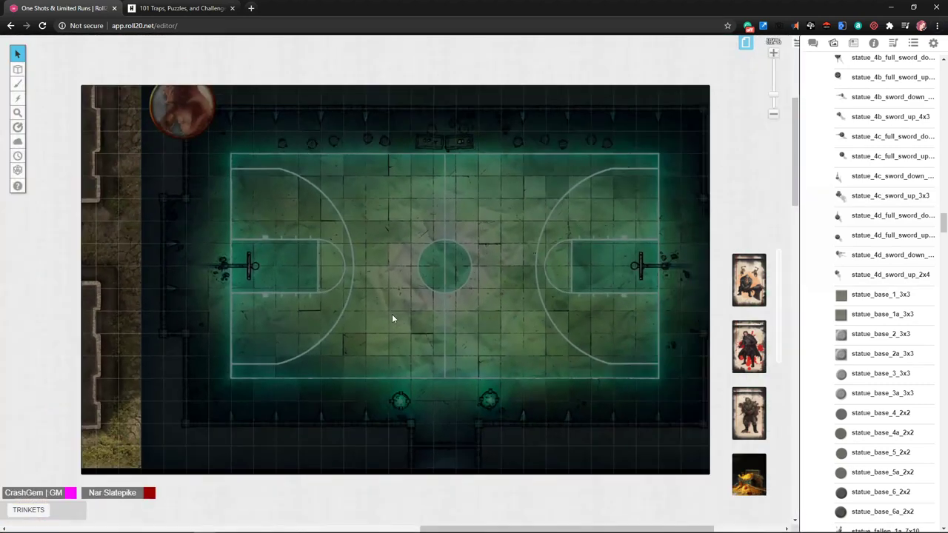
{"action": "left_click_drag", "start_coordinate": [392, 314], "coordinate": [358, 309]}
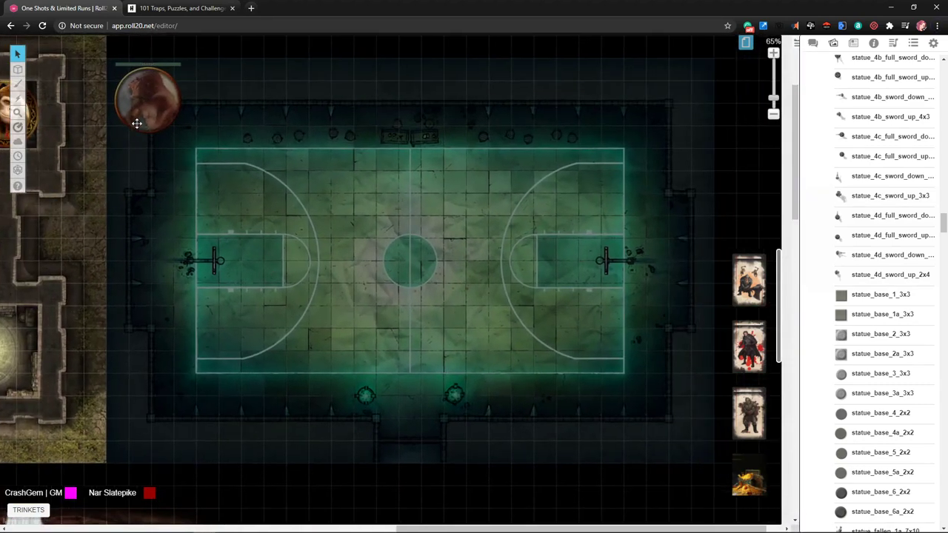
{"action": "left_click", "coordinate": [146, 99]}
{"action": "key", "text": "ctrl+c"}
{"action": "key", "text": "ctrl+v"}
{"action": "scroll", "coordinate": [200, 141], "scroll_direction": "up", "scroll_amount": 3}
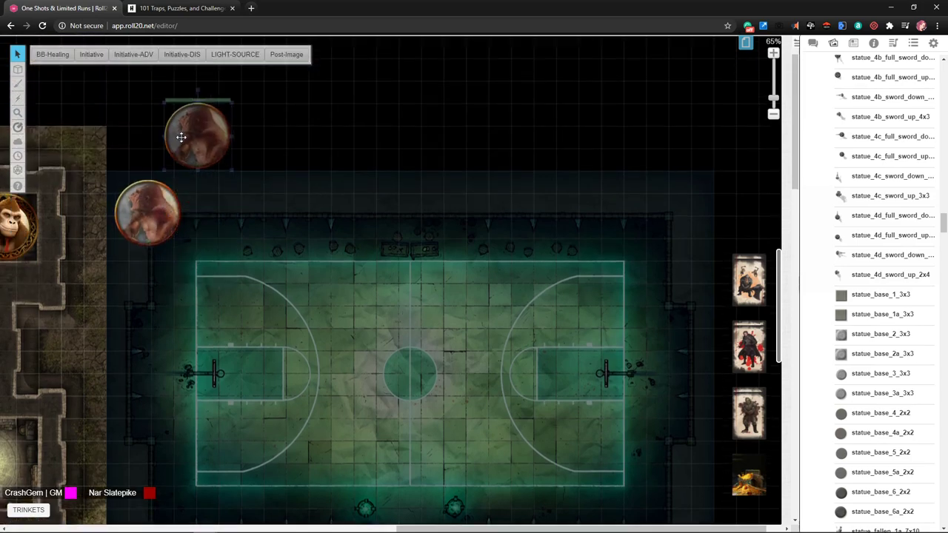
{"action": "key", "text": "Delete"}
Draw a rectangle around the outer edge of the basketball court image on the dynamic lighting layer.
{"action": "scroll", "coordinate": [278, 217], "scroll_direction": "down", "scroll_amount": 1}
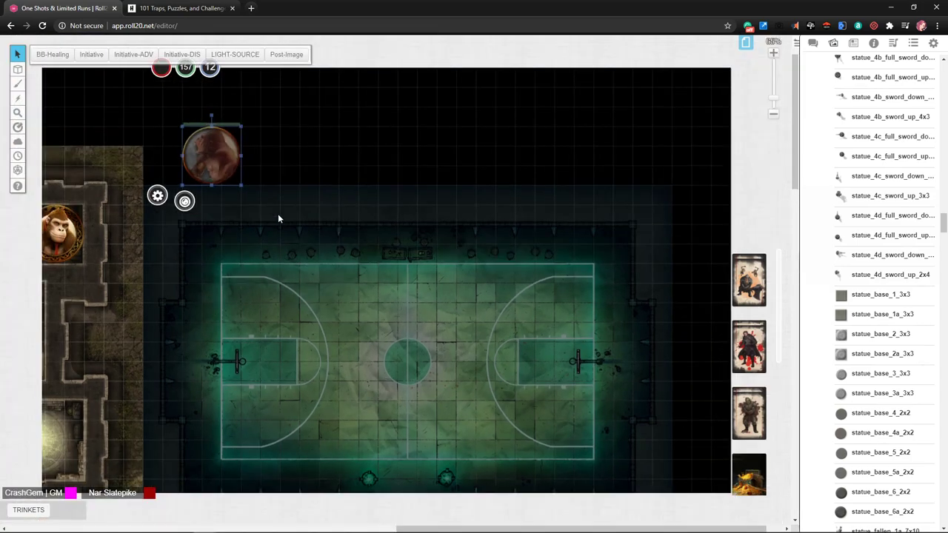
{"action": "scroll", "coordinate": [278, 215], "scroll_direction": "up", "scroll_amount": 1}
{"action": "scroll", "coordinate": [347, 281], "scroll_direction": "down", "scroll_amount": 3}
{"action": "scroll", "coordinate": [336, 262], "scroll_direction": "up", "scroll_amount": 3}
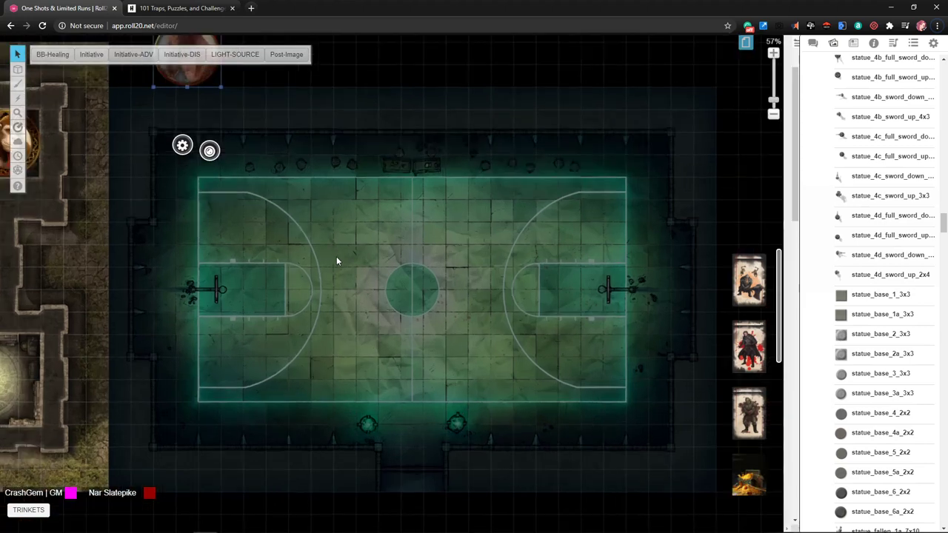
{"action": "left_click", "coordinate": [127, 123]}
{"action": "mouse_move", "coordinate": [18, 86]}
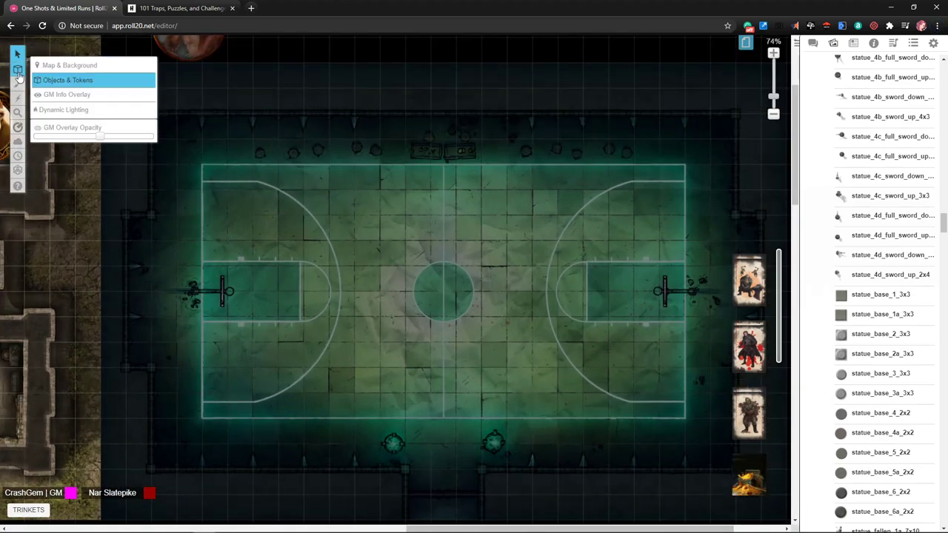
{"action": "left_click", "coordinate": [39, 82]}
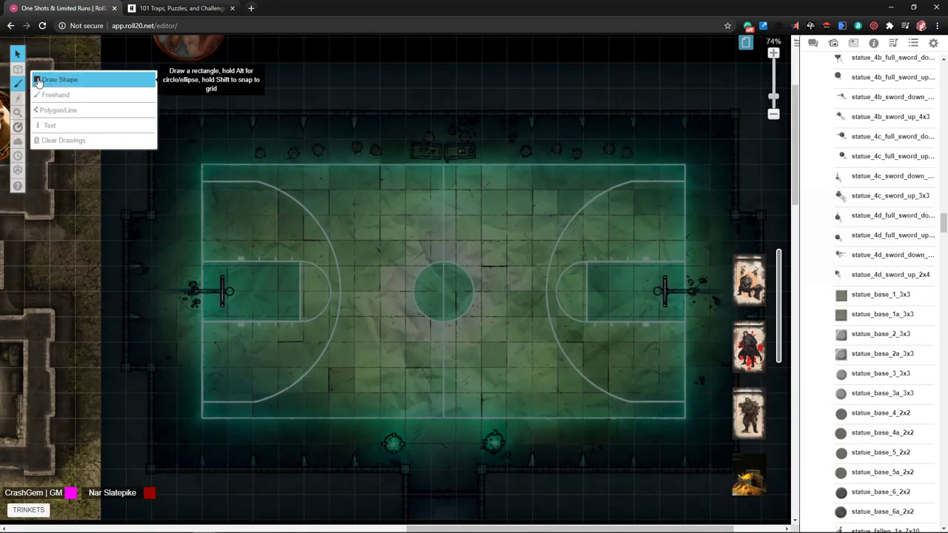
{"action": "scroll", "coordinate": [222, 142], "scroll_direction": "down", "scroll_amount": 2}
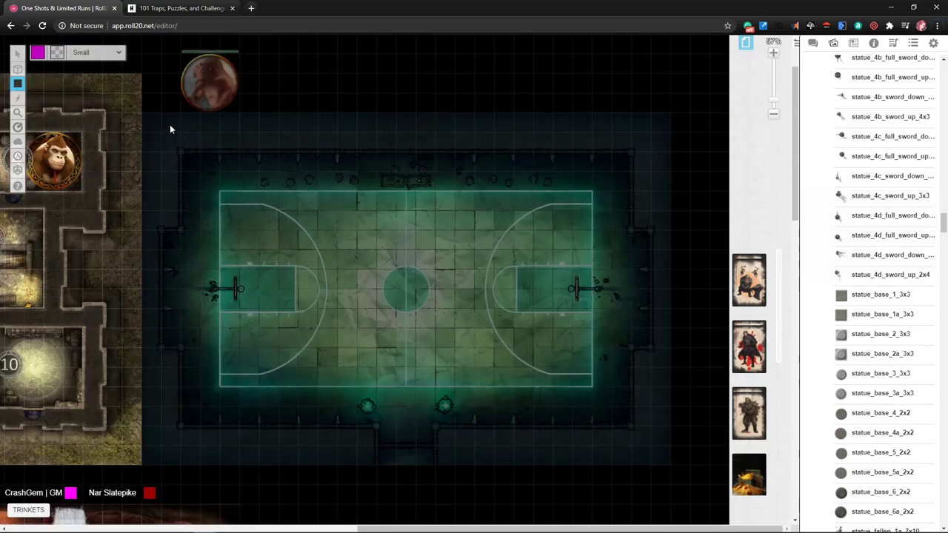
{"action": "mouse_move", "coordinate": [18, 68]}
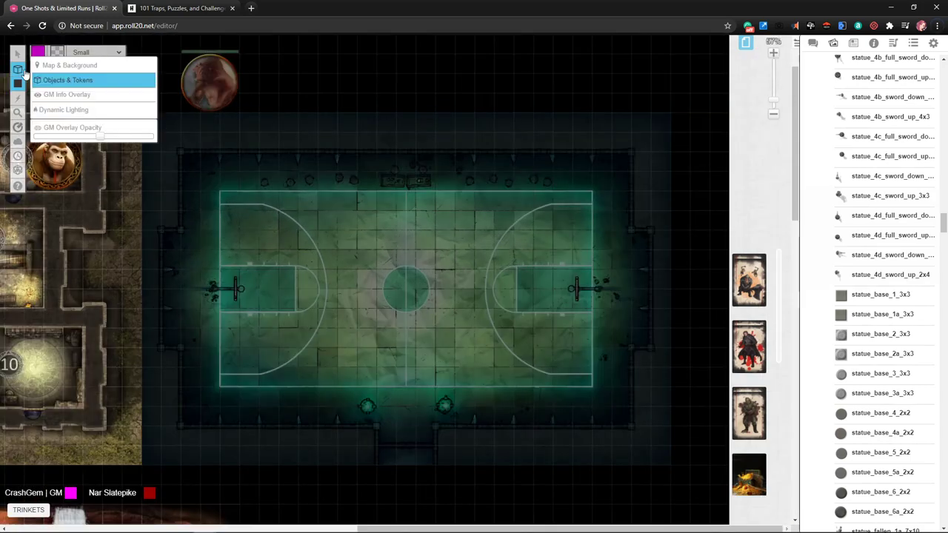
{"action": "left_click", "coordinate": [54, 112]}
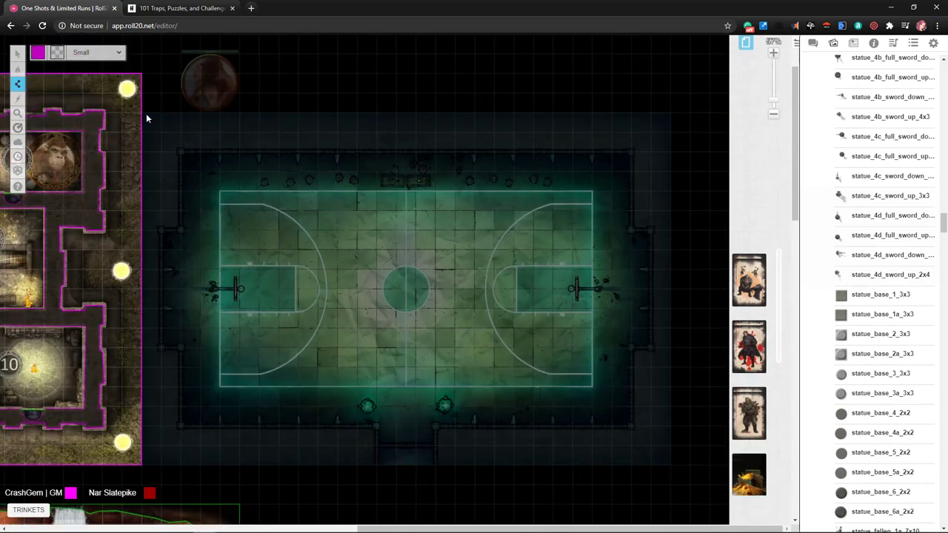
{"action": "mouse_move", "coordinate": [142, 113]}
{"action": "left_mouse_down"}
{"action": "mouse_move", "coordinate": [345, 239]}
{"action": "mouse_move", "coordinate": [684, 474]}
{"action": "mouse_move", "coordinate": [665, 465]}
{"action": "left_mouse_up"}
Trace a polygon wall from the court's lower entrance along its lower-left wall and stepped left wall to the upper-left corner.
{"action": "mouse_move", "coordinate": [14, 87]}
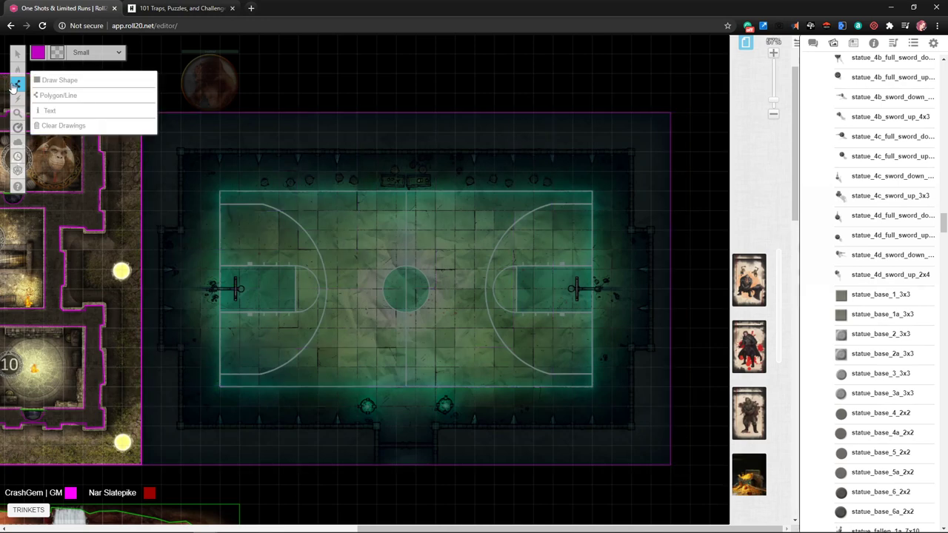
{"action": "left_click", "coordinate": [58, 95]}
{"action": "scroll", "coordinate": [354, 291], "scroll_direction": "down", "scroll_amount": 3}
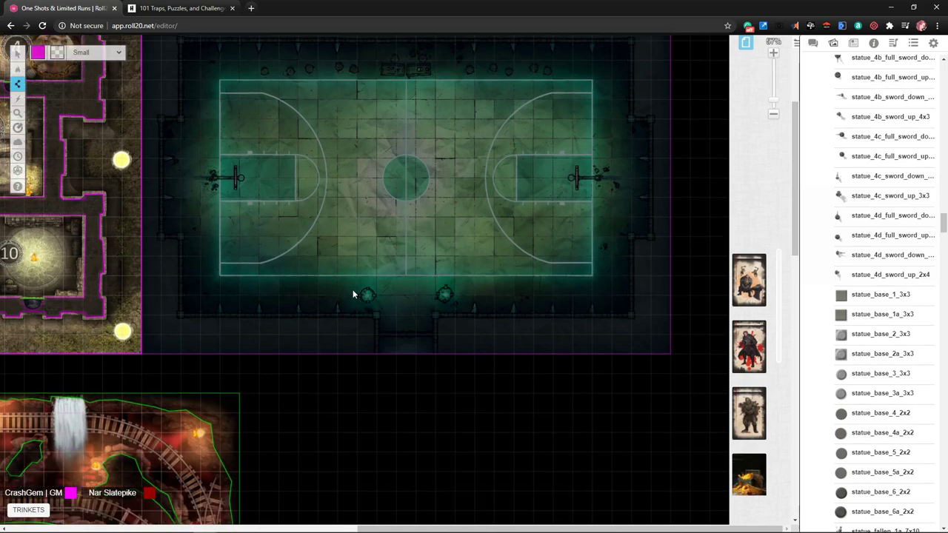
{"action": "scroll", "coordinate": [381, 359], "scroll_direction": "up", "scroll_amount": 2}
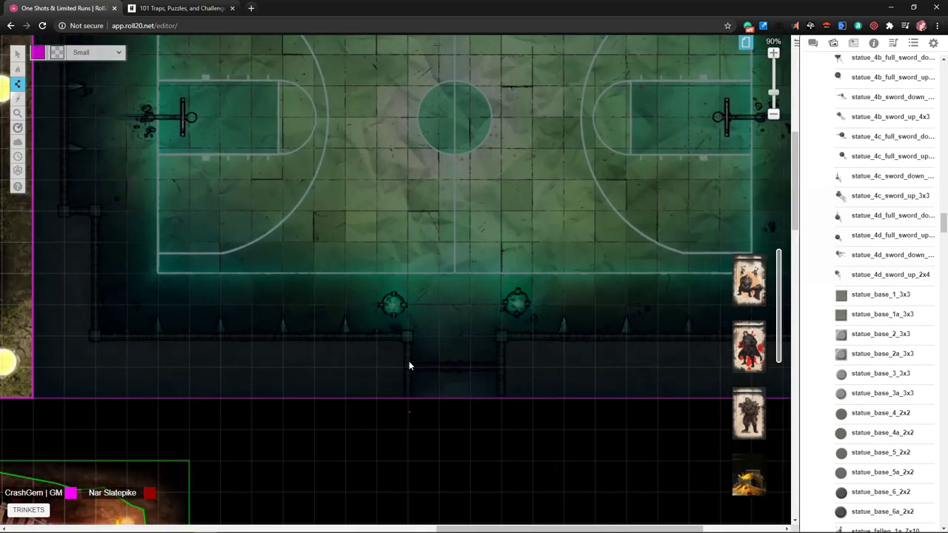
{"action": "left_click", "coordinate": [409, 337]}
{"action": "left_click", "coordinate": [96, 337]}
{"action": "left_click", "coordinate": [97, 213]}
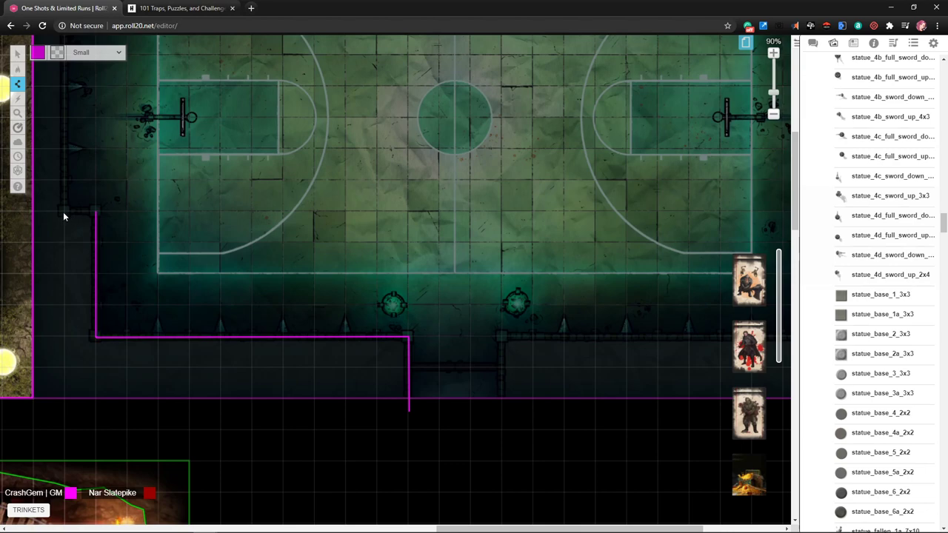
{"action": "scroll", "coordinate": [86, 222], "scroll_direction": "up", "scroll_amount": 4}
{"action": "left_click", "coordinate": [65, 324]}
{"action": "left_click", "coordinate": [96, 323]}
{"action": "left_click", "coordinate": [95, 196]}
{"action": "scroll", "coordinate": [332, 224], "scroll_direction": "right", "scroll_amount": 1}
{"action": "scroll", "coordinate": [331, 225], "scroll_direction": "right", "scroll_amount": 3}
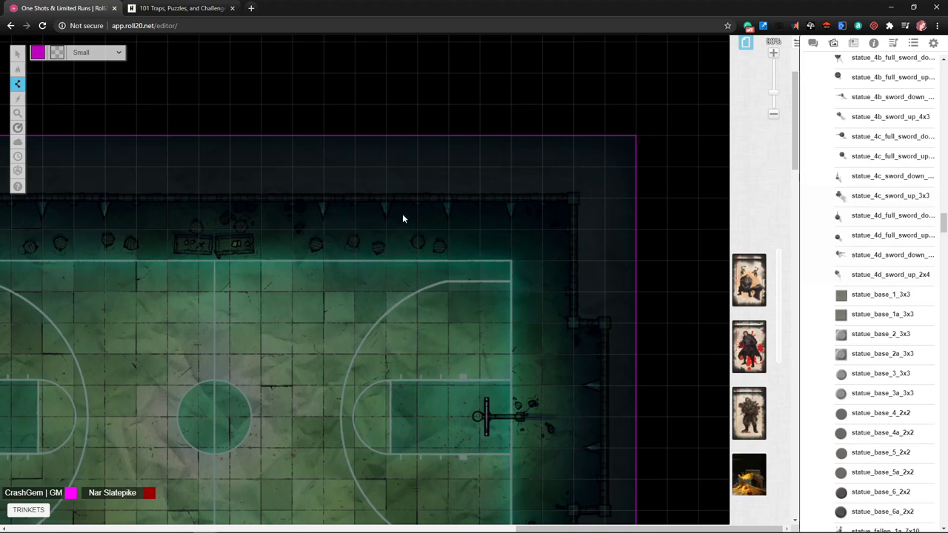
Continue the polygon wall along the court's top and stepped right wall, then down the right side of the lower entrance.
{"action": "left_click", "coordinate": [573, 197]}
{"action": "left_click", "coordinate": [573, 321]}
{"action": "left_click", "coordinate": [604, 321]}
{"action": "scroll", "coordinate": [603, 316], "scroll_direction": "down", "scroll_amount": 1}
{"action": "scroll", "coordinate": [603, 317], "scroll_direction": "down", "scroll_amount": 5}
{"action": "left_click", "coordinate": [604, 287]}
{"action": "left_click", "coordinate": [574, 287]}
{"action": "left_click", "coordinate": [573, 412]}
{"action": "left_click", "coordinate": [260, 413]}
{"action": "left_click", "coordinate": [264, 503]}
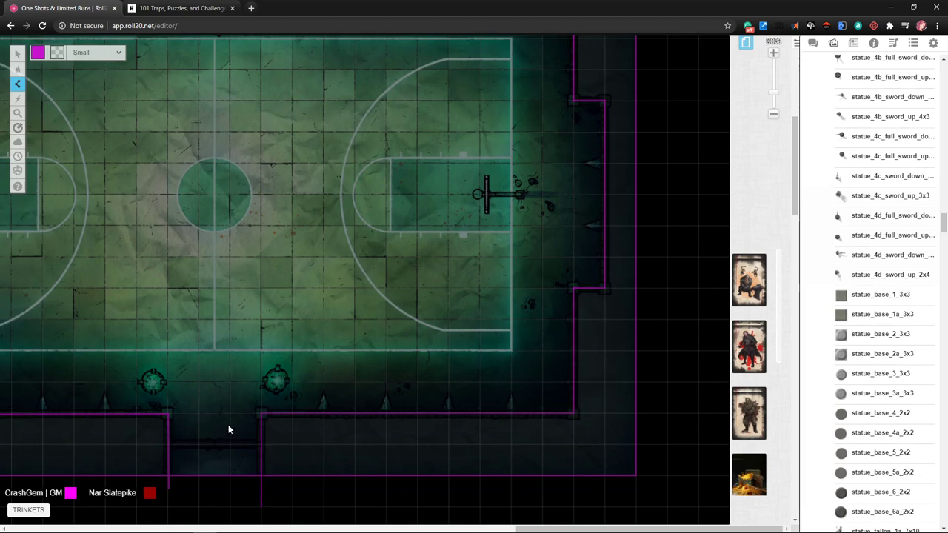
Draw a wall line across the court's lower entrance, overlapping both side walls.
{"action": "scroll", "coordinate": [240, 403], "scroll_direction": "down", "scroll_amount": 2}
{"action": "left_click", "coordinate": [159, 369]}
{"action": "double_click", "coordinate": [292, 368]}
{"action": "scroll", "coordinate": [318, 333], "scroll_direction": "up", "scroll_amount": 1}
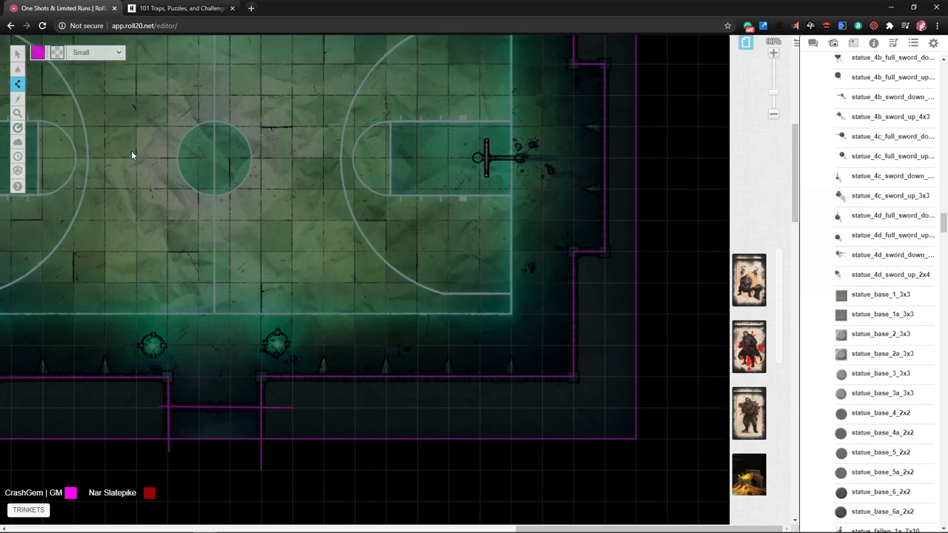
Search the journal for "moon" and place the Moonlight DIM token on the court's center circle.
{"action": "left_click", "coordinate": [853, 43]}
{"action": "left_click_drag", "start_coordinate": [830, 65], "coordinate": [787, 63]}
{"action": "type", "text": "moon"}
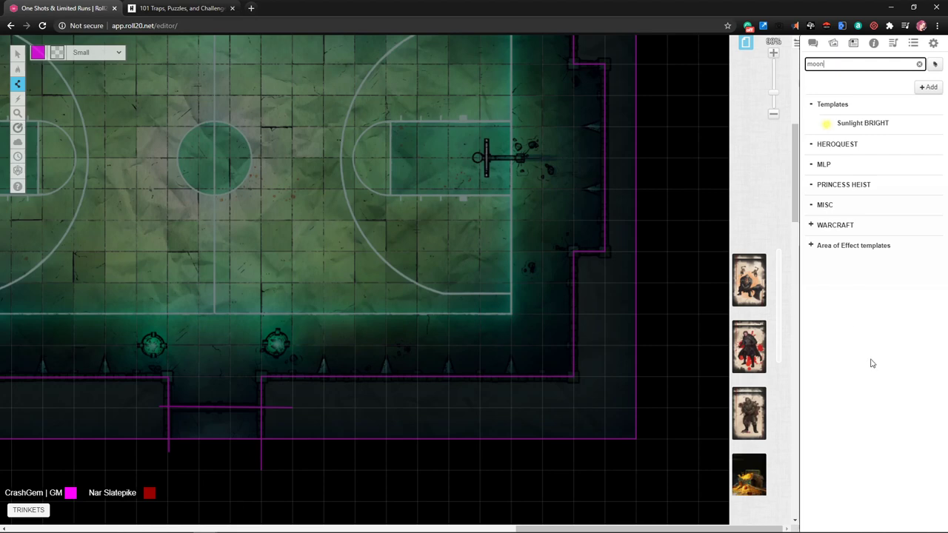
{"action": "left_click_drag", "start_coordinate": [861, 144], "coordinate": [224, 159]}
{"action": "scroll", "coordinate": [222, 139], "scroll_direction": "down", "scroll_amount": 3}
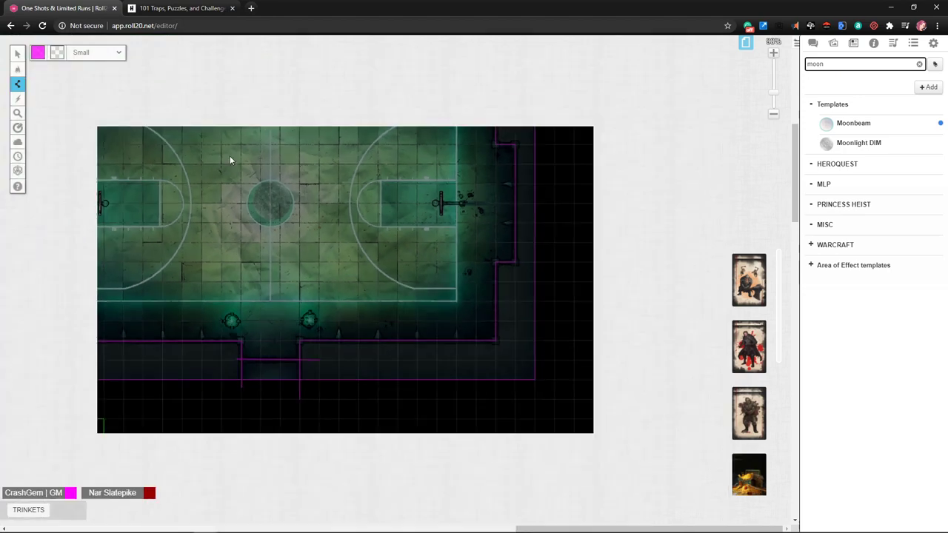
{"action": "scroll", "coordinate": [235, 168], "scroll_direction": "up", "scroll_amount": 2}
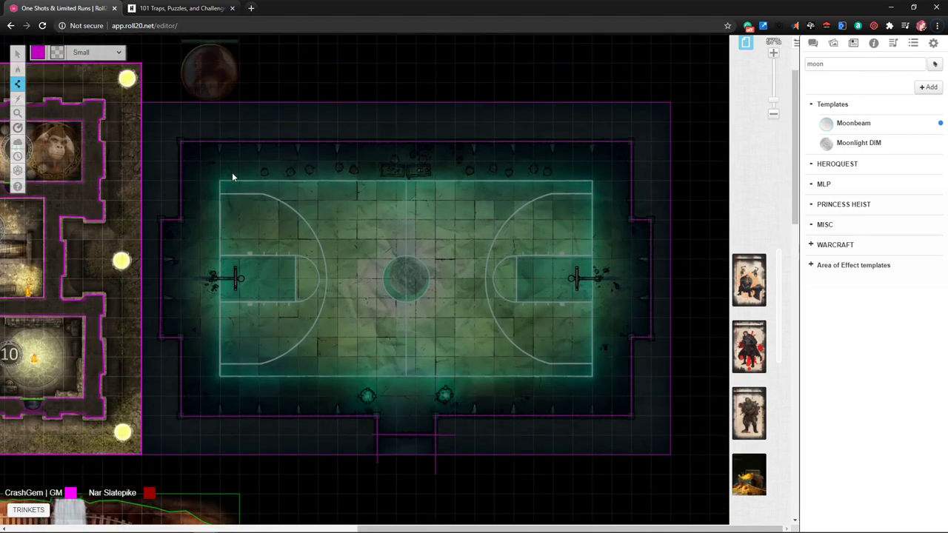
Switch to the Objects & Tokens layer and activate the Select/Move tool.
{"action": "mouse_move", "coordinate": [17, 69]}
{"action": "left_click", "coordinate": [46, 78]}
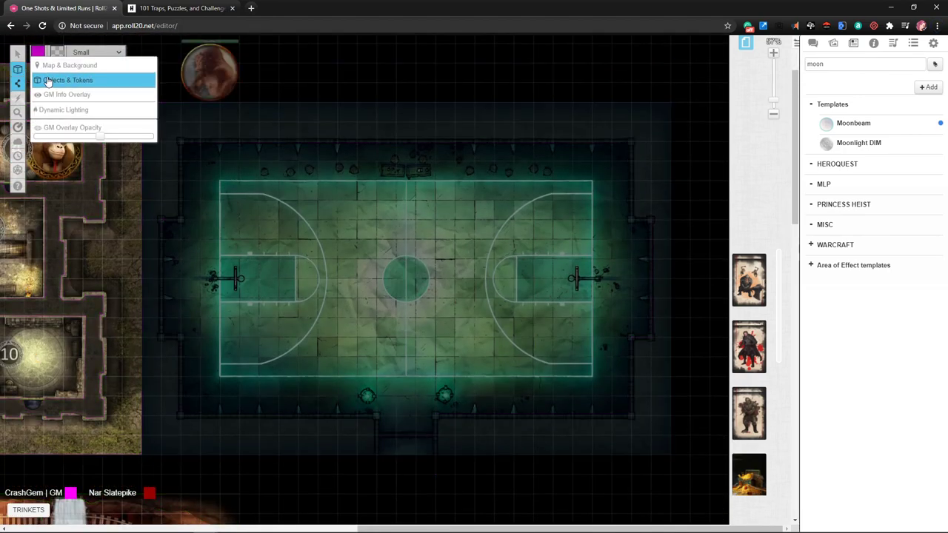
{"action": "scroll", "coordinate": [368, 291], "scroll_direction": "up", "scroll_amount": 1}
{"action": "scroll", "coordinate": [294, 198], "scroll_direction": "down", "scroll_amount": 2}
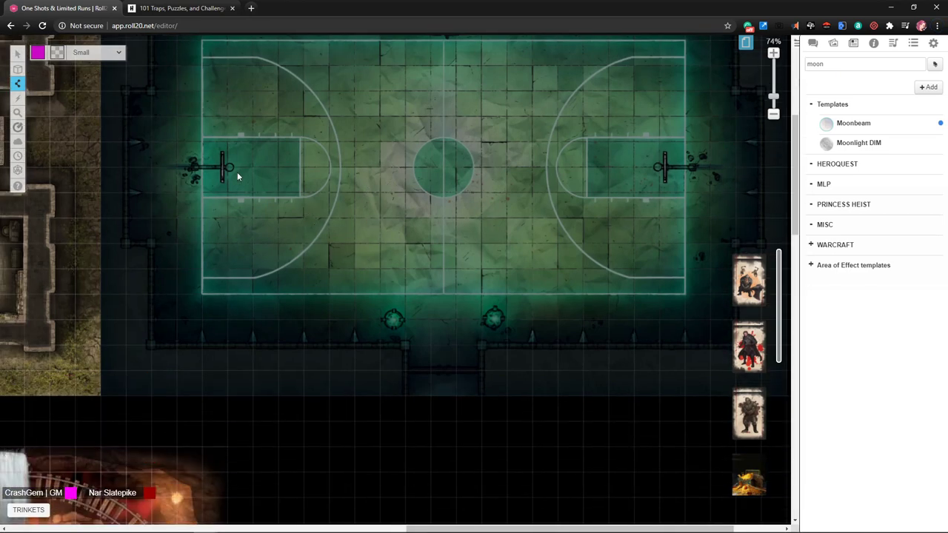
{"action": "mouse_move", "coordinate": [17, 54]}
{"action": "left_click", "coordinate": [50, 43]}
Look over the dungeon's numbered rooms and ping several spots inside room 2.
{"action": "left_click_drag", "start_coordinate": [146, 195], "coordinate": [412, 149]}
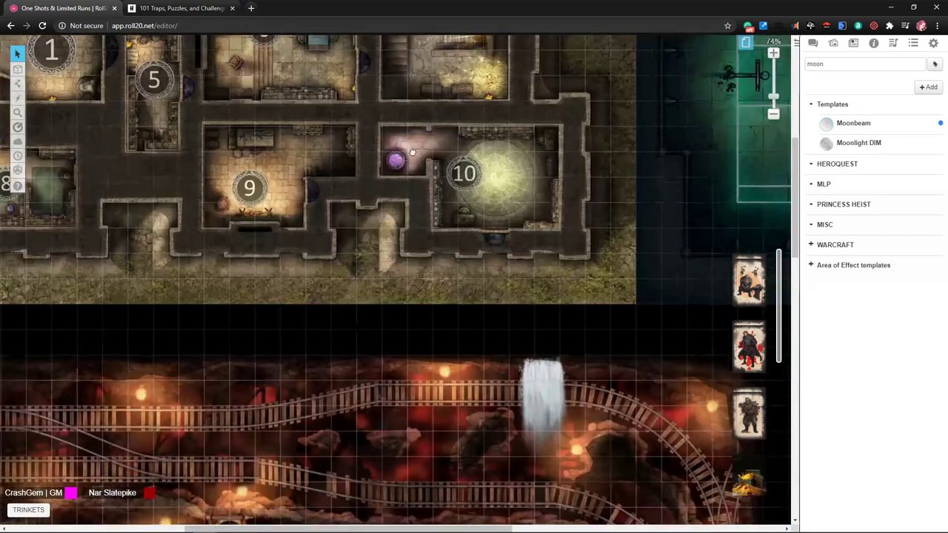
{"action": "scroll", "coordinate": [437, 213], "scroll_direction": "up", "scroll_amount": 5}
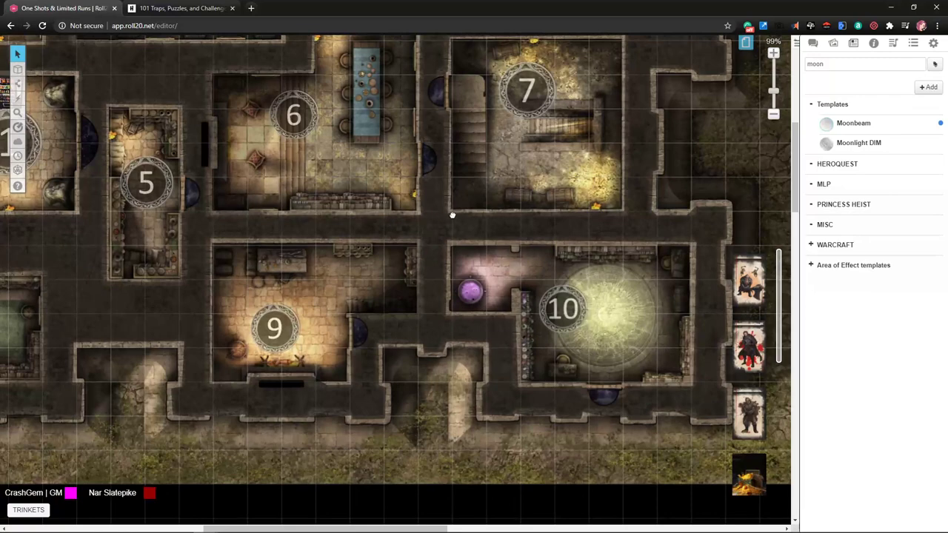
{"action": "scroll", "coordinate": [450, 214], "scroll_direction": "left", "scroll_amount": 3}
{"action": "scroll", "coordinate": [430, 278], "scroll_direction": "up", "scroll_amount": 3}
{"action": "scroll", "coordinate": [429, 278], "scroll_direction": "right", "scroll_amount": 2}
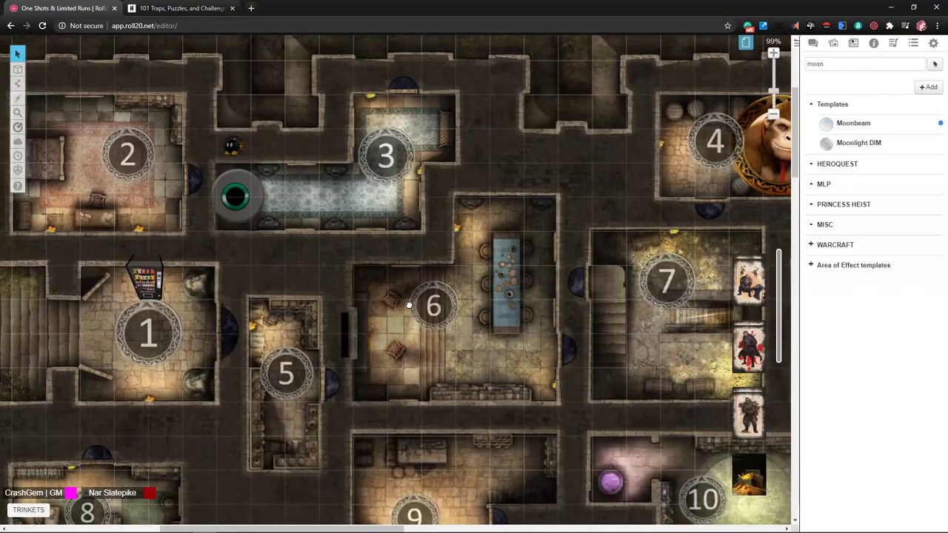
{"action": "scroll", "coordinate": [336, 258], "scroll_direction": "left", "scroll_amount": 1}
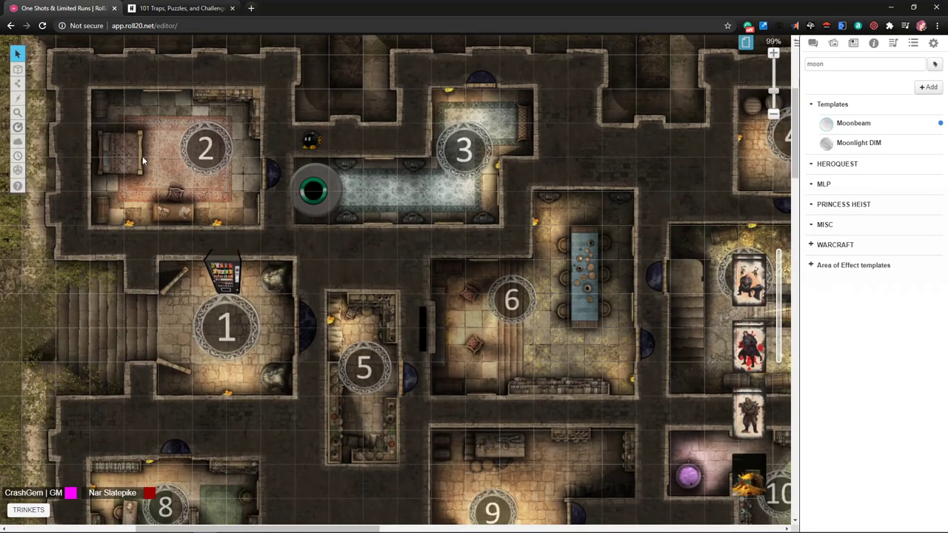
{"action": "scroll", "coordinate": [494, 248], "scroll_direction": "right", "scroll_amount": 7}
{"action": "scroll", "coordinate": [494, 248], "scroll_direction": "down", "scroll_amount": 1}
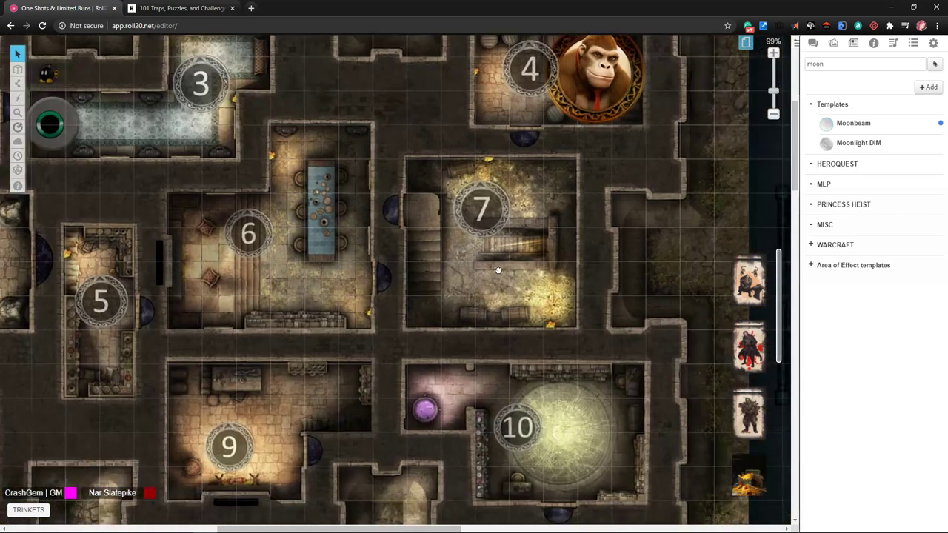
{"action": "scroll", "coordinate": [435, 287], "scroll_direction": "left", "scroll_amount": 7}
{"action": "scroll", "coordinate": [435, 287], "scroll_direction": "up", "scroll_amount": 2}
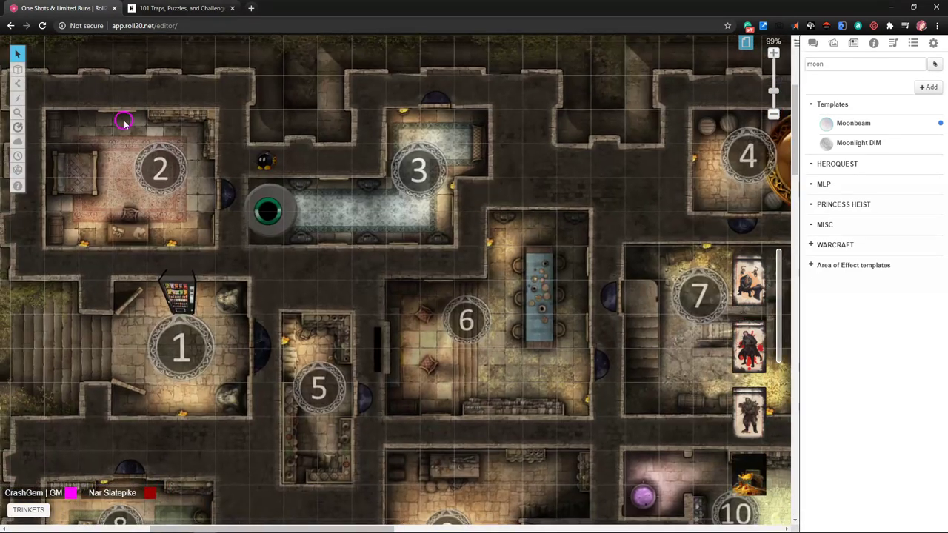
{"action": "left_click", "coordinate": [117, 118]}
{"action": "left_click", "coordinate": [67, 124]}
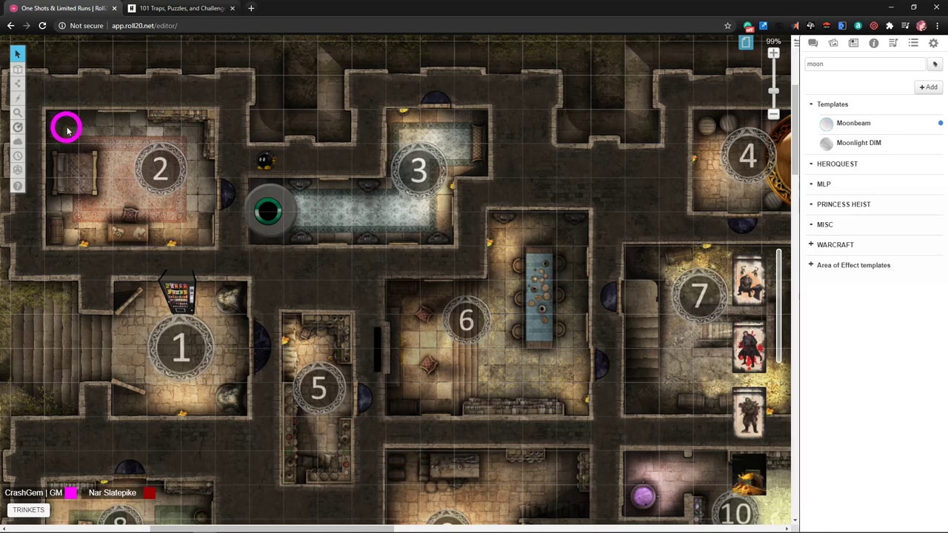
{"action": "left_click", "coordinate": [67, 234]}
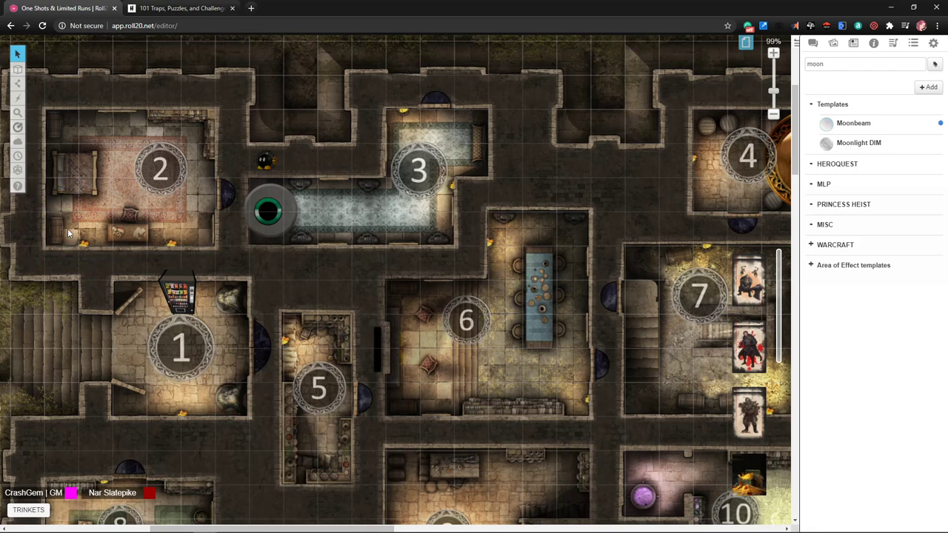
{"action": "left_click", "coordinate": [195, 136]}
{"action": "mouse_move", "coordinate": [374, 235]}
{"action": "left_mouse_down"}
{"action": "mouse_move", "coordinate": [237, 176]}
{"action": "mouse_move", "coordinate": [374, 246]}
{"action": "left_mouse_up"}
Switch to the GM Info Overlay layer and shift the room 2 number marker slightly to the right.
{"action": "mouse_move", "coordinate": [17, 69]}
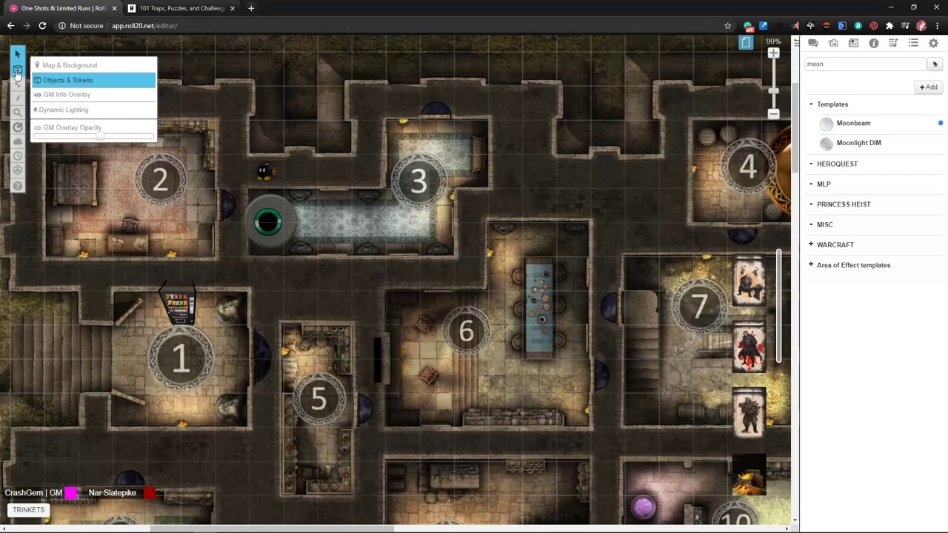
{"action": "left_click", "coordinate": [52, 92]}
{"action": "left_click_drag", "start_coordinate": [170, 191], "coordinate": [154, 188]}
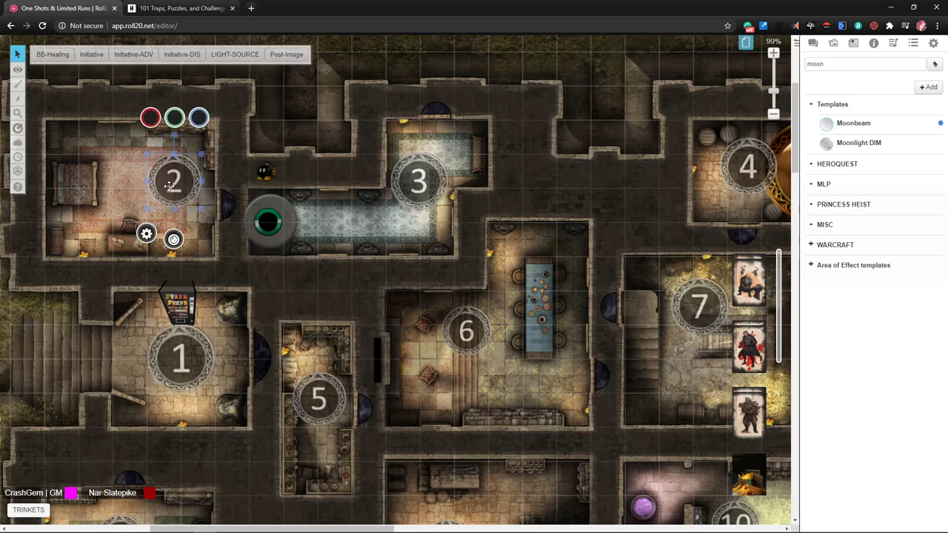
{"action": "left_click", "coordinate": [440, 265]}
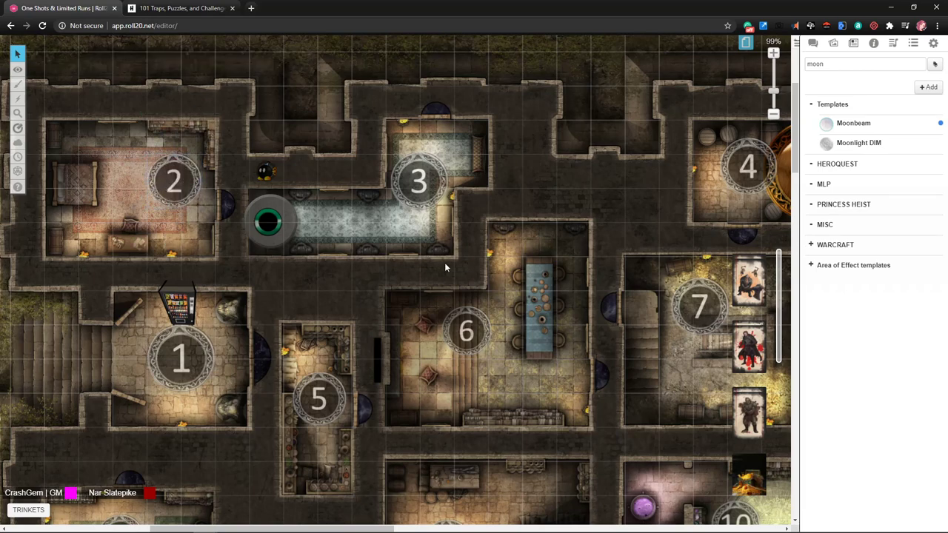
Examine the basketball court map and return to the dungeon around room 2.
{"action": "scroll", "coordinate": [479, 222], "scroll_direction": "right", "scroll_amount": 10}
{"action": "scroll", "coordinate": [479, 222], "scroll_direction": "down", "scroll_amount": 2}
{"action": "scroll", "coordinate": [366, 256], "scroll_direction": "right", "scroll_amount": 5}
{"action": "scroll", "coordinate": [425, 225], "scroll_direction": "down", "scroll_amount": 3}
{"action": "scroll", "coordinate": [507, 264], "scroll_direction": "up", "scroll_amount": 2}
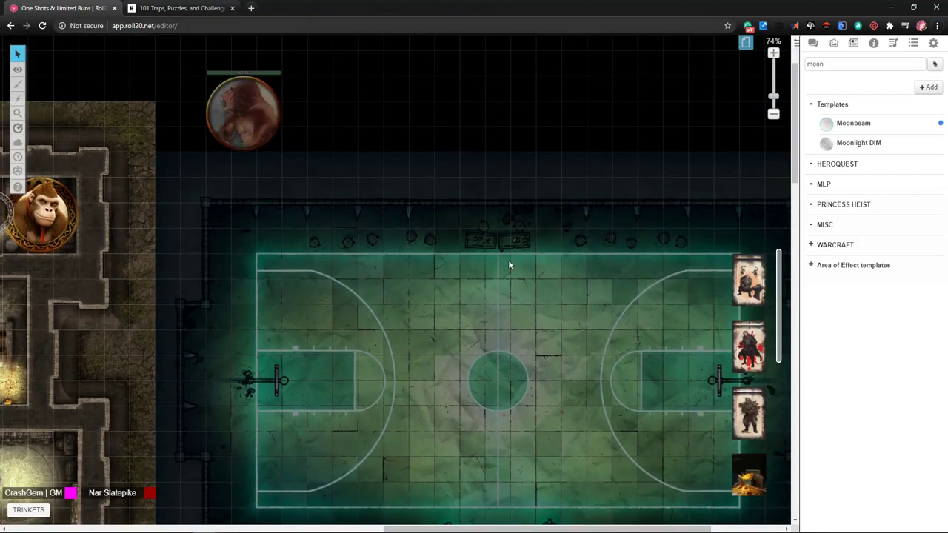
{"action": "scroll", "coordinate": [508, 260], "scroll_direction": "down", "scroll_amount": 3}
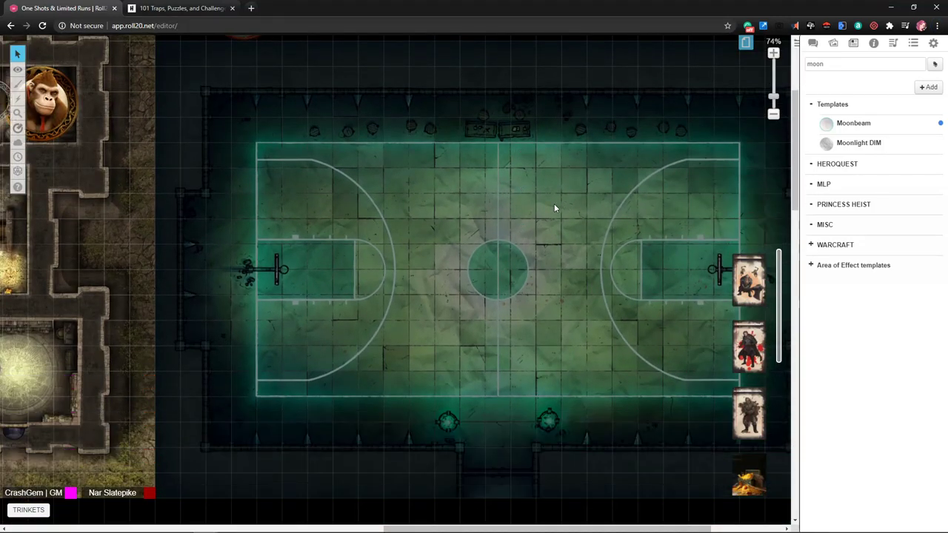
{"action": "left_click_drag", "start_coordinate": [376, 218], "coordinate": [785, 303]}
{"action": "scroll", "coordinate": [366, 257], "scroll_direction": "up", "scroll_amount": 3}
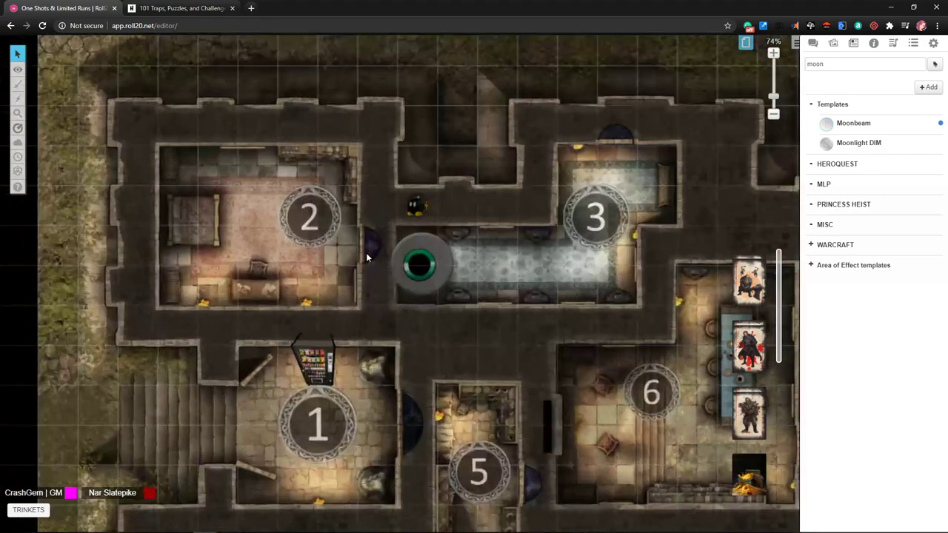
Add a white Arial text label "Space Jam" at size 32 above room 2 on the GM layer.
{"action": "mouse_move", "coordinate": [22, 83]}
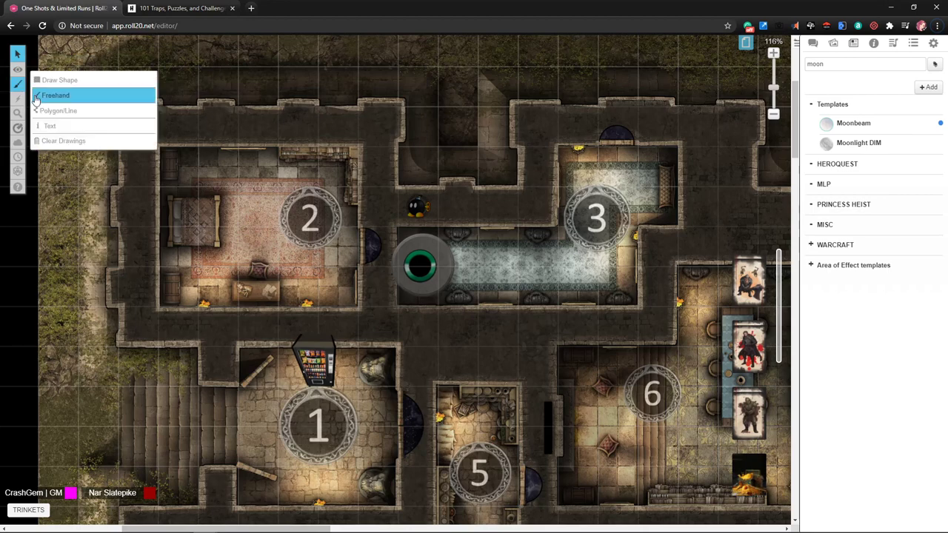
{"action": "left_click", "coordinate": [89, 125]}
{"action": "left_click", "coordinate": [124, 54]}
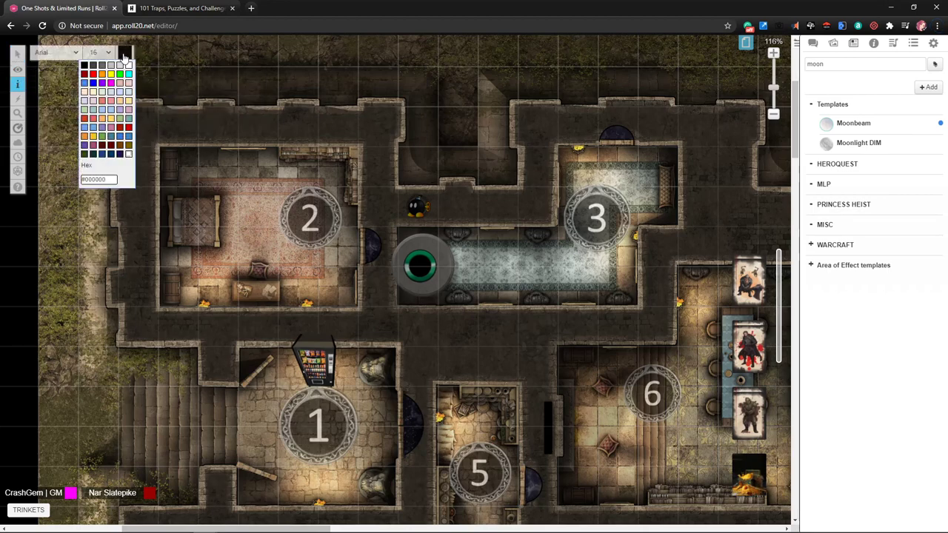
{"action": "left_click", "coordinate": [129, 65]}
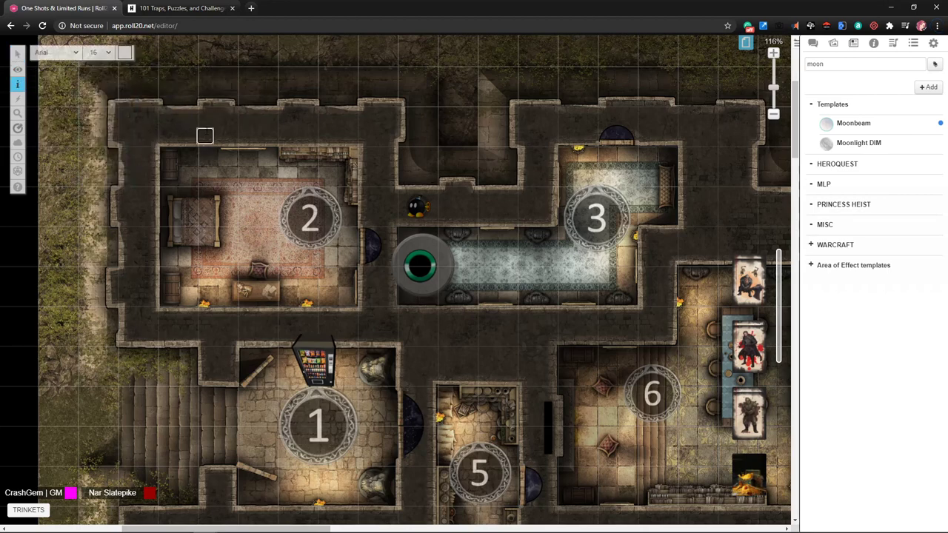
{"action": "type", "text": "Space Jam"}
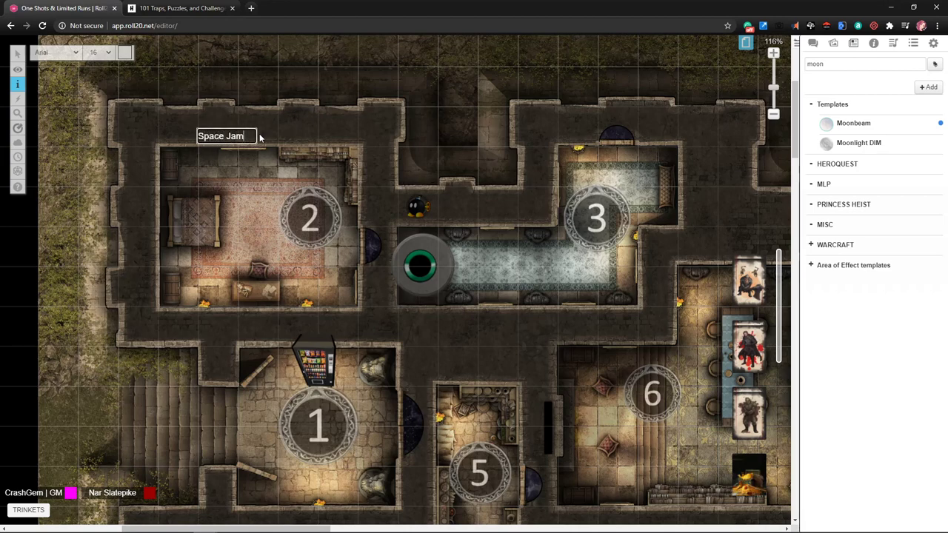
{"action": "left_click", "coordinate": [98, 53]}
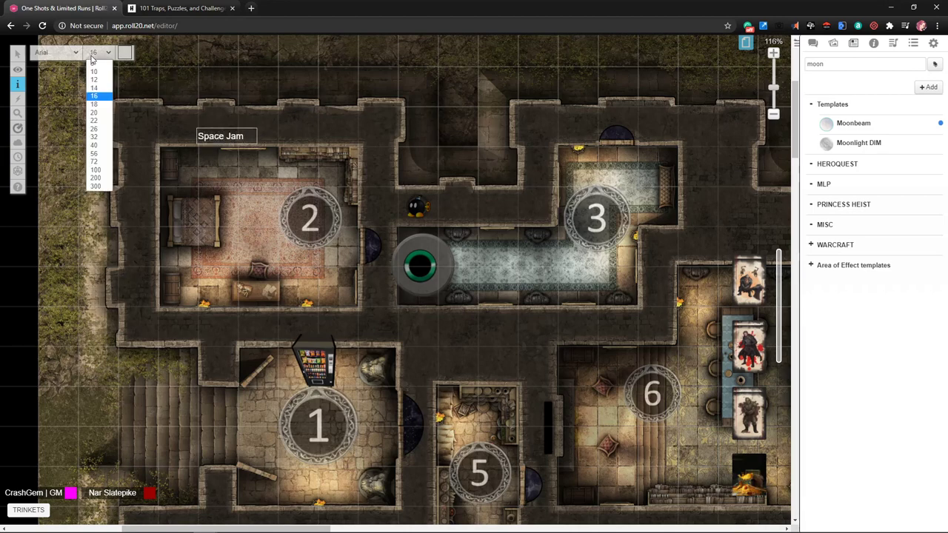
{"action": "left_click", "coordinate": [97, 136]}
Move the "Space Jam" label onto the wall above room 2's upper-left corner and deselect it.
{"action": "left_click", "coordinate": [56, 52]}
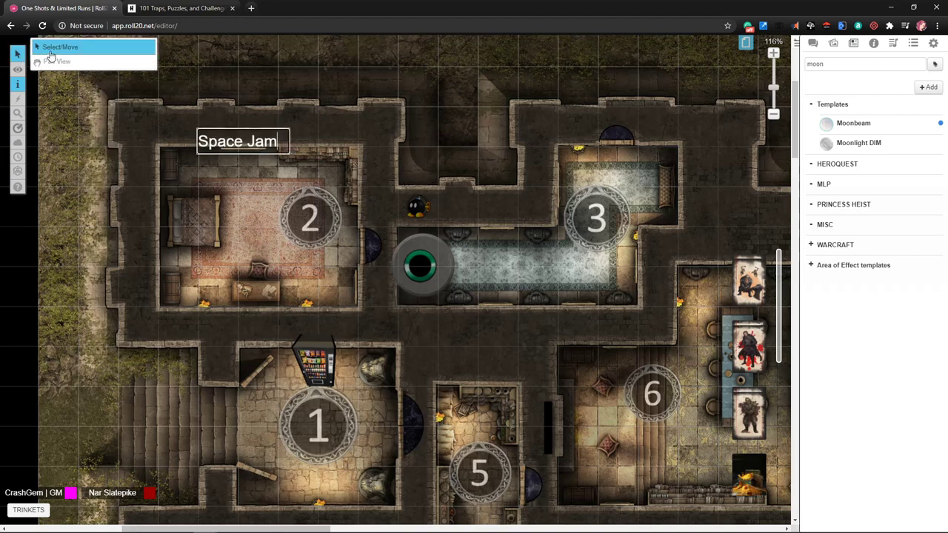
{"action": "left_click", "coordinate": [292, 146]}
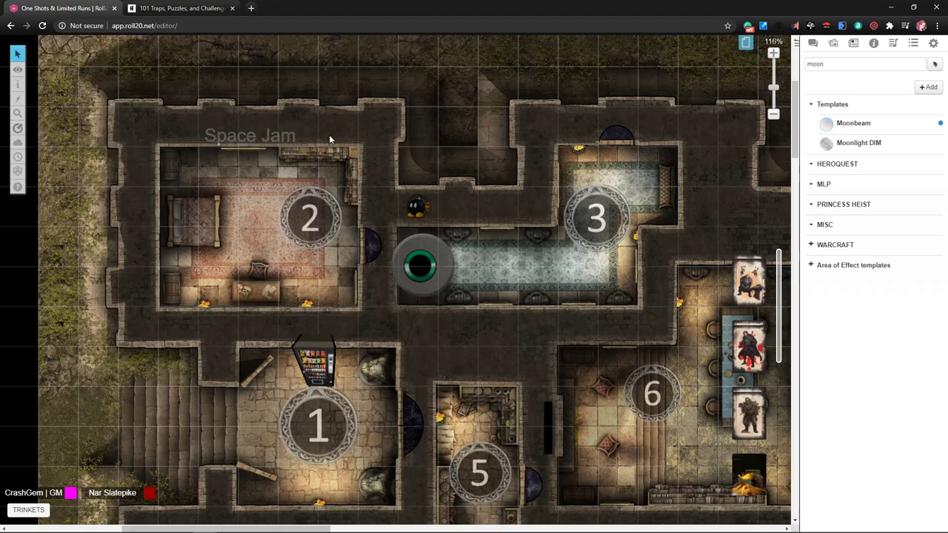
{"action": "left_click", "coordinate": [248, 130]}
{"action": "left_click_drag", "start_coordinate": [248, 129], "coordinate": [231, 128]}
{"action": "left_click", "coordinate": [300, 105]}
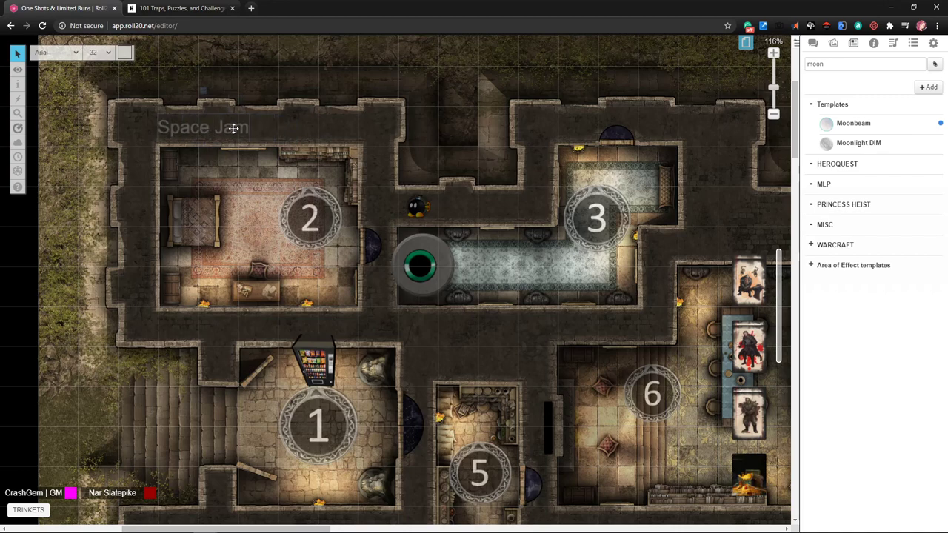
{"action": "scroll", "coordinate": [387, 149], "scroll_direction": "right", "scroll_amount": 5}
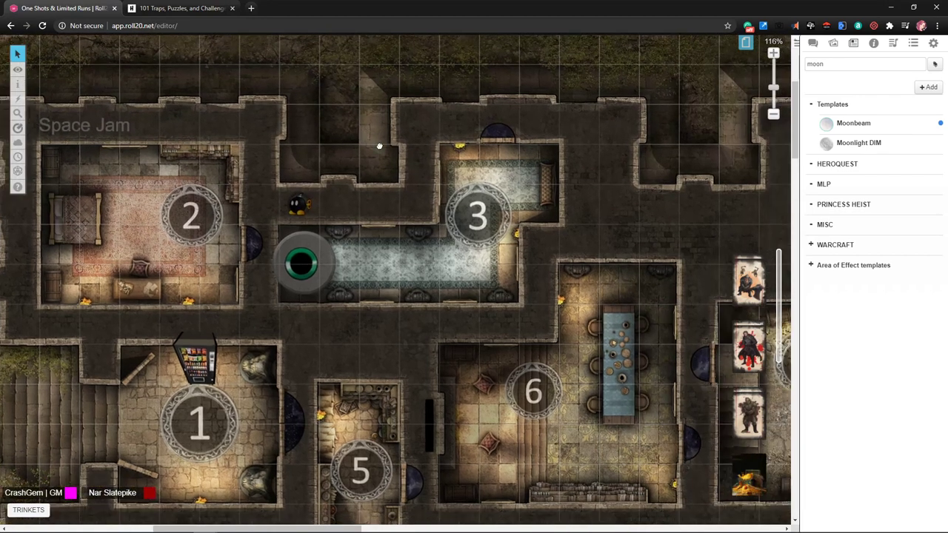
Examine the dungeon's upper rooms, from room 2 across to rooms 4 and 7.
{"action": "scroll", "coordinate": [374, 145], "scroll_direction": "right", "scroll_amount": 2}
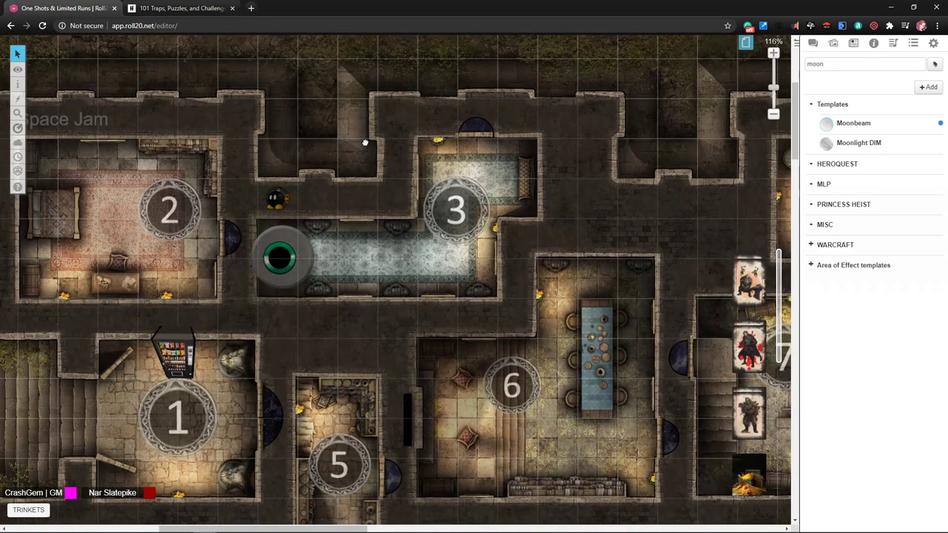
{"action": "scroll", "coordinate": [366, 143], "scroll_direction": "right", "scroll_amount": 2}
{"action": "scroll", "coordinate": [378, 152], "scroll_direction": "left", "scroll_amount": 5}
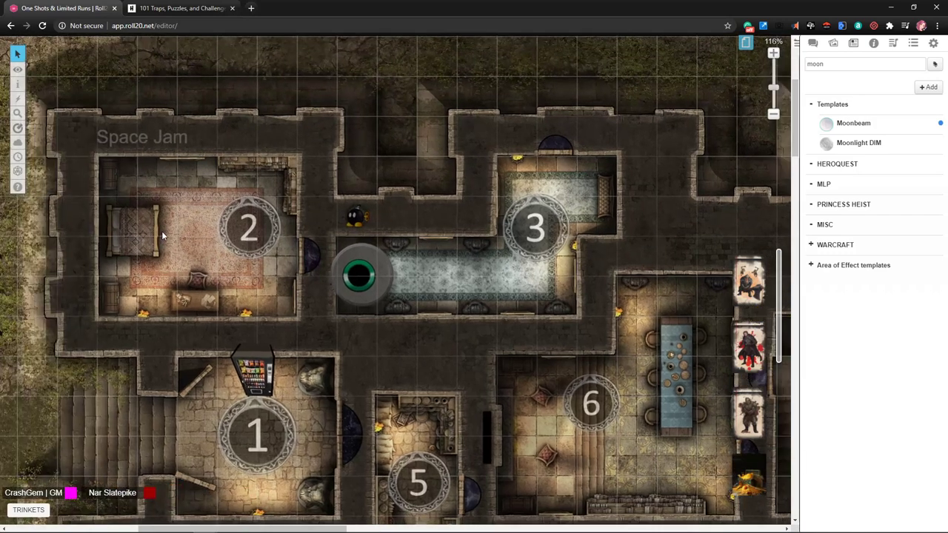
{"action": "left_click", "coordinate": [195, 230]}
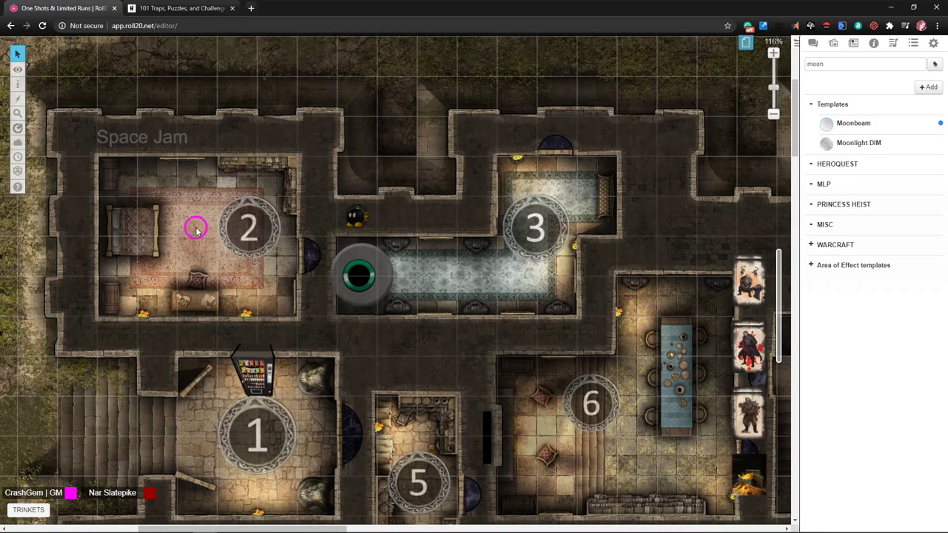
{"action": "scroll", "coordinate": [482, 256], "scroll_direction": "right", "scroll_amount": 4}
{"action": "scroll", "coordinate": [482, 256], "scroll_direction": "right", "scroll_amount": 1}
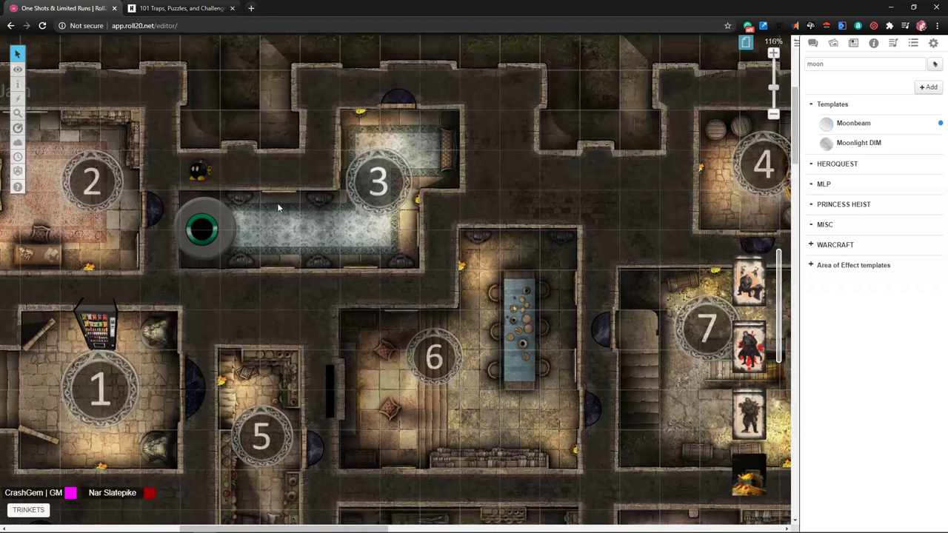
{"action": "scroll", "coordinate": [335, 238], "scroll_direction": "left", "scroll_amount": 4}
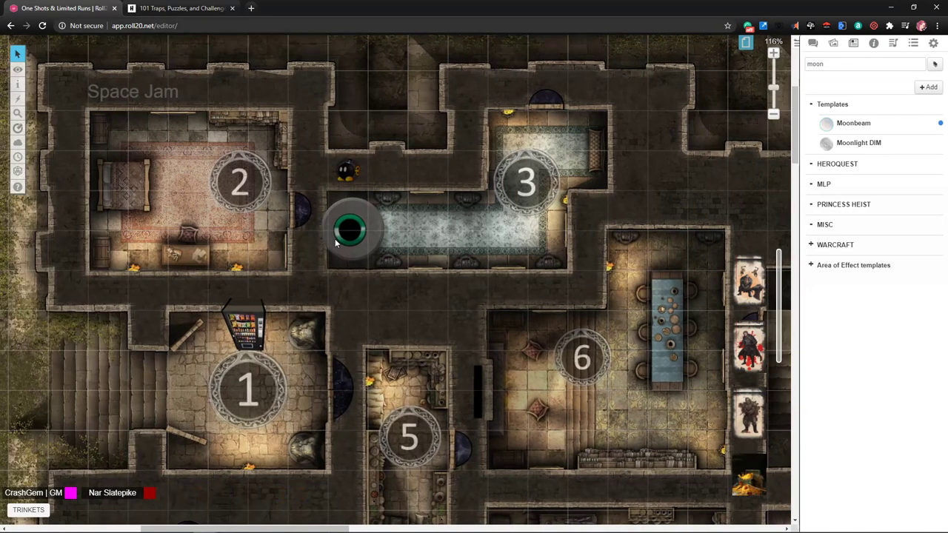
{"action": "scroll", "coordinate": [531, 228], "scroll_direction": "right", "scroll_amount": 10}
{"action": "scroll", "coordinate": [531, 228], "scroll_direction": "down", "scroll_amount": 1}
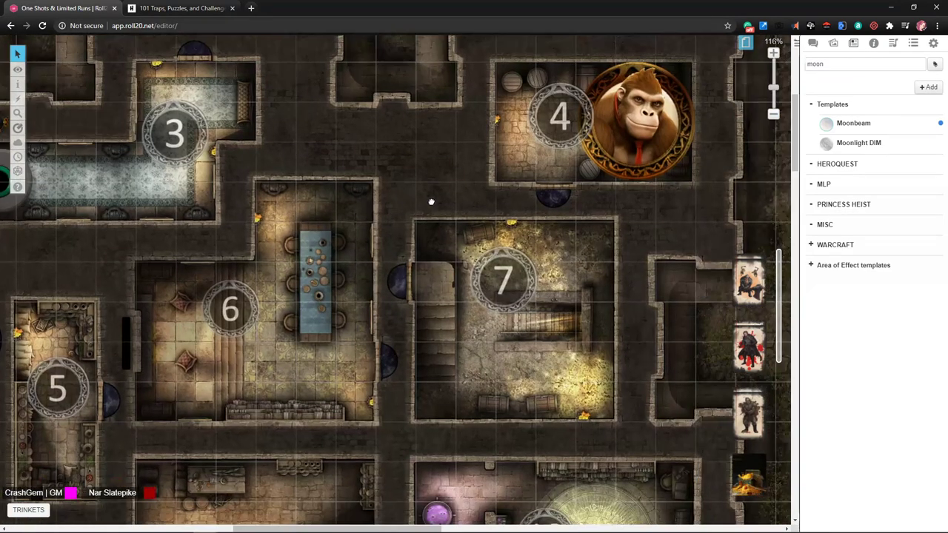
{"action": "scroll", "coordinate": [394, 223], "scroll_direction": "right", "scroll_amount": 2}
{"action": "scroll", "coordinate": [394, 223], "scroll_direction": "up", "scroll_amount": 1}
{"action": "scroll", "coordinate": [590, 441], "scroll_direction": "right", "scroll_amount": 10}
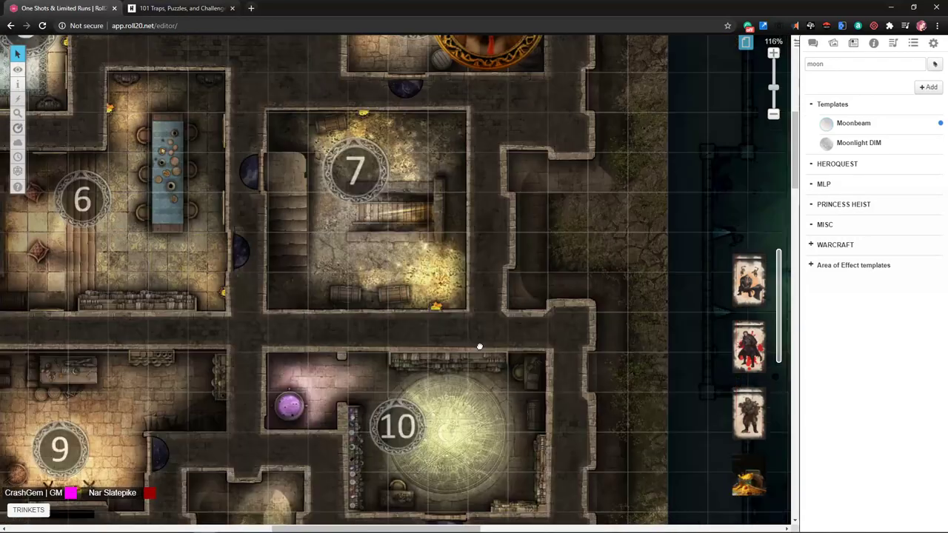
Examine the mine-track cavern map below the dungeon and return to the dungeon around room 8.
{"action": "scroll", "coordinate": [321, 274], "scroll_direction": "down", "scroll_amount": 1}
{"action": "scroll", "coordinate": [321, 275], "scroll_direction": "down", "scroll_amount": 10}
{"action": "scroll", "coordinate": [419, 251], "scroll_direction": "left", "scroll_amount": 3}
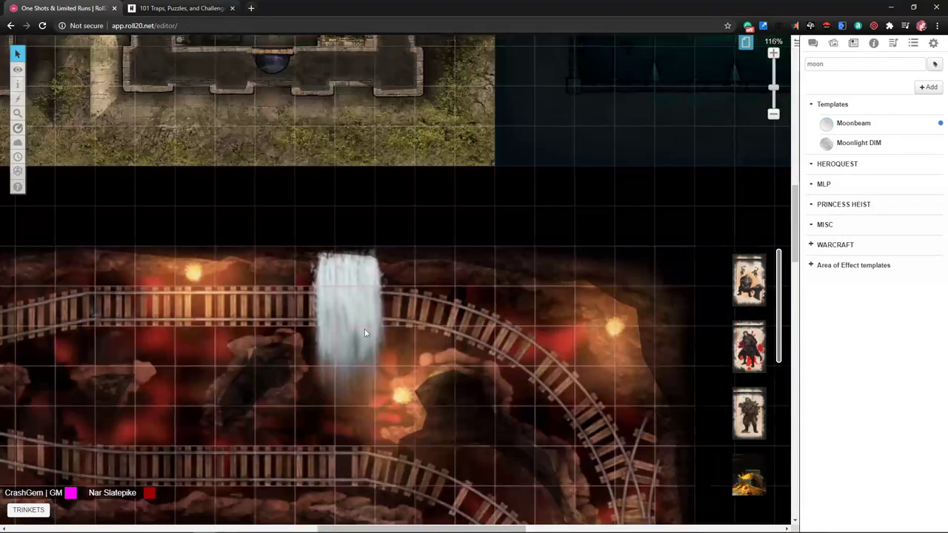
{"action": "scroll", "coordinate": [275, 257], "scroll_direction": "up", "scroll_amount": 10}
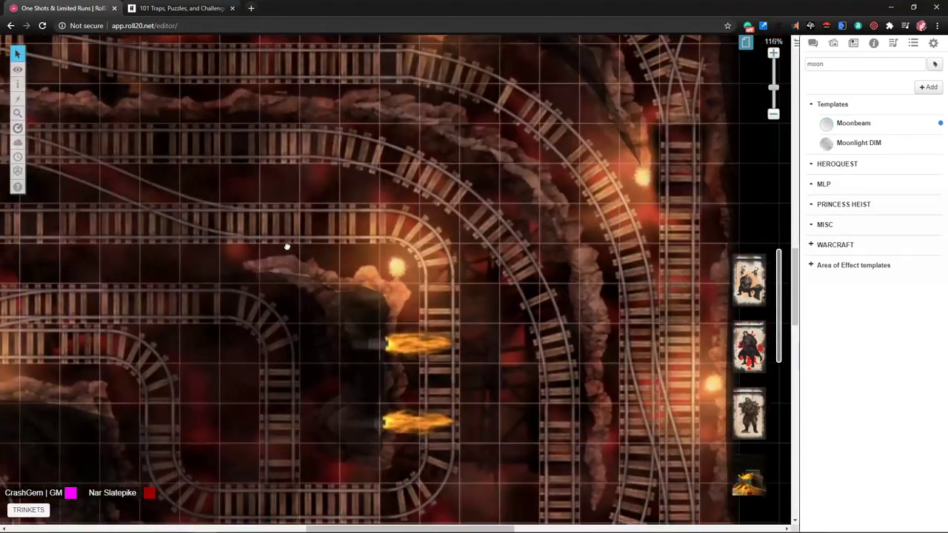
{"action": "scroll", "coordinate": [349, 184], "scroll_direction": "left", "scroll_amount": 4}
{"action": "scroll", "coordinate": [396, 250], "scroll_direction": "up", "scroll_amount": 3}
{"action": "scroll", "coordinate": [396, 250], "scroll_direction": "left", "scroll_amount": 2}
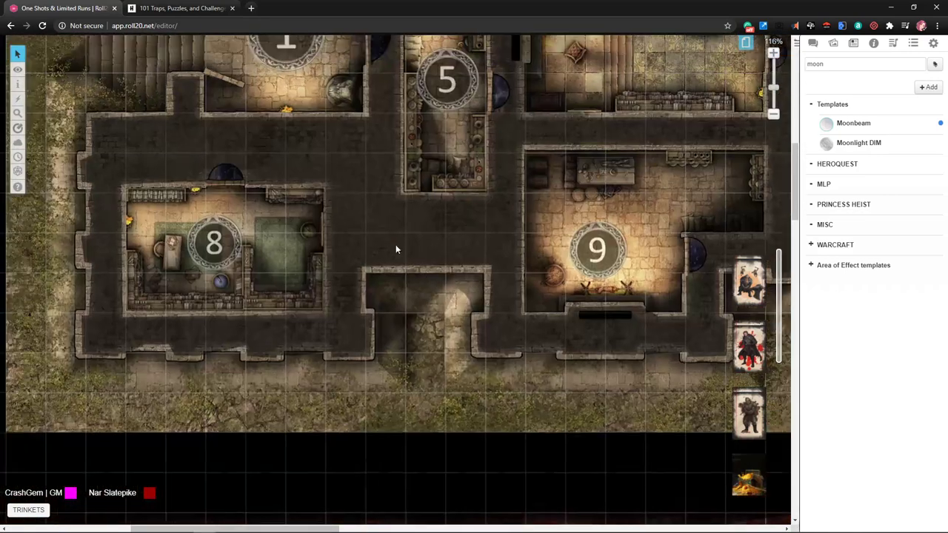
Examine room 10 up close, including its purple cauldron alcove and glowing magic circle.
{"action": "scroll", "coordinate": [375, 247], "scroll_direction": "up", "scroll_amount": 3}
{"action": "scroll", "coordinate": [296, 255], "scroll_direction": "right", "scroll_amount": 2}
{"action": "scroll", "coordinate": [248, 228], "scroll_direction": "right", "scroll_amount": 5}
{"action": "scroll", "coordinate": [248, 229], "scroll_direction": "down", "scroll_amount": 1}
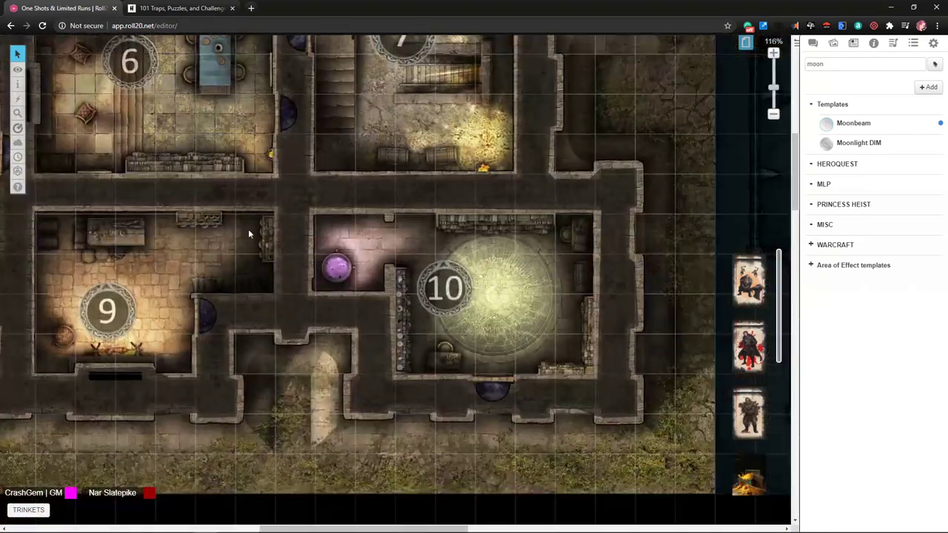
{"action": "scroll", "coordinate": [440, 273], "scroll_direction": "up", "scroll_amount": 1}
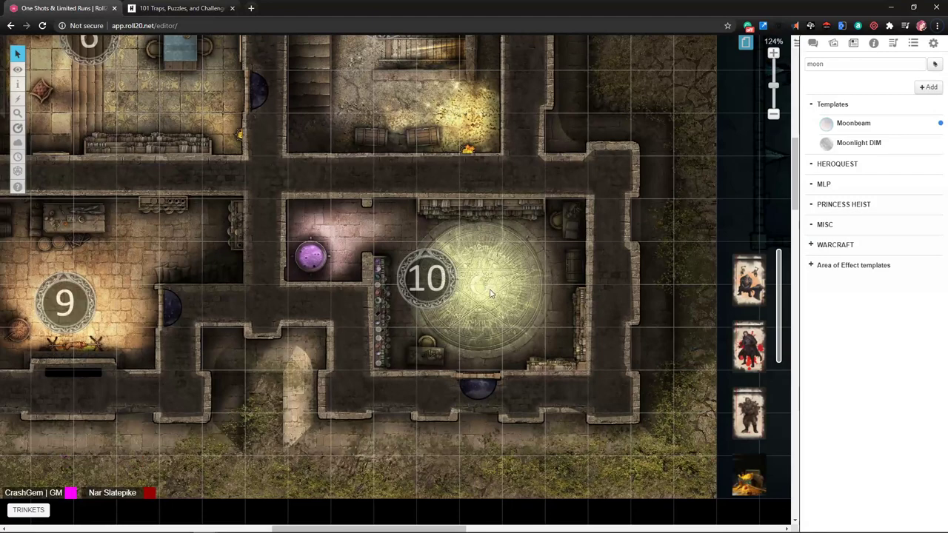
{"action": "scroll", "coordinate": [445, 275], "scroll_direction": "down", "scroll_amount": 2}
{"action": "scroll", "coordinate": [444, 275], "scroll_direction": "right", "scroll_amount": 3}
{"action": "scroll", "coordinate": [450, 279], "scroll_direction": "up", "scroll_amount": 1}
{"action": "scroll", "coordinate": [448, 279], "scroll_direction": "up", "scroll_amount": 3}
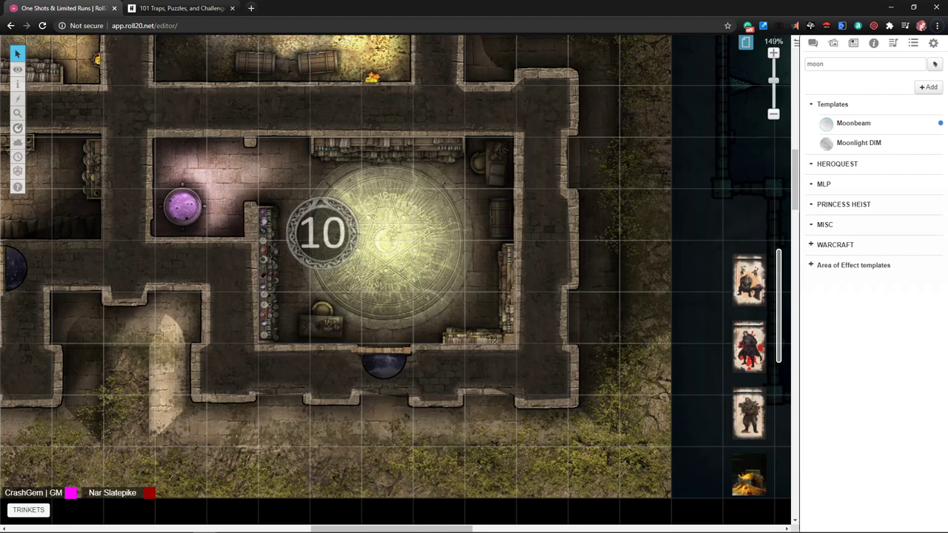
{"action": "left_click", "coordinate": [189, 215]}
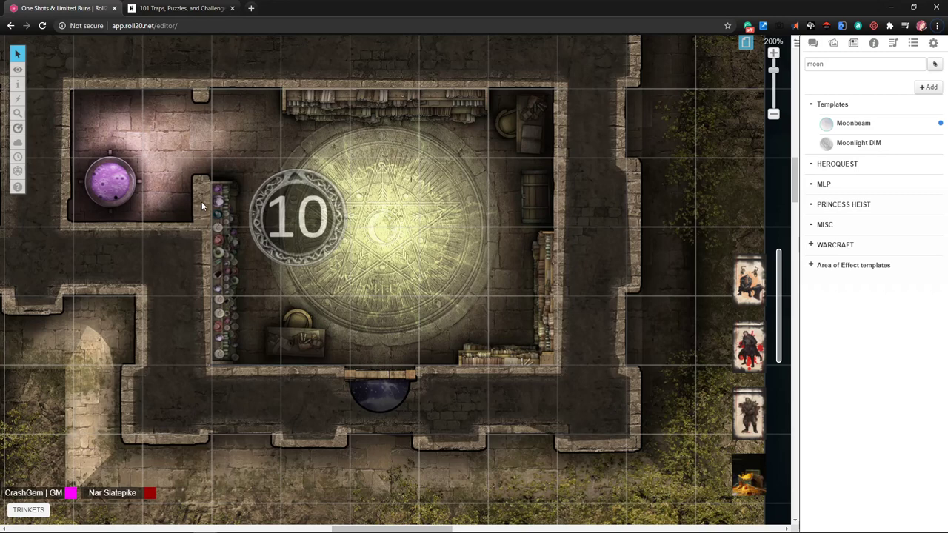
{"action": "scroll", "coordinate": [414, 239], "scroll_direction": "down", "scroll_amount": 1}
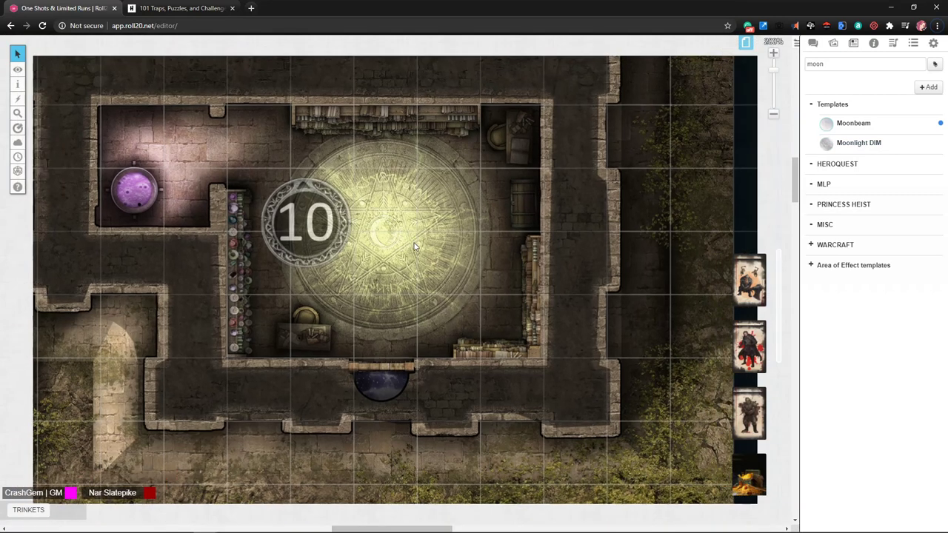
Add the demon token image to room 10, resize it to two by two squares, and position it on the magic circle.
{"action": "left_click_drag", "start_coordinate": [543, 264], "coordinate": [490, 251]}
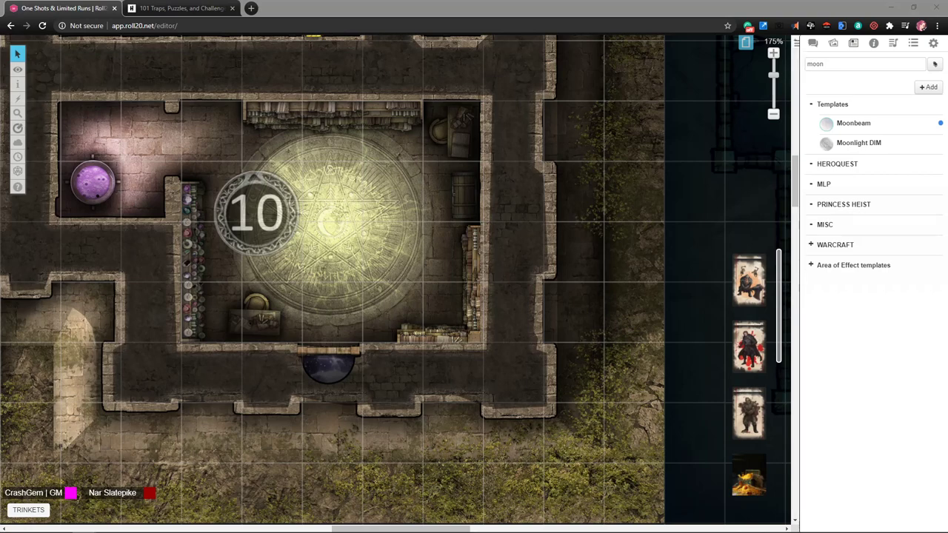
{"action": "left_click_drag", "start_coordinate": [504, 246], "coordinate": [312, 258]}
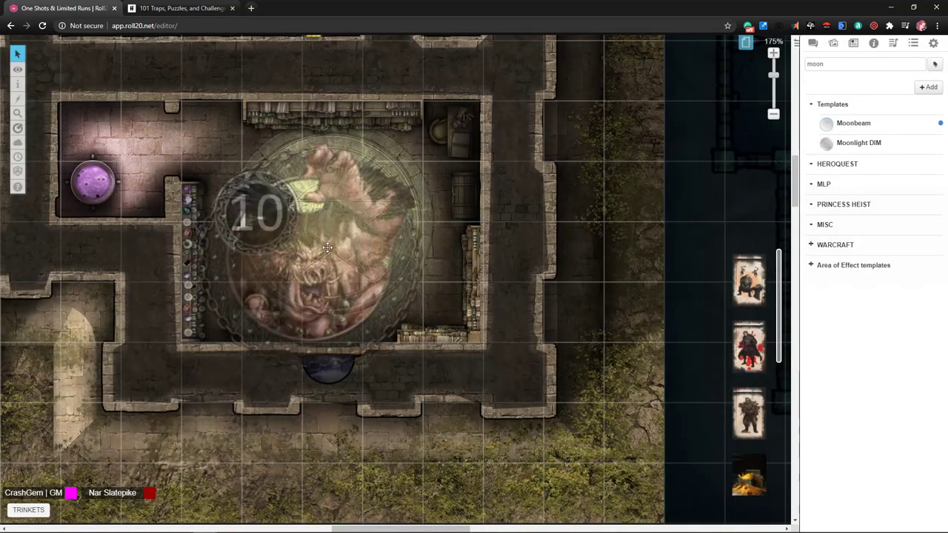
{"action": "left_click", "coordinate": [327, 248]}
{"action": "left_click_drag", "start_coordinate": [370, 370], "coordinate": [302, 282]}
{"action": "left_click_drag", "start_coordinate": [255, 252], "coordinate": [374, 253]}
Move the demon token in room 10 to the Token Layer.
{"action": "right_click", "coordinate": [371, 241]}
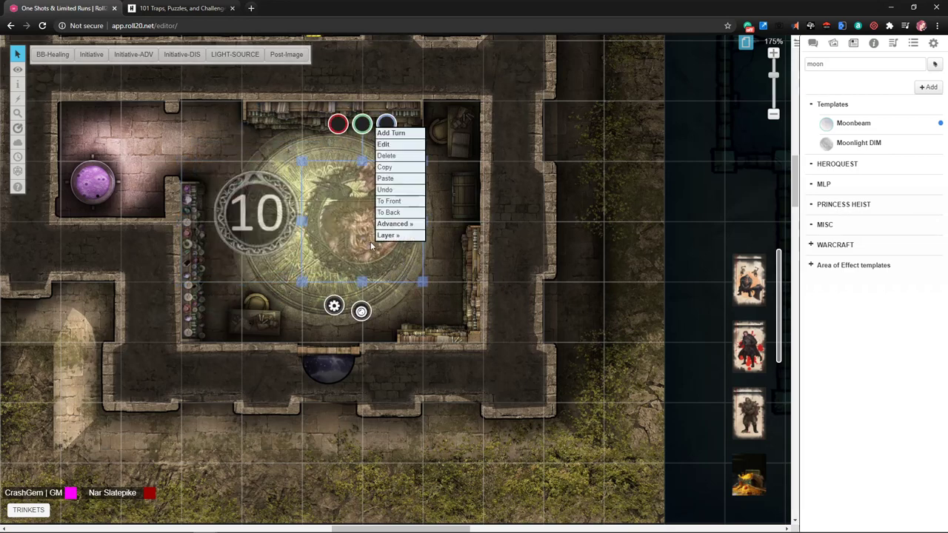
{"action": "mouse_move", "coordinate": [389, 236]}
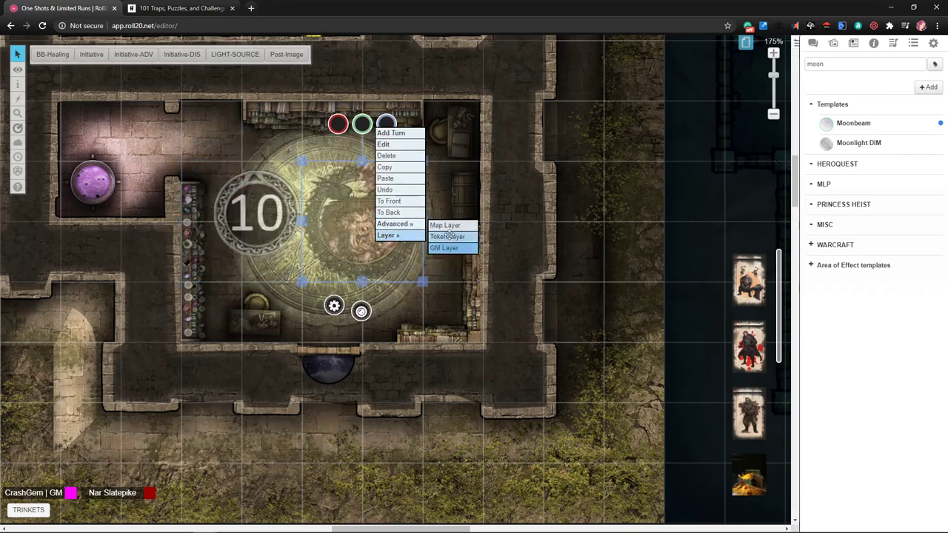
{"action": "left_click", "coordinate": [448, 236]}
Search the compendium for "nalfe" and add the Nalfeshnee monster to the map outside the dungeon's lower-right corner.
{"action": "left_click", "coordinate": [874, 43]}
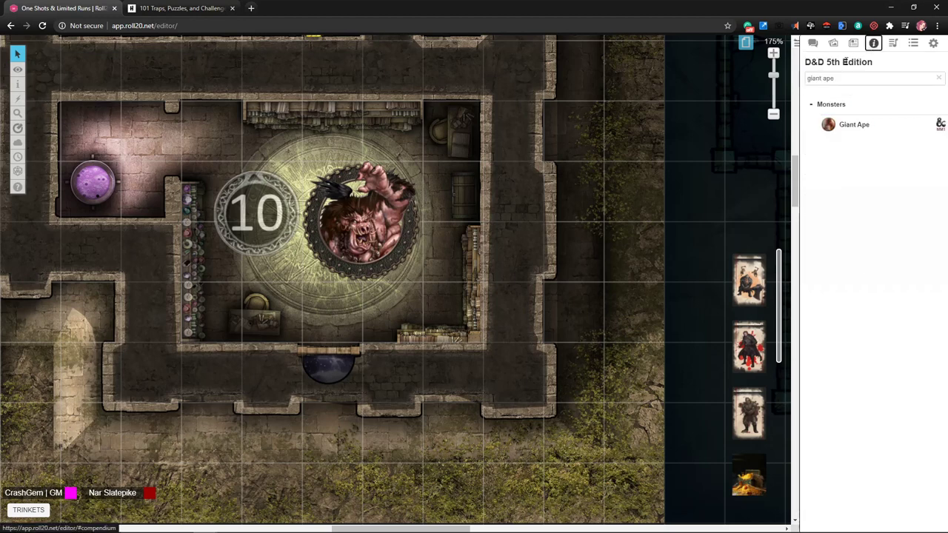
{"action": "left_click_drag", "start_coordinate": [845, 78], "coordinate": [793, 78]}
{"action": "type", "text": "nalfe"}
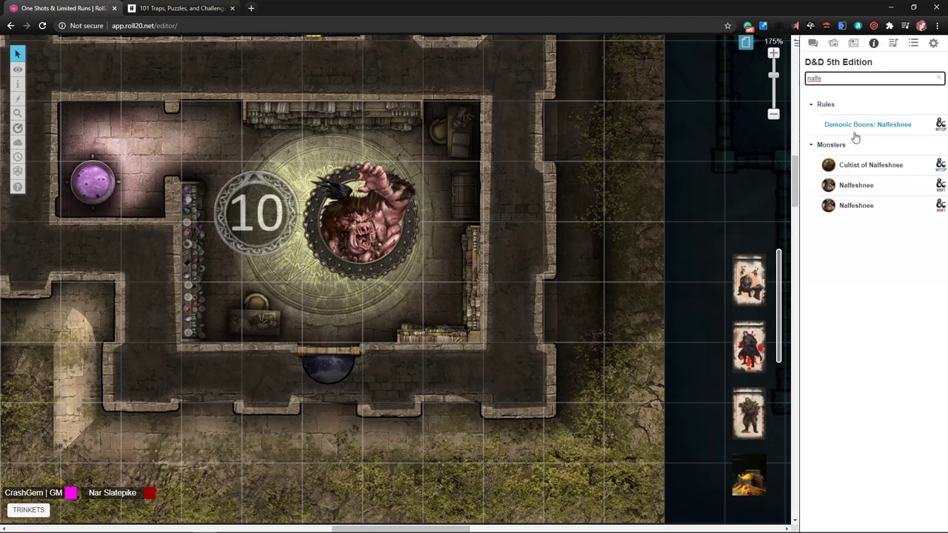
{"action": "scroll", "coordinate": [540, 245], "scroll_direction": "right", "scroll_amount": 5}
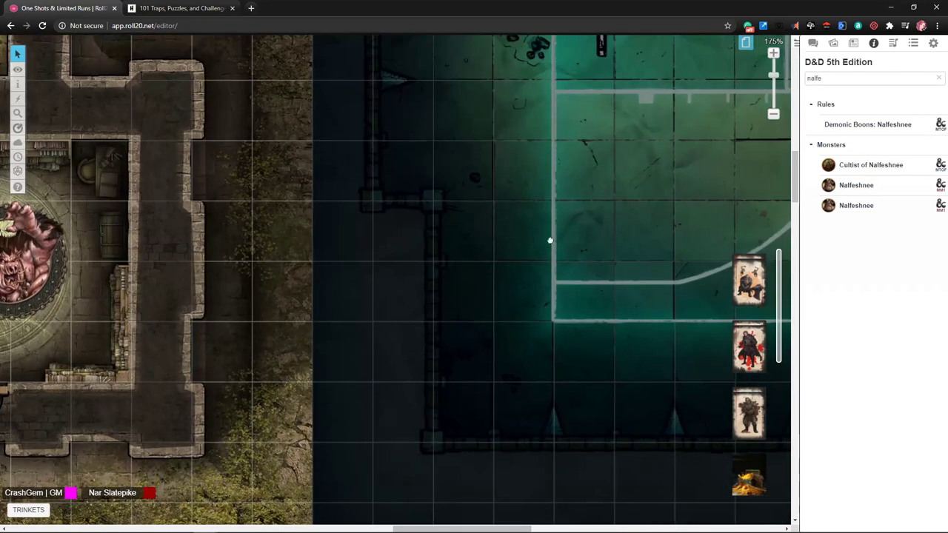
{"action": "scroll", "coordinate": [518, 225], "scroll_direction": "down", "scroll_amount": 3}
{"action": "scroll", "coordinate": [518, 225], "scroll_direction": "down", "scroll_amount": 1}
{"action": "scroll", "coordinate": [503, 296], "scroll_direction": "up", "scroll_amount": 4}
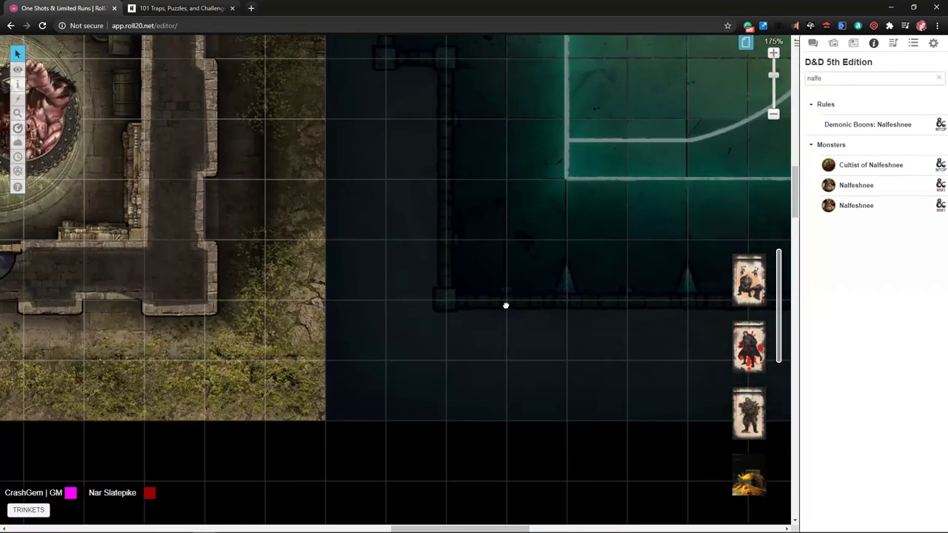
{"action": "scroll", "coordinate": [506, 307], "scroll_direction": "left", "scroll_amount": 1}
{"action": "scroll", "coordinate": [472, 254], "scroll_direction": "right", "scroll_amount": 2}
{"action": "scroll", "coordinate": [540, 314], "scroll_direction": "left", "scroll_amount": 3}
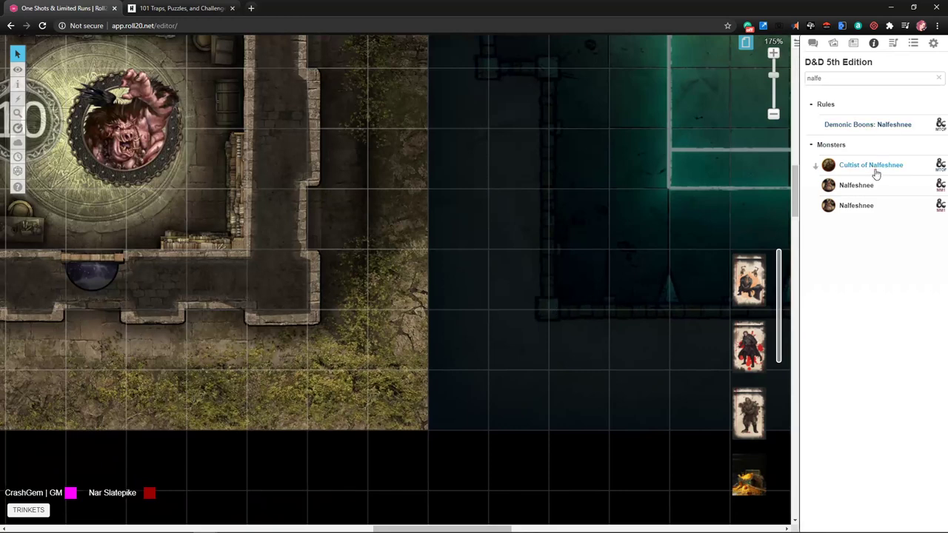
{"action": "left_click_drag", "start_coordinate": [867, 192], "coordinate": [508, 342]}
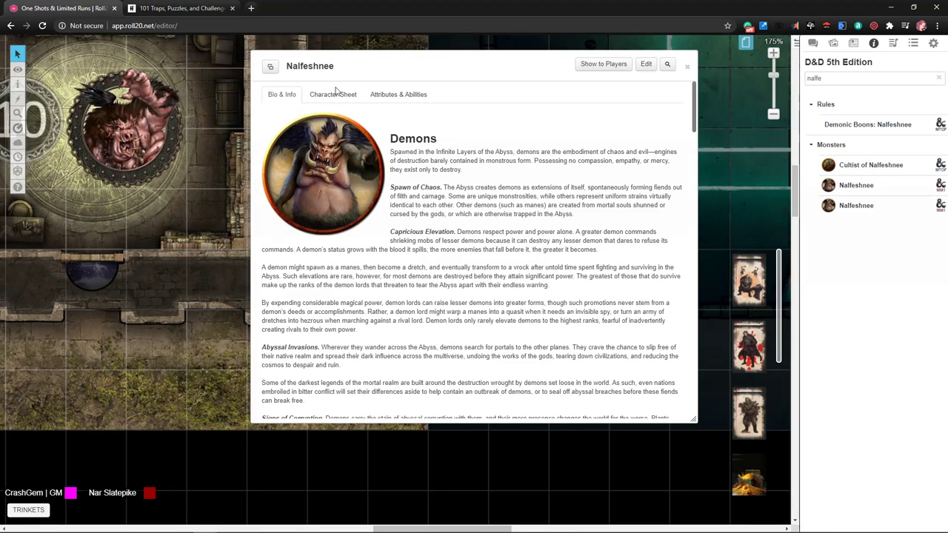
Examine the Nalfeshnee's character sheet and its bio, including the demon lore, traits and actions.
{"action": "left_click", "coordinate": [333, 94]}
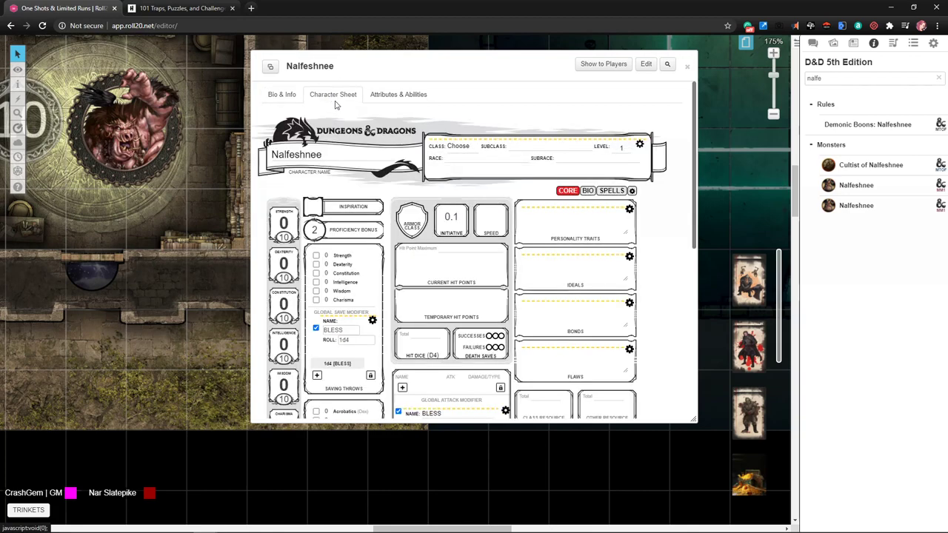
{"action": "left_click", "coordinate": [282, 96]}
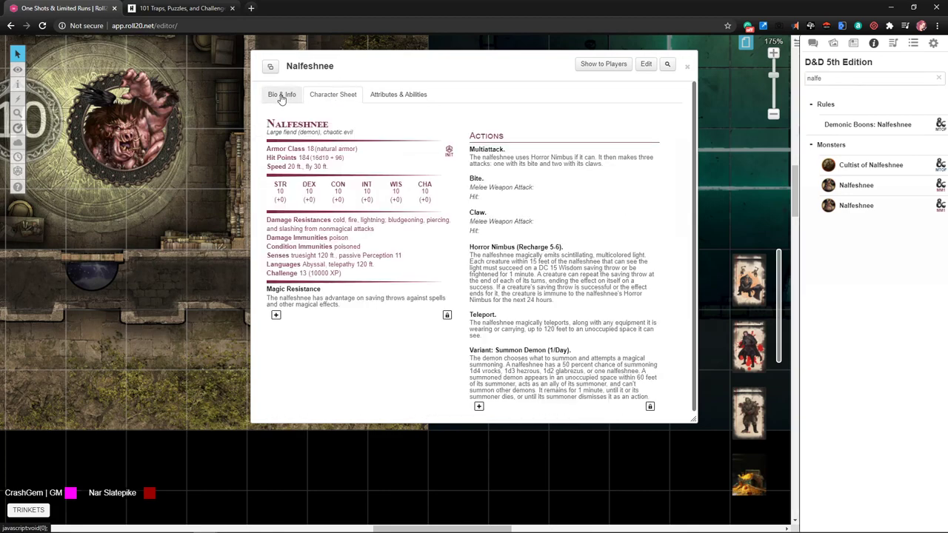
{"action": "scroll", "coordinate": [418, 111], "scroll_direction": "down", "scroll_amount": 1}
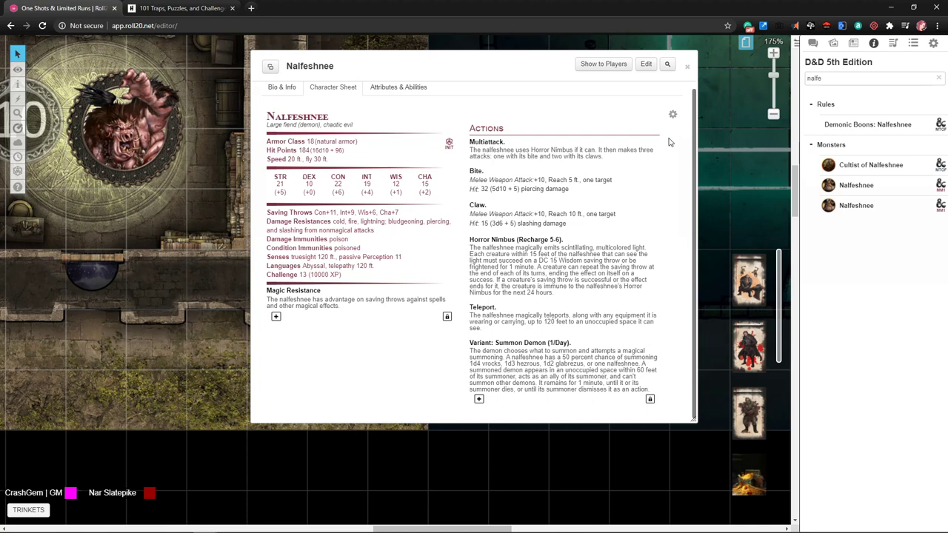
{"action": "left_click", "coordinate": [282, 86]}
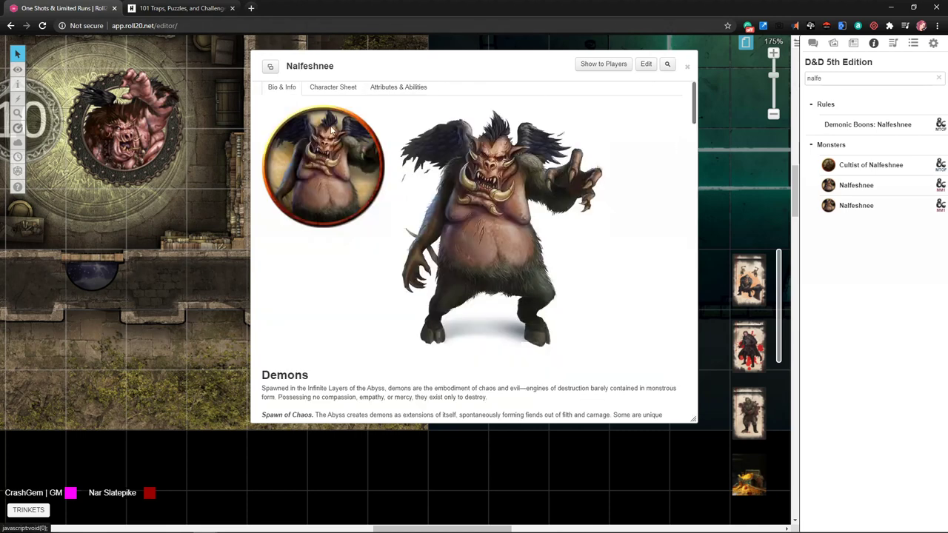
{"action": "scroll", "coordinate": [388, 252], "scroll_direction": "down", "scroll_amount": 5}
{"action": "scroll", "coordinate": [400, 259], "scroll_direction": "down", "scroll_amount": 3}
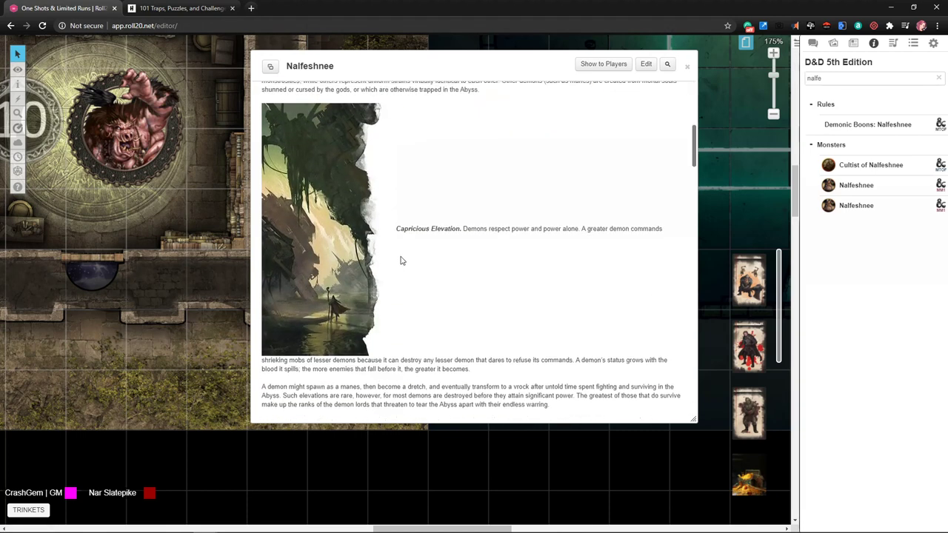
{"action": "scroll", "coordinate": [400, 260], "scroll_direction": "up", "scroll_amount": 2}
{"action": "scroll", "coordinate": [401, 261], "scroll_direction": "down", "scroll_amount": 15}
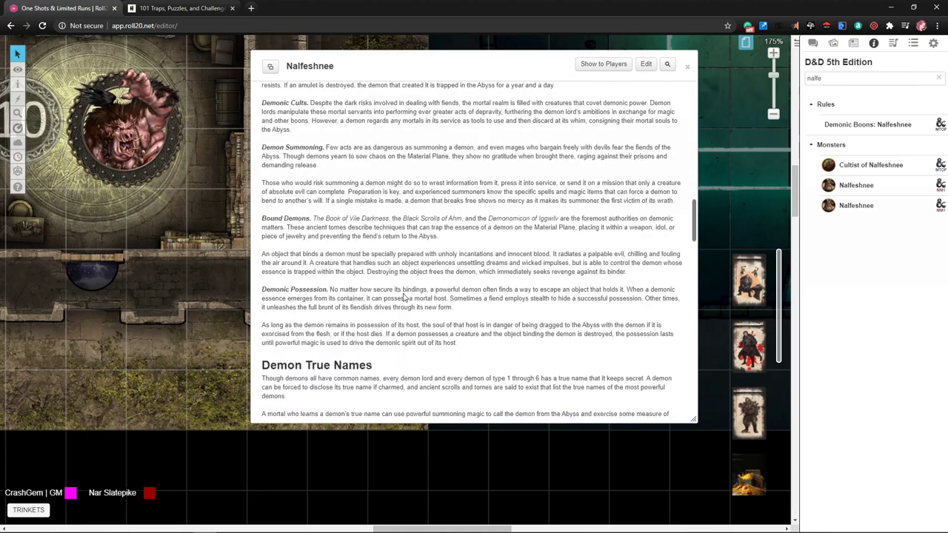
{"action": "scroll", "coordinate": [406, 296], "scroll_direction": "down", "scroll_amount": 15}
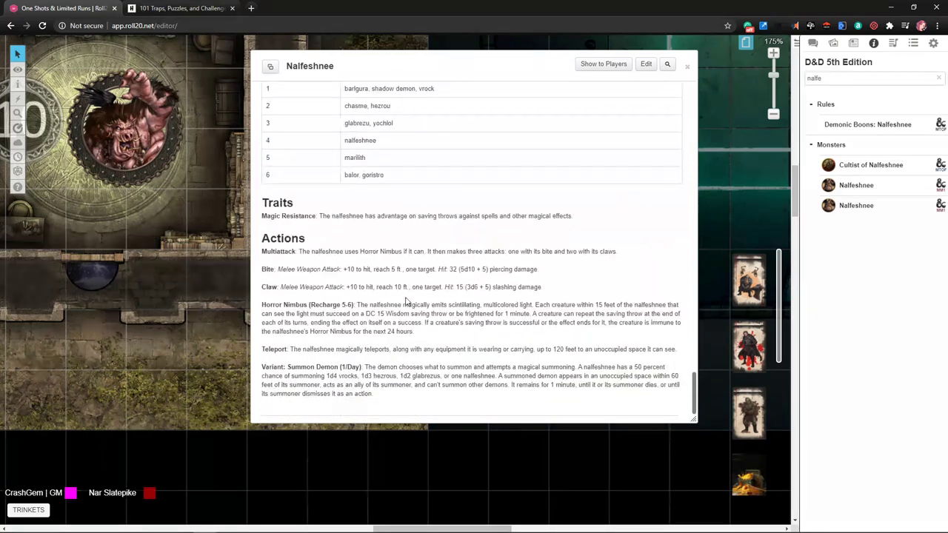
{"action": "scroll", "coordinate": [406, 305], "scroll_direction": "up", "scroll_amount": 5}
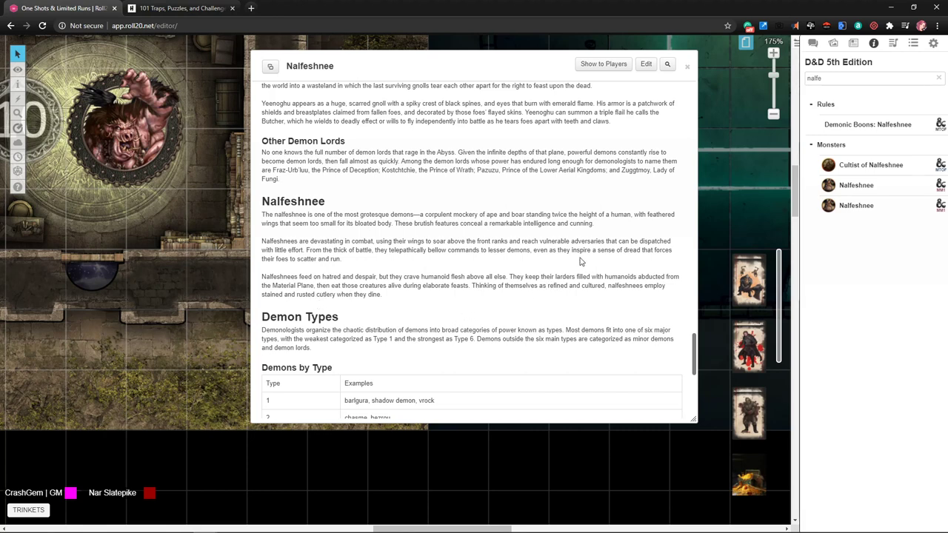
Close the Nalfeshnee character sheet and move its token onto the corridor corner at the lower right of room 10.
{"action": "left_click", "coordinate": [687, 68]}
{"action": "left_click_drag", "start_coordinate": [228, 216], "coordinate": [311, 268]}
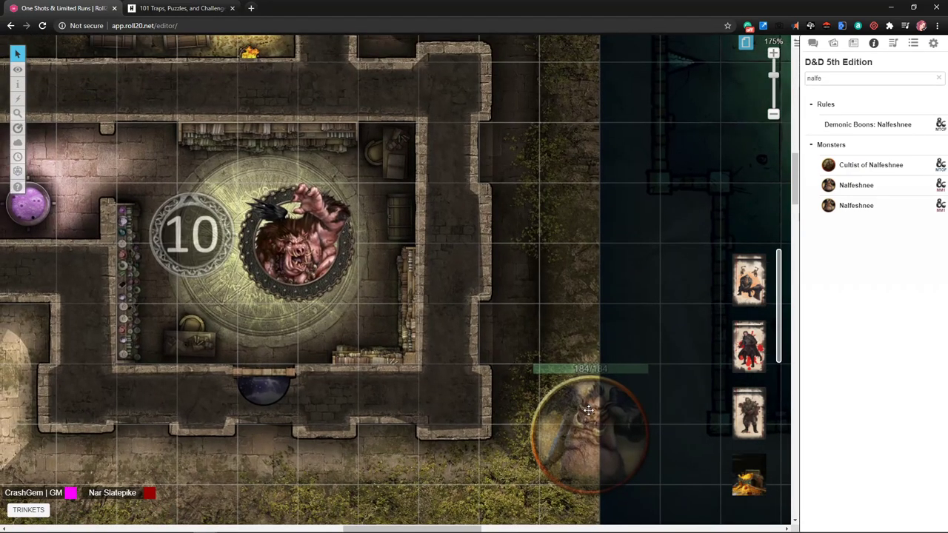
{"action": "left_click", "coordinate": [588, 410]}
{"action": "scroll", "coordinate": [584, 406], "scroll_direction": "down", "scroll_amount": 2}
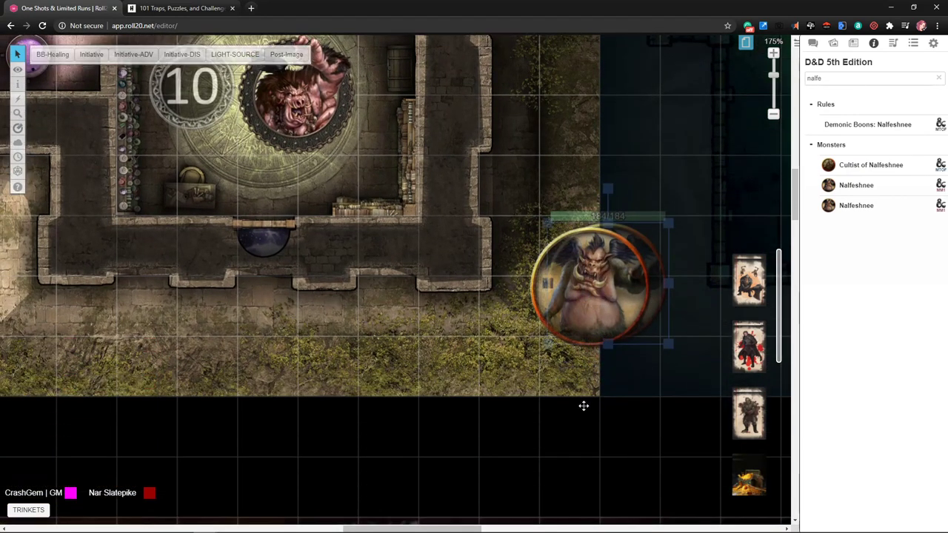
{"action": "left_click_drag", "start_coordinate": [582, 237], "coordinate": [237, 356]}
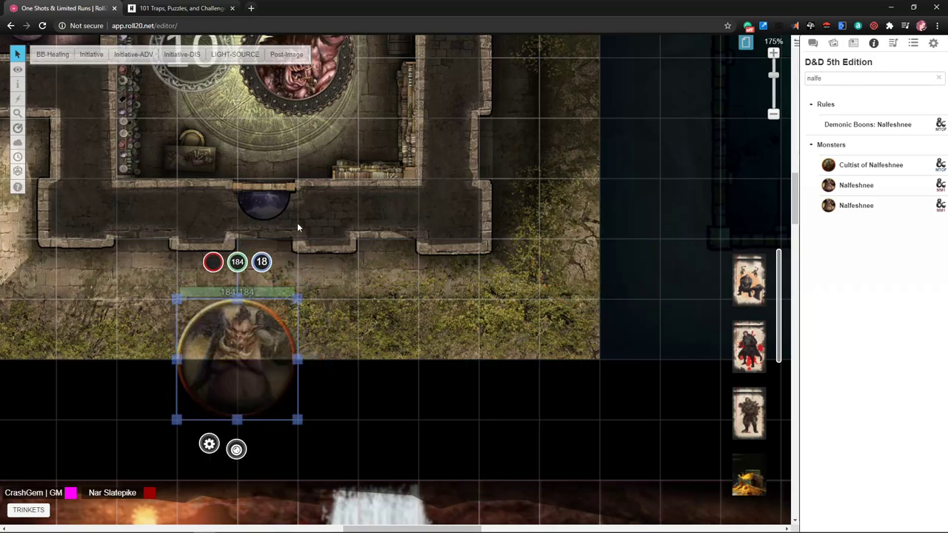
{"action": "left_click_drag", "start_coordinate": [270, 419], "coordinate": [451, 256]}
{"action": "scroll", "coordinate": [452, 255], "scroll_direction": "up", "scroll_amount": 2}
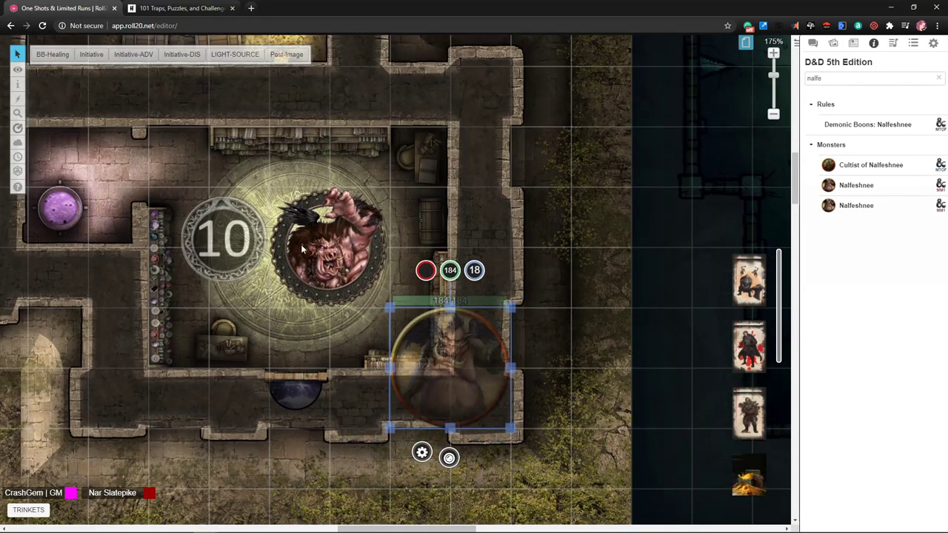
Look over the dungeon's remaining rooms on the map, from room 10 across to rooms 9, 5 and 6.
{"action": "scroll", "coordinate": [301, 250], "scroll_direction": "left", "scroll_amount": 5}
{"action": "scroll", "coordinate": [302, 250], "scroll_direction": "up", "scroll_amount": 1}
{"action": "scroll", "coordinate": [249, 263], "scroll_direction": "up", "scroll_amount": 1}
{"action": "scroll", "coordinate": [249, 263], "scroll_direction": "left", "scroll_amount": 2}
{"action": "scroll", "coordinate": [253, 253], "scroll_direction": "left", "scroll_amount": 4}
{"action": "scroll", "coordinate": [253, 253], "scroll_direction": "up", "scroll_amount": 1}
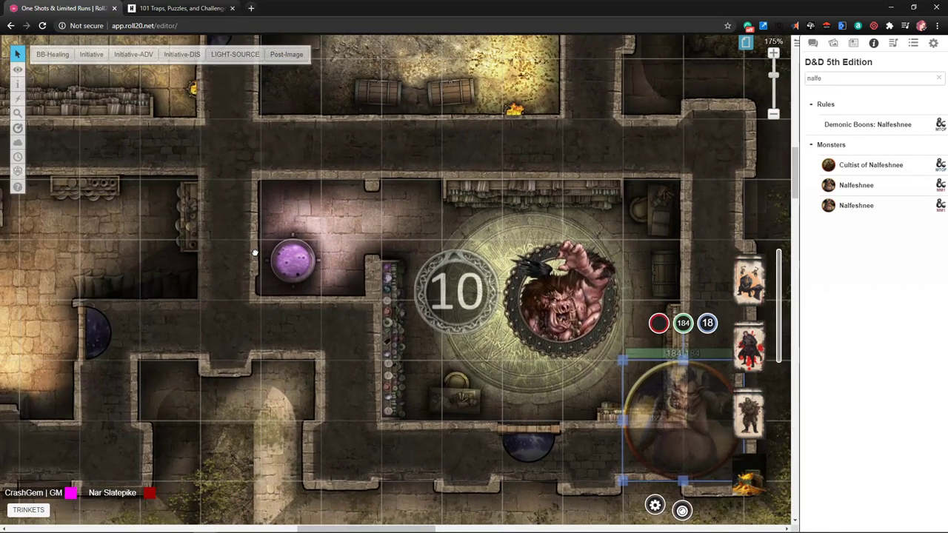
{"action": "scroll", "coordinate": [252, 254], "scroll_direction": "left", "scroll_amount": 12}
{"action": "scroll", "coordinate": [420, 254], "scroll_direction": "left", "scroll_amount": 3}
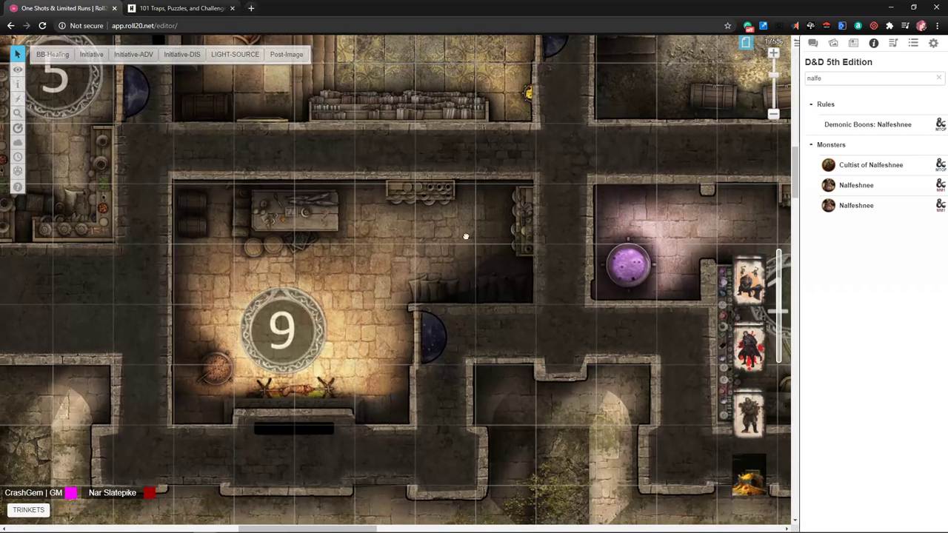
{"action": "scroll", "coordinate": [448, 245], "scroll_direction": "left", "scroll_amount": 8}
{"action": "scroll", "coordinate": [448, 245], "scroll_direction": "up", "scroll_amount": 4}
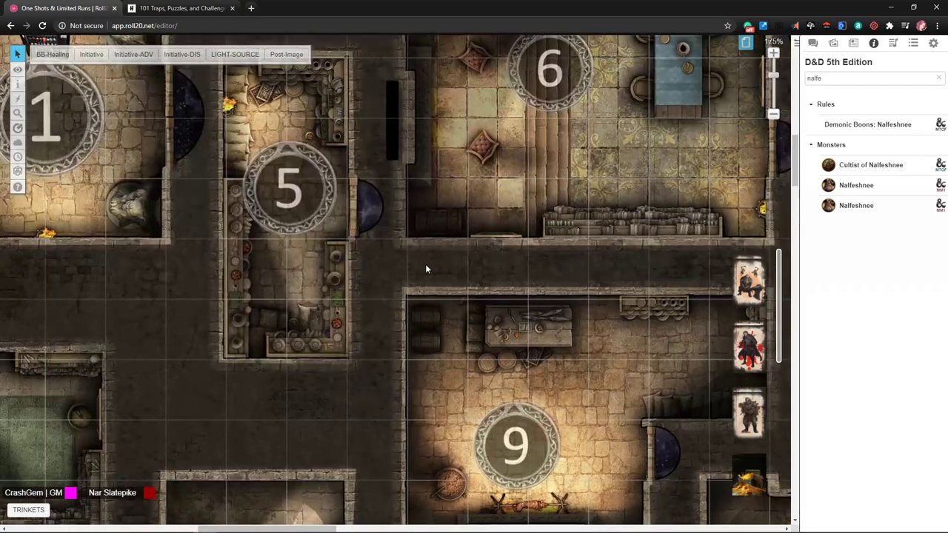
{"action": "scroll", "coordinate": [419, 254], "scroll_direction": "right", "scroll_amount": 4}
{"action": "scroll", "coordinate": [419, 254], "scroll_direction": "down", "scroll_amount": 2}
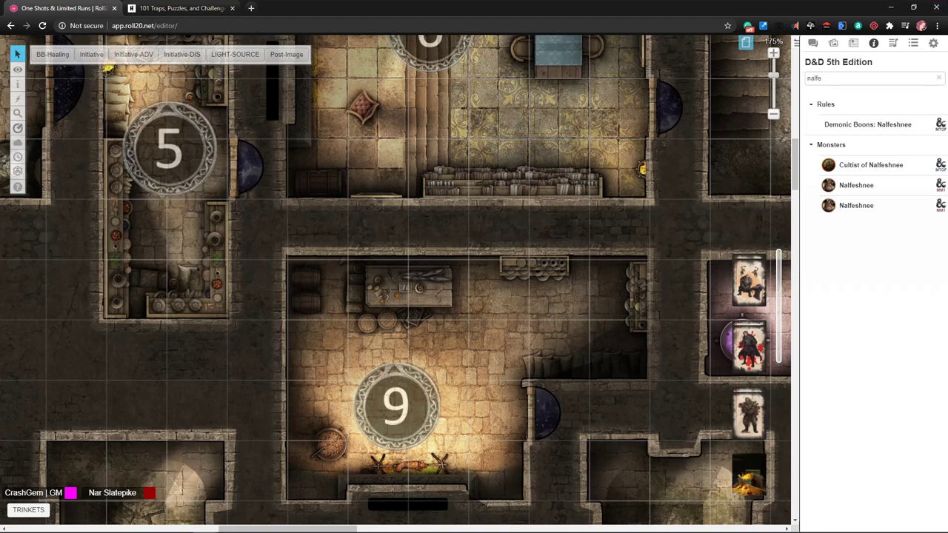
Switch to the HobbyLark traps list, enlarge the page to 150%, and read through idea 40, highlighting the electrified handles text.
{"action": "left_click", "coordinate": [197, 11]}
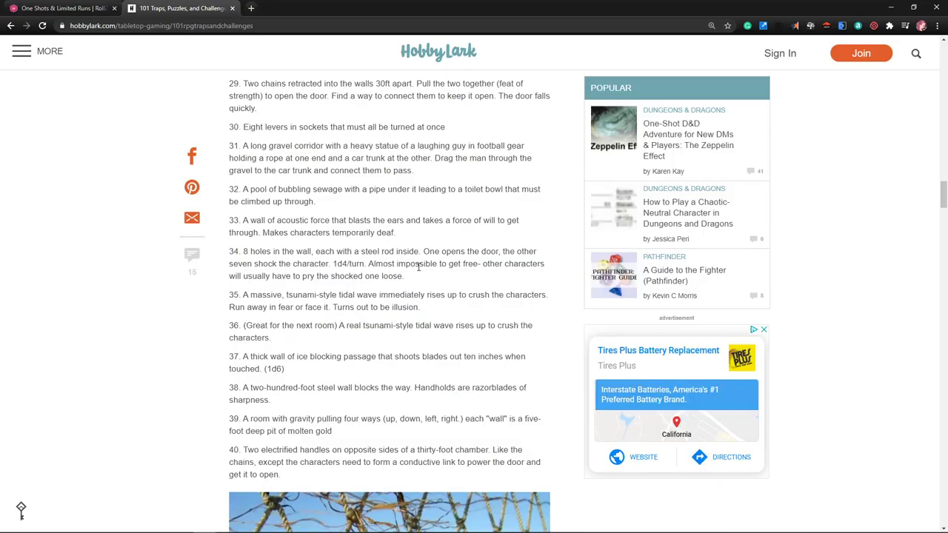
{"action": "key", "text": "ctrl+plus"}
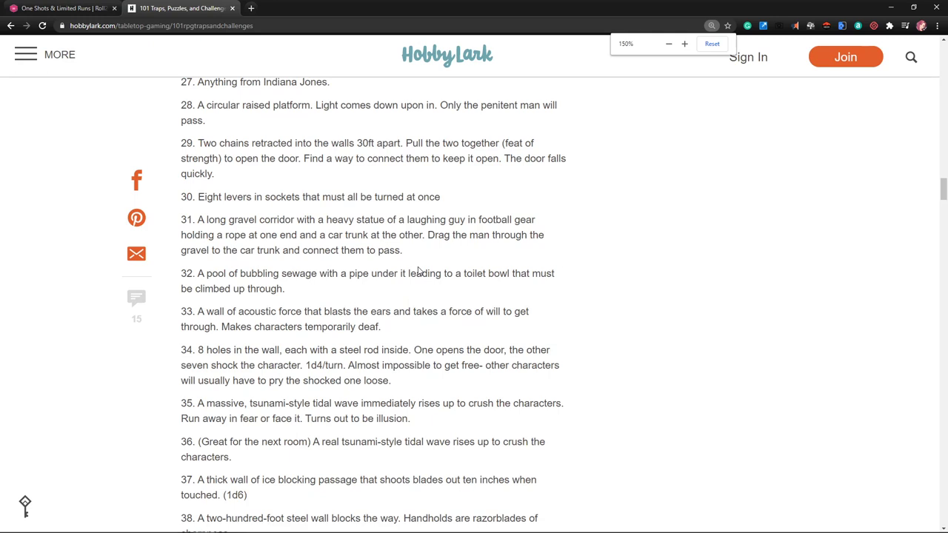
{"action": "scroll", "coordinate": [418, 313], "scroll_direction": "down", "scroll_amount": 2}
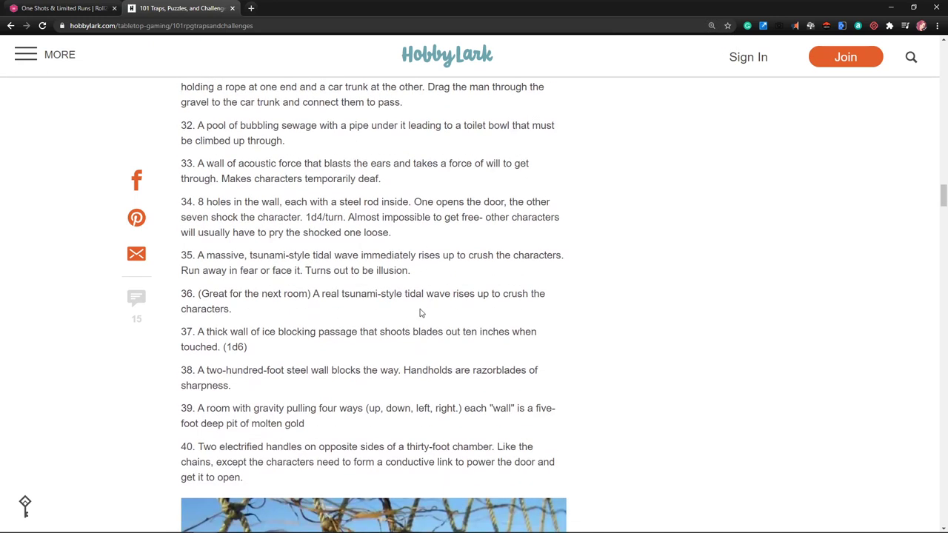
{"action": "scroll", "coordinate": [419, 313], "scroll_direction": "down", "scroll_amount": 1}
{"action": "scroll", "coordinate": [427, 313], "scroll_direction": "down", "scroll_amount": 1}
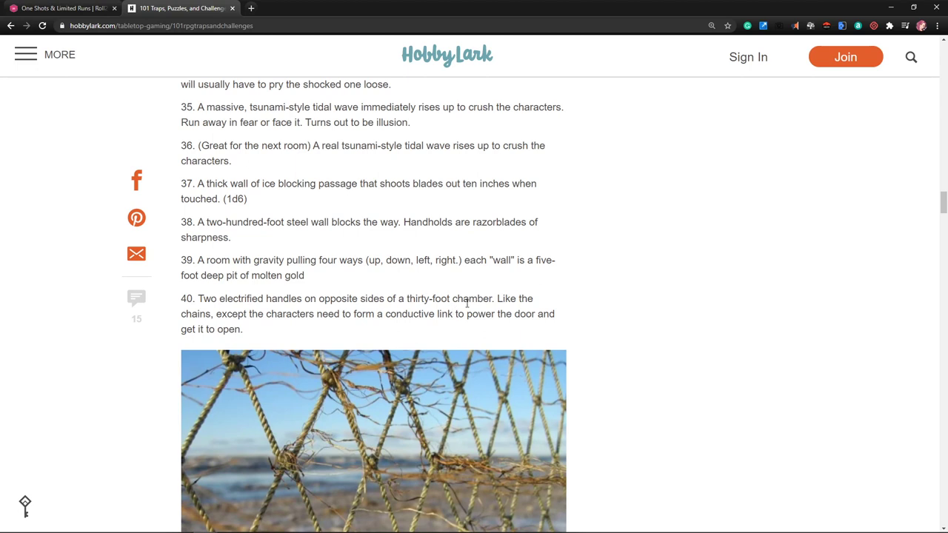
{"action": "scroll", "coordinate": [466, 303], "scroll_direction": "down", "scroll_amount": 1}
{"action": "left_click_drag", "start_coordinate": [255, 292], "coordinate": [199, 249]}
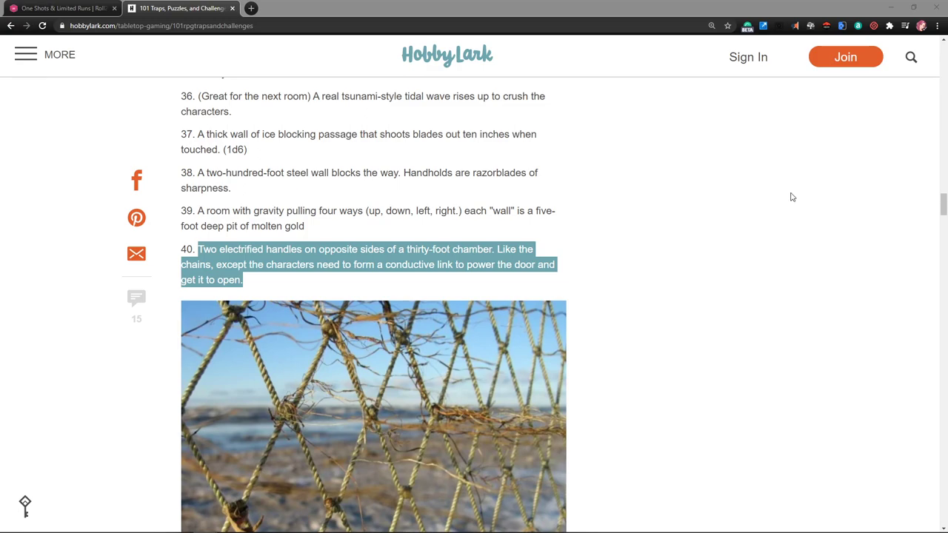
{"action": "scroll", "coordinate": [518, 237], "scroll_direction": "down", "scroll_amount": 6}
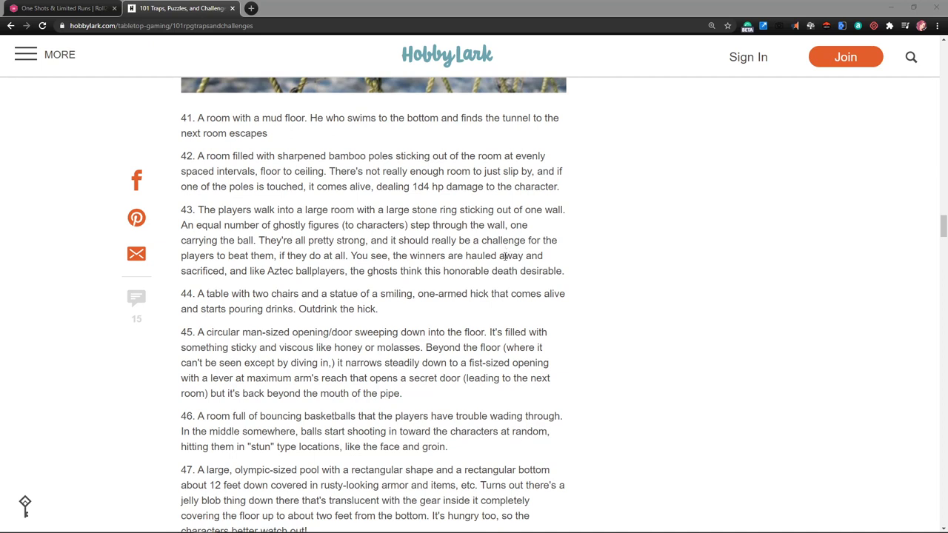
Read ideas 41 to 43, highlighting the mud floor room and the ghost ball game's sacrifice of the winners.
{"action": "left_click_drag", "start_coordinate": [269, 134], "coordinate": [198, 120]}
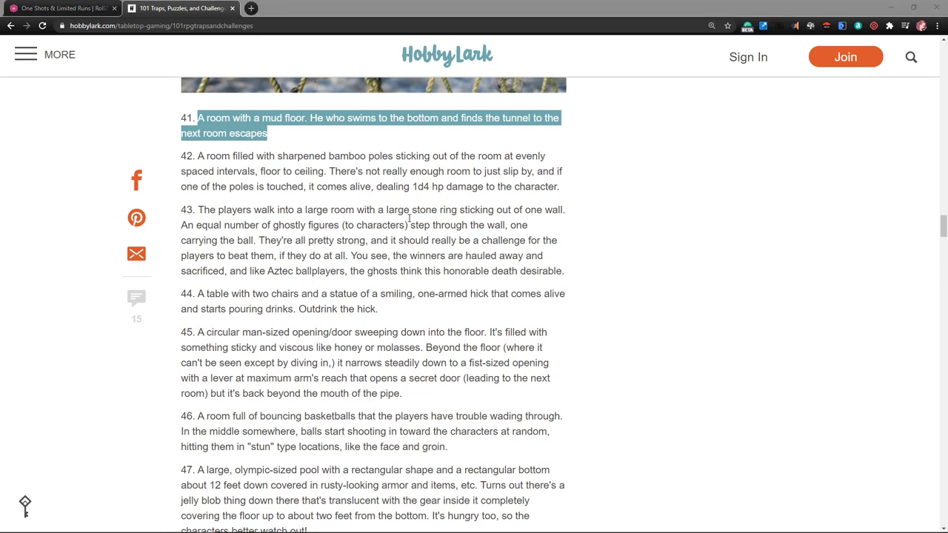
{"action": "scroll", "coordinate": [358, 228], "scroll_direction": "down", "scroll_amount": 1}
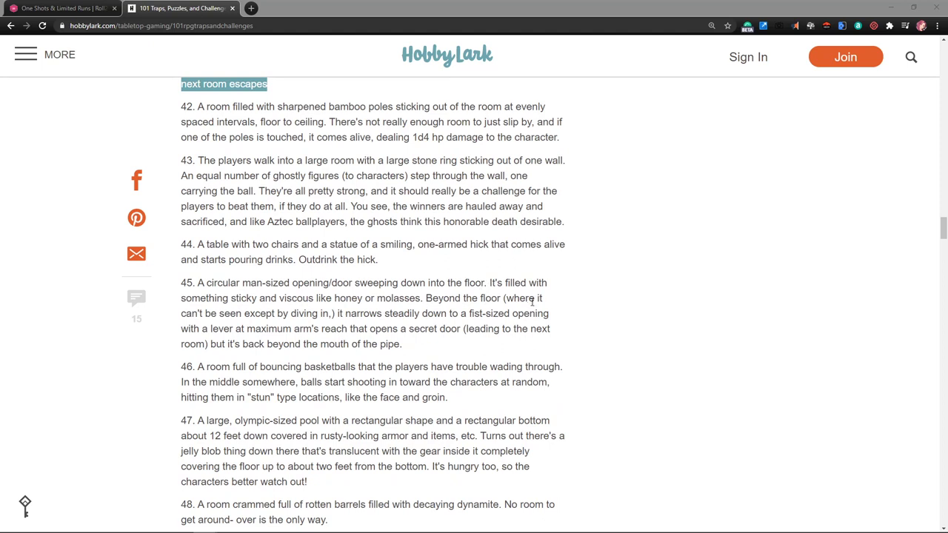
{"action": "left_click", "coordinate": [464, 299]}
{"action": "right_click", "coordinate": [459, 296]}
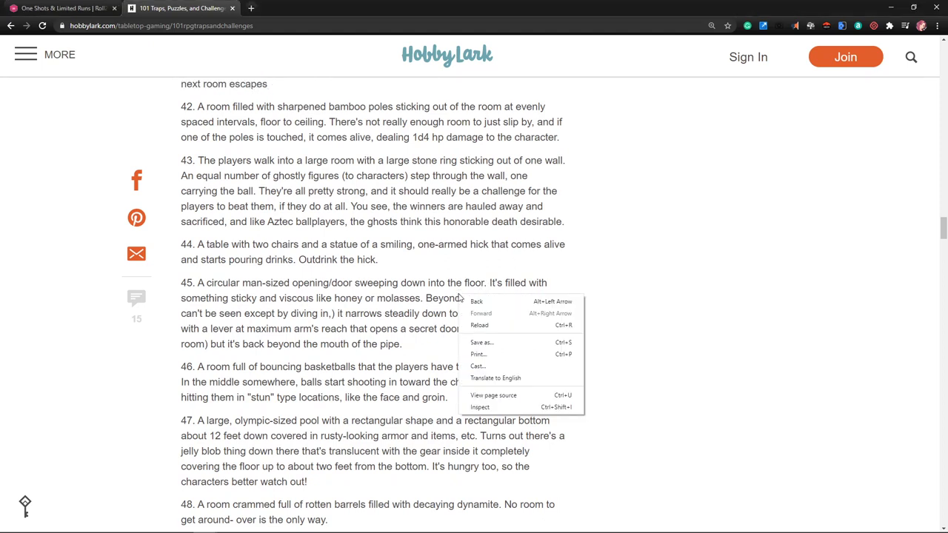
{"action": "left_click", "coordinate": [415, 269]}
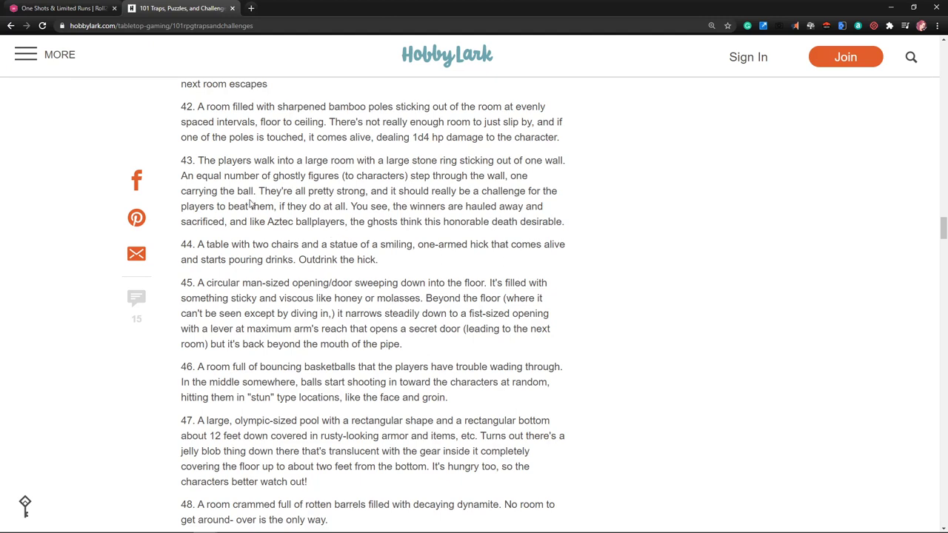
{"action": "left_click_drag", "start_coordinate": [181, 79], "coordinate": [407, 191]}
{"action": "left_click", "coordinate": [418, 238]}
{"action": "left_click_drag", "start_coordinate": [446, 207], "coordinate": [520, 231]}
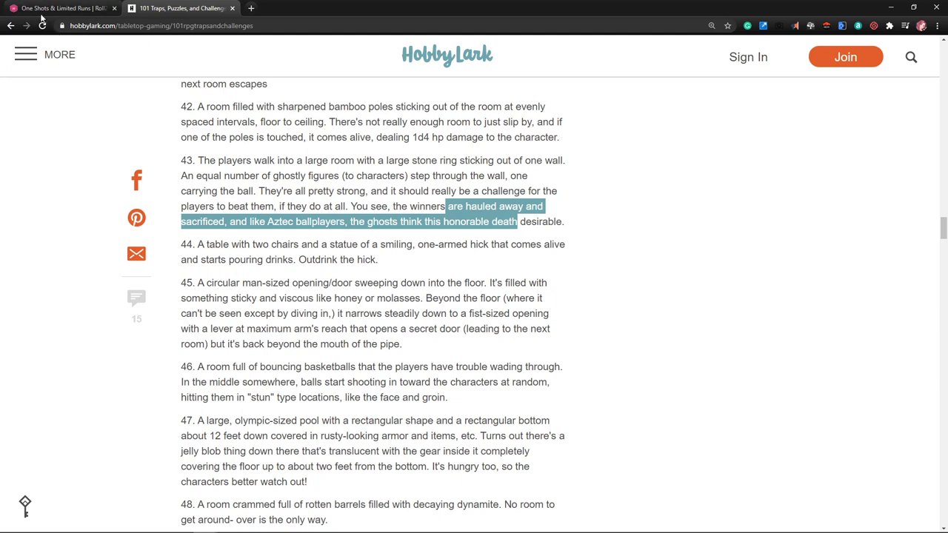
Switch back to the Roll20 map and examine room 6 with its long dining table.
{"action": "left_click", "coordinate": [75, 8]}
{"action": "scroll", "coordinate": [441, 219], "scroll_direction": "up", "scroll_amount": 4}
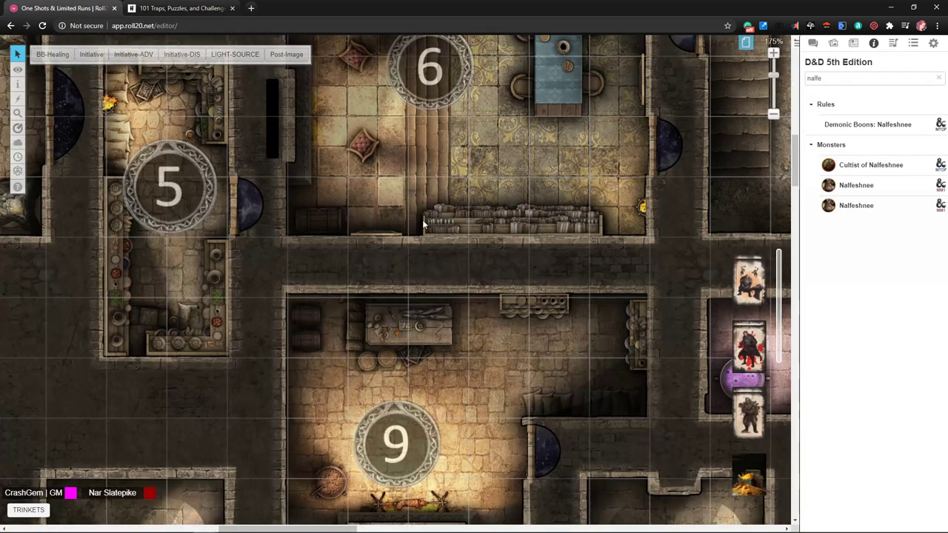
{"action": "scroll", "coordinate": [466, 252], "scroll_direction": "up", "scroll_amount": 1}
{"action": "scroll", "coordinate": [462, 254], "scroll_direction": "down", "scroll_amount": 2}
{"action": "scroll", "coordinate": [452, 248], "scroll_direction": "right", "scroll_amount": 2}
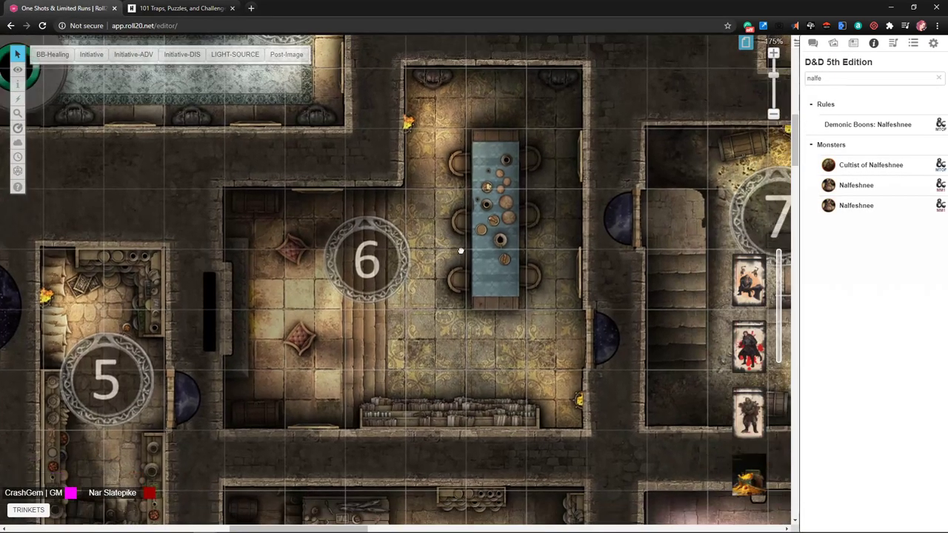
{"action": "scroll", "coordinate": [434, 240], "scroll_direction": "right", "scroll_amount": 1}
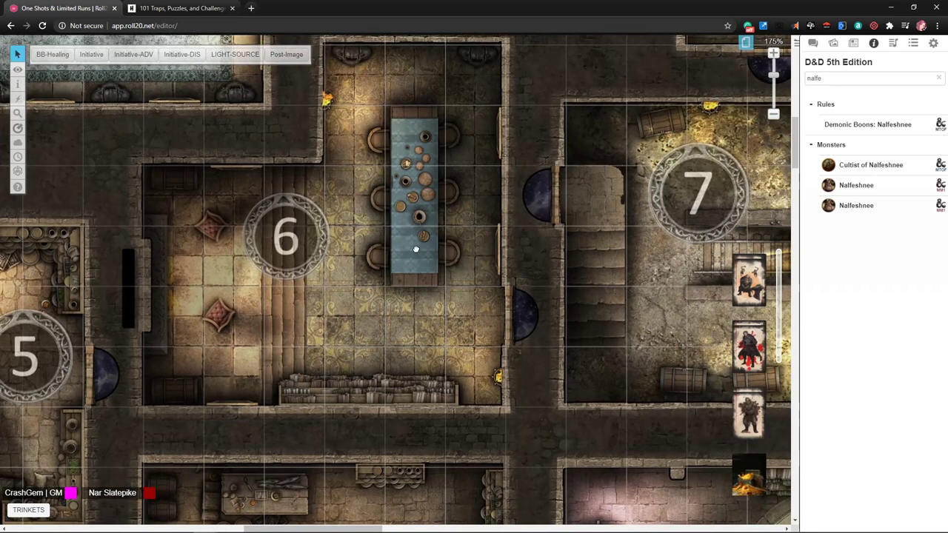
{"action": "scroll", "coordinate": [415, 249], "scroll_direction": "right", "scroll_amount": 1}
{"action": "scroll", "coordinate": [415, 249], "scroll_direction": "up", "scroll_amount": 1}
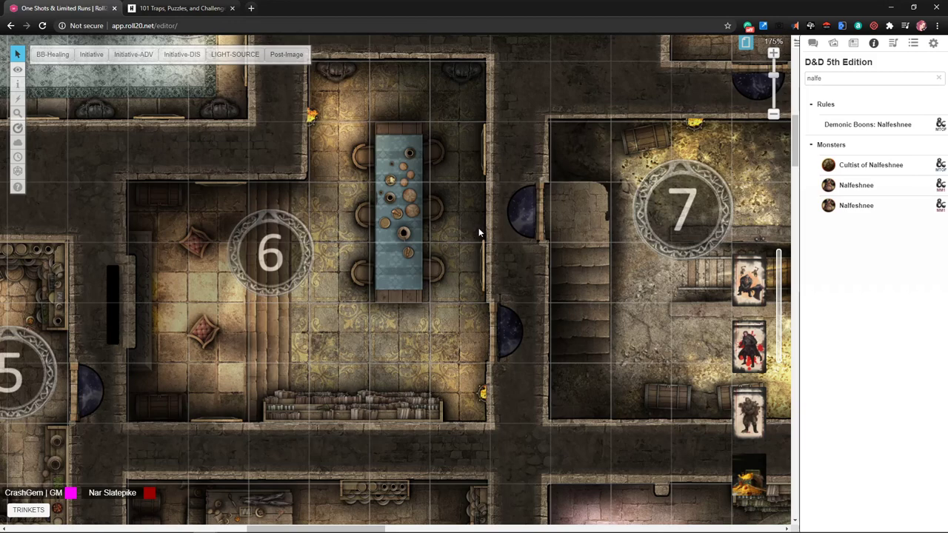
Add the text label "eating contest" in Arial 32 and place it in the corridor just above room 6.
{"action": "left_click", "coordinate": [833, 44]}
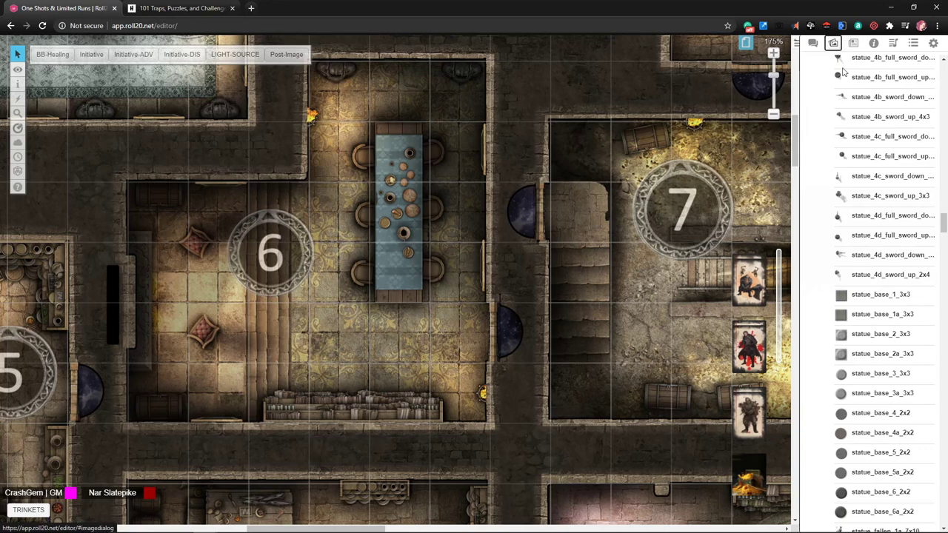
{"action": "mouse_move", "coordinate": [20, 74]}
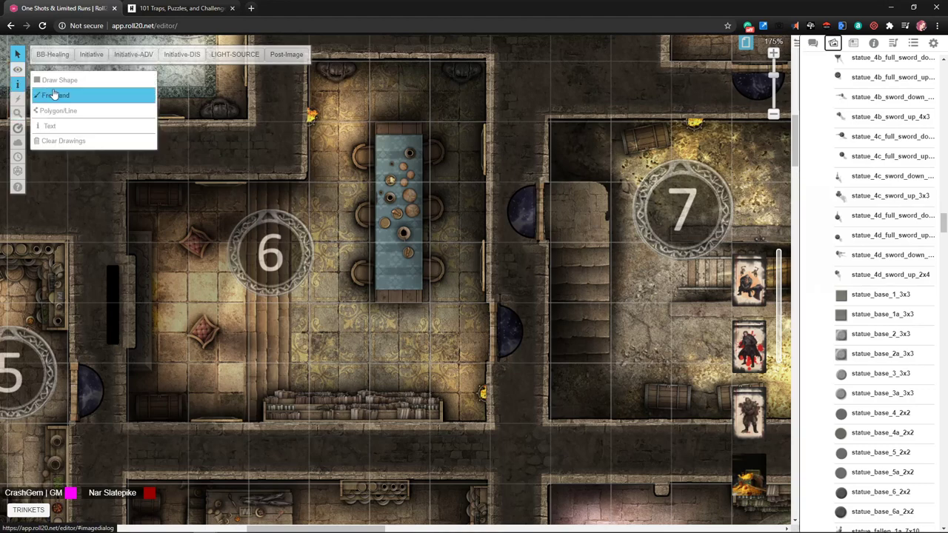
{"action": "left_click", "coordinate": [60, 126]}
{"action": "left_click", "coordinate": [206, 157]}
{"action": "type", "text": "ea"}
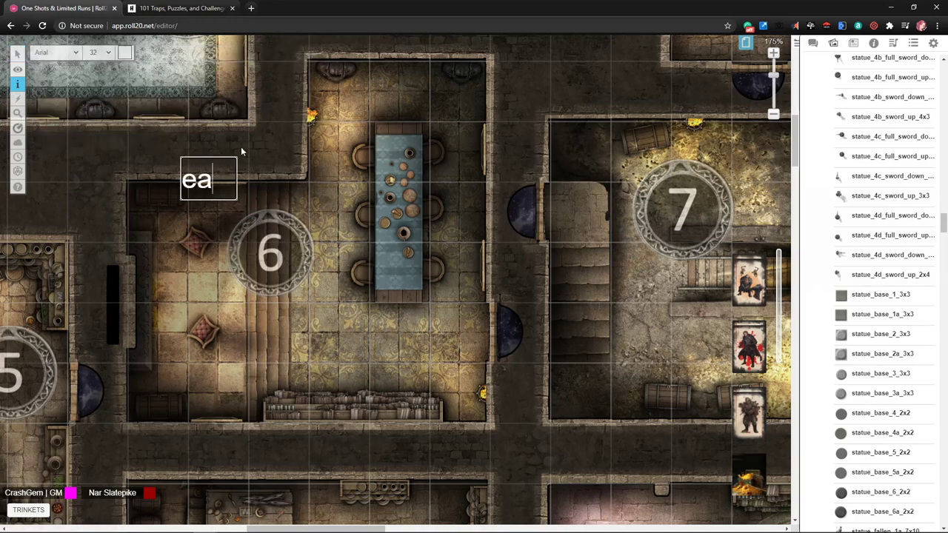
{"action": "type", "text": "ting contest"}
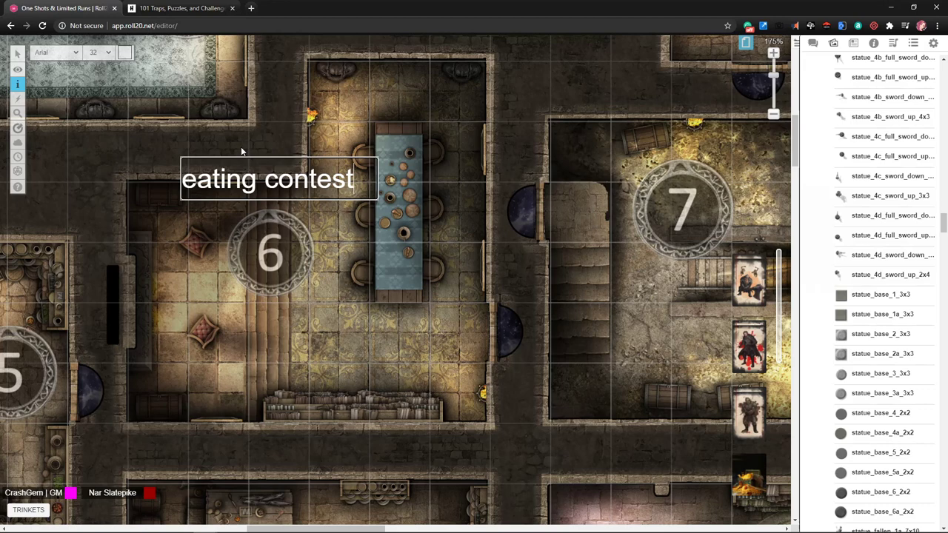
{"action": "left_click", "coordinate": [244, 139]}
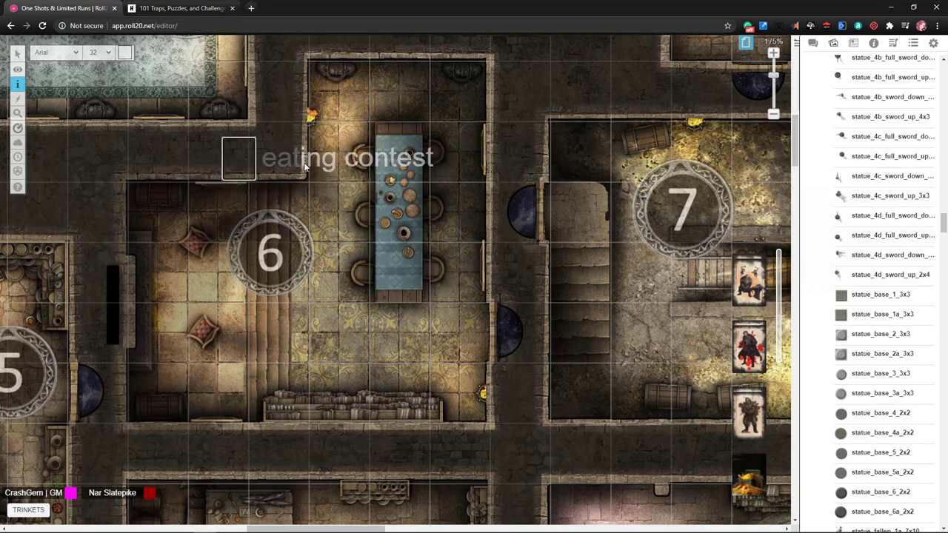
{"action": "left_click", "coordinate": [17, 53]}
{"action": "left_click", "coordinate": [366, 169]}
{"action": "left_click_drag", "start_coordinate": [366, 170], "coordinate": [236, 164]}
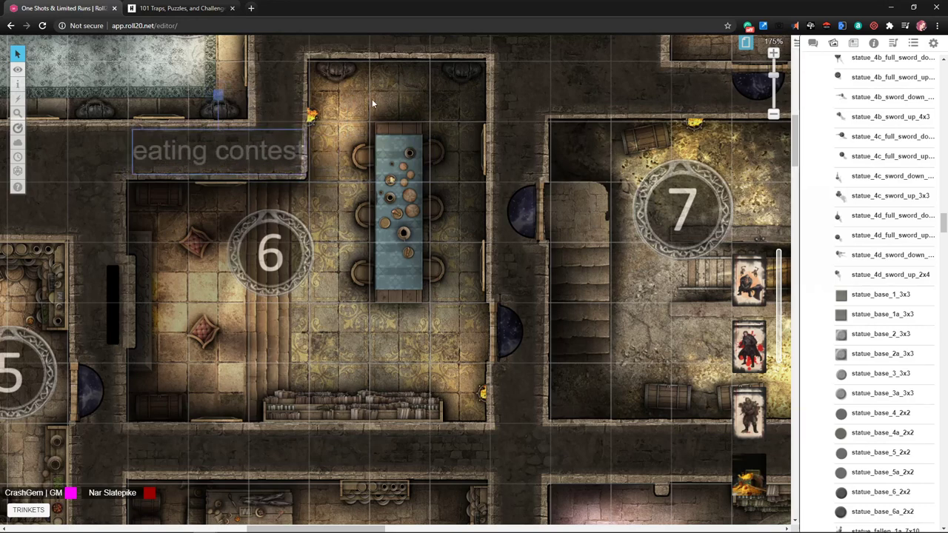
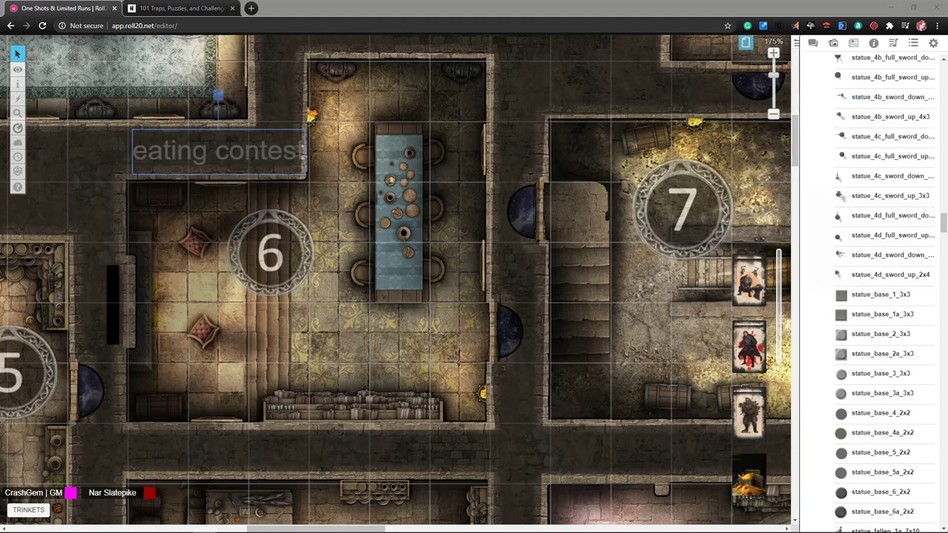
Look over room 9 and its surroundings on the map, and switch to the HobbyLark list to read ideas 44 to 50.
{"action": "scroll", "coordinate": [369, 263], "scroll_direction": "down", "scroll_amount": 3}
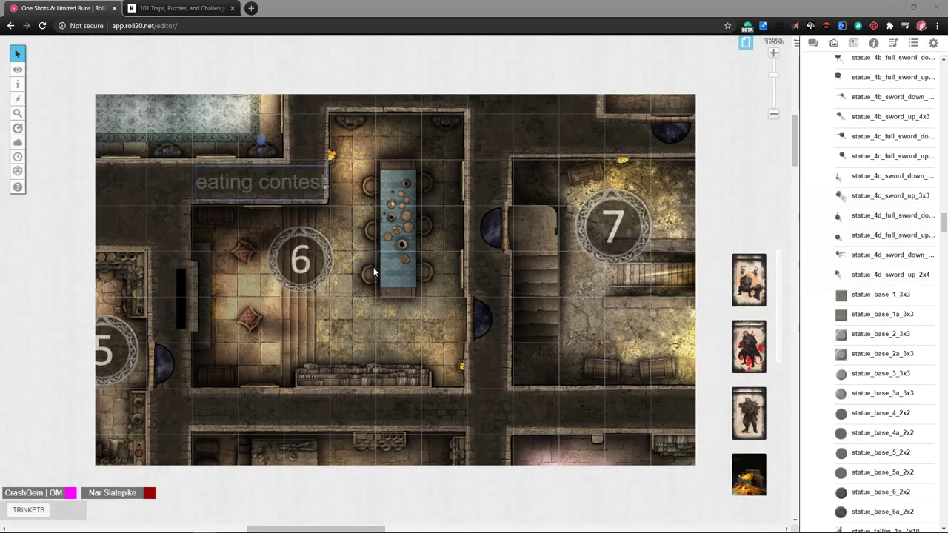
{"action": "scroll", "coordinate": [343, 281], "scroll_direction": "down", "scroll_amount": 4}
{"action": "scroll", "coordinate": [343, 282], "scroll_direction": "left", "scroll_amount": 2}
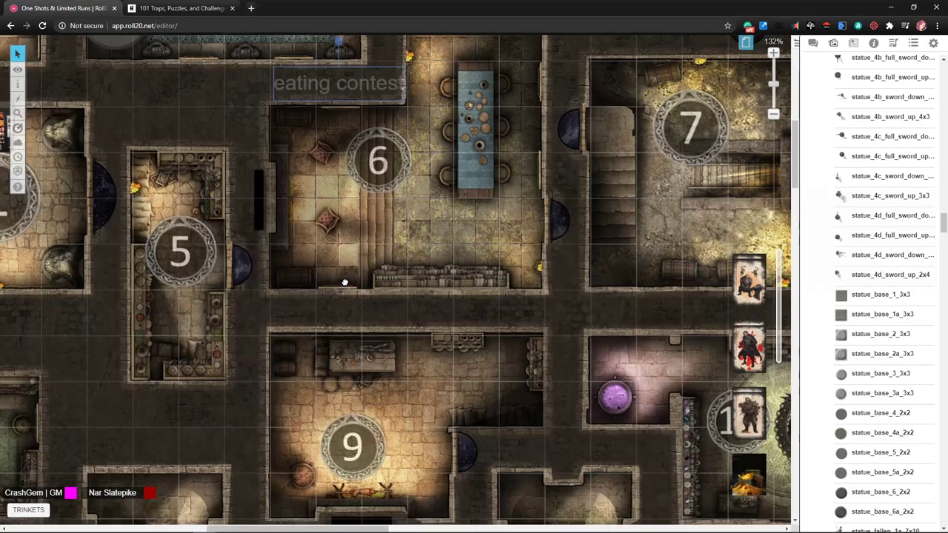
{"action": "scroll", "coordinate": [337, 251], "scroll_direction": "down", "scroll_amount": 1}
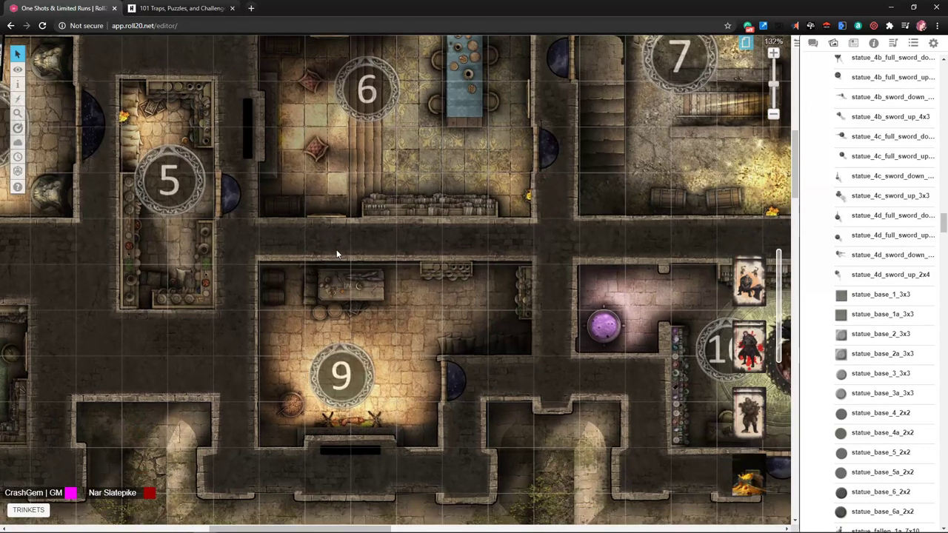
{"action": "scroll", "coordinate": [314, 245], "scroll_direction": "up", "scroll_amount": 2}
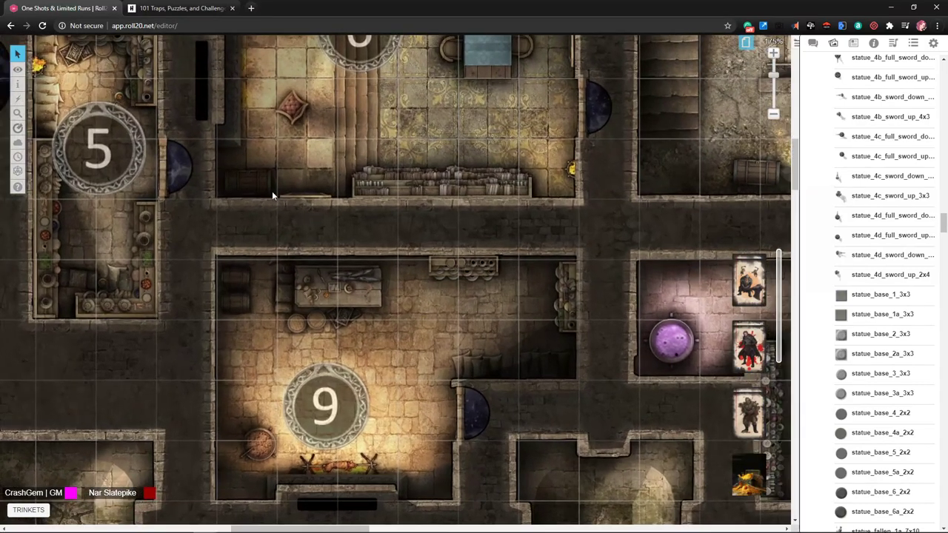
{"action": "scroll", "coordinate": [272, 192], "scroll_direction": "up", "scroll_amount": 1}
{"action": "left_click", "coordinate": [178, 7]}
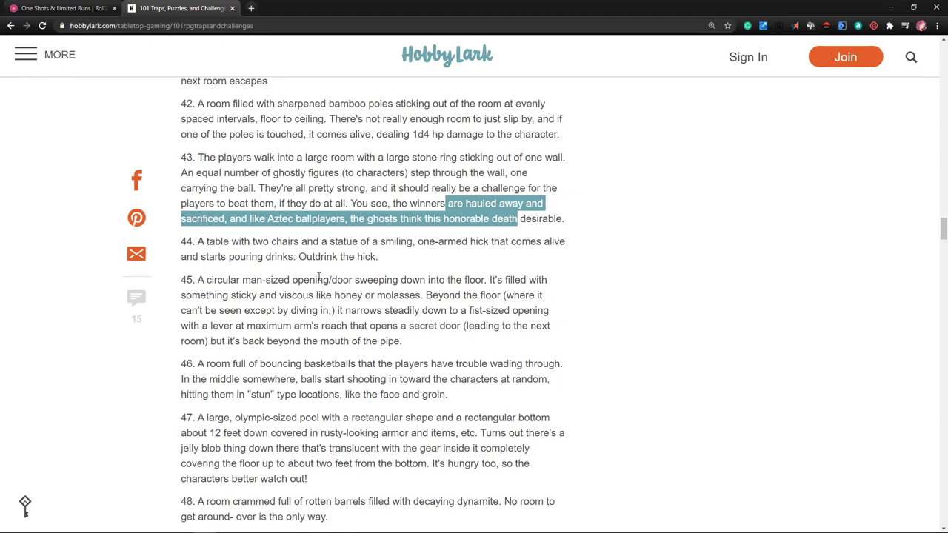
{"action": "scroll", "coordinate": [322, 281], "scroll_direction": "down", "scroll_amount": 1}
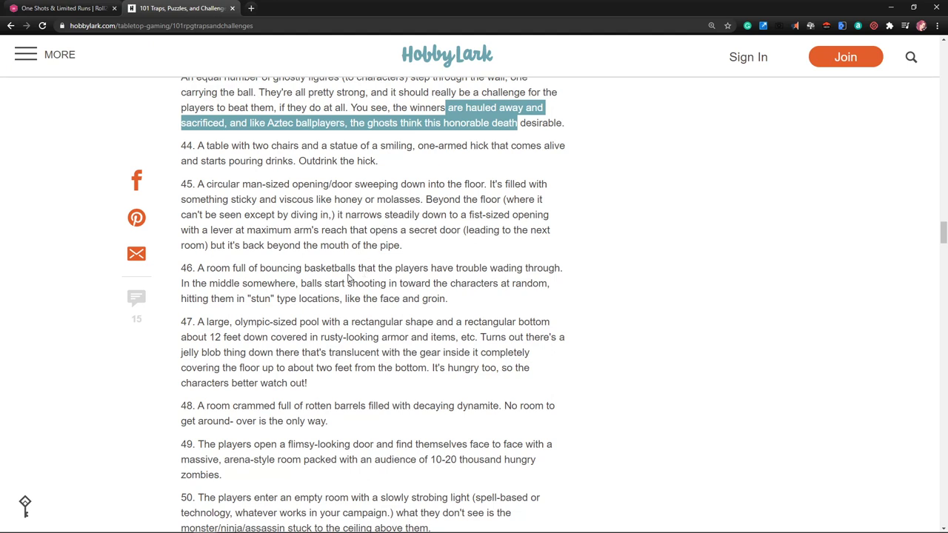
Read trap ideas 44 to 51 on the HobbyLark page, and switch to Roll20 to examine dungeon rooms 5 to 10 for suitable places.
{"action": "scroll", "coordinate": [398, 270], "scroll_direction": "down", "scroll_amount": 1}
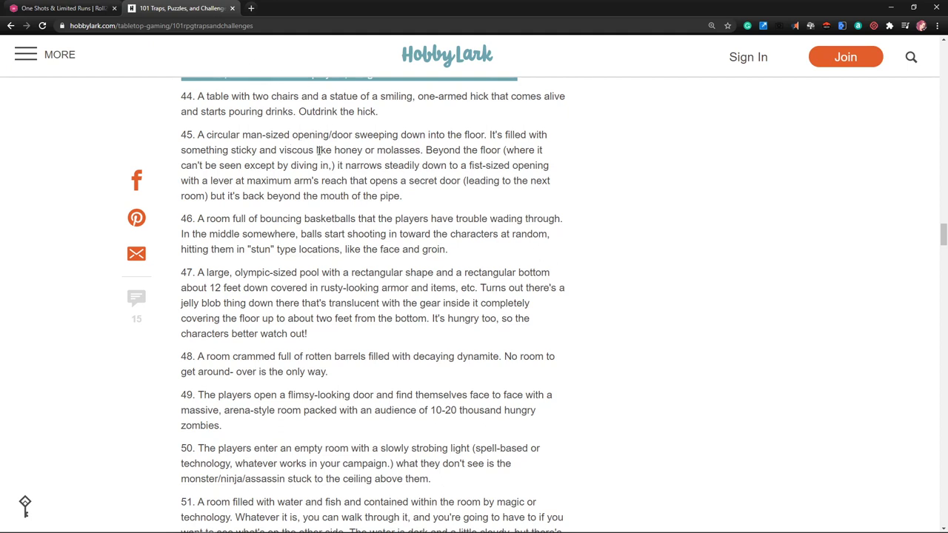
{"action": "scroll", "coordinate": [320, 150], "scroll_direction": "down", "scroll_amount": 2}
{"action": "left_click", "coordinate": [32, 10]}
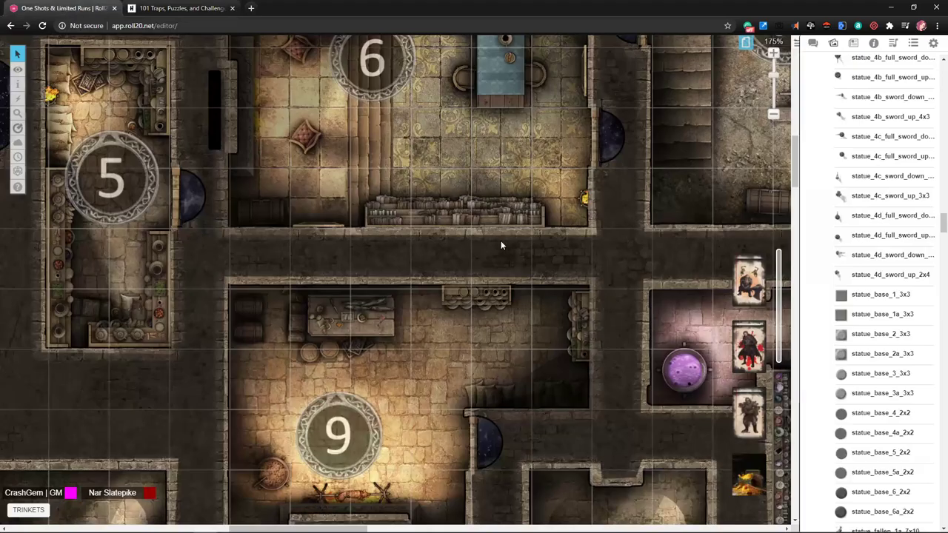
{"action": "scroll", "coordinate": [501, 245], "scroll_direction": "down", "scroll_amount": 3}
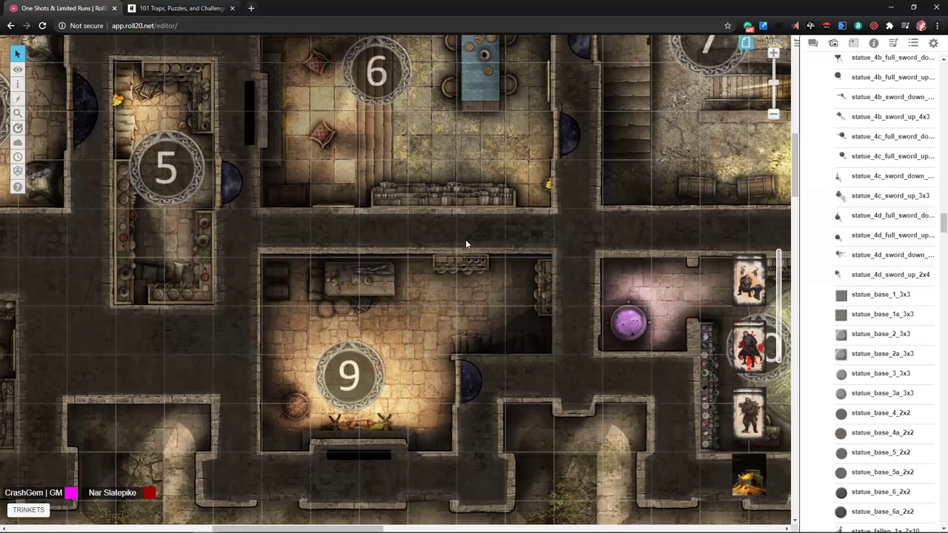
{"action": "scroll", "coordinate": [430, 228], "scroll_direction": "up", "scroll_amount": 1}
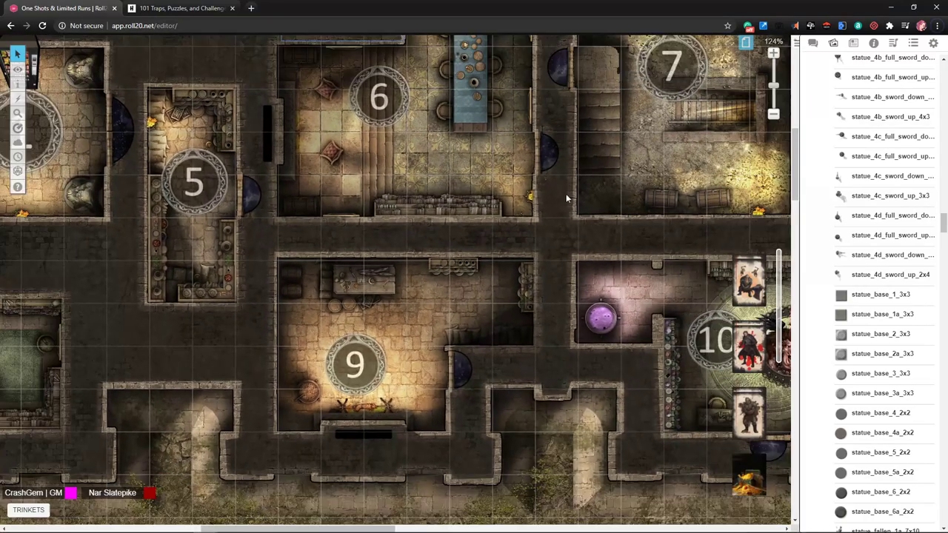
{"action": "left_click_drag", "start_coordinate": [525, 226], "coordinate": [487, 283]}
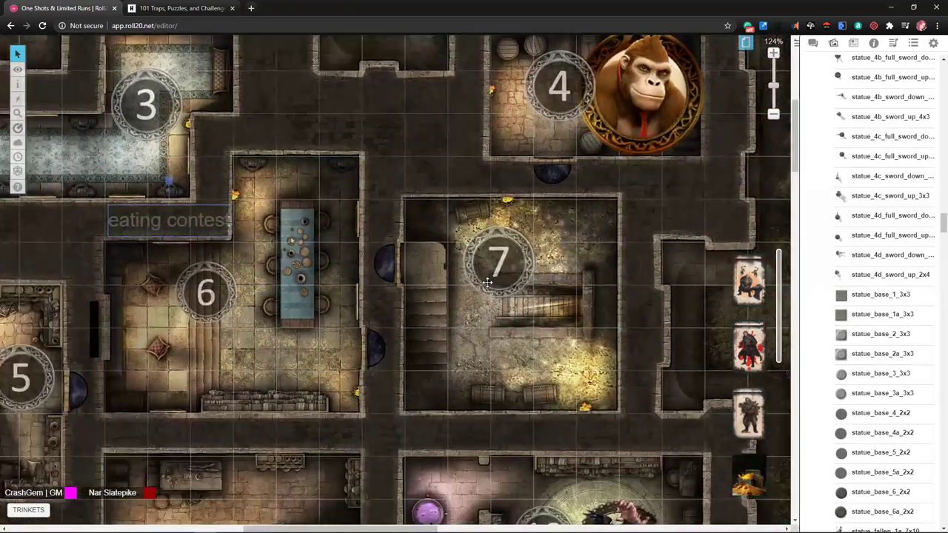
{"action": "scroll", "coordinate": [488, 282], "scroll_direction": "down", "scroll_amount": 8}
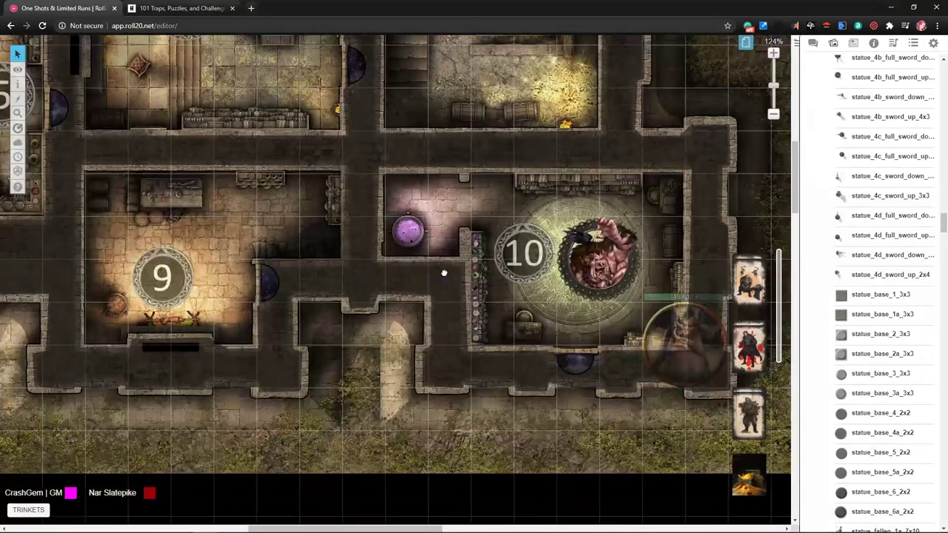
{"action": "scroll", "coordinate": [443, 273], "scroll_direction": "down", "scroll_amount": 2}
{"action": "scroll", "coordinate": [443, 274], "scroll_direction": "up", "scroll_amount": 1}
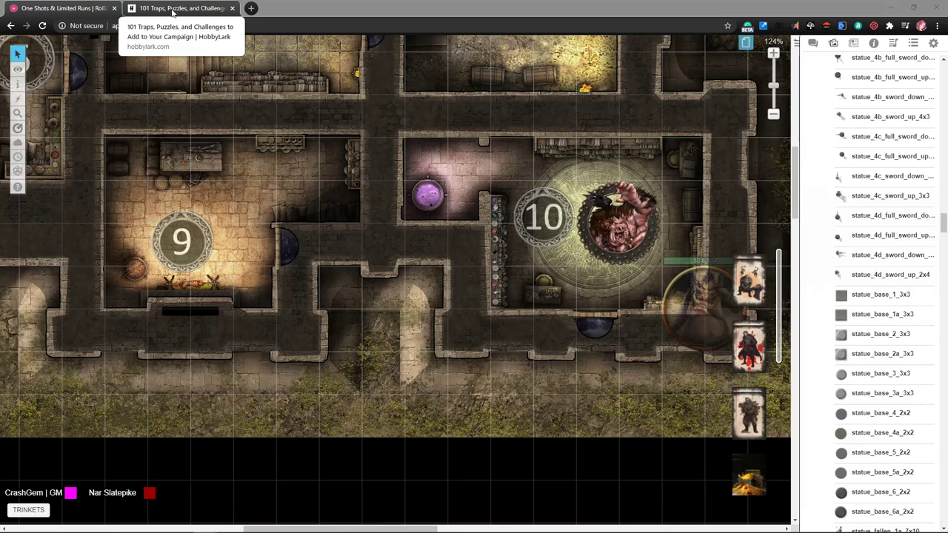
Return to the HobbyLark trap list and read ideas 45 to 53.
{"action": "left_click", "coordinate": [173, 10]}
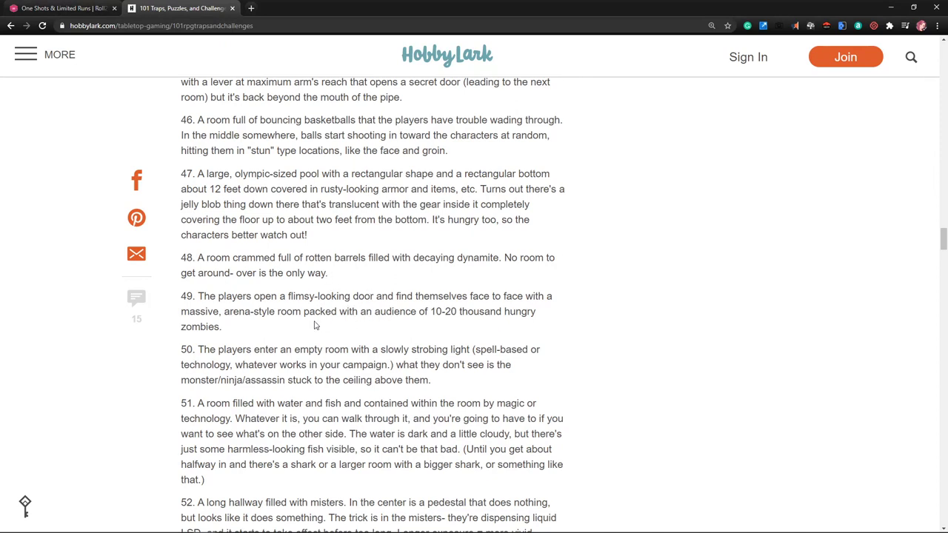
{"action": "scroll", "coordinate": [312, 318], "scroll_direction": "down", "scroll_amount": 1}
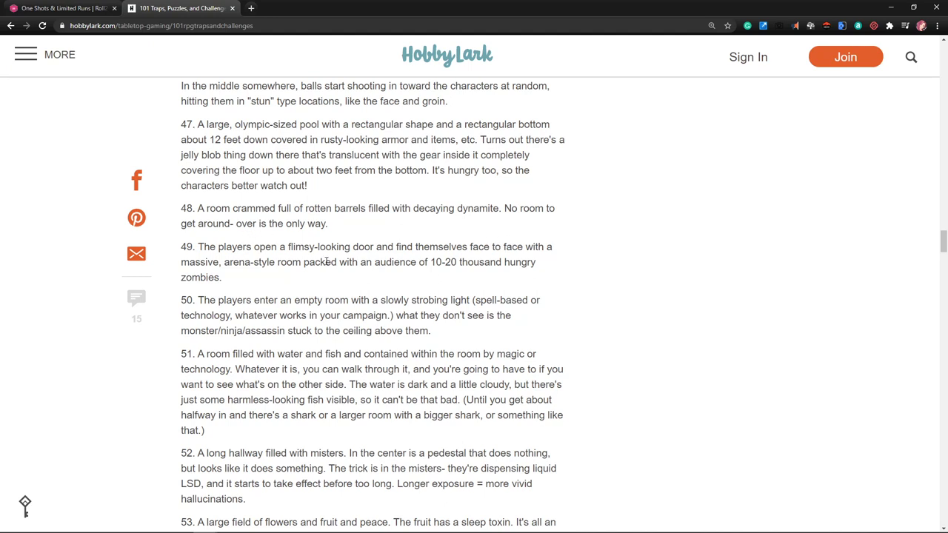
{"action": "scroll", "coordinate": [333, 247], "scroll_direction": "up", "scroll_amount": 2}
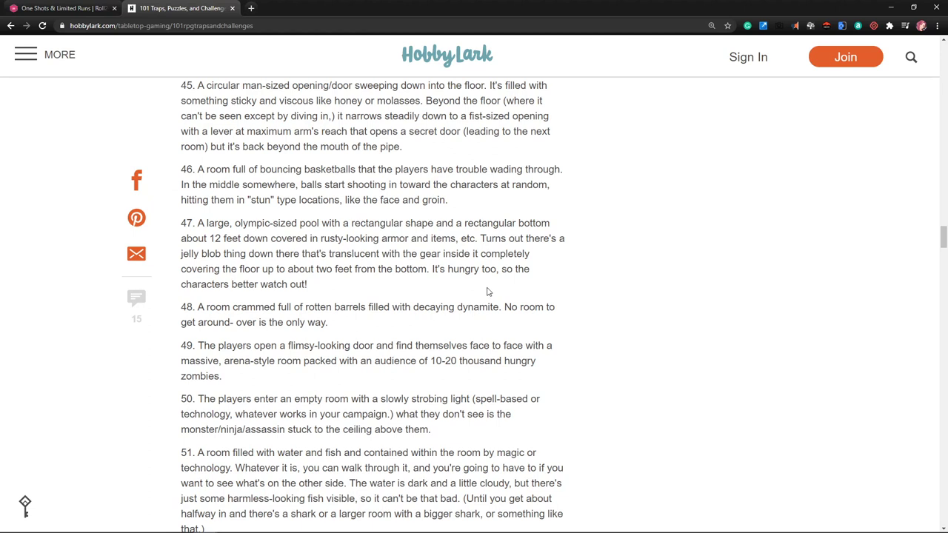
{"action": "scroll", "coordinate": [487, 292], "scroll_direction": "down", "scroll_amount": 2}
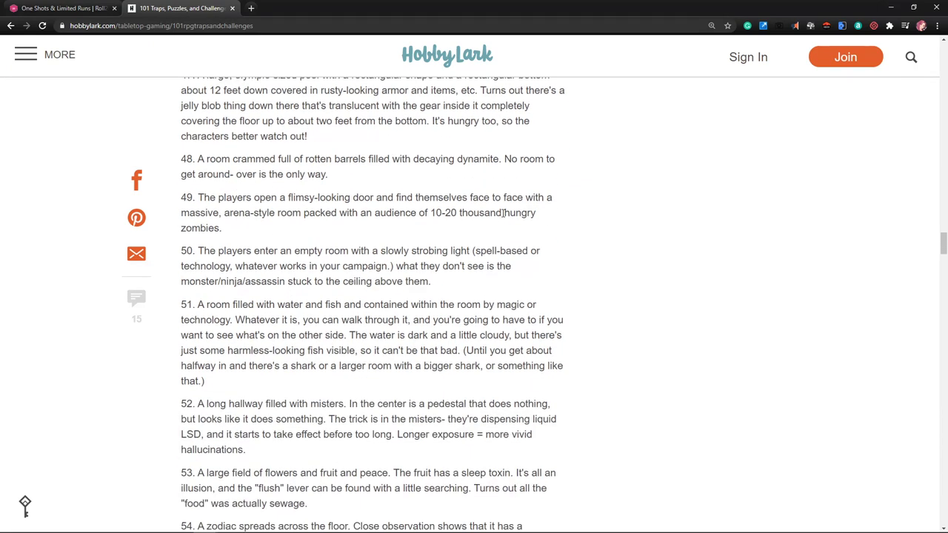
Switch to the Roll20 map and paste a copy of the "eating contest" label just above room 5.
{"action": "left_click", "coordinate": [63, 9]}
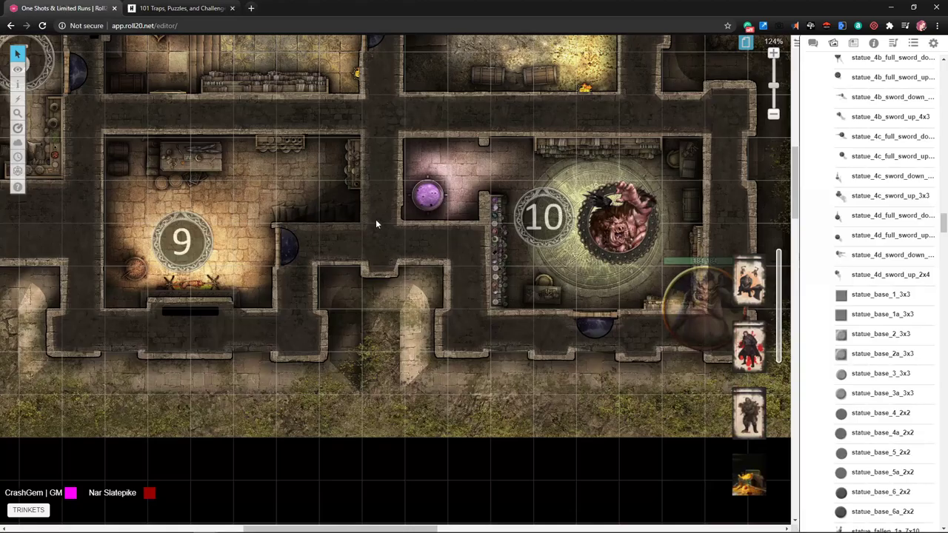
{"action": "scroll", "coordinate": [326, 252], "scroll_direction": "up", "scroll_amount": 1}
{"action": "scroll", "coordinate": [223, 226], "scroll_direction": "up", "scroll_amount": 7}
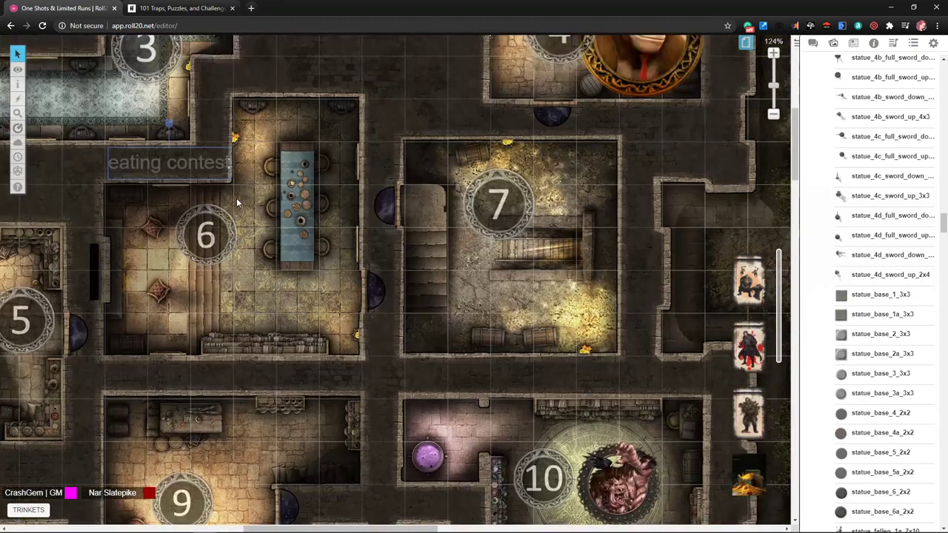
{"action": "scroll", "coordinate": [200, 222], "scroll_direction": "up", "scroll_amount": 4}
{"action": "scroll", "coordinate": [222, 245], "scroll_direction": "left", "scroll_amount": 1}
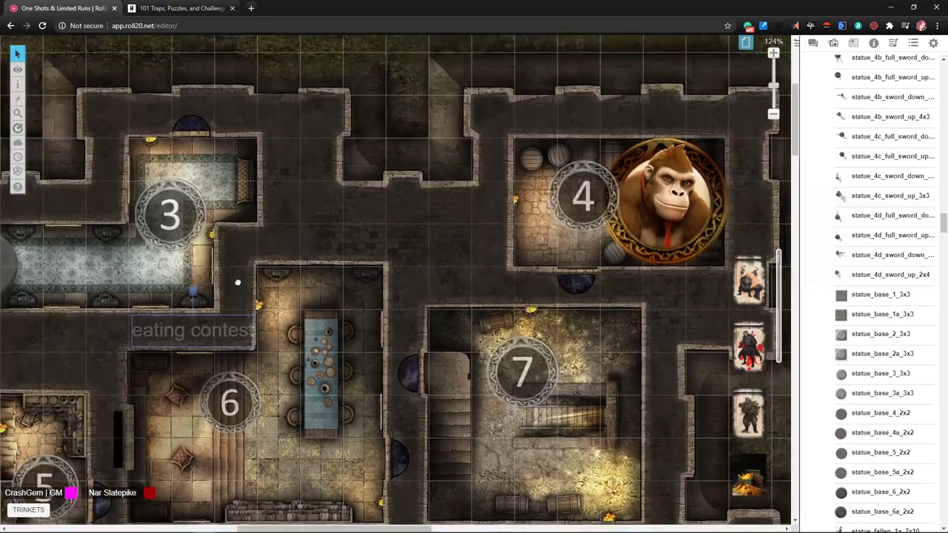
{"action": "scroll", "coordinate": [280, 232], "scroll_direction": "down", "scroll_amount": 6}
{"action": "scroll", "coordinate": [279, 232], "scroll_direction": "left", "scroll_amount": 6}
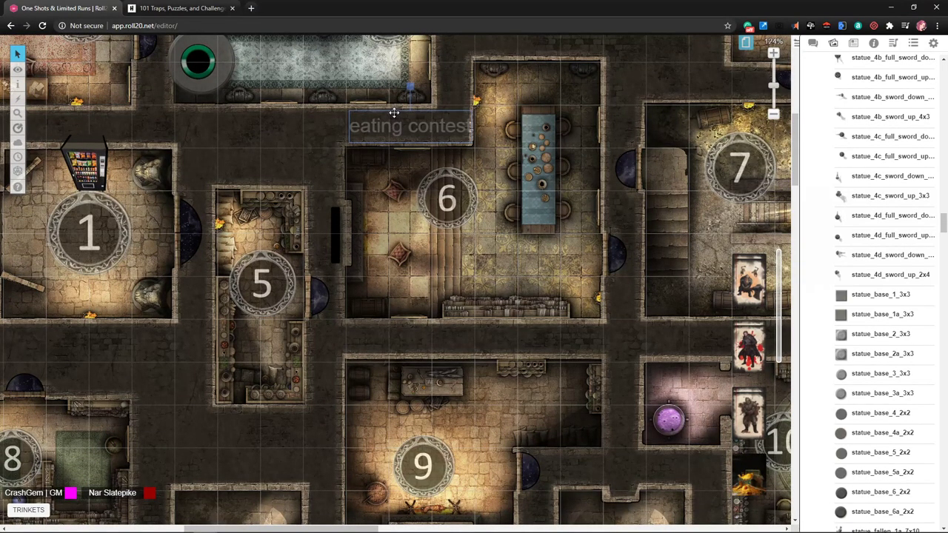
{"action": "left_click", "coordinate": [240, 159]}
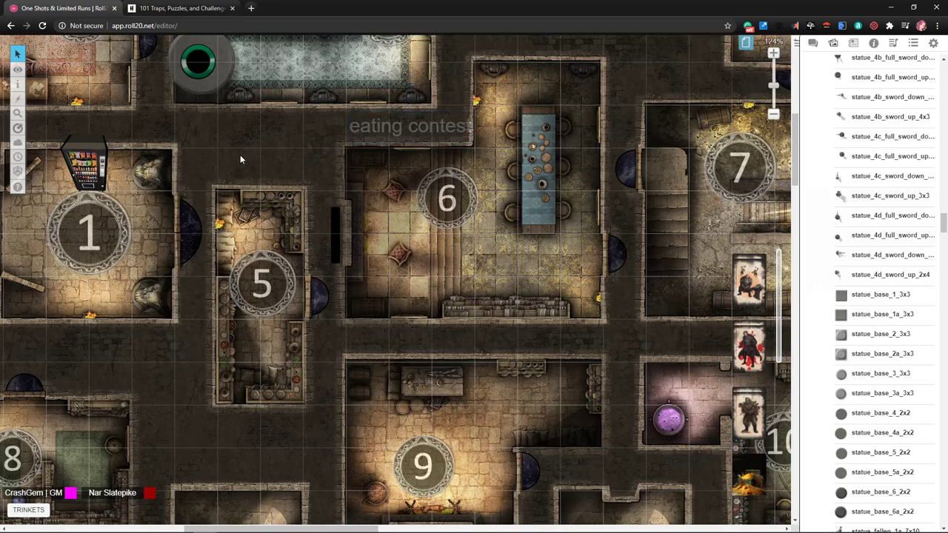
{"action": "key", "text": "ctrl+v"}
{"action": "left_click", "coordinate": [260, 161]}
{"action": "left_click_drag", "start_coordinate": [261, 161], "coordinate": [271, 163]}
{"action": "double_click", "coordinate": [271, 163]}
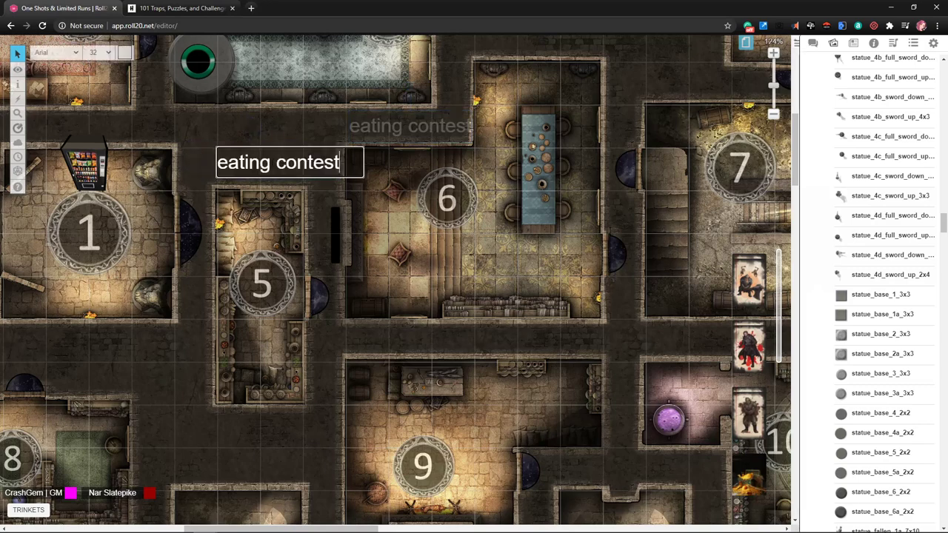
{"action": "left_click_drag", "start_coordinate": [271, 163], "coordinate": [219, 163]}
{"action": "left_click", "coordinate": [215, 163]}
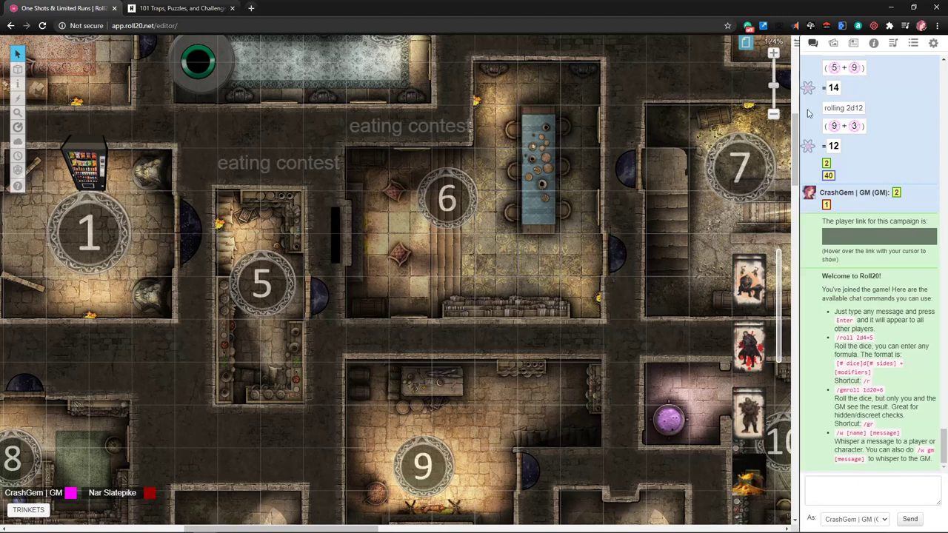
{"action": "left_click", "coordinate": [832, 43]}
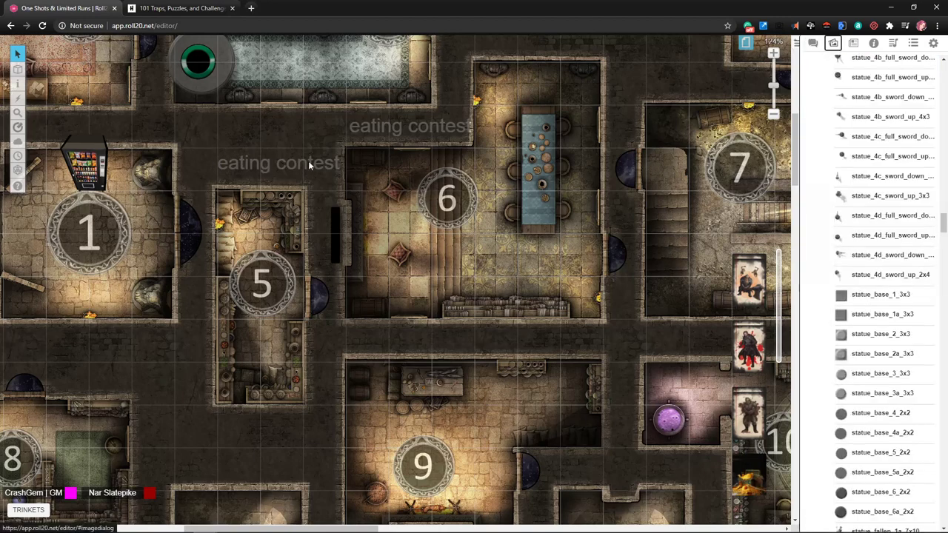
{"action": "left_click", "coordinate": [853, 42]}
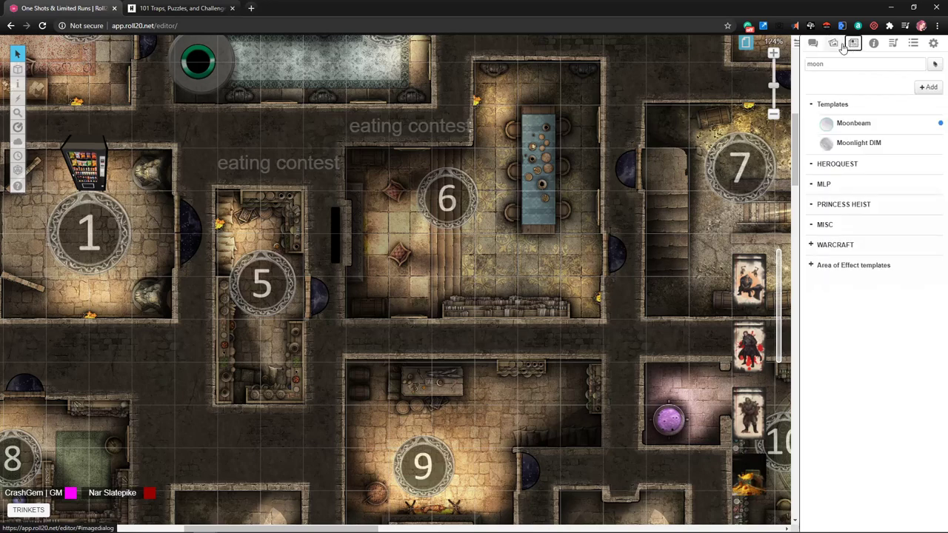
On the GM Info Overlay layer, change the label above room 5 to "gelatinous cubes?".
{"action": "mouse_move", "coordinate": [18, 69]}
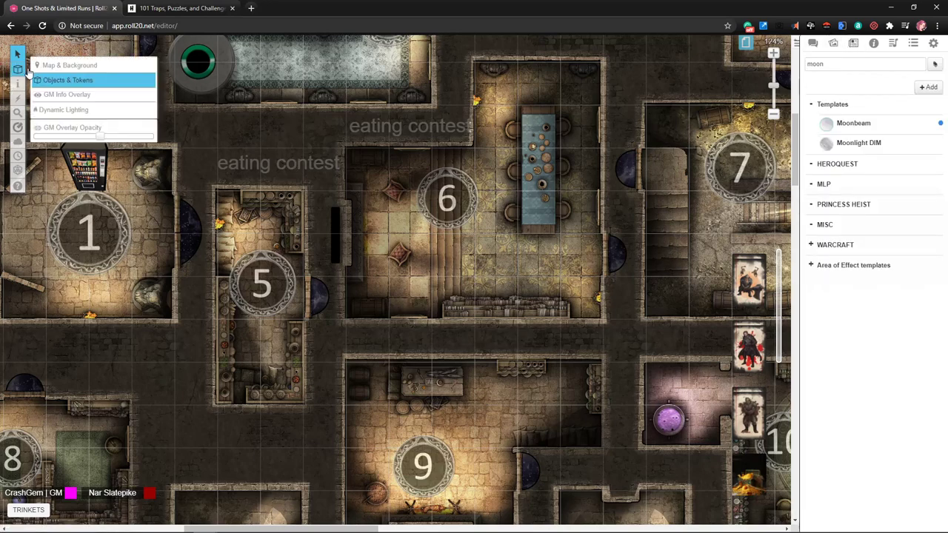
{"action": "left_click", "coordinate": [66, 94]}
{"action": "double_click", "coordinate": [269, 151]}
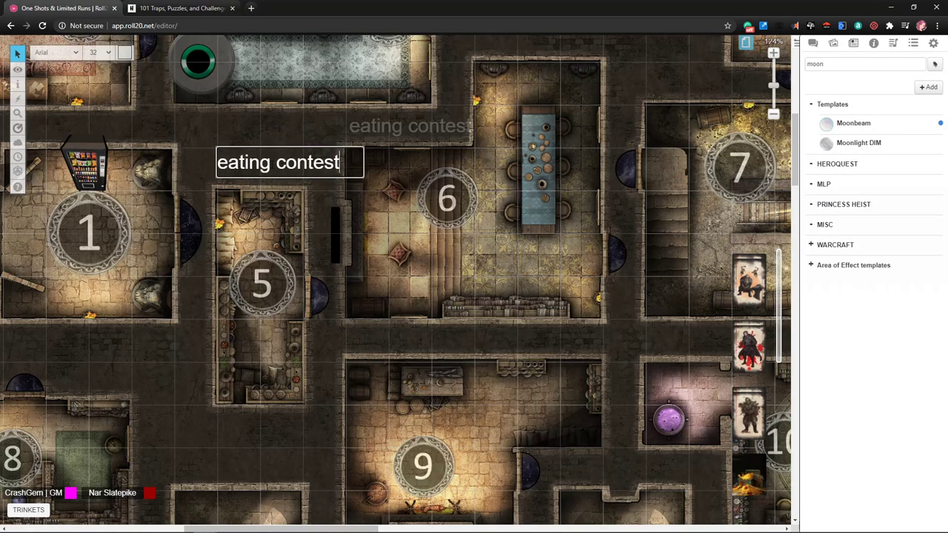
{"action": "key", "text": "ctrl+a"}
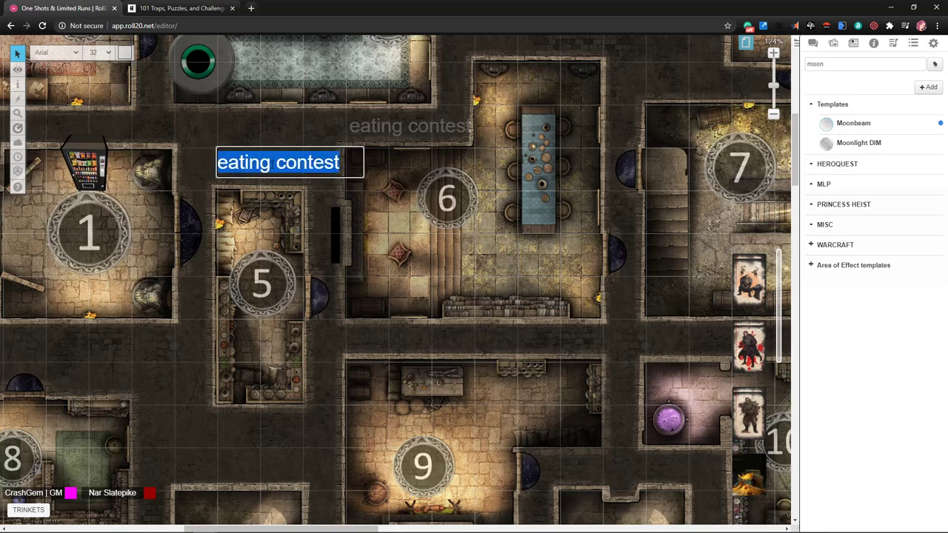
{"action": "type", "text": "gel"}
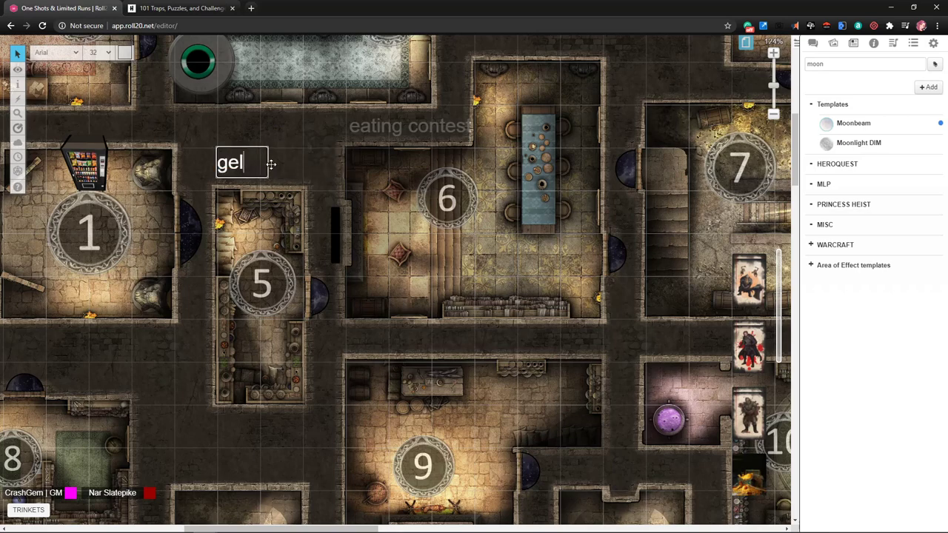
{"action": "type", "text": "atinous cubes?"}
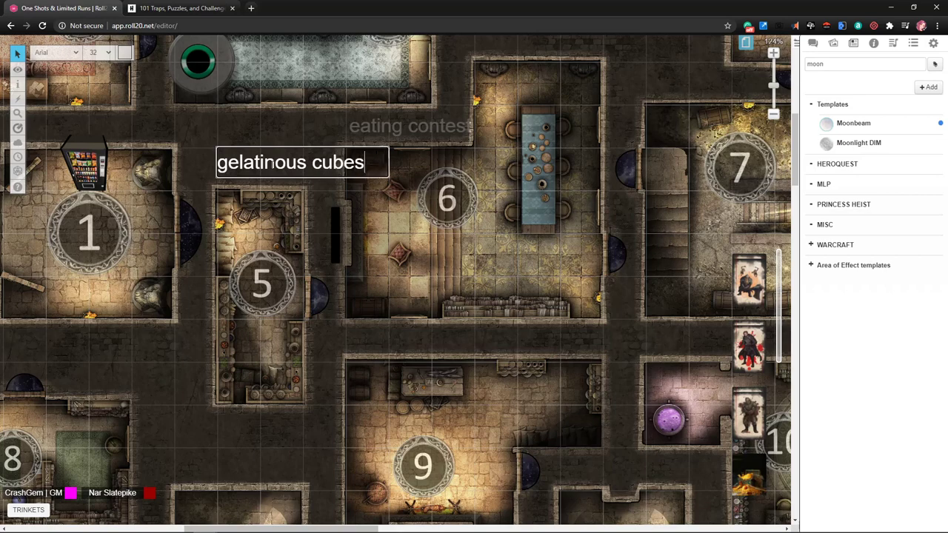
{"action": "left_click", "coordinate": [227, 104]}
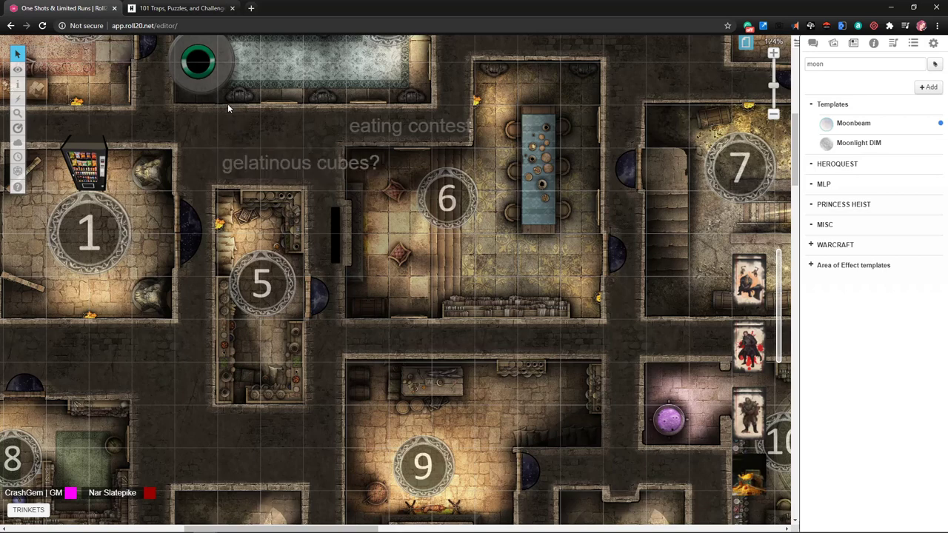
Consult the HobbyLark trap list again, and return to Roll20 to search the art library's tokens for "cube".
{"action": "left_click", "coordinate": [171, 7]}
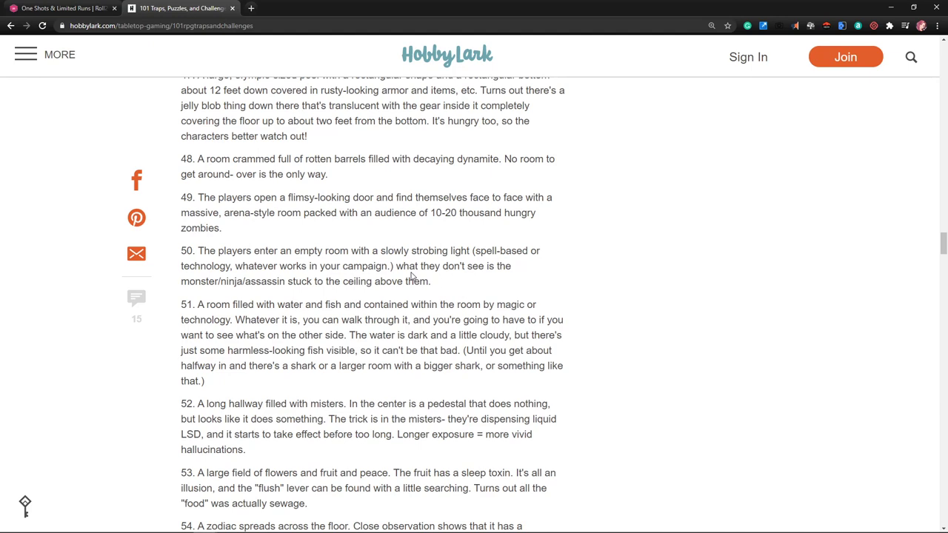
{"action": "left_click", "coordinate": [85, 10]}
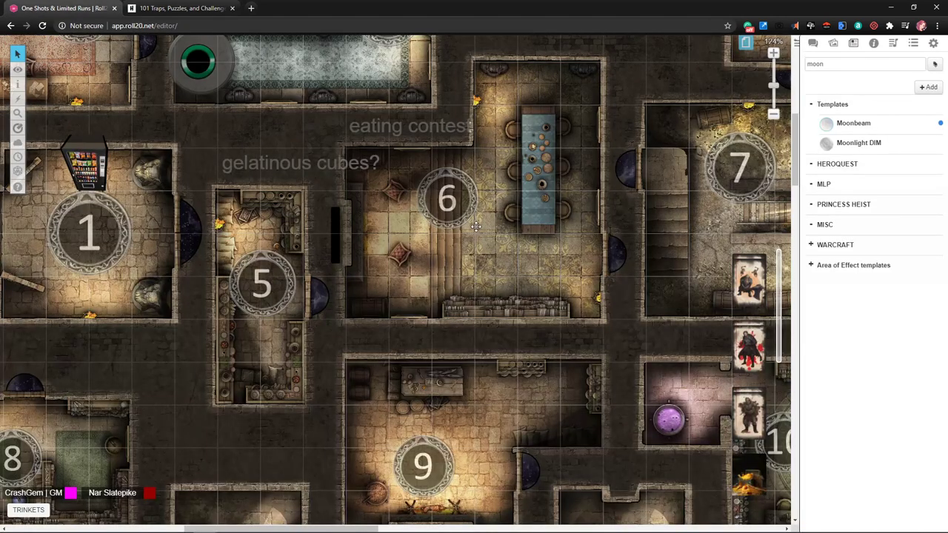
{"action": "scroll", "coordinate": [532, 218], "scroll_direction": "up", "scroll_amount": 3}
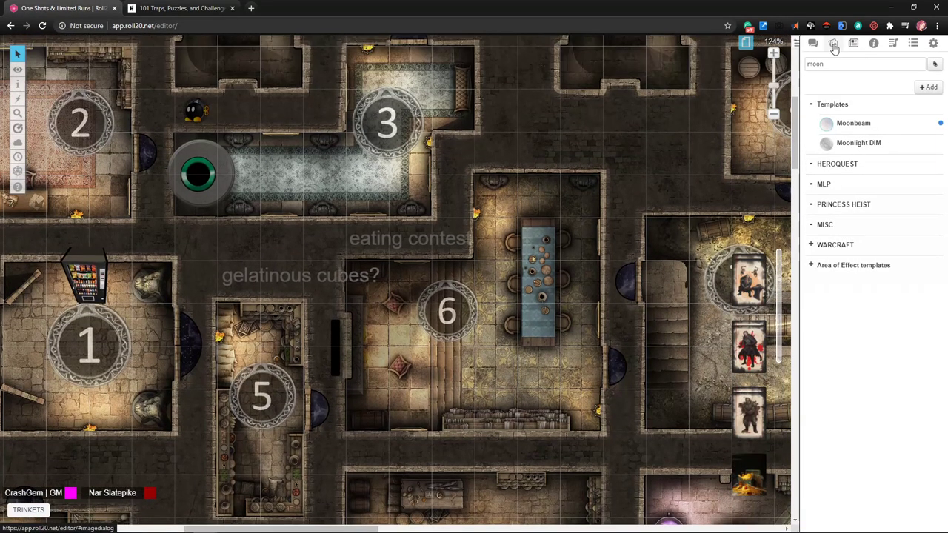
{"action": "left_click", "coordinate": [834, 47]}
{"action": "scroll", "coordinate": [932, 167], "scroll_direction": "up", "scroll_amount": 5}
{"action": "scroll", "coordinate": [932, 167], "scroll_direction": "up", "scroll_amount": 20}
{"action": "scroll", "coordinate": [916, 174], "scroll_direction": "up", "scroll_amount": 15}
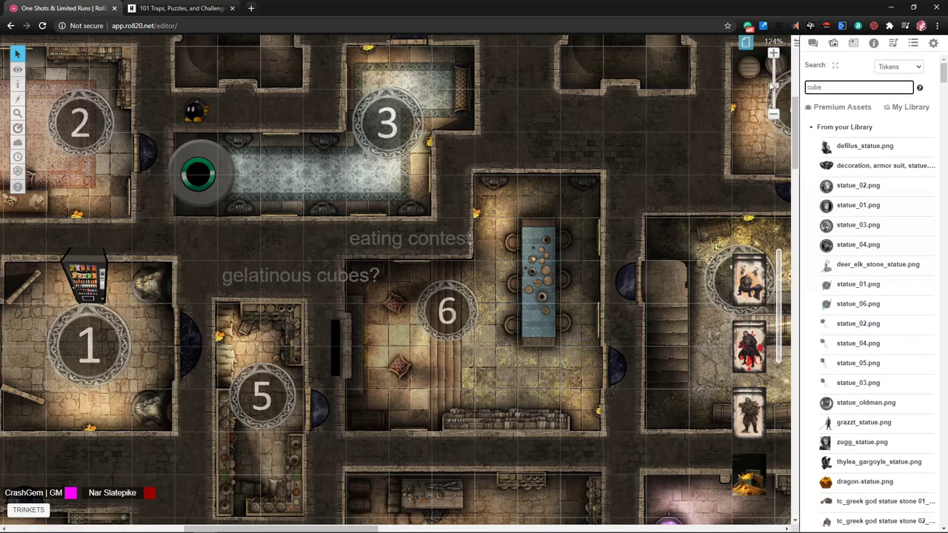
Place the gelatinouscube_rogue.png token below the dining table in room 6, scaled to about two by two grid squares.
{"action": "mouse_move", "coordinate": [892, 228]}
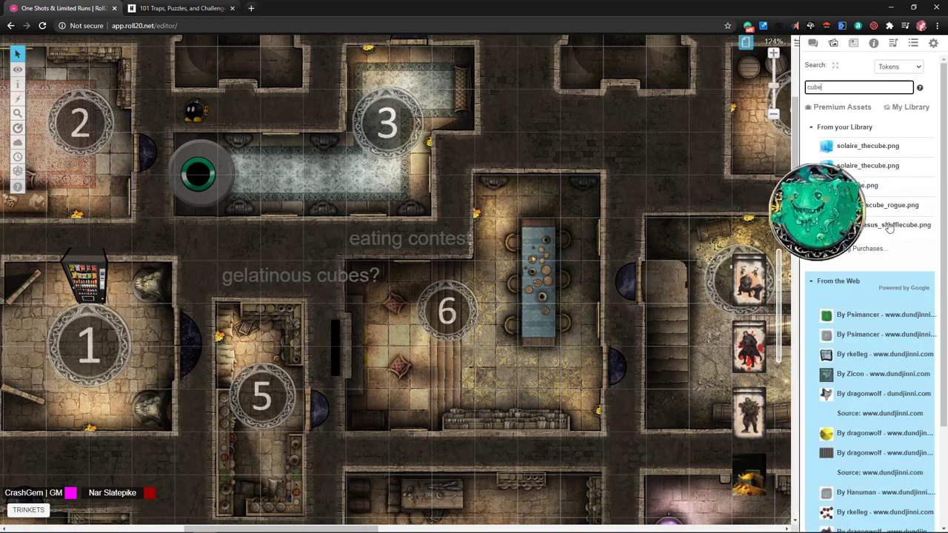
{"action": "left_click_drag", "start_coordinate": [877, 205], "coordinate": [504, 278]}
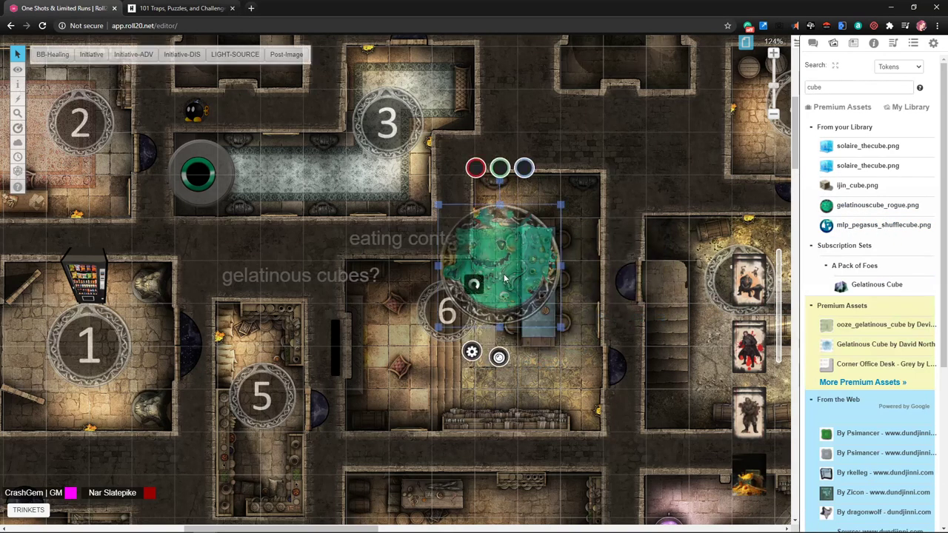
{"action": "key", "text": "shift+z"}
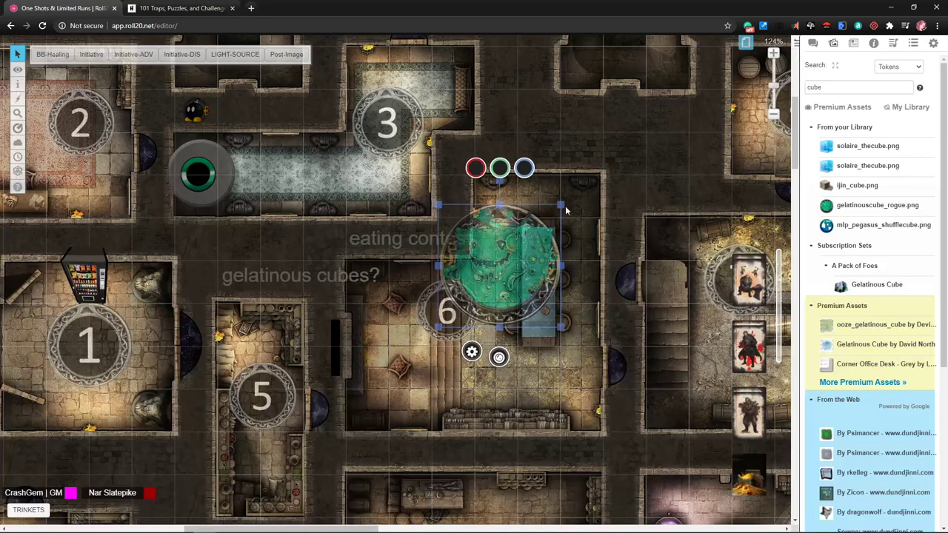
{"action": "left_click_drag", "start_coordinate": [566, 211], "coordinate": [509, 250]}
{"action": "left_click", "coordinate": [483, 279]}
{"action": "left_click_drag", "start_coordinate": [494, 311], "coordinate": [544, 373]}
{"action": "left_click_drag", "start_coordinate": [550, 424], "coordinate": [560, 433]}
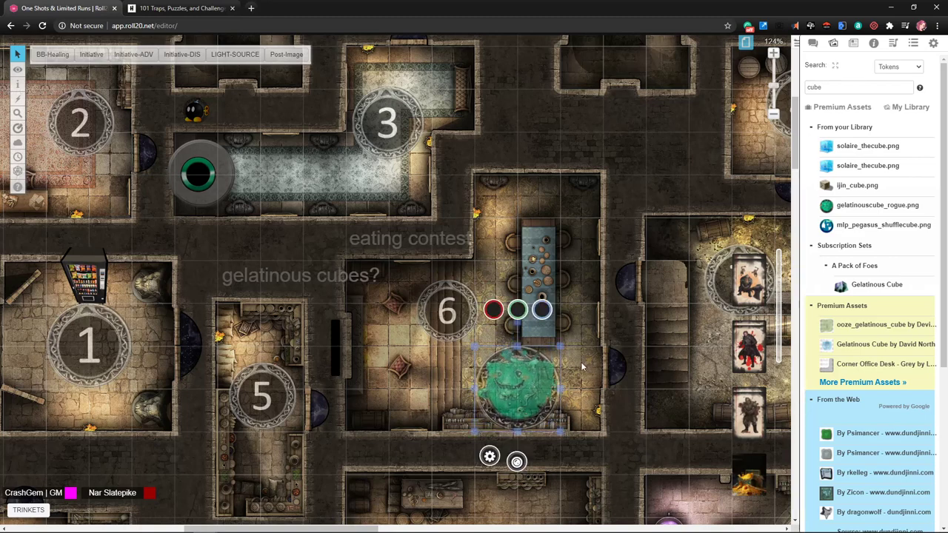
Move the gelatinous cube token off the GM Info Overlay layer to a player-visible layer.
{"action": "right_click", "coordinate": [531, 382]}
{"action": "mouse_move", "coordinate": [548, 372]}
{"action": "left_click", "coordinate": [616, 383]}
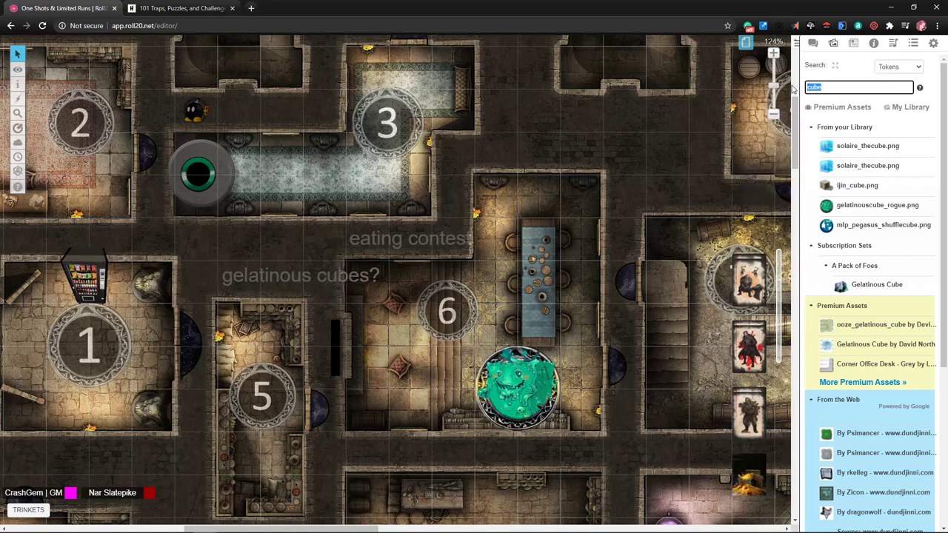
Search the tokens for "clax" and place clax_v2.png beside the lower end of the dining table in room 6.
{"action": "key", "text": "Return"}
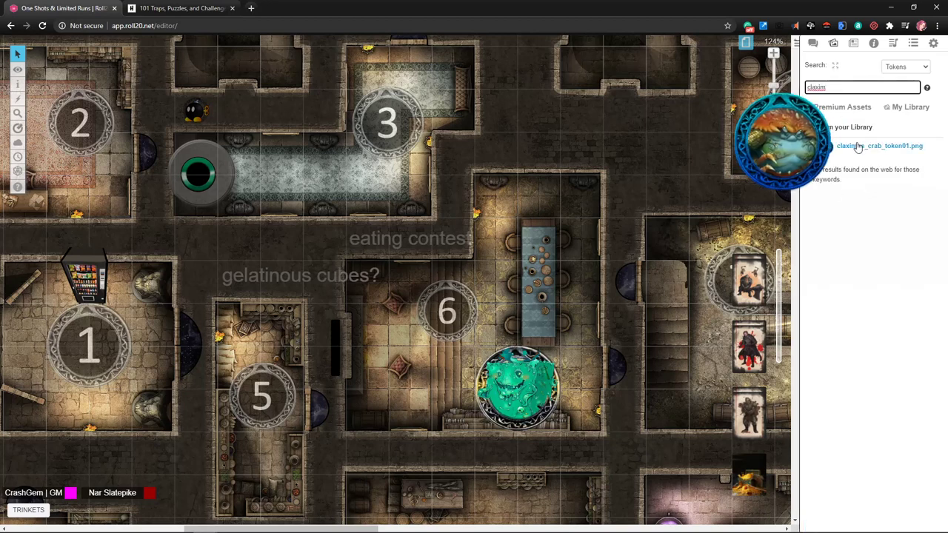
{"action": "key", "text": "Return"}
{"action": "mouse_move", "coordinate": [860, 175]}
{"action": "left_click_drag", "start_coordinate": [860, 175], "coordinate": [491, 340]}
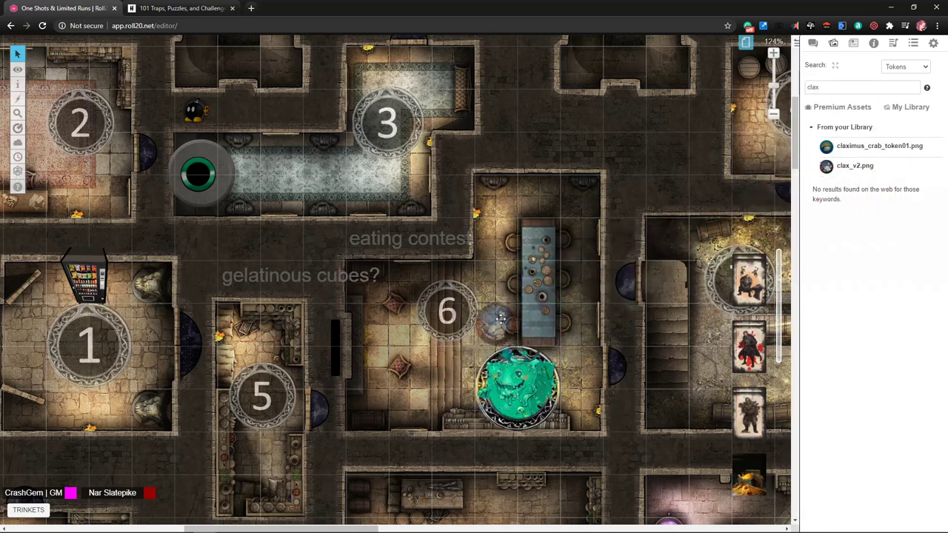
Move the clax_v2.png token in room 6 to the Token Layer.
{"action": "left_click", "coordinate": [501, 319]}
{"action": "right_click", "coordinate": [504, 314]}
{"action": "mouse_move", "coordinate": [523, 312]}
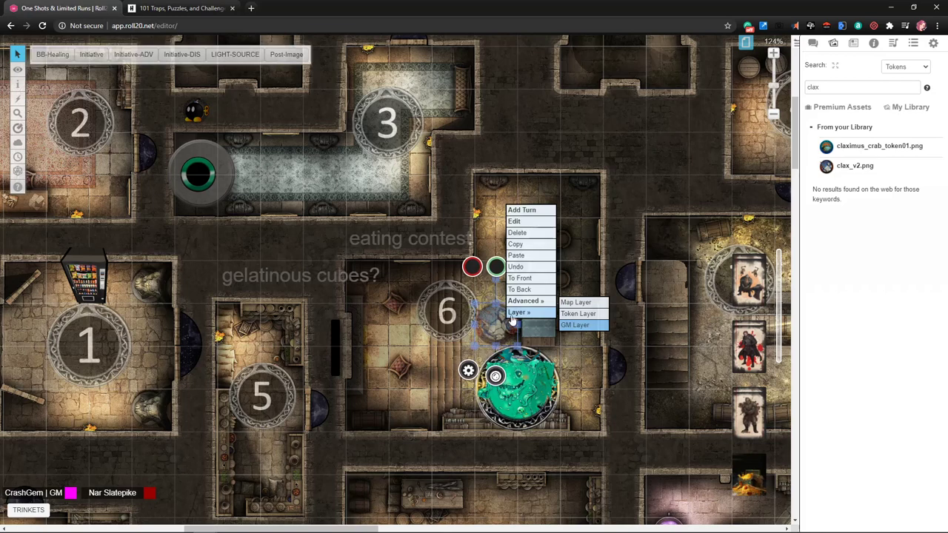
{"action": "left_click", "coordinate": [578, 313]}
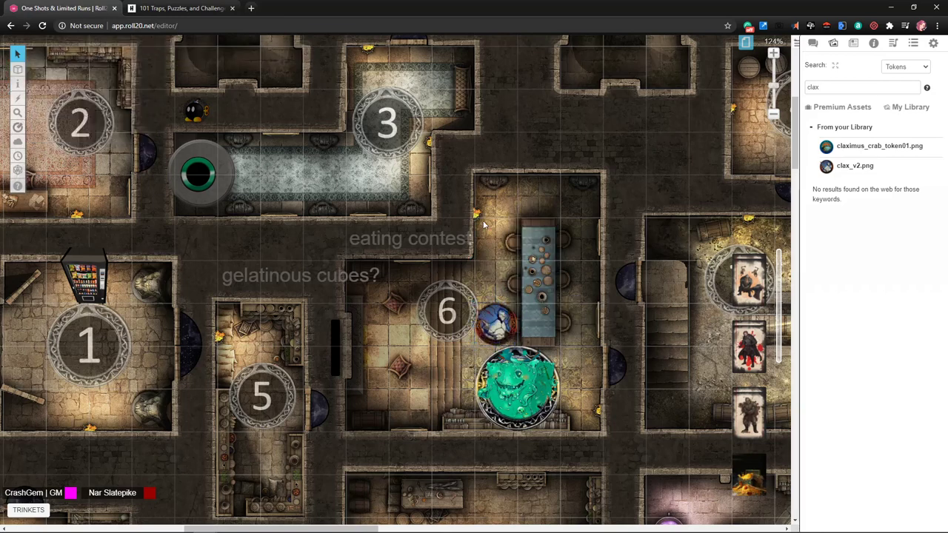
Search the tokens for "tar" and place tarrasque_baby.png in room 6.
{"action": "scroll", "coordinate": [559, 279], "scroll_direction": "up", "scroll_amount": 4}
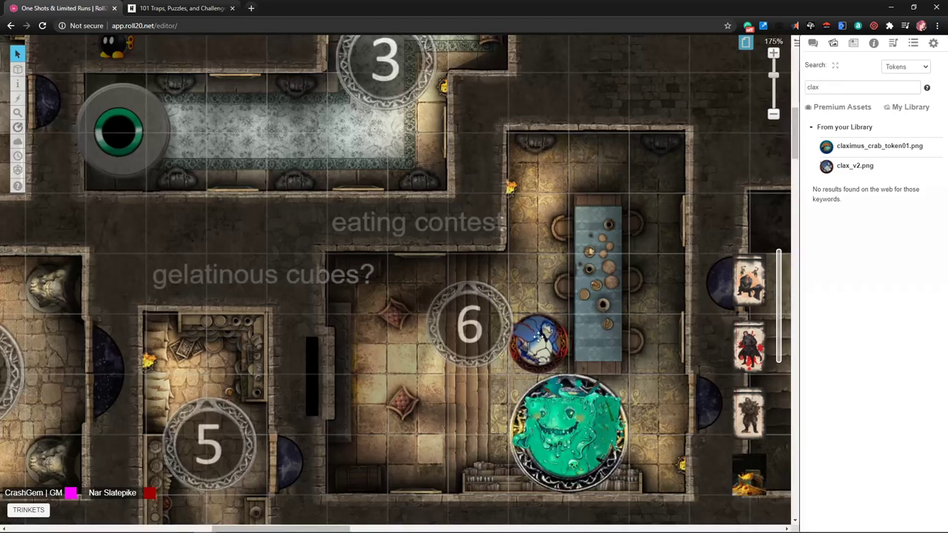
{"action": "left_click_drag", "start_coordinate": [574, 332], "coordinate": [414, 265]}
{"action": "left_click_drag", "start_coordinate": [855, 165], "coordinate": [843, 88]}
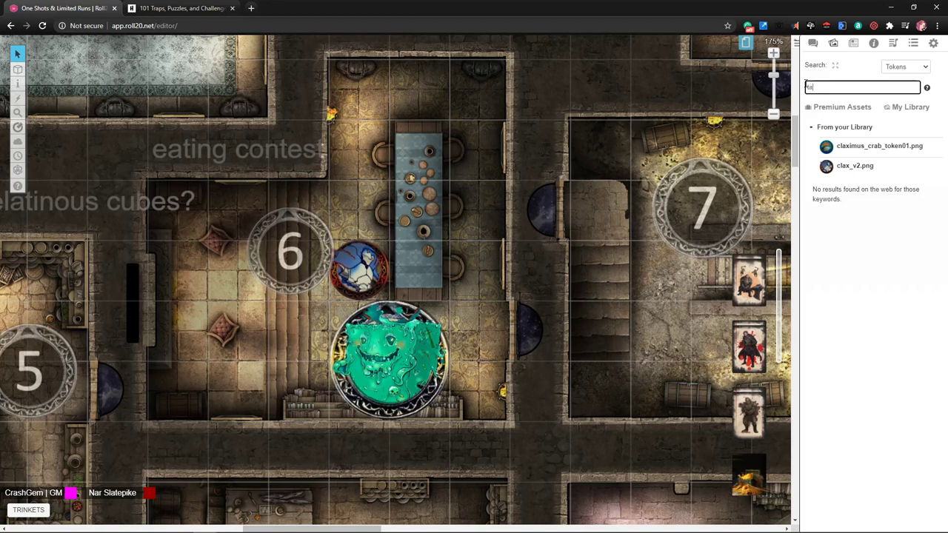
{"action": "key", "text": "Return"}
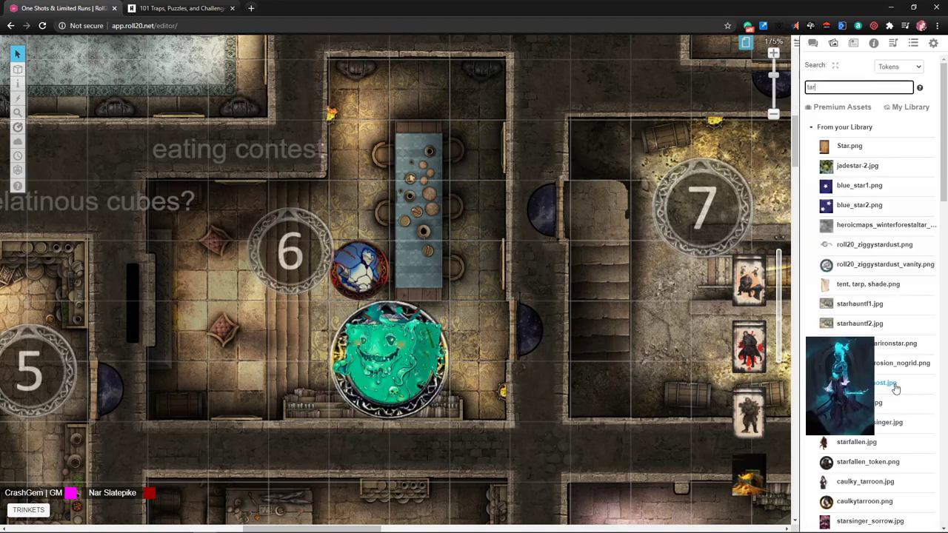
{"action": "scroll", "coordinate": [870, 267], "scroll_direction": "down", "scroll_amount": 3}
{"action": "scroll", "coordinate": [870, 274], "scroll_direction": "down", "scroll_amount": 3}
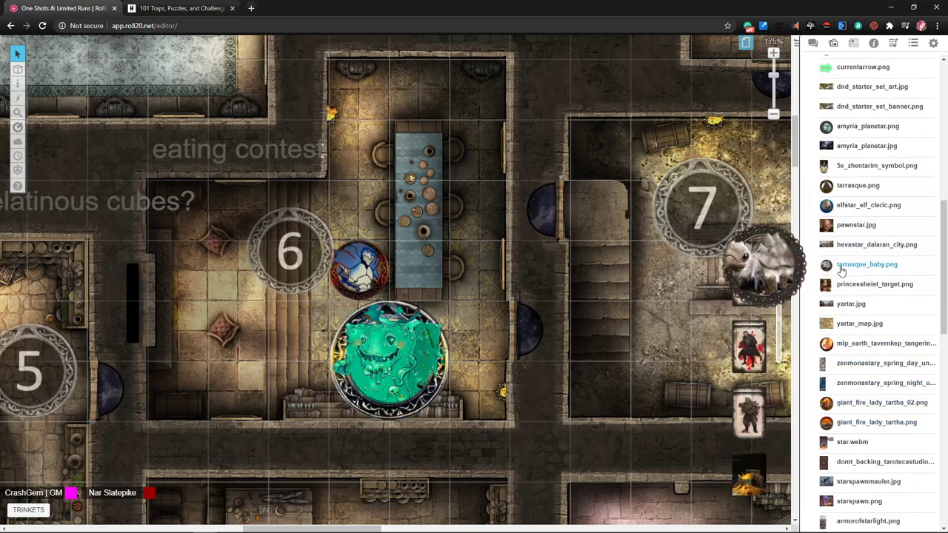
{"action": "mouse_move", "coordinate": [858, 264]}
{"action": "left_mouse_down"}
{"action": "mouse_move", "coordinate": [259, 206]}
{"action": "mouse_move", "coordinate": [333, 182]}
{"action": "mouse_move", "coordinate": [316, 199]}
{"action": "left_mouse_up"}
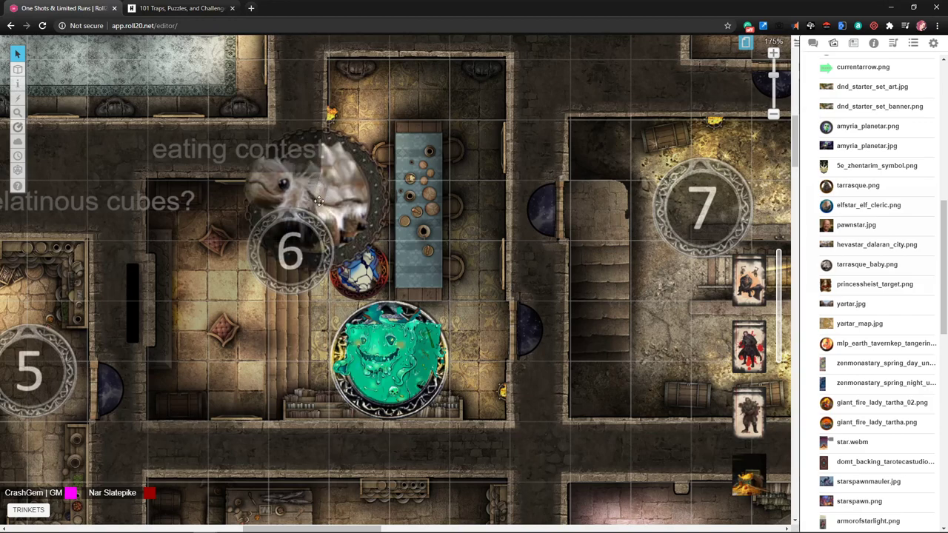
Scale the baby tarrasque token to about one grid square and seat it beside the dining table, just above the clax_v2.png token.
{"action": "mouse_move", "coordinate": [306, 189]}
{"action": "left_mouse_down"}
{"action": "mouse_move", "coordinate": [400, 215]}
{"action": "mouse_move", "coordinate": [485, 269]}
{"action": "left_mouse_up"}
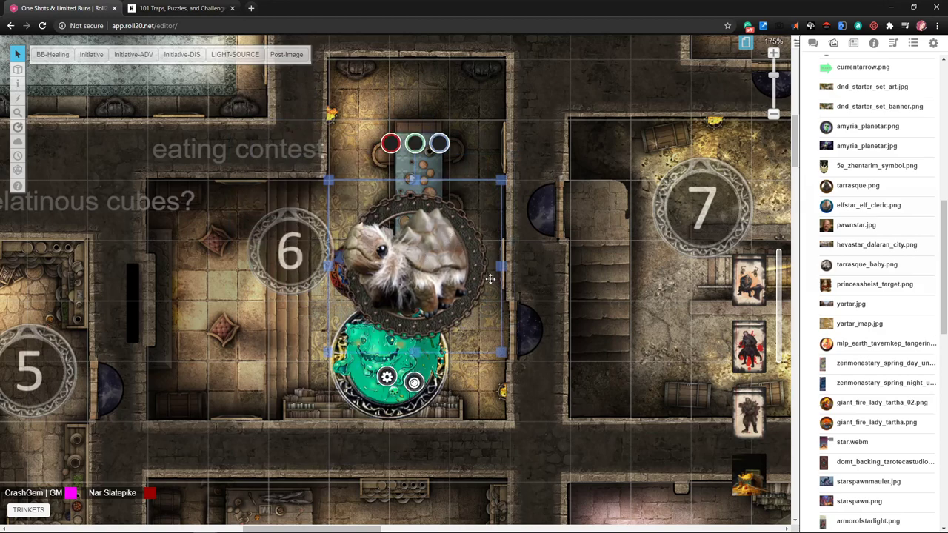
{"action": "left_click_drag", "start_coordinate": [501, 355], "coordinate": [391, 241]}
{"action": "left_click", "coordinate": [454, 305]}
Search the art library's tokens for "troll" to find a creature for room 9.
{"action": "scroll", "coordinate": [453, 306], "scroll_direction": "down", "scroll_amount": 5}
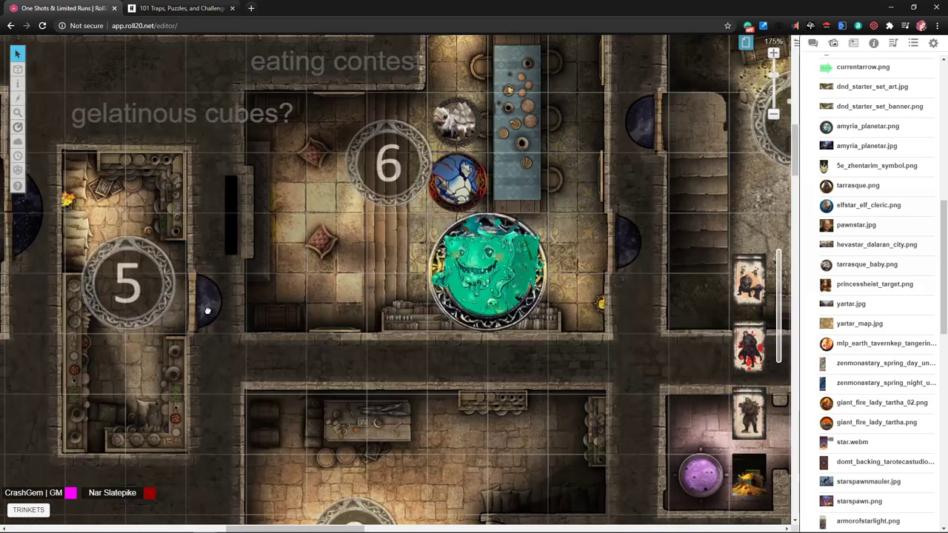
{"action": "scroll", "coordinate": [370, 370], "scroll_direction": "up", "scroll_amount": 3}
{"action": "scroll", "coordinate": [370, 370], "scroll_direction": "right", "scroll_amount": 2}
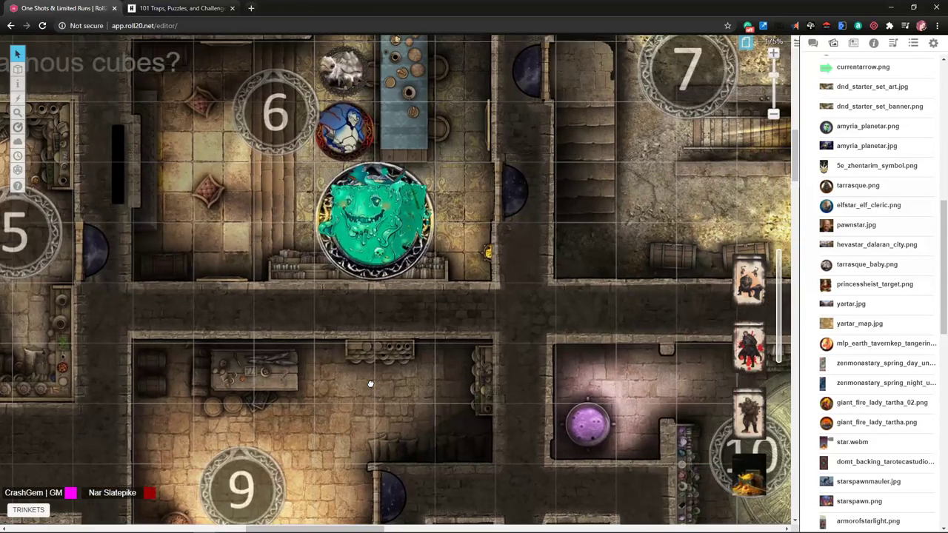
{"action": "scroll", "coordinate": [323, 427], "scroll_direction": "down", "scroll_amount": 3}
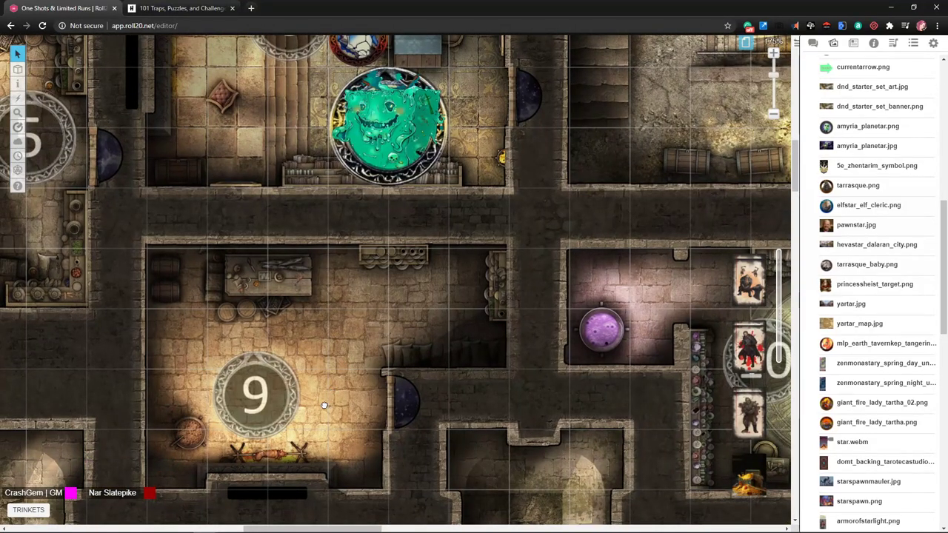
{"action": "scroll", "coordinate": [323, 405], "scroll_direction": "up", "scroll_amount": 3}
{"action": "scroll", "coordinate": [324, 405], "scroll_direction": "right", "scroll_amount": 2}
{"action": "scroll", "coordinate": [330, 408], "scroll_direction": "down", "scroll_amount": 2}
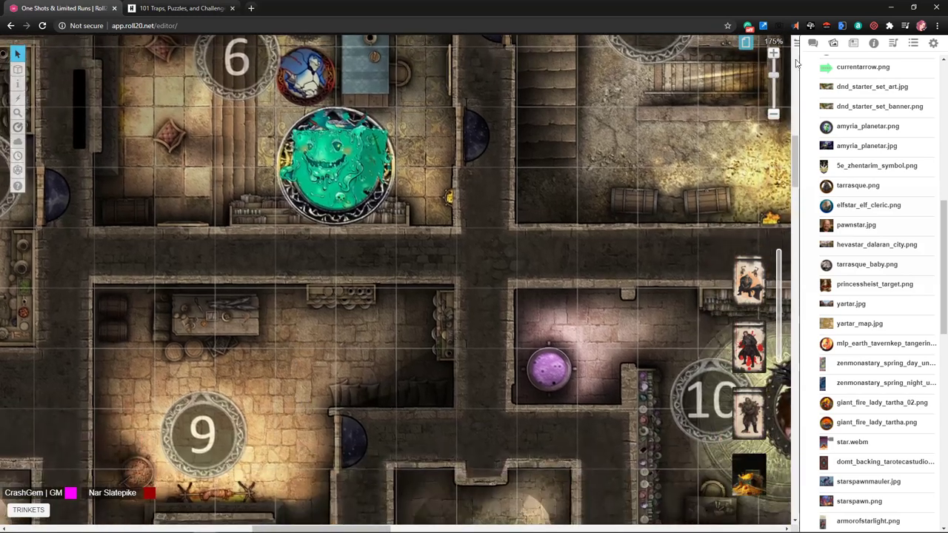
{"action": "left_click", "coordinate": [833, 43]}
{"action": "scroll", "coordinate": [868, 120], "scroll_direction": "up", "scroll_amount": 10}
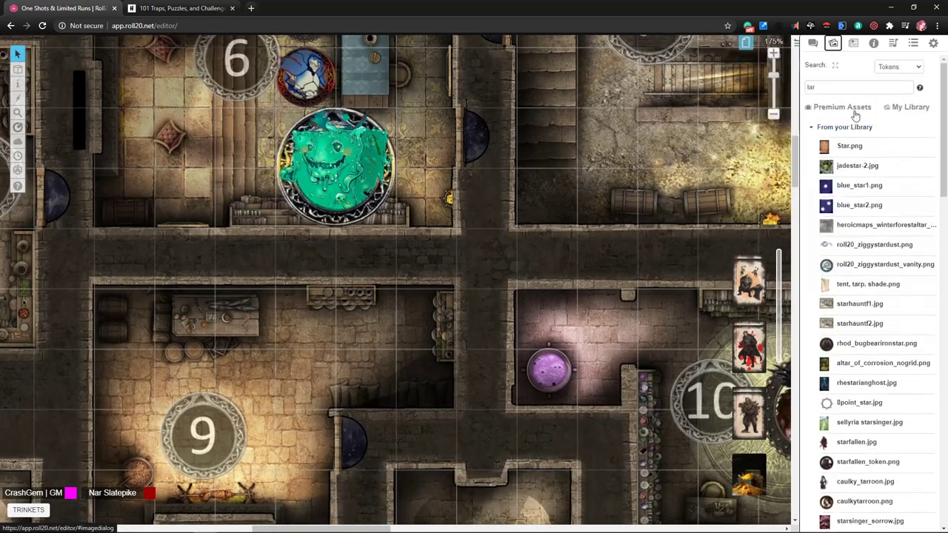
{"action": "double_click", "coordinate": [827, 83]}
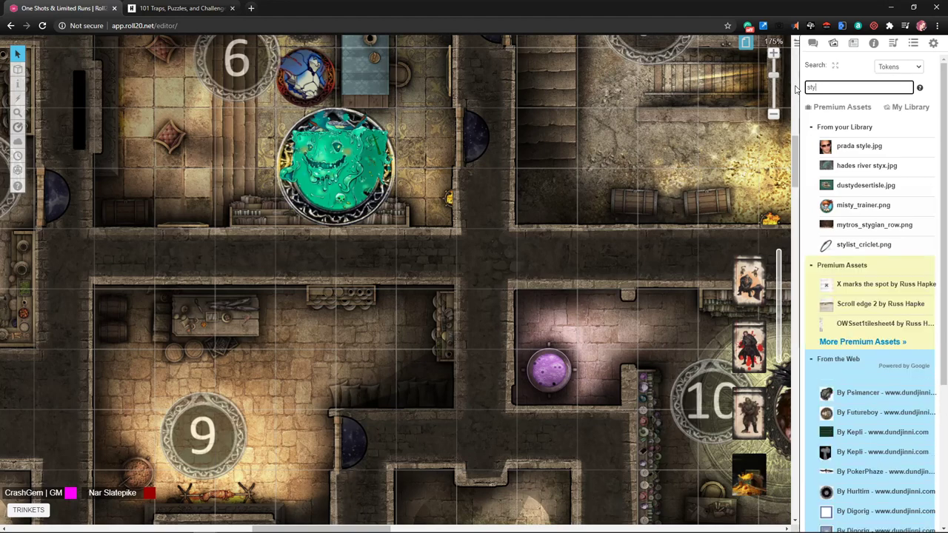
{"action": "key", "text": "BackSpace"}
{"action": "key", "text": "BackSpace"}
{"action": "type", "text": "troll"}
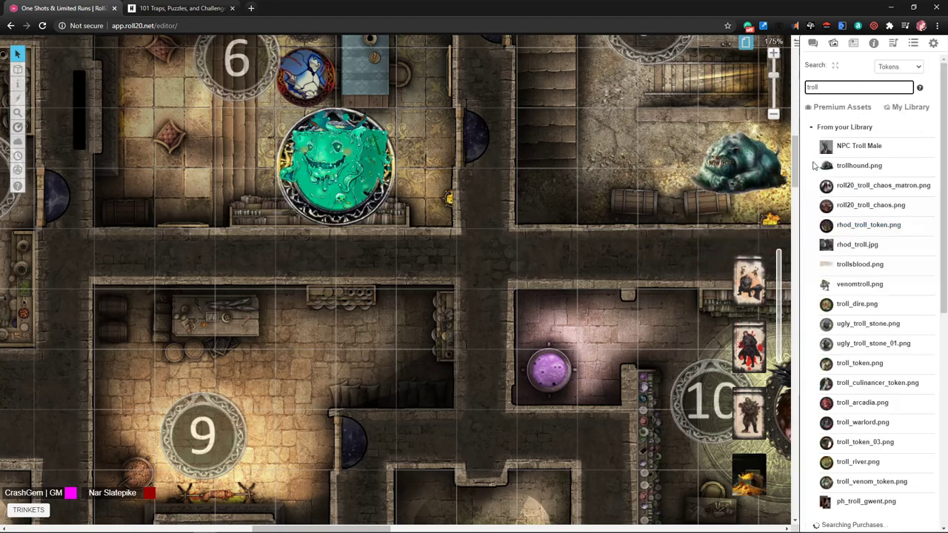
Place troll_culinancer_token.png in room 9 and close its enlarged preview.
{"action": "scroll", "coordinate": [859, 311], "scroll_direction": "down", "scroll_amount": 1}
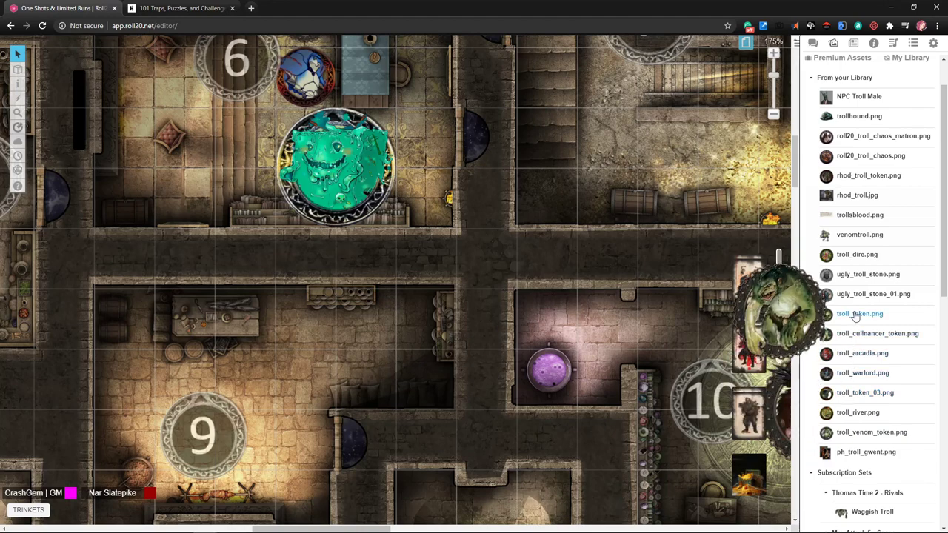
{"action": "left_click_drag", "start_coordinate": [874, 339], "coordinate": [324, 368]}
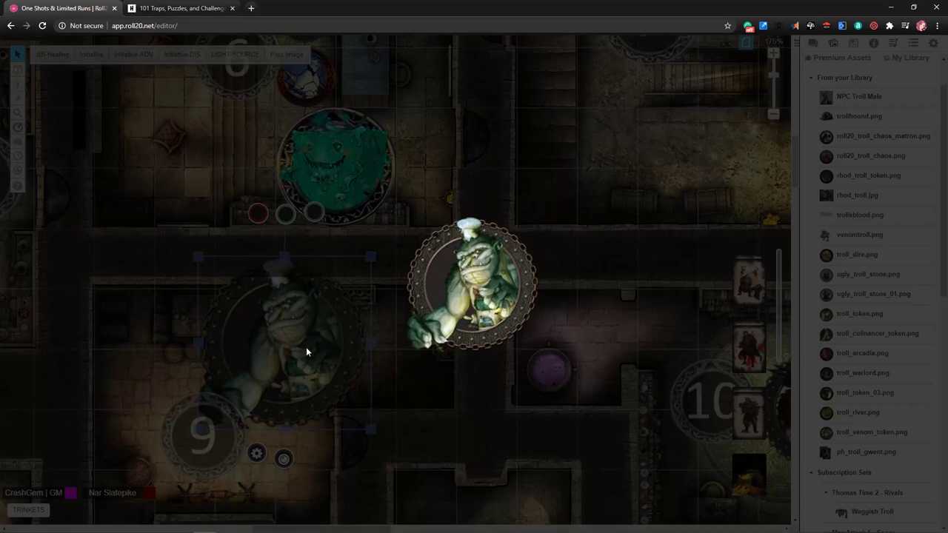
{"action": "left_click", "coordinate": [319, 329]}
Scale the troll chef token to about two by two grid squares and position it over the room 9 marker.
{"action": "scroll", "coordinate": [337, 257], "scroll_direction": "down", "scroll_amount": 1}
{"action": "scroll", "coordinate": [337, 257], "scroll_direction": "down", "scroll_amount": 1}
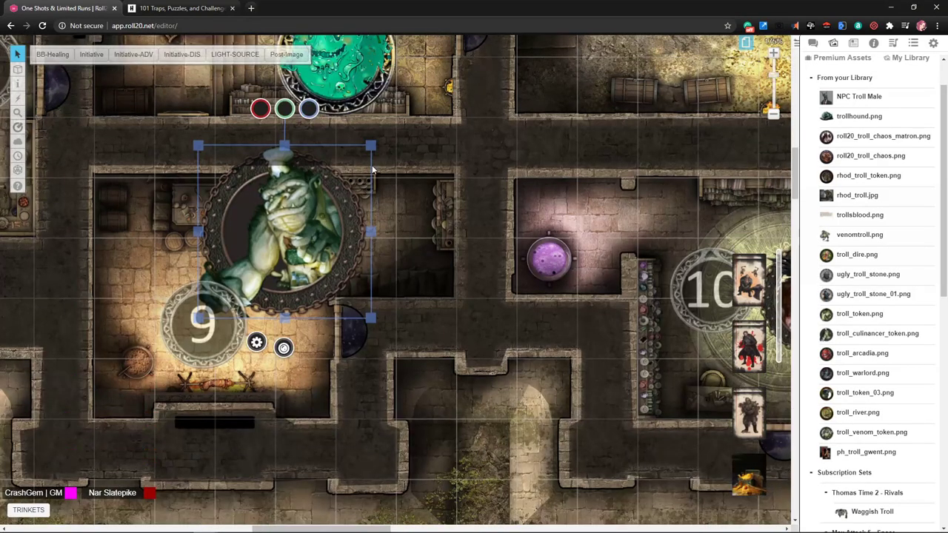
{"action": "left_click_drag", "start_coordinate": [370, 146], "coordinate": [280, 220]}
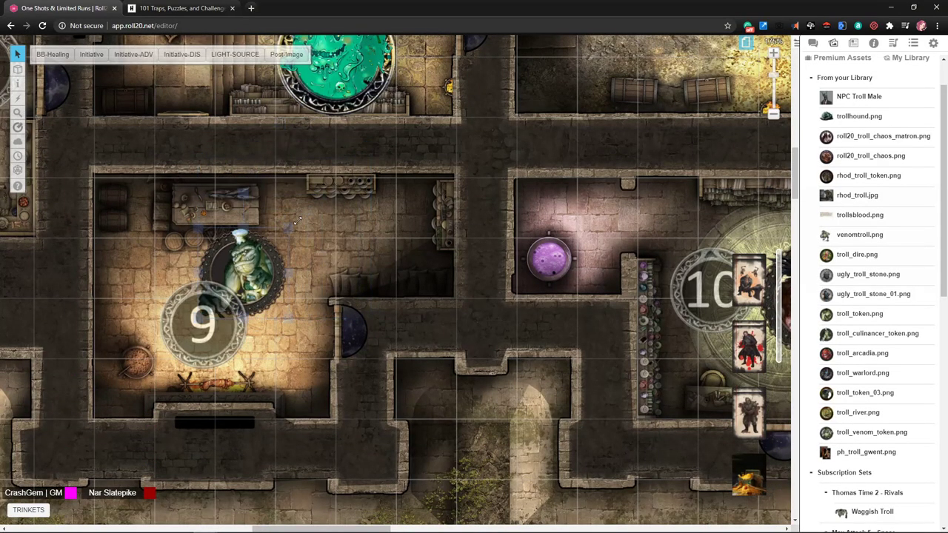
{"action": "left_click", "coordinate": [271, 251]}
{"action": "left_click_drag", "start_coordinate": [237, 281], "coordinate": [207, 317]}
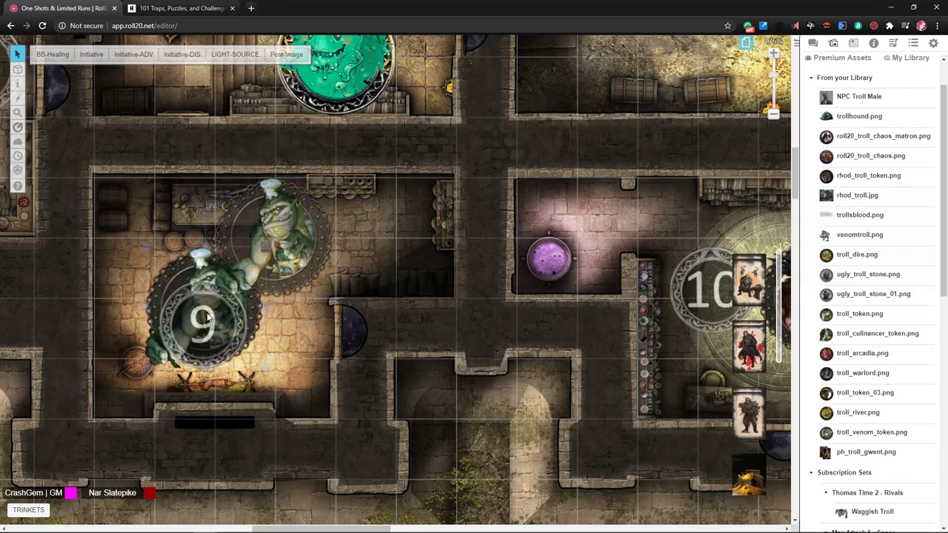
{"action": "left_click", "coordinate": [326, 257]}
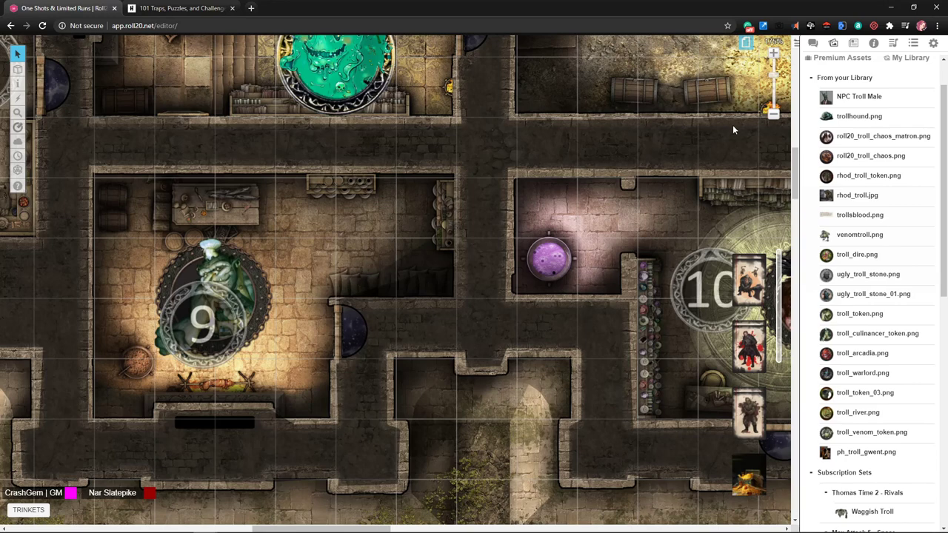
Search the tokens for "kid" and place kid_bully_04.png beside the troll chef in room 9.
{"action": "scroll", "coordinate": [852, 111], "scroll_direction": "up", "scroll_amount": 2}
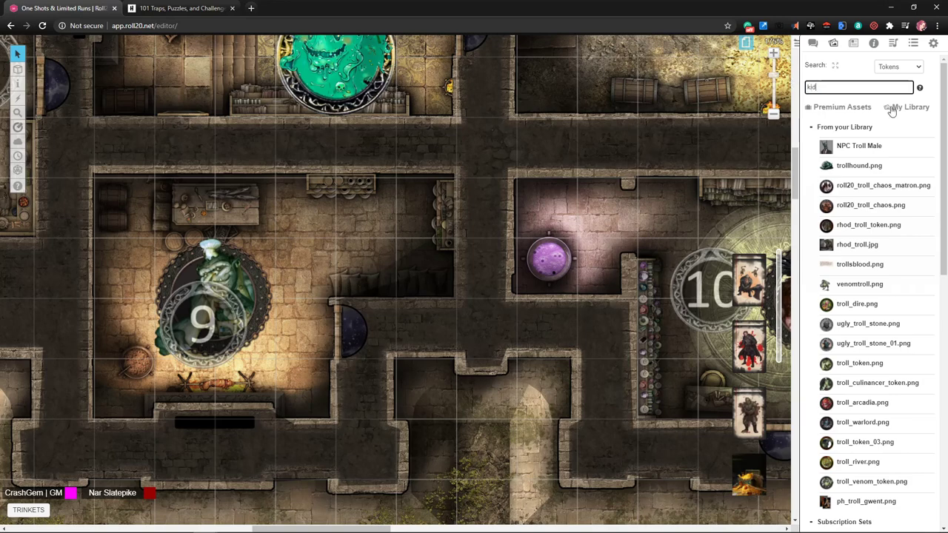
{"action": "key", "text": "Return"}
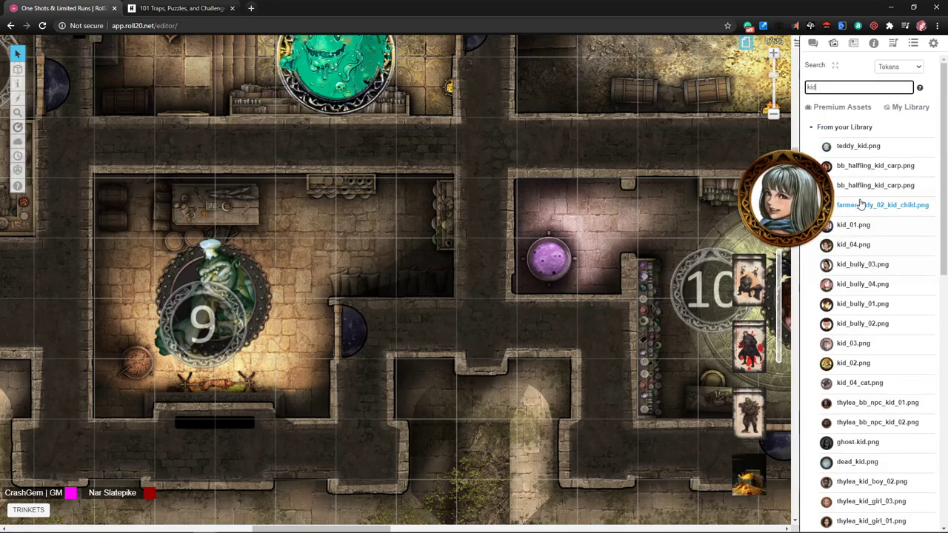
{"action": "scroll", "coordinate": [861, 205], "scroll_direction": "down", "scroll_amount": 1}
{"action": "left_click_drag", "start_coordinate": [866, 239], "coordinate": [124, 268]}
{"action": "left_click", "coordinate": [367, 285]}
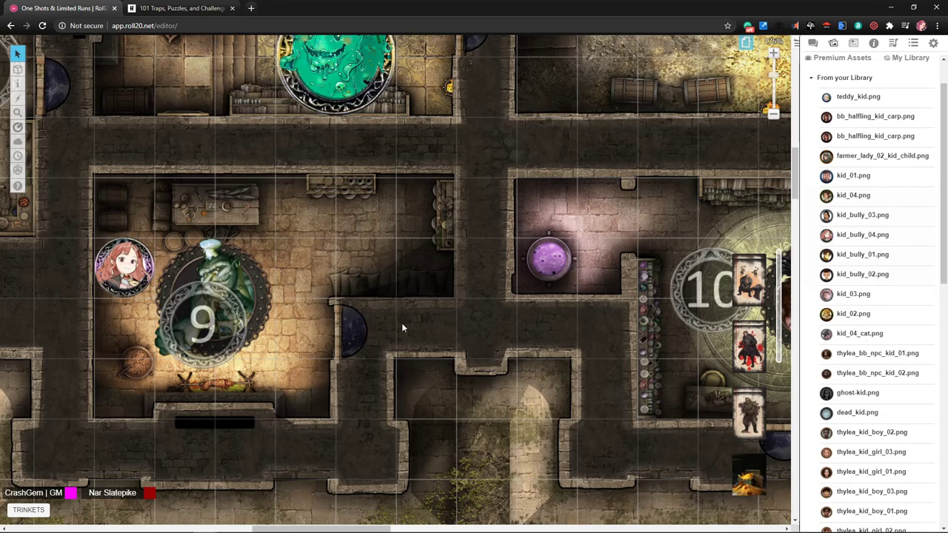
Look over the other kid tokens in the search results and the free seats around room 6's dining table.
{"action": "scroll", "coordinate": [401, 318], "scroll_direction": "up", "scroll_amount": 3}
{"action": "scroll", "coordinate": [397, 293], "scroll_direction": "up", "scroll_amount": 2}
{"action": "left_click_drag", "start_coordinate": [851, 294], "coordinate": [819, 297]}
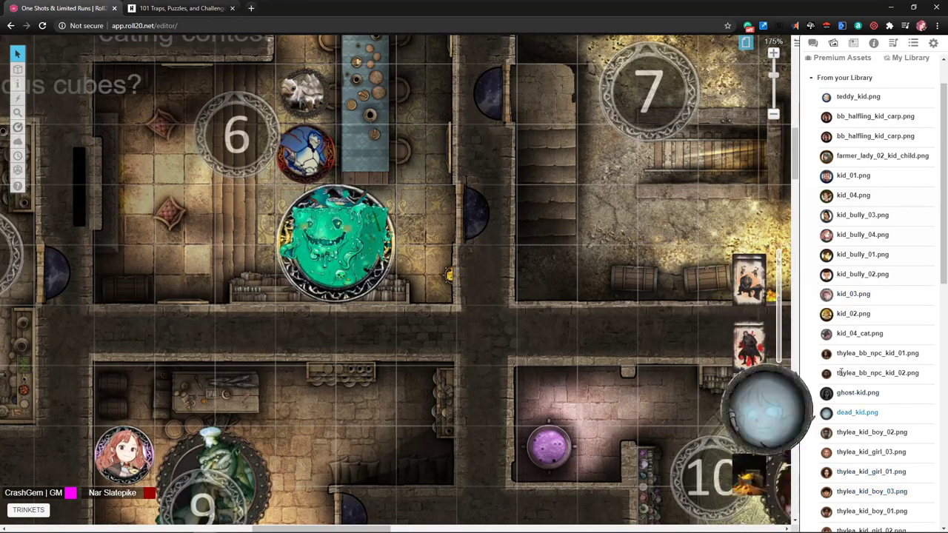
{"action": "scroll", "coordinate": [378, 244], "scroll_direction": "up", "scroll_amount": 3}
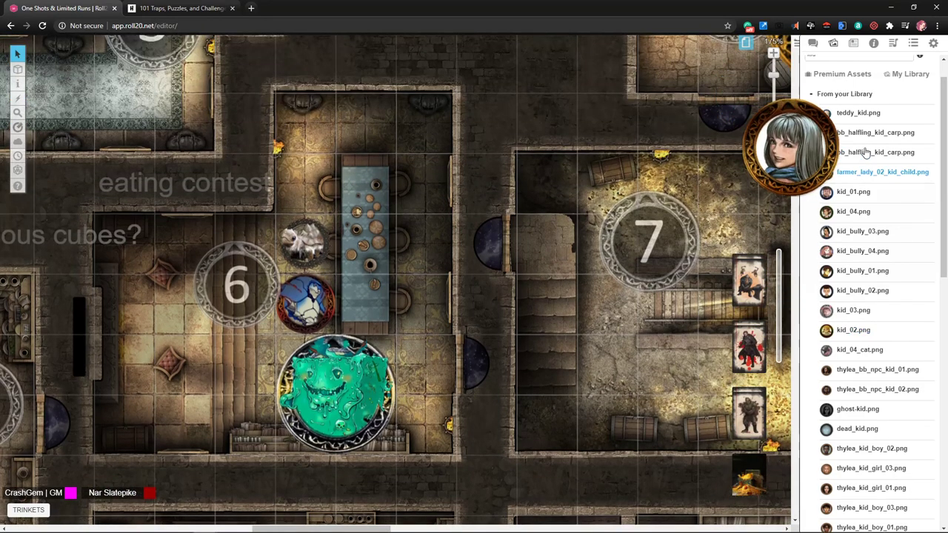
{"action": "scroll", "coordinate": [859, 126], "scroll_direction": "up", "scroll_amount": 1}
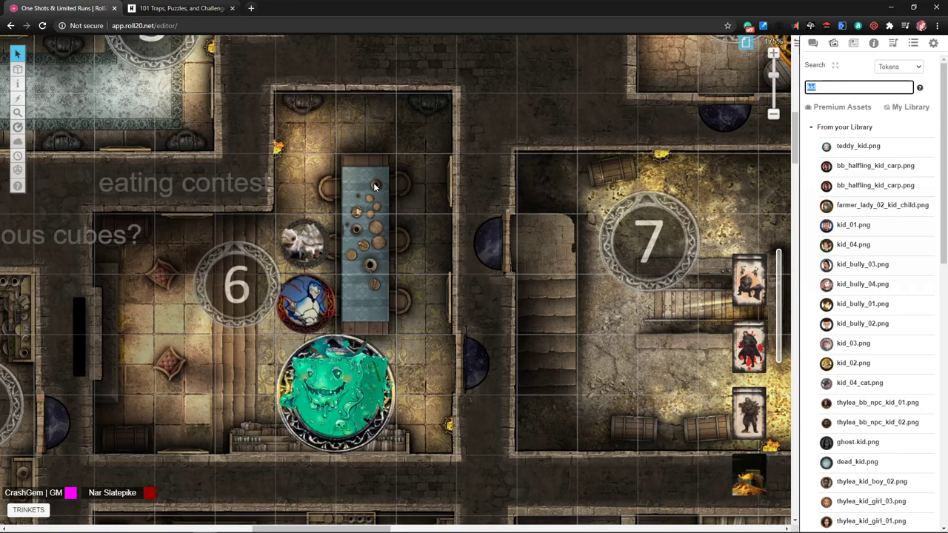
{"action": "scroll", "coordinate": [323, 230], "scroll_direction": "left", "scroll_amount": 4}
{"action": "scroll", "coordinate": [324, 230], "scroll_direction": "down", "scroll_amount": 2}
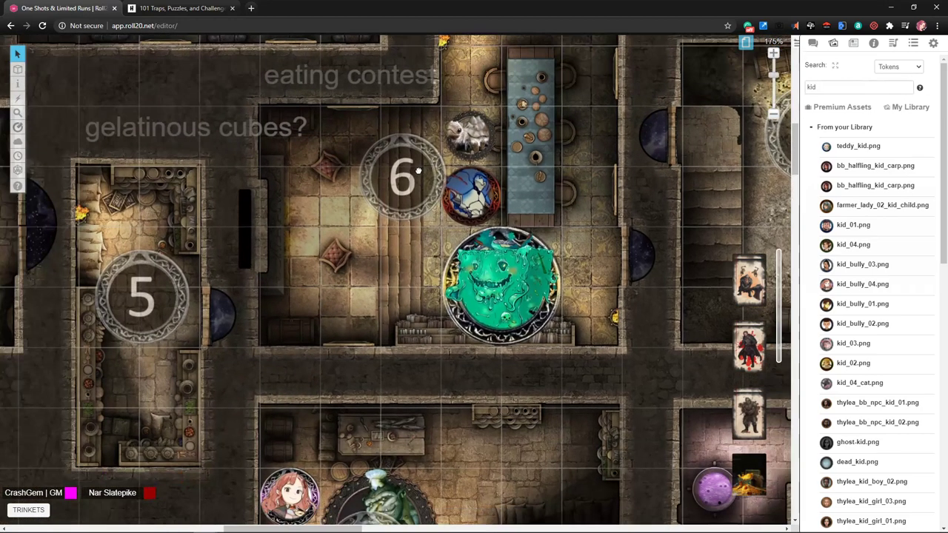
{"action": "scroll", "coordinate": [408, 191], "scroll_direction": "right", "scroll_amount": 4}
{"action": "scroll", "coordinate": [407, 191], "scroll_direction": "up", "scroll_amount": 3}
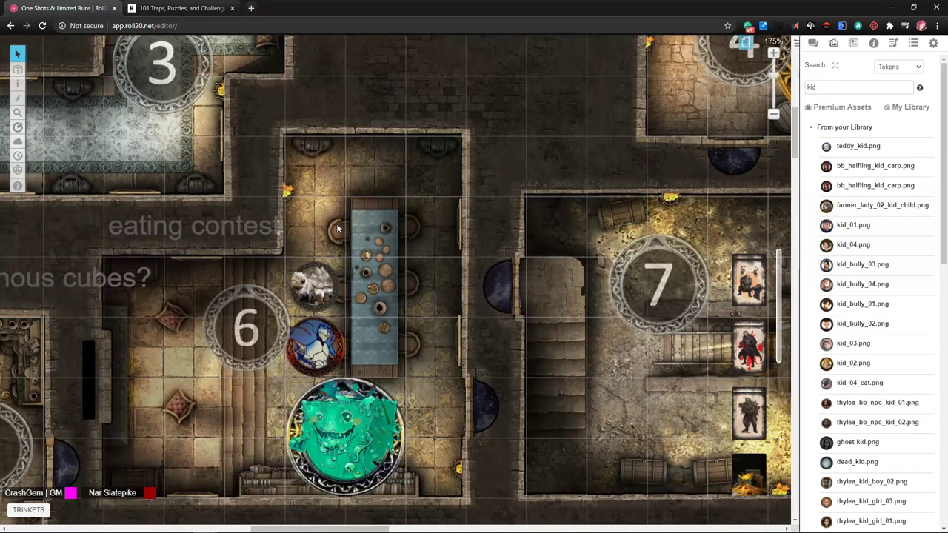
Search the tokens for "cham" and place cham_jazz_token.png at the dining table in room 6, above the baby tarrasque.
{"action": "left_click", "coordinate": [337, 230]}
{"action": "key", "text": "Return"}
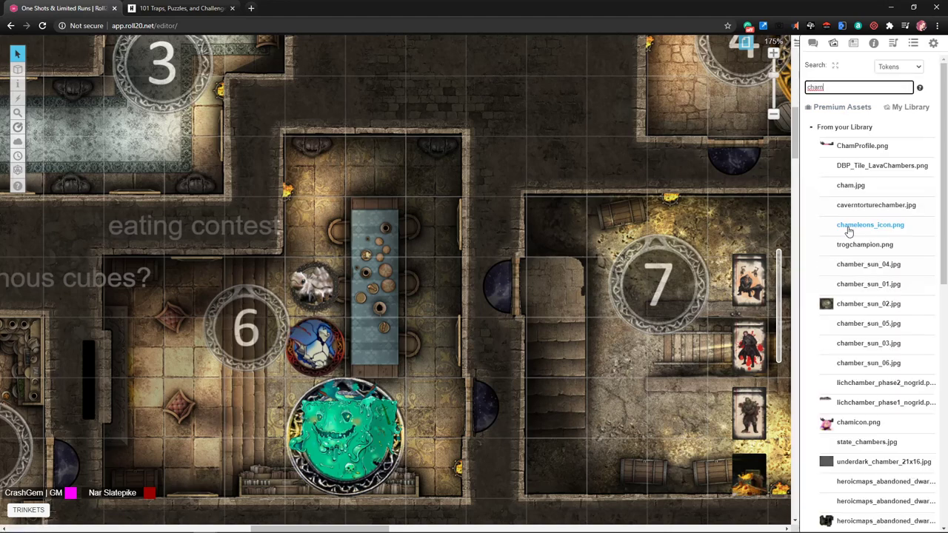
{"action": "scroll", "coordinate": [861, 294], "scroll_direction": "down", "scroll_amount": 2}
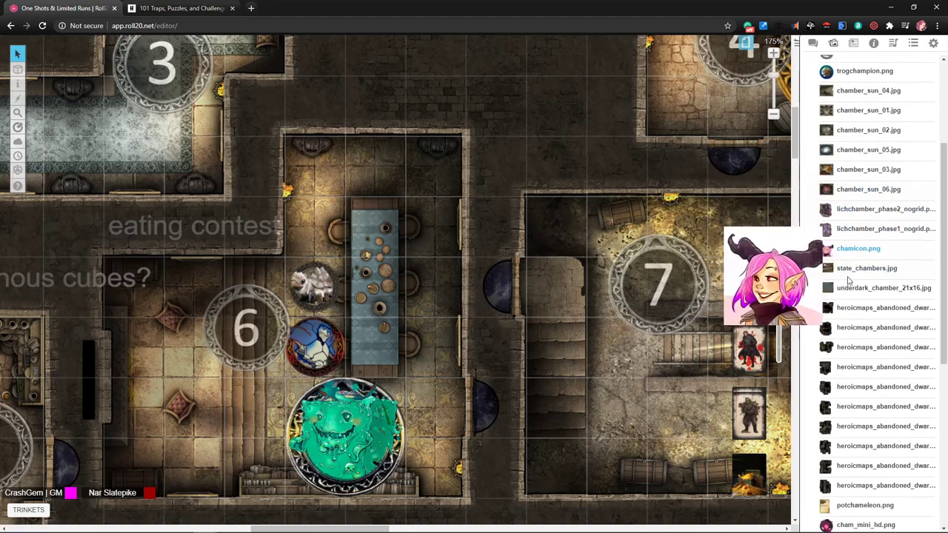
{"action": "scroll", "coordinate": [852, 289], "scroll_direction": "down", "scroll_amount": 5}
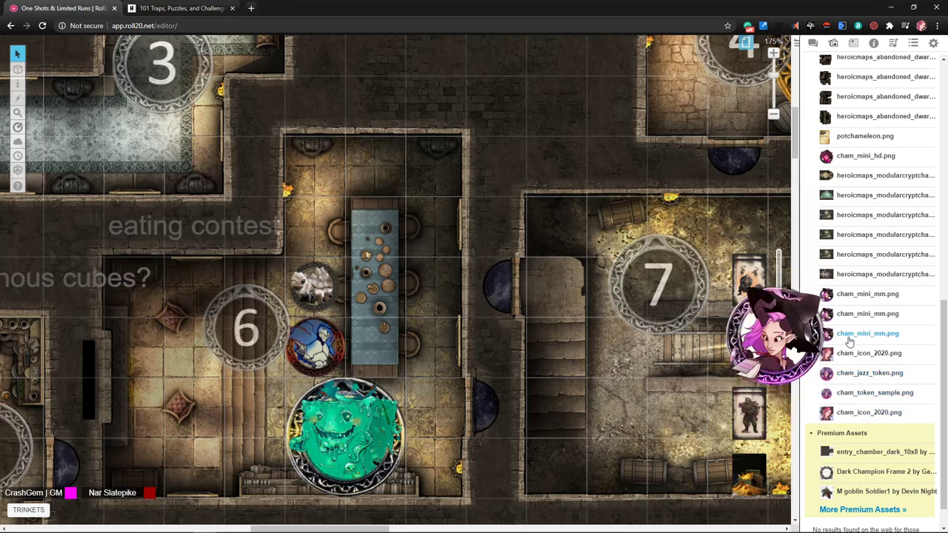
{"action": "left_click_drag", "start_coordinate": [864, 378], "coordinate": [338, 225]}
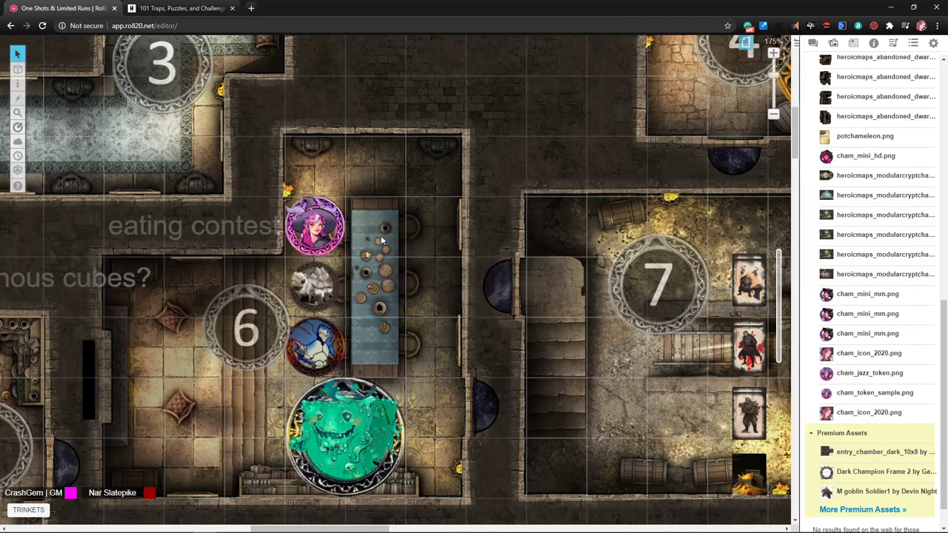
Look over the eating contest setup in room 6, including the tokens, the dining table and the neighbouring floor space.
{"action": "scroll", "coordinate": [412, 300], "scroll_direction": "up", "scroll_amount": 2}
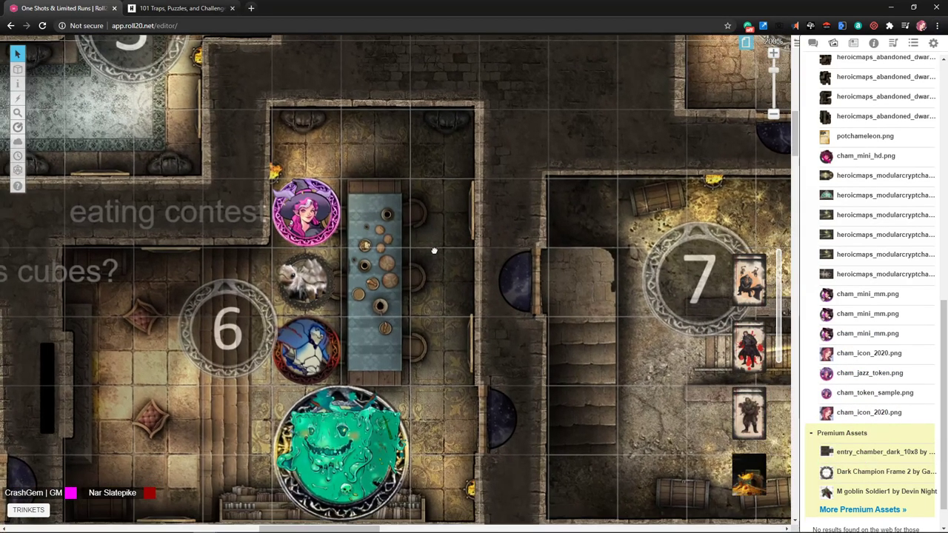
{"action": "scroll", "coordinate": [434, 250], "scroll_direction": "down", "scroll_amount": 3}
{"action": "scroll", "coordinate": [435, 251], "scroll_direction": "left", "scroll_amount": 2}
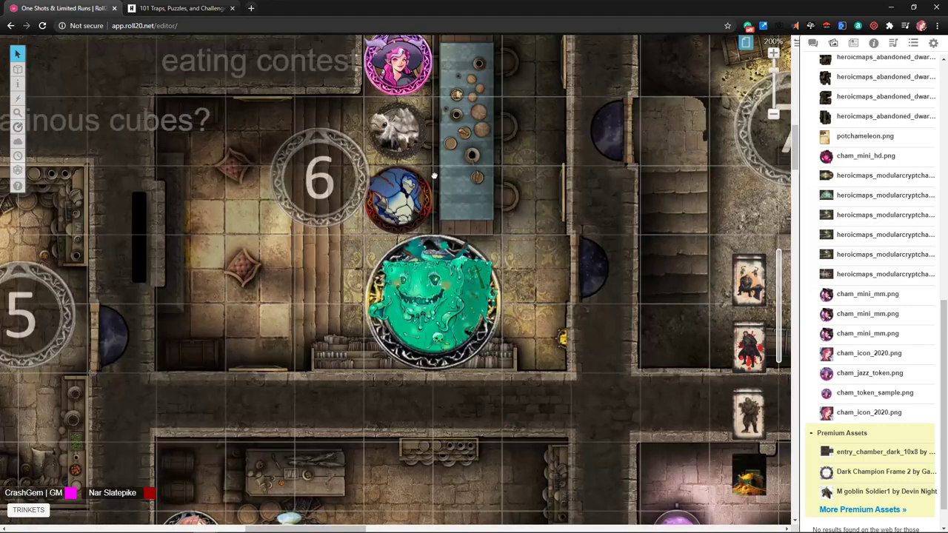
{"action": "scroll", "coordinate": [434, 176], "scroll_direction": "up", "scroll_amount": 1}
{"action": "scroll", "coordinate": [429, 180], "scroll_direction": "right", "scroll_amount": 1}
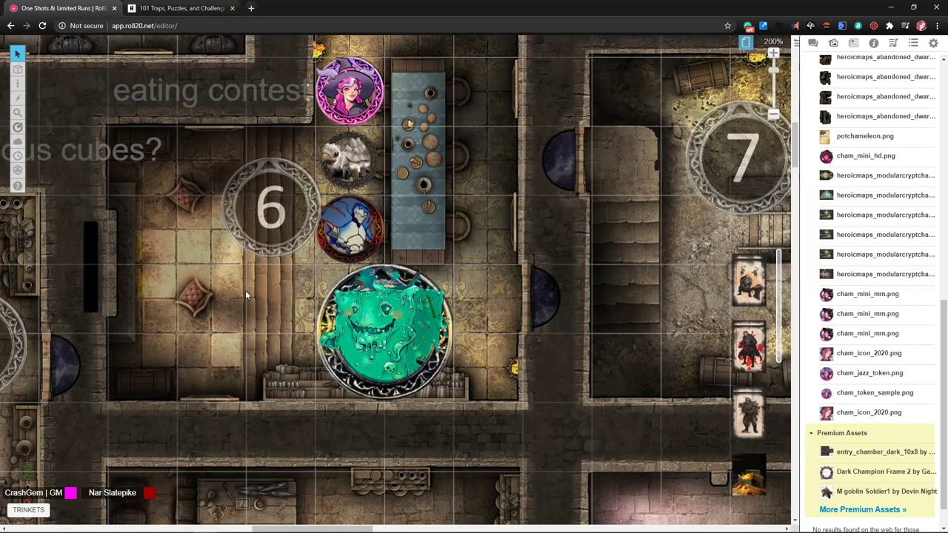
{"action": "scroll", "coordinate": [216, 276], "scroll_direction": "up", "scroll_amount": 1}
{"action": "scroll", "coordinate": [216, 277], "scroll_direction": "left", "scroll_amount": 2}
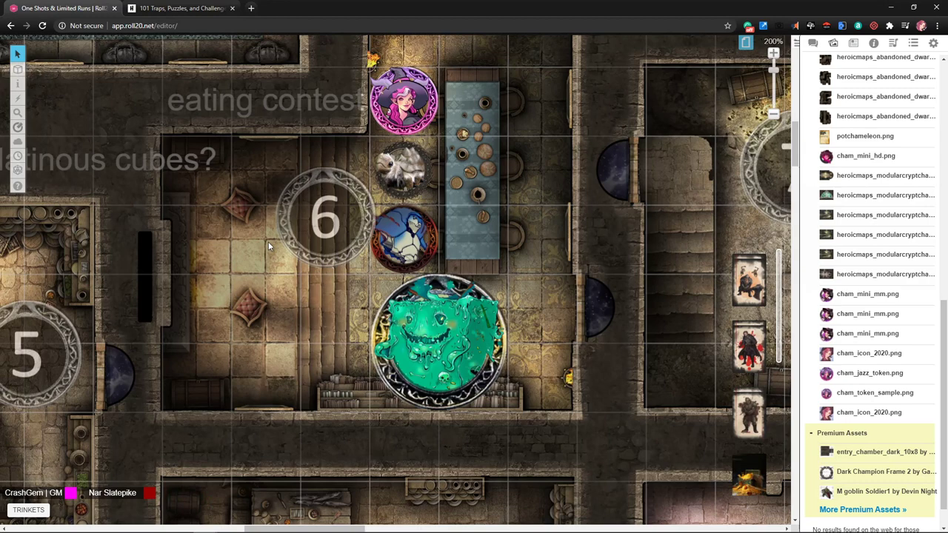
{"action": "left_click", "coordinate": [252, 254]}
{"action": "left_click", "coordinate": [253, 269]}
{"action": "scroll", "coordinate": [257, 269], "scroll_direction": "up", "scroll_amount": 1}
{"action": "scroll", "coordinate": [274, 286], "scroll_direction": "left", "scroll_amount": 5}
{"action": "scroll", "coordinate": [275, 286], "scroll_direction": "down", "scroll_amount": 2}
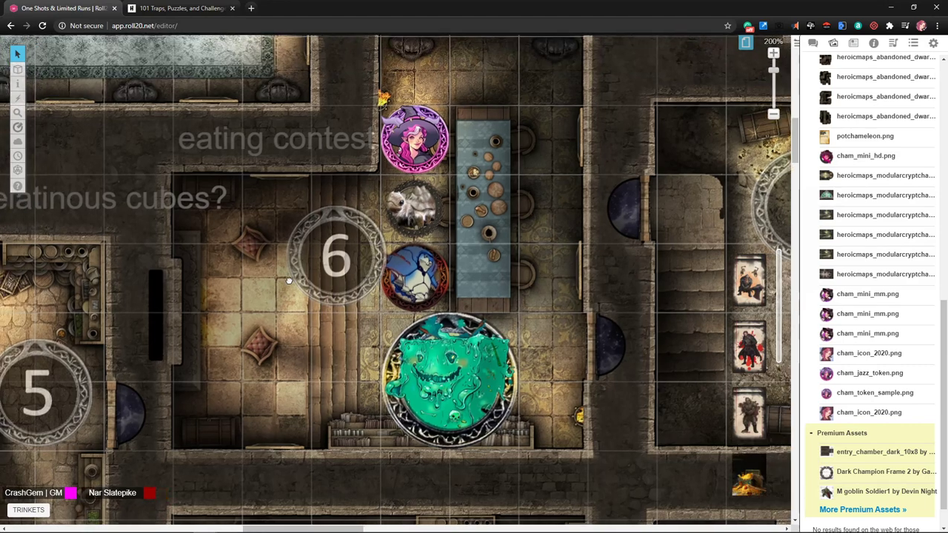
{"action": "scroll", "coordinate": [321, 247], "scroll_direction": "right", "scroll_amount": 5}
{"action": "scroll", "coordinate": [321, 247], "scroll_direction": "up", "scroll_amount": 2}
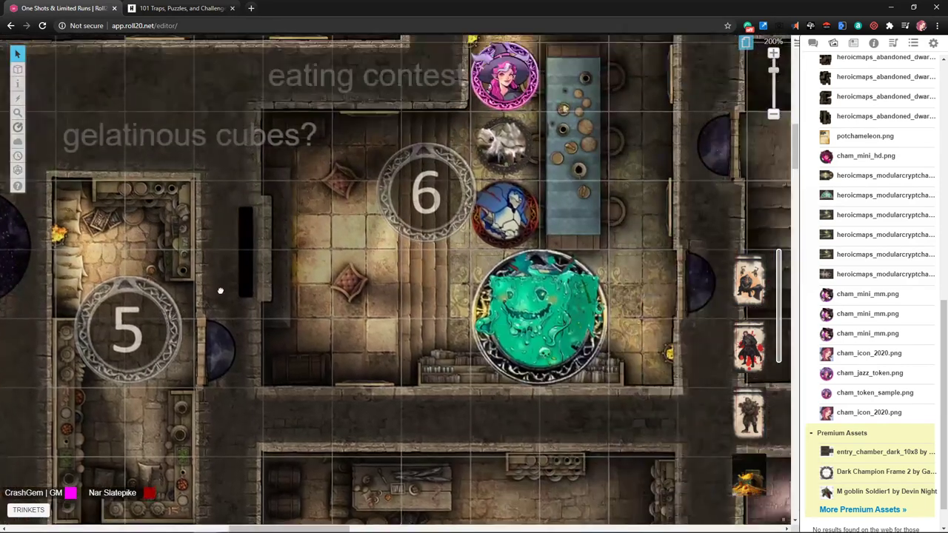
{"action": "mouse_move", "coordinate": [843, 253]}
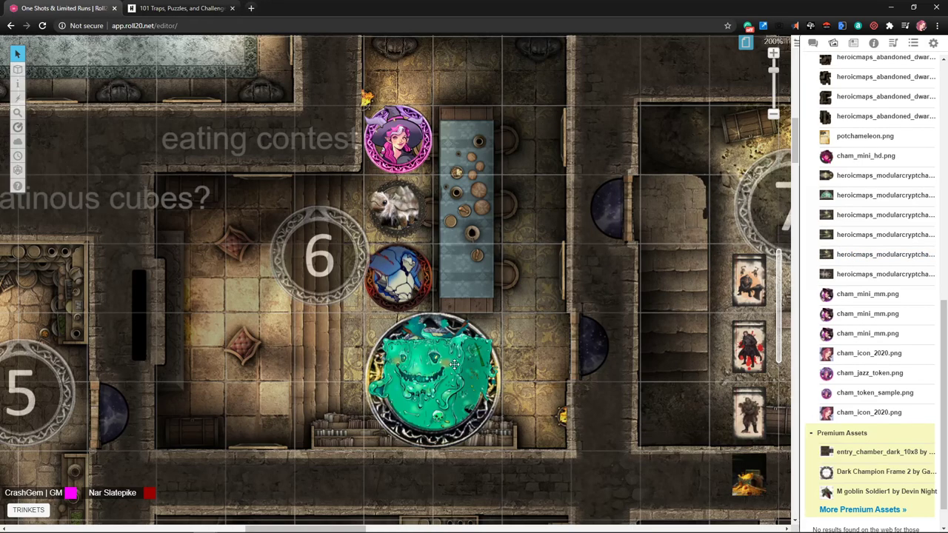
{"action": "scroll", "coordinate": [544, 315], "scroll_direction": "right", "scroll_amount": 3}
{"action": "scroll", "coordinate": [544, 315], "scroll_direction": "up", "scroll_amount": 1}
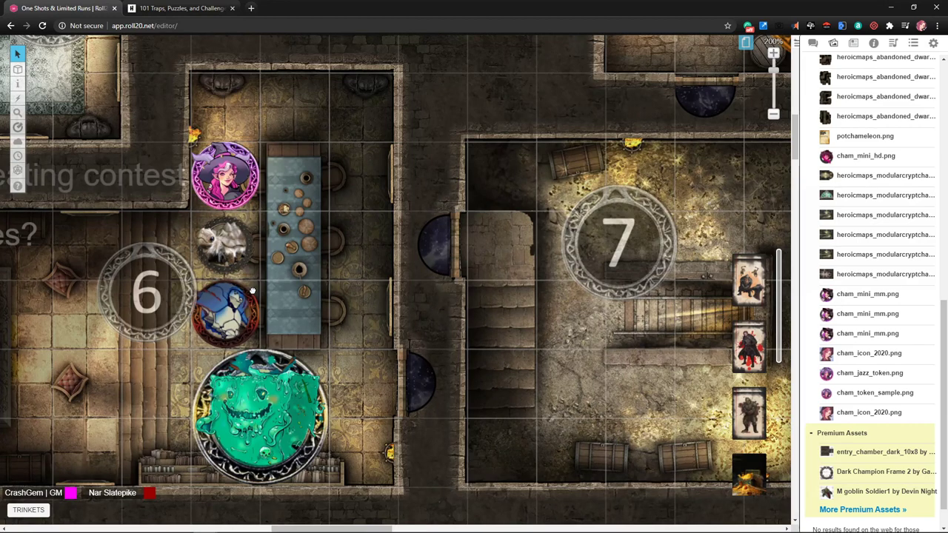
Inspect the troll chef and kid tokens in room 9 and the layout of room 5.
{"action": "scroll", "coordinate": [362, 246], "scroll_direction": "left", "scroll_amount": 3}
{"action": "scroll", "coordinate": [361, 246], "scroll_direction": "up", "scroll_amount": 1}
{"action": "scroll", "coordinate": [361, 246], "scroll_direction": "left", "scroll_amount": 5}
{"action": "scroll", "coordinate": [361, 246], "scroll_direction": "down", "scroll_amount": 4}
{"action": "scroll", "coordinate": [530, 244], "scroll_direction": "right", "scroll_amount": 3}
{"action": "scroll", "coordinate": [455, 265], "scroll_direction": "down", "scroll_amount": 2}
{"action": "scroll", "coordinate": [454, 265], "scroll_direction": "right", "scroll_amount": 2}
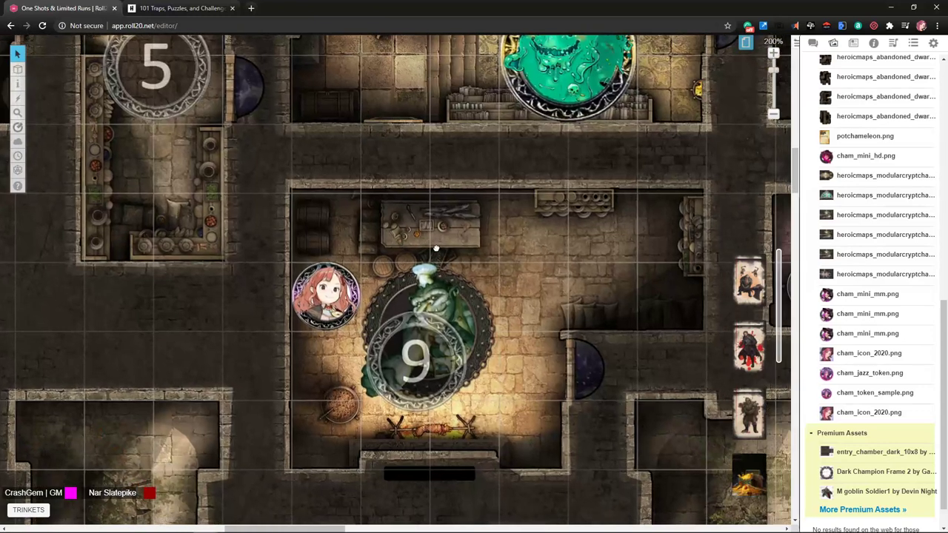
{"action": "scroll", "coordinate": [434, 255], "scroll_direction": "down", "scroll_amount": 2}
{"action": "scroll", "coordinate": [434, 254], "scroll_direction": "right", "scroll_amount": 2}
{"action": "scroll", "coordinate": [337, 146], "scroll_direction": "up", "scroll_amount": 5}
{"action": "scroll", "coordinate": [337, 146], "scroll_direction": "left", "scroll_amount": 4}
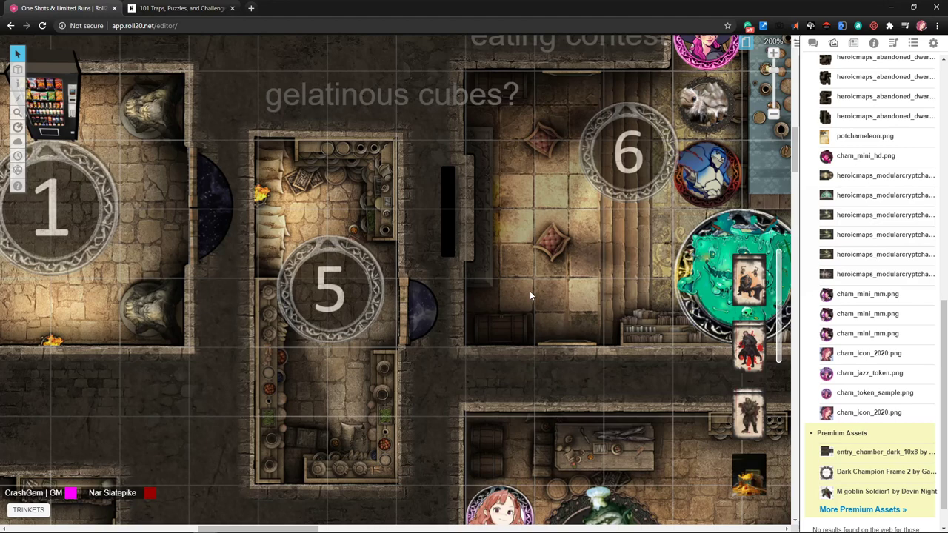
Survey rooms 8, 10 and 7 to see which still need a trap or challenge.
{"action": "left_click_drag", "start_coordinate": [254, 302], "coordinate": [377, 190]}
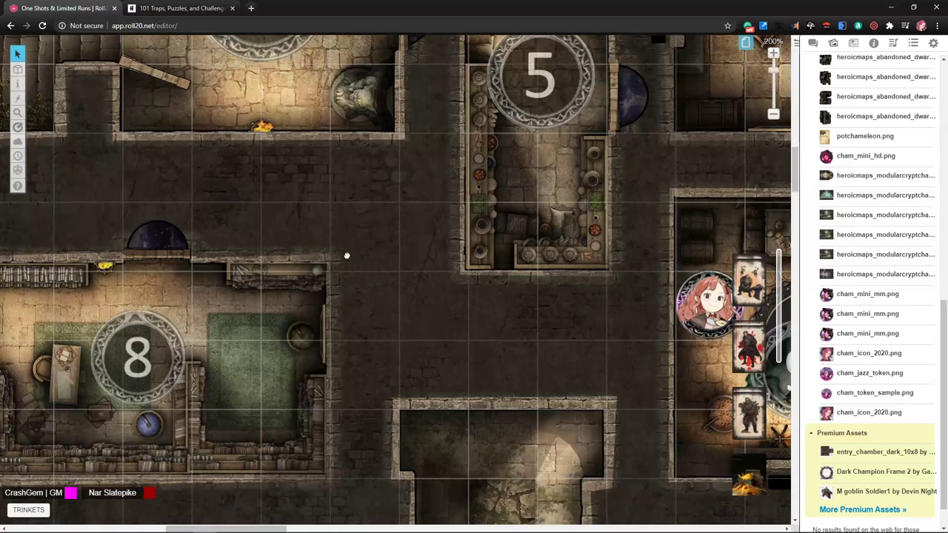
{"action": "scroll", "coordinate": [348, 259], "scroll_direction": "right", "scroll_amount": 10}
{"action": "scroll", "coordinate": [340, 254], "scroll_direction": "up", "scroll_amount": 3}
{"action": "scroll", "coordinate": [340, 255], "scroll_direction": "right", "scroll_amount": 10}
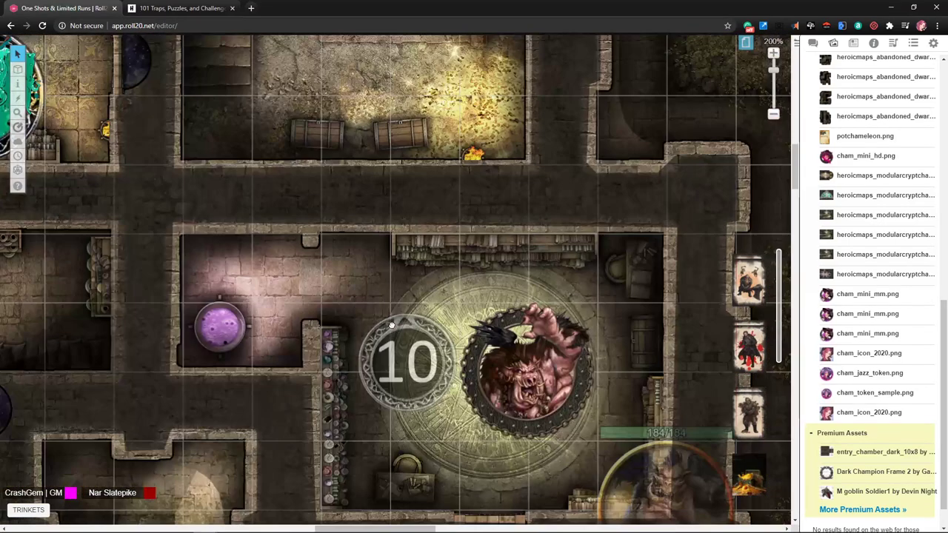
{"action": "scroll", "coordinate": [388, 317], "scroll_direction": "down", "scroll_amount": 2}
{"action": "scroll", "coordinate": [388, 317], "scroll_direction": "right", "scroll_amount": 2}
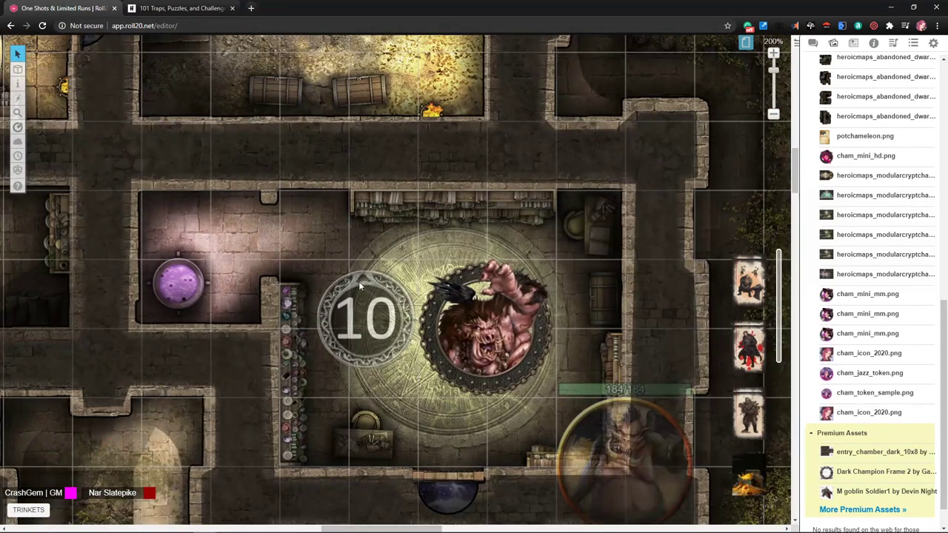
{"action": "scroll", "coordinate": [531, 270], "scroll_direction": "up", "scroll_amount": 6}
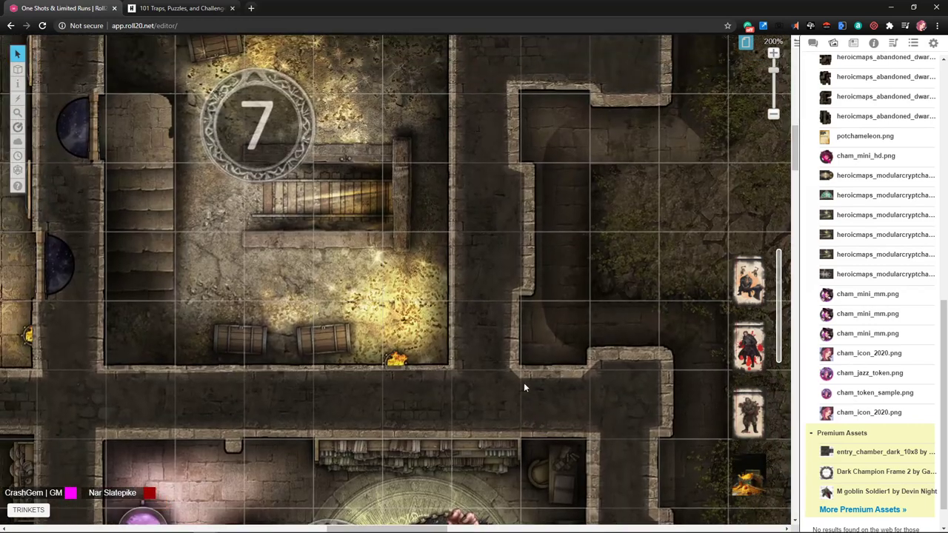
{"action": "scroll", "coordinate": [393, 314], "scroll_direction": "up", "scroll_amount": 8}
{"action": "scroll", "coordinate": [393, 314], "scroll_direction": "left", "scroll_amount": 4}
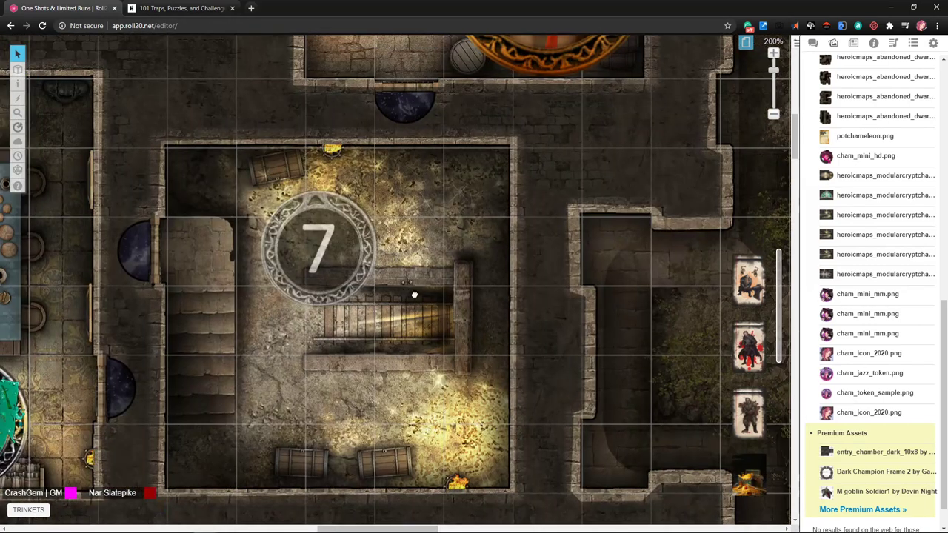
Switch to the HobbyLark list of traps and puzzles and read ideas 46 through 60 for the remaining rooms.
{"action": "left_click", "coordinate": [189, 9]}
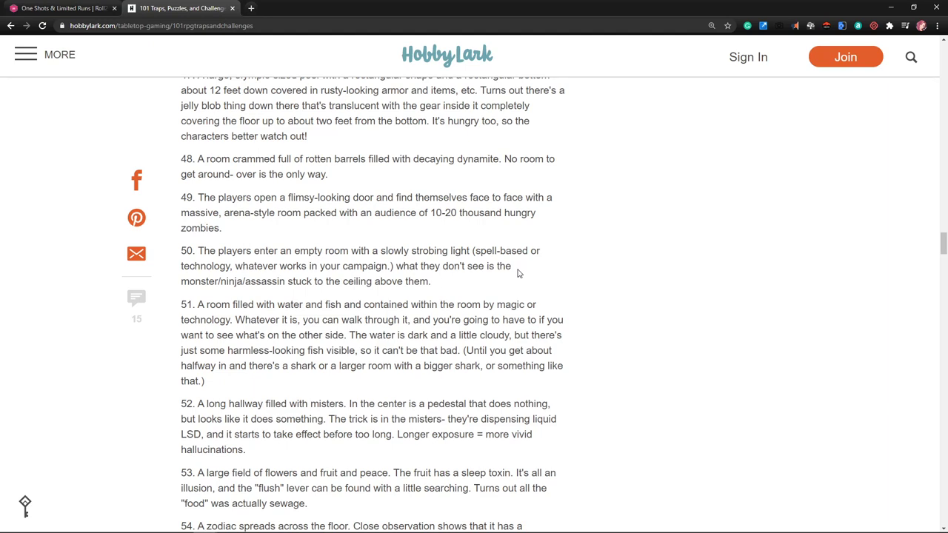
{"action": "scroll", "coordinate": [517, 271], "scroll_direction": "up", "scroll_amount": 3}
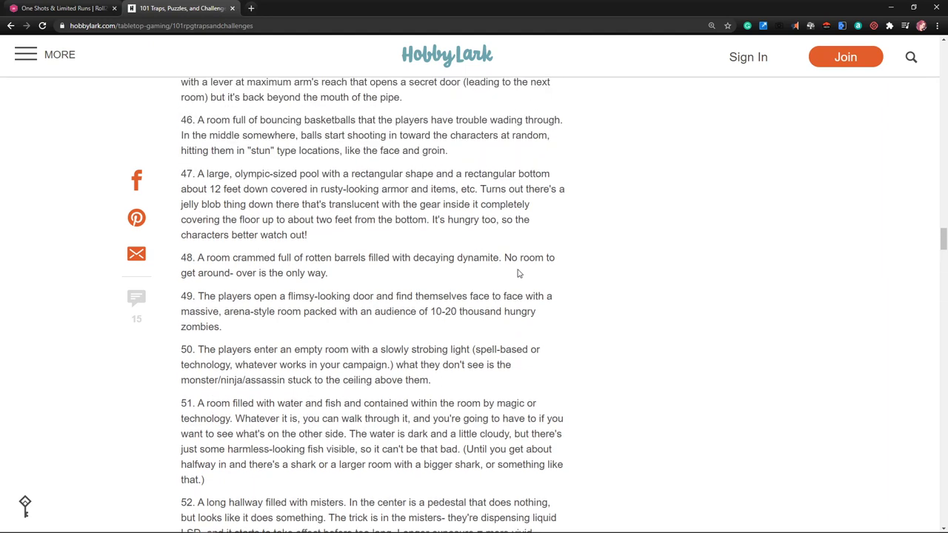
{"action": "scroll", "coordinate": [519, 282], "scroll_direction": "down", "scroll_amount": 5}
{"action": "scroll", "coordinate": [519, 284], "scroll_direction": "down", "scroll_amount": 2}
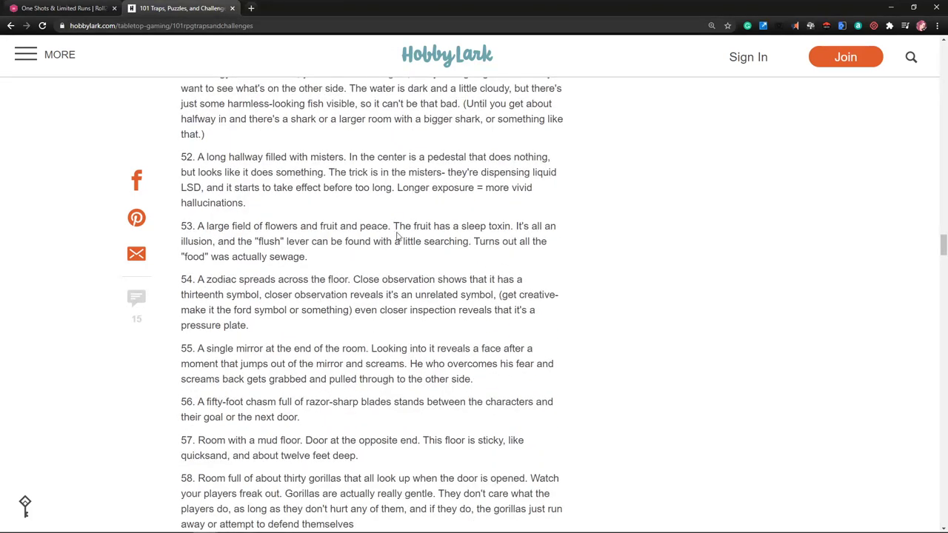
{"action": "scroll", "coordinate": [306, 256], "scroll_direction": "down", "scroll_amount": 1}
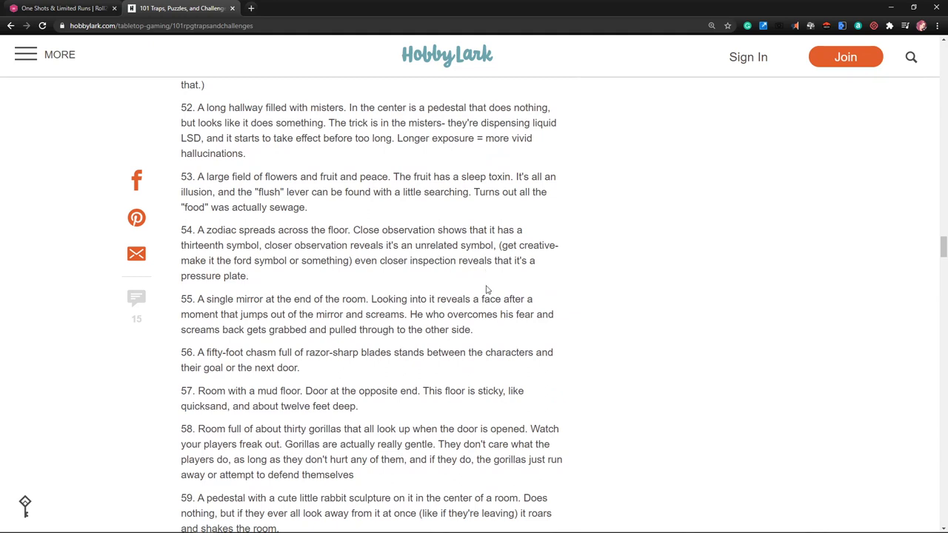
{"action": "scroll", "coordinate": [384, 295], "scroll_direction": "down", "scroll_amount": 1}
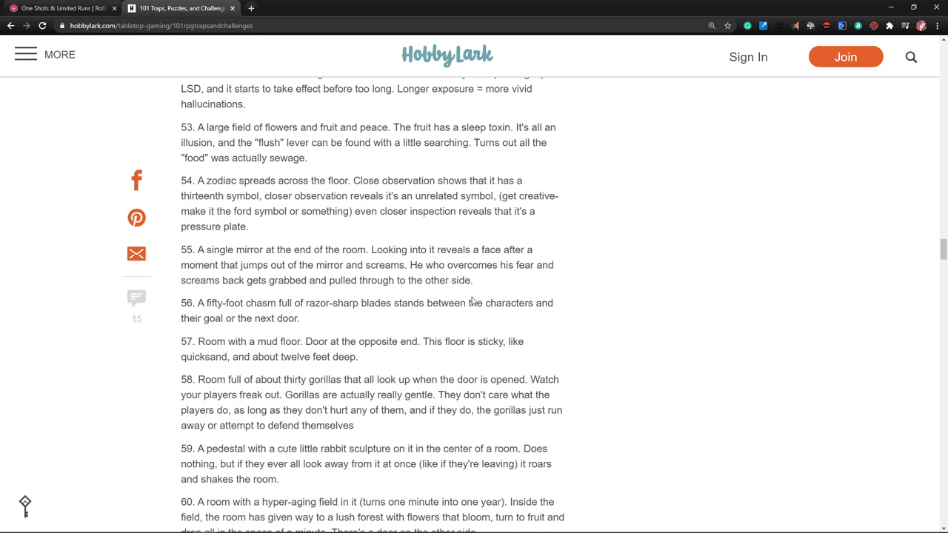
{"action": "scroll", "coordinate": [324, 324], "scroll_direction": "down", "scroll_amount": 1}
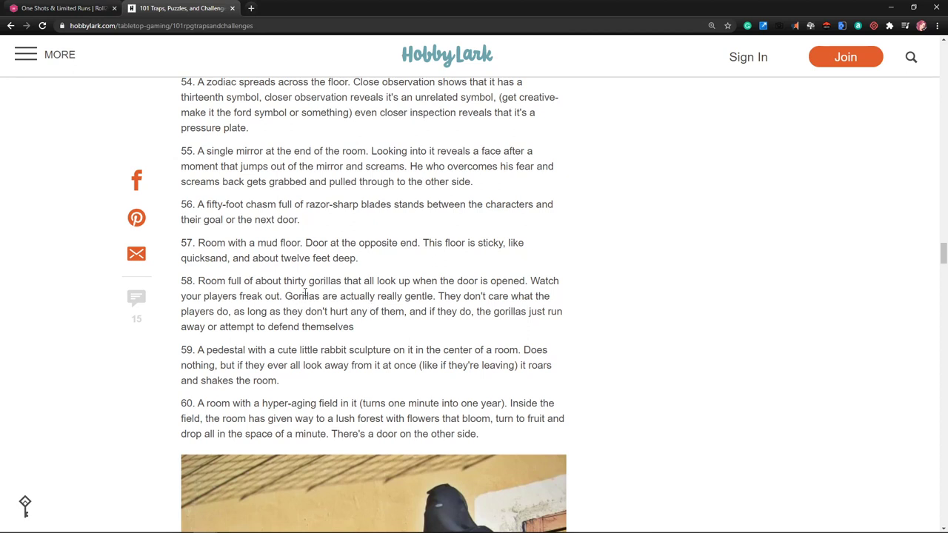
{"action": "scroll", "coordinate": [305, 293], "scroll_direction": "down", "scroll_amount": 1}
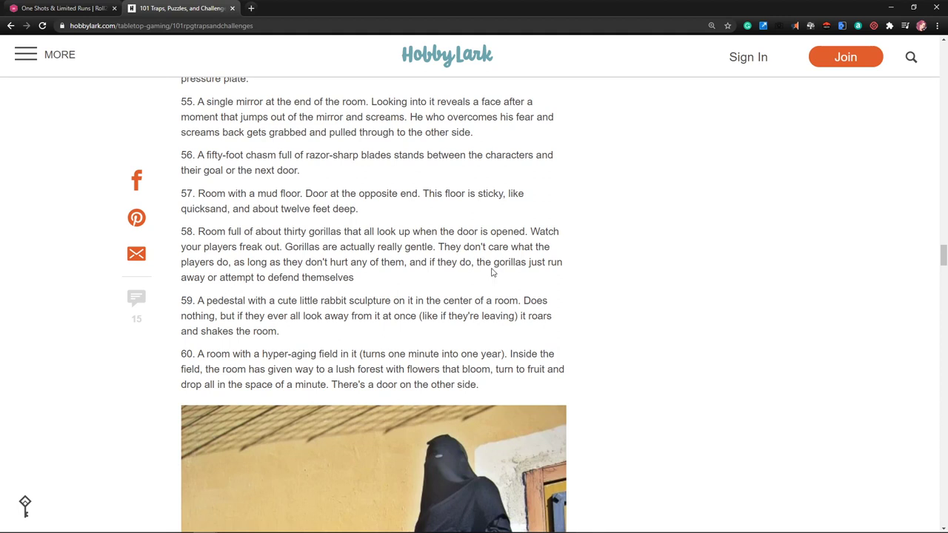
{"action": "scroll", "coordinate": [393, 303], "scroll_direction": "down", "scroll_amount": 1}
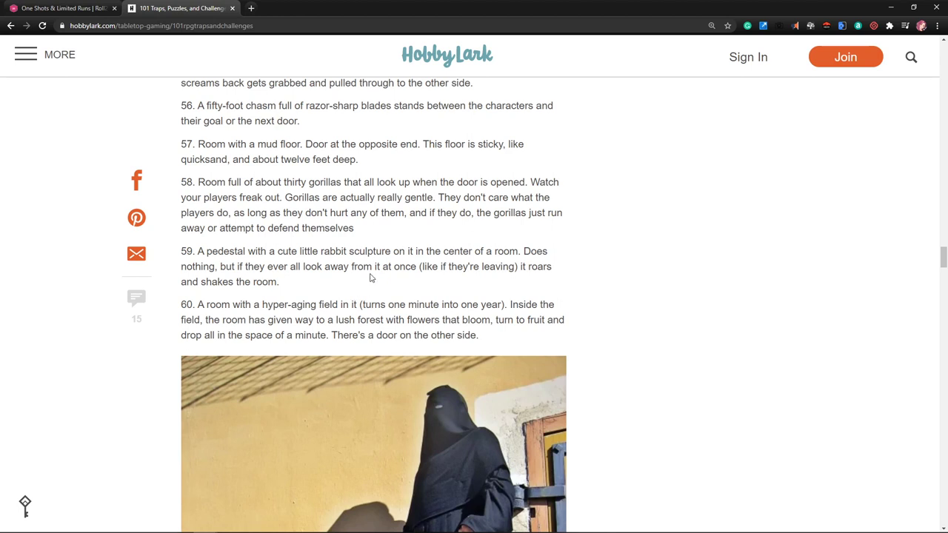
Return to the Roll20 map and check rooms 4, 6, 5 and 8 against the trap ideas.
{"action": "left_click", "coordinate": [89, 11]}
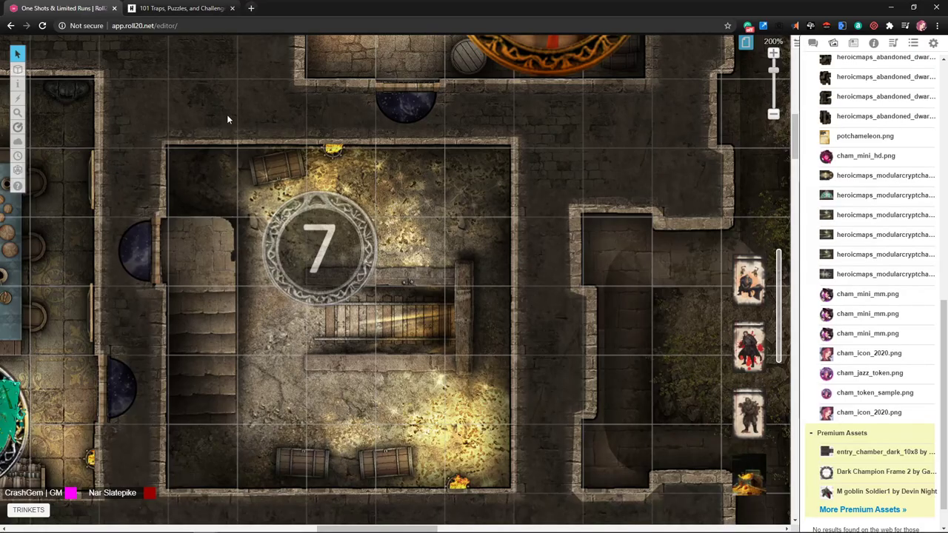
{"action": "scroll", "coordinate": [282, 245], "scroll_direction": "up", "scroll_amount": 2}
{"action": "scroll", "coordinate": [296, 252], "scroll_direction": "up", "scroll_amount": 10}
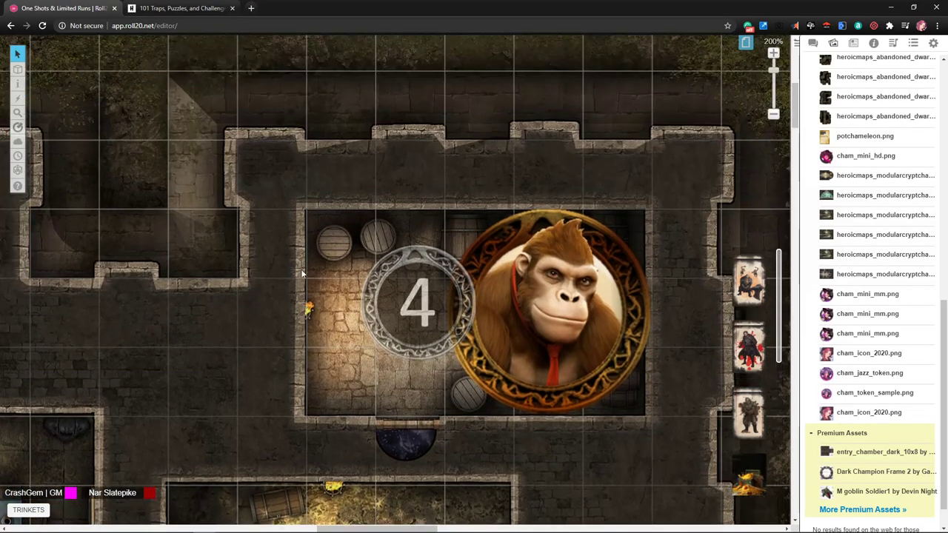
{"action": "scroll", "coordinate": [234, 308], "scroll_direction": "down", "scroll_amount": 4}
{"action": "scroll", "coordinate": [233, 307], "scroll_direction": "down", "scroll_amount": 12}
{"action": "scroll", "coordinate": [233, 308], "scroll_direction": "left", "scroll_amount": 12}
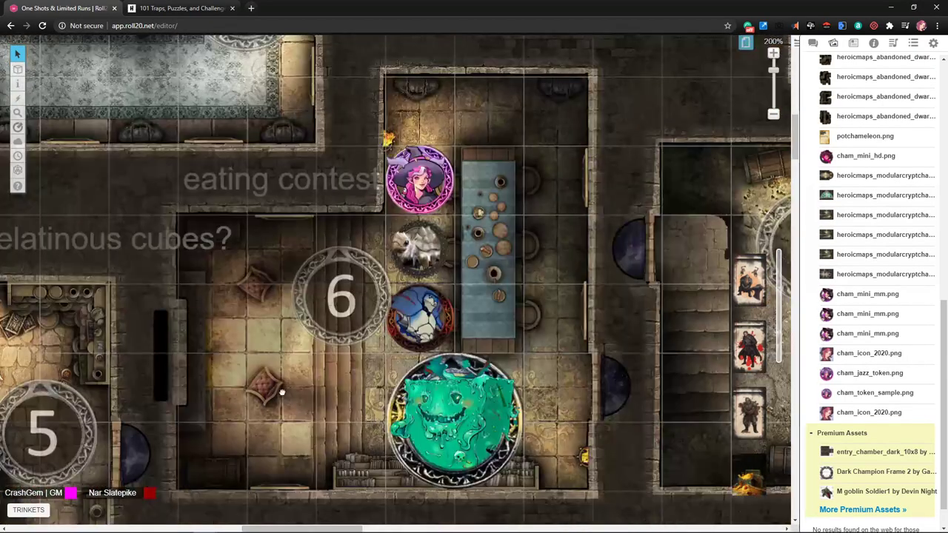
{"action": "scroll", "coordinate": [373, 305], "scroll_direction": "left", "scroll_amount": 10}
{"action": "scroll", "coordinate": [372, 306], "scroll_direction": "down", "scroll_amount": 4}
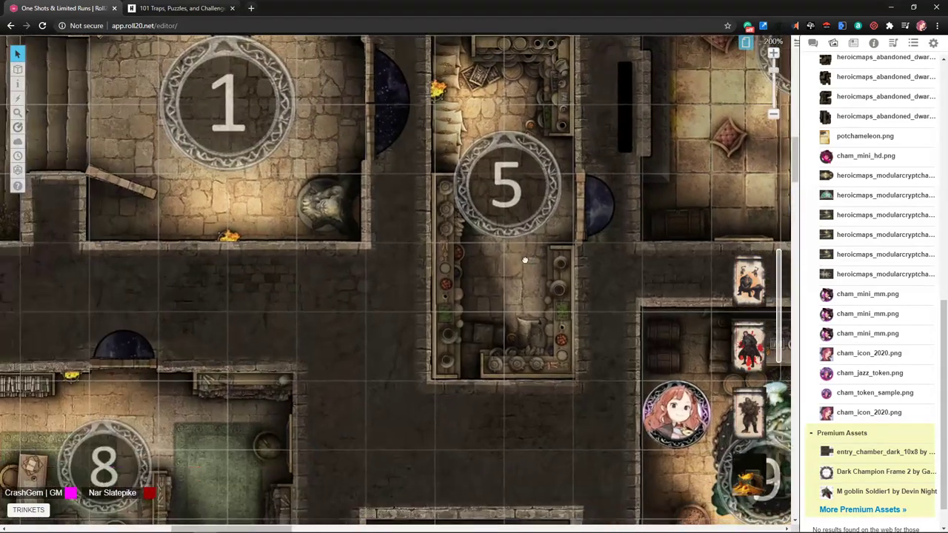
{"action": "scroll", "coordinate": [532, 346], "scroll_direction": "down", "scroll_amount": 4}
{"action": "scroll", "coordinate": [531, 345], "scroll_direction": "left", "scroll_amount": 2}
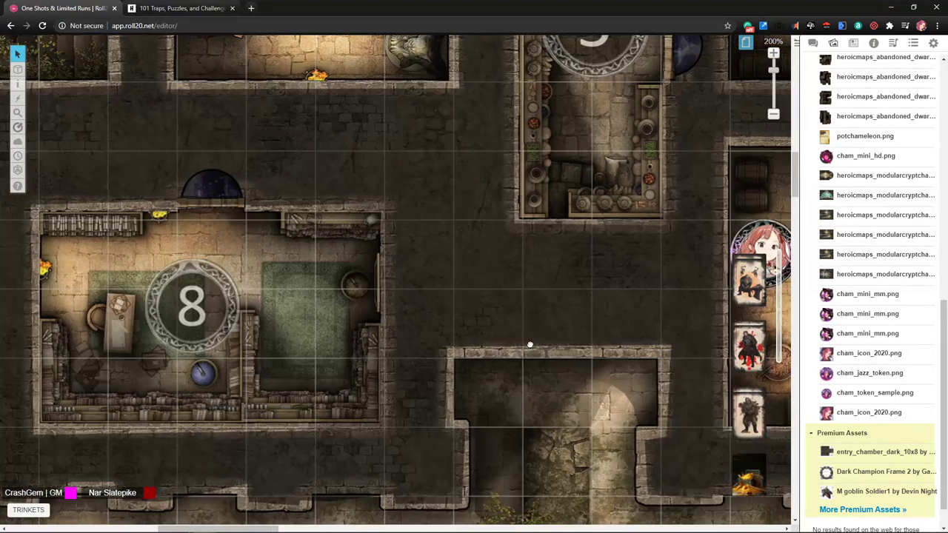
Compare rooms 8, 9 and 5 and the corridors between them as places for another challenge.
{"action": "scroll", "coordinate": [519, 341], "scroll_direction": "right", "scroll_amount": 2}
{"action": "scroll", "coordinate": [459, 359], "scroll_direction": "right", "scroll_amount": 4}
{"action": "scroll", "coordinate": [459, 360], "scroll_direction": "up", "scroll_amount": 1}
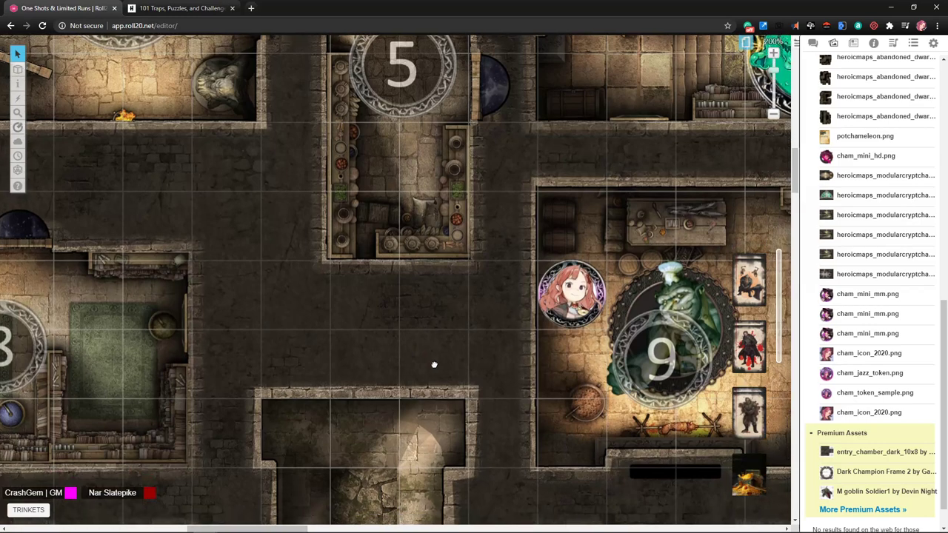
{"action": "scroll", "coordinate": [497, 341], "scroll_direction": "left", "scroll_amount": 3}
{"action": "scroll", "coordinate": [497, 341], "scroll_direction": "down", "scroll_amount": 2}
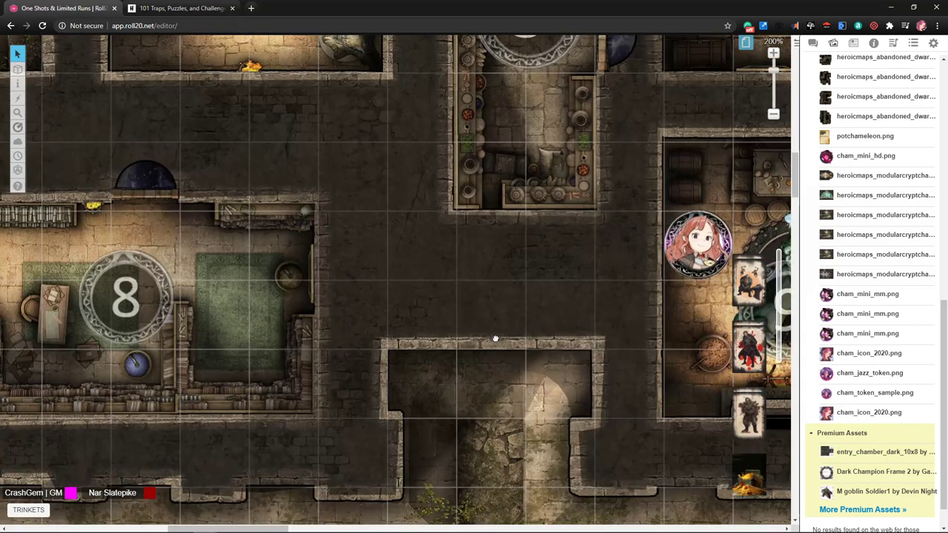
{"action": "scroll", "coordinate": [497, 340], "scroll_direction": "right", "scroll_amount": 5}
{"action": "scroll", "coordinate": [497, 341], "scroll_direction": "up", "scroll_amount": 2}
{"action": "scroll", "coordinate": [315, 427], "scroll_direction": "right", "scroll_amount": 1}
{"action": "scroll", "coordinate": [315, 428], "scroll_direction": "up", "scroll_amount": 1}
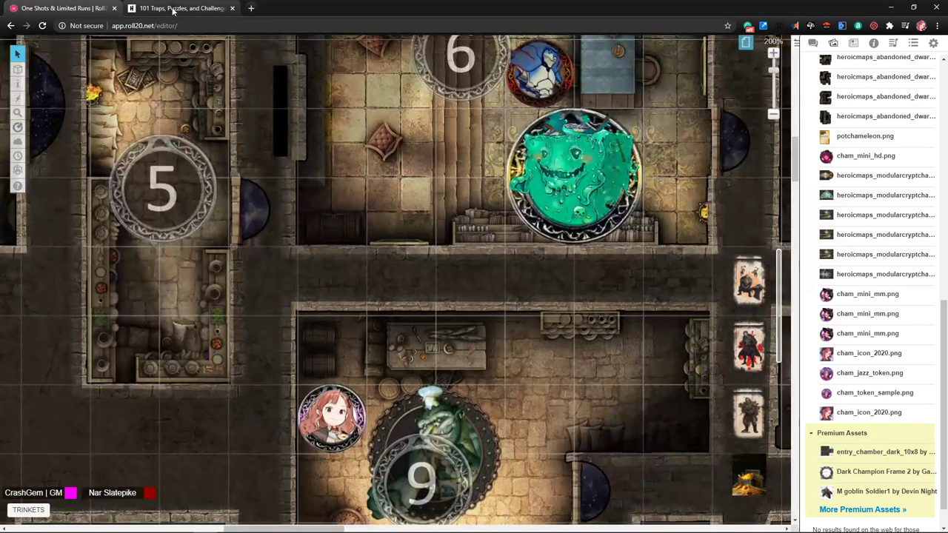
Read ideas 58 through 63 in the HobbyLark trap list, then return to the Roll20 map.
{"action": "left_click", "coordinate": [178, 8]}
{"action": "scroll", "coordinate": [400, 326], "scroll_direction": "down", "scroll_amount": 2}
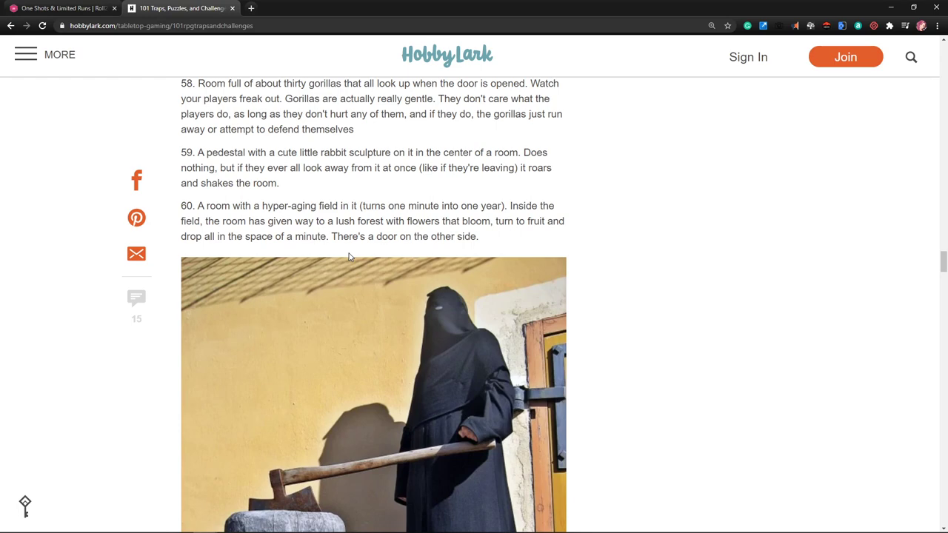
{"action": "scroll", "coordinate": [442, 195], "scroll_direction": "down", "scroll_amount": 6}
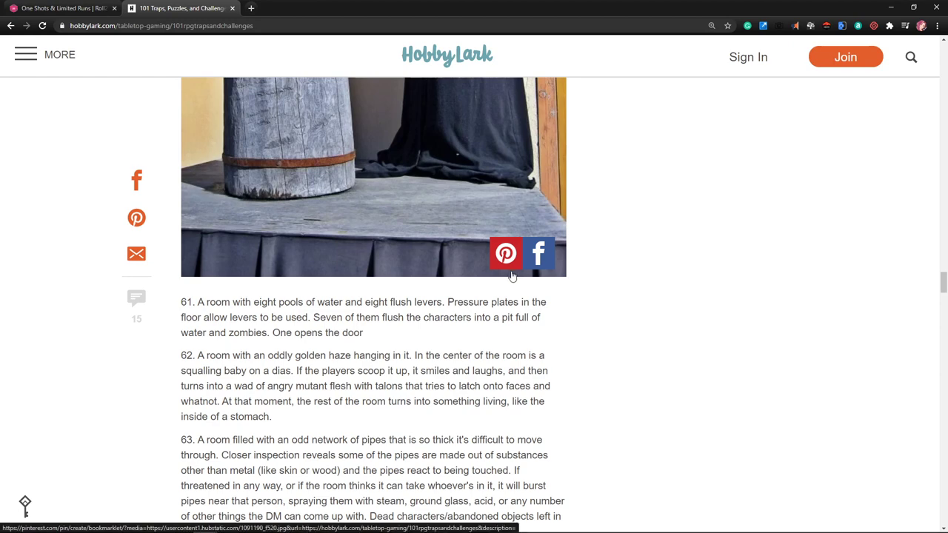
{"action": "scroll", "coordinate": [511, 275], "scroll_direction": "up", "scroll_amount": 5}
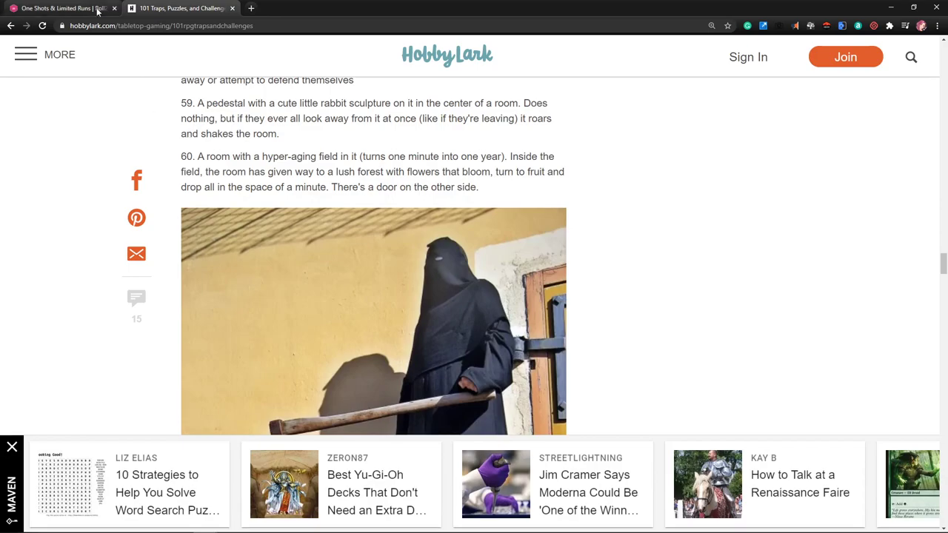
{"action": "left_click", "coordinate": [100, 12]}
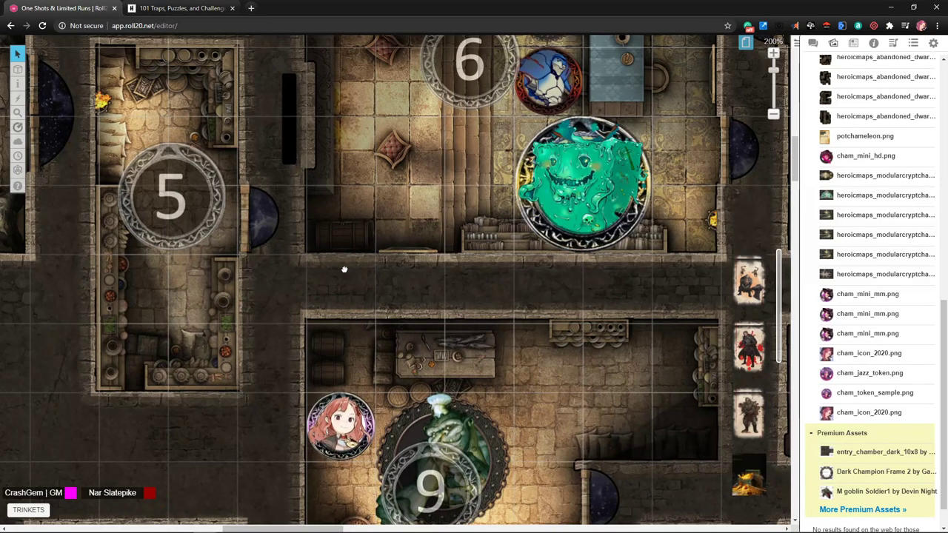
Inspect room 5 and the neighbouring rooms 8, 9 and 6, then ping the shelves along room 5's west wall.
{"action": "scroll", "coordinate": [333, 264], "scroll_direction": "left", "scroll_amount": 5}
{"action": "scroll", "coordinate": [394, 162], "scroll_direction": "down", "scroll_amount": 3}
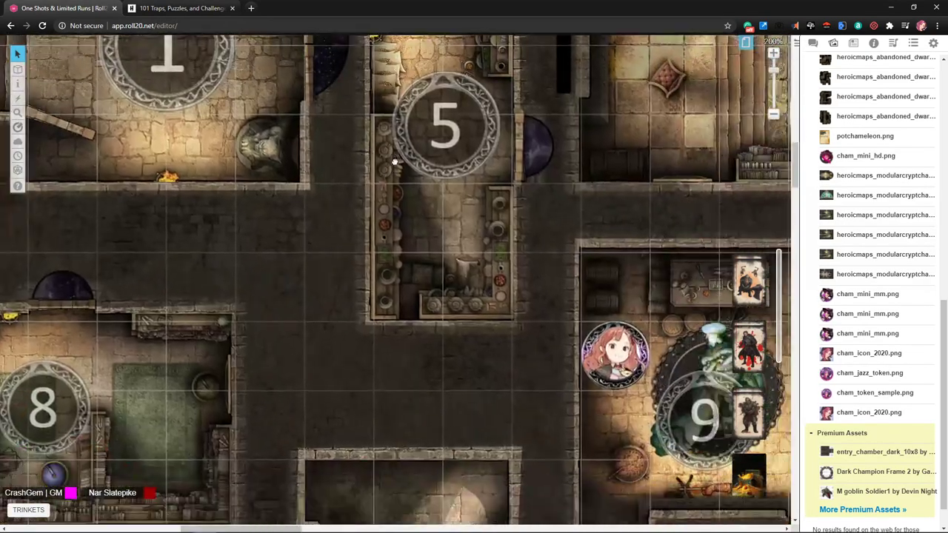
{"action": "scroll", "coordinate": [394, 163], "scroll_direction": "down", "scroll_amount": 1}
{"action": "scroll", "coordinate": [370, 166], "scroll_direction": "right", "scroll_amount": 6}
{"action": "scroll", "coordinate": [306, 201], "scroll_direction": "up", "scroll_amount": 2}
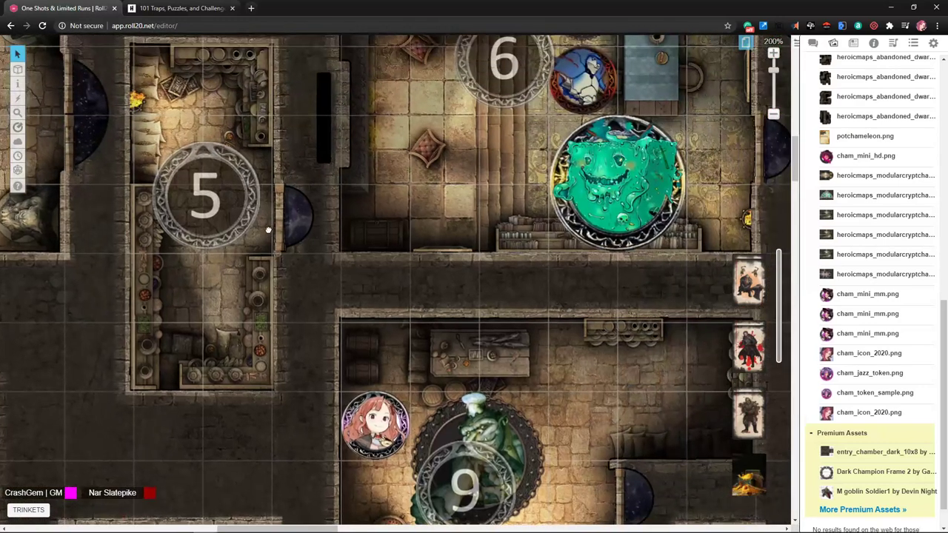
{"action": "scroll", "coordinate": [296, 248], "scroll_direction": "up", "scroll_amount": 2}
{"action": "scroll", "coordinate": [321, 262], "scroll_direction": "left", "scroll_amount": 3}
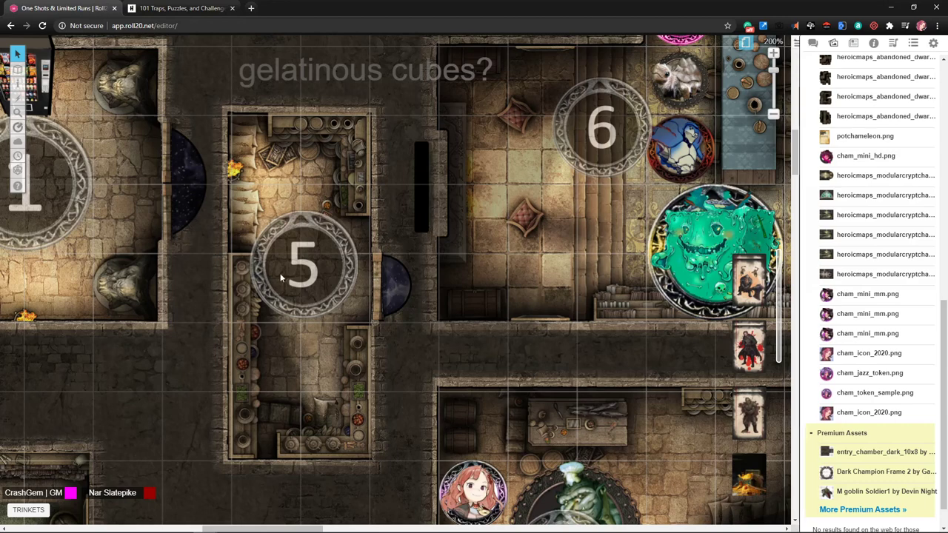
{"action": "left_click", "coordinate": [246, 291]}
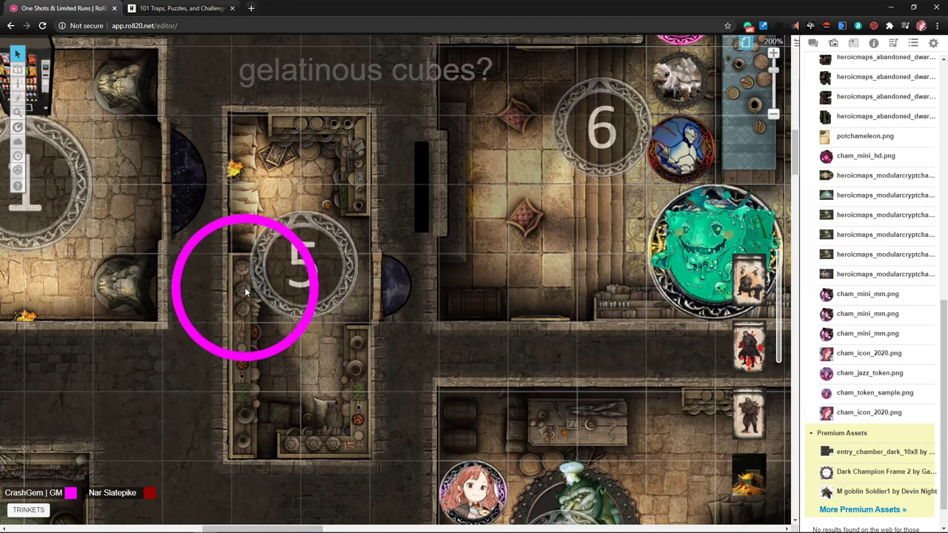
{"action": "left_click", "coordinate": [246, 291]}
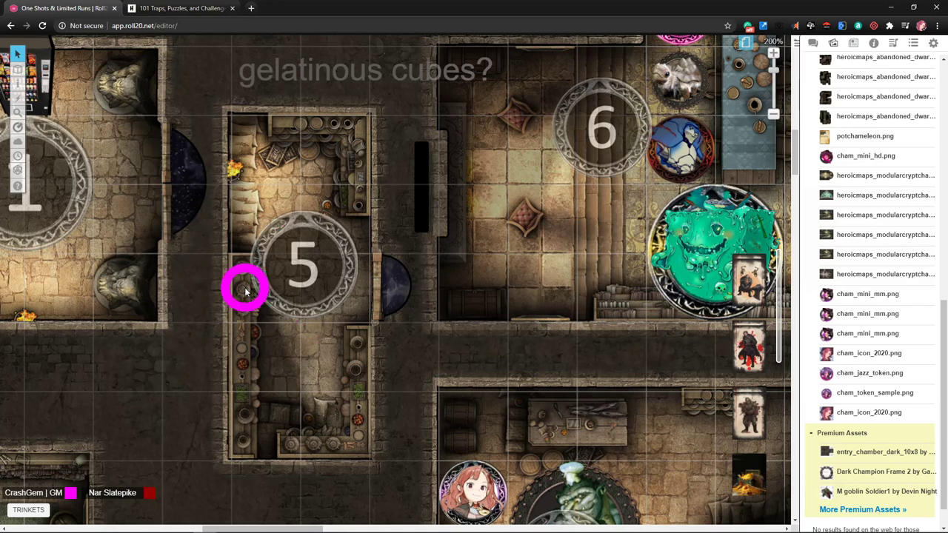
Read further ideas in the HobbyLark trap list, then return to the Roll20 map.
{"action": "left_click", "coordinate": [199, 8]}
{"action": "scroll", "coordinate": [337, 230], "scroll_direction": "down", "scroll_amount": 6}
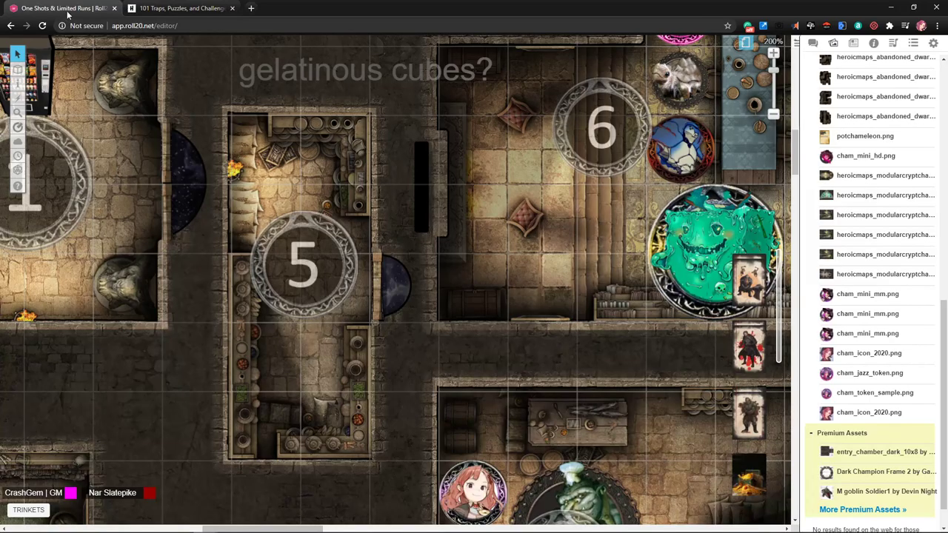
{"action": "left_click", "coordinate": [66, 8]}
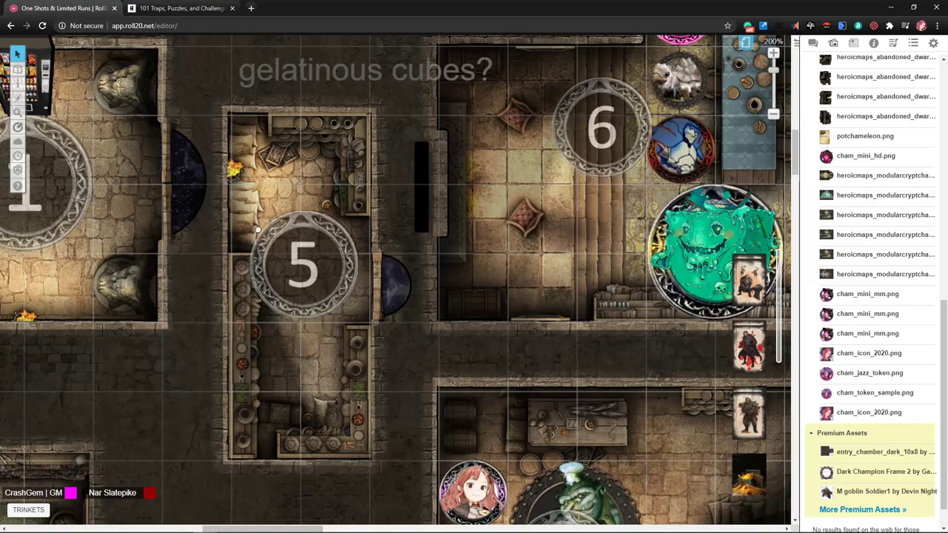
Look over rooms 8, 10, 7 and 4 and their corridors for places that could take another trap.
{"action": "scroll", "coordinate": [289, 192], "scroll_direction": "down", "scroll_amount": 8}
{"action": "scroll", "coordinate": [289, 192], "scroll_direction": "left", "scroll_amount": 8}
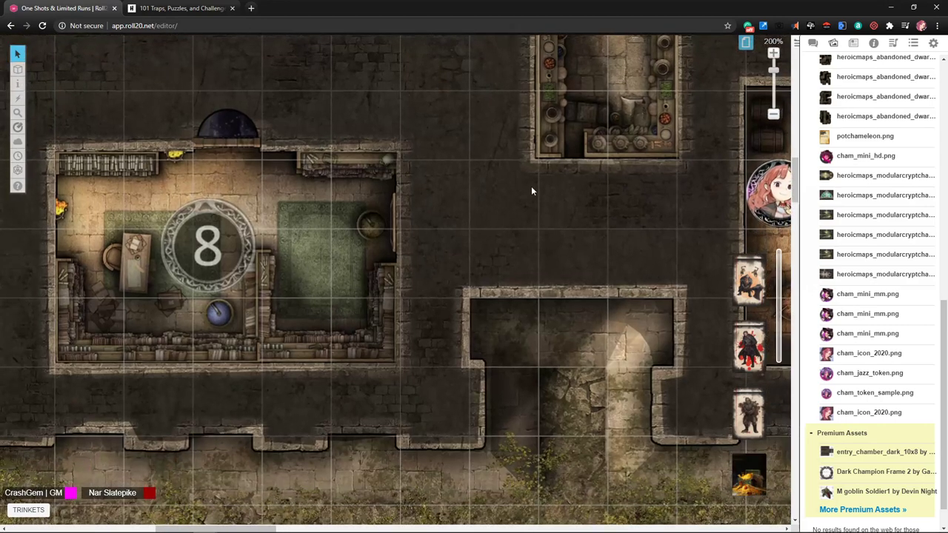
{"action": "scroll", "coordinate": [481, 230], "scroll_direction": "up", "scroll_amount": 2}
{"action": "scroll", "coordinate": [338, 252], "scroll_direction": "right", "scroll_amount": 8}
{"action": "scroll", "coordinate": [240, 253], "scroll_direction": "right", "scroll_amount": 10}
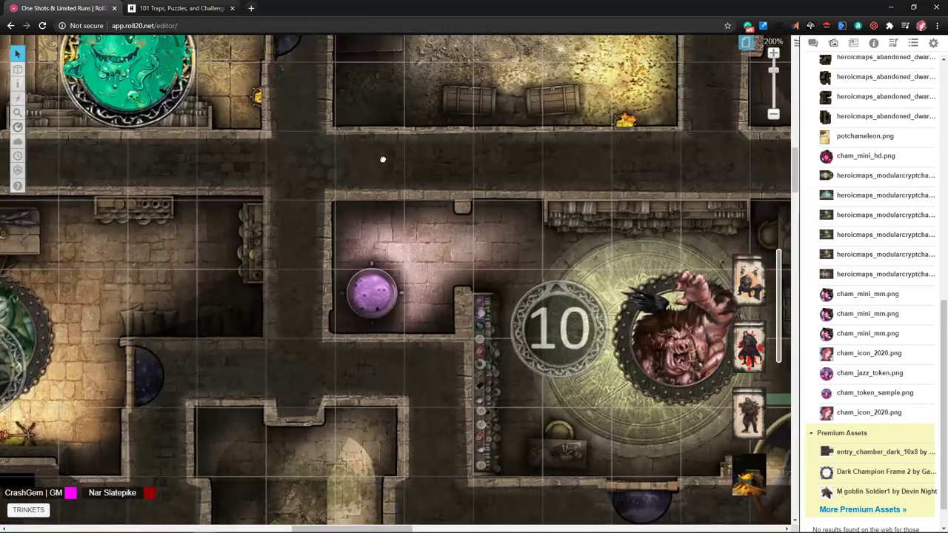
{"action": "scroll", "coordinate": [385, 152], "scroll_direction": "up", "scroll_amount": 5}
{"action": "scroll", "coordinate": [385, 152], "scroll_direction": "right", "scroll_amount": 2}
{"action": "scroll", "coordinate": [364, 343], "scroll_direction": "left", "scroll_amount": 1}
{"action": "scroll", "coordinate": [343, 133], "scroll_direction": "up", "scroll_amount": 5}
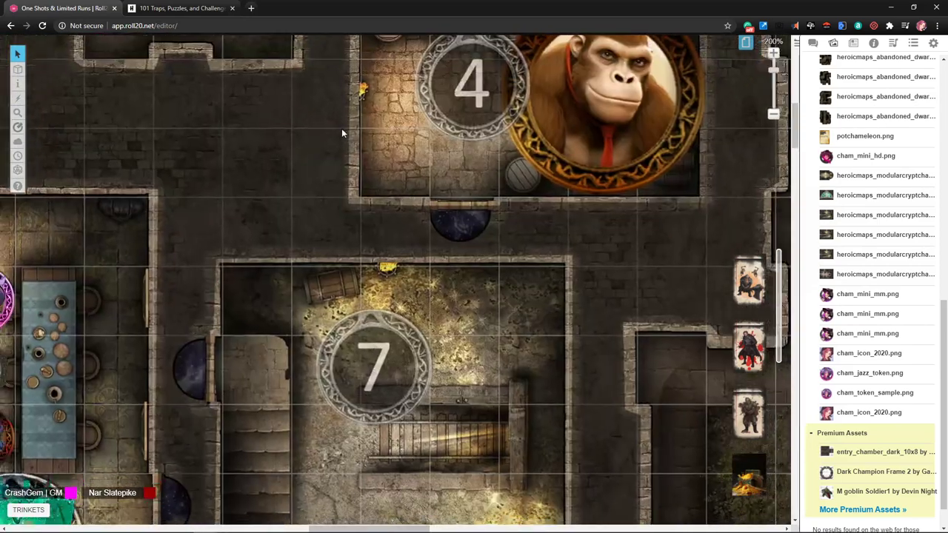
Review rooms 3, 2, 1 and 8 in turn for spots that still need a challenge.
{"action": "scroll", "coordinate": [594, 181], "scroll_direction": "left", "scroll_amount": 8}
{"action": "scroll", "coordinate": [594, 181], "scroll_direction": "down", "scroll_amount": 4}
{"action": "scroll", "coordinate": [594, 181], "scroll_direction": "left", "scroll_amount": 8}
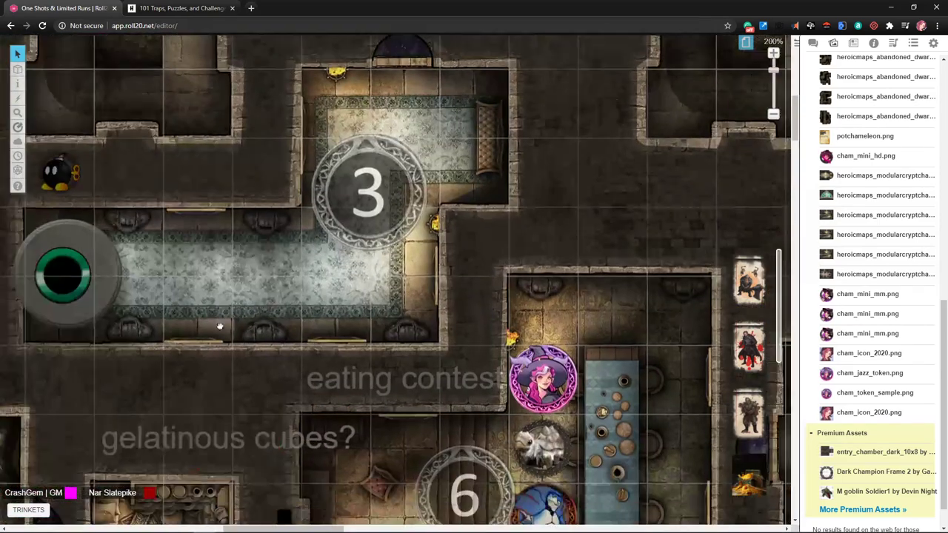
{"action": "scroll", "coordinate": [480, 330], "scroll_direction": "up", "scroll_amount": 5}
{"action": "scroll", "coordinate": [485, 336], "scroll_direction": "left", "scroll_amount": 2}
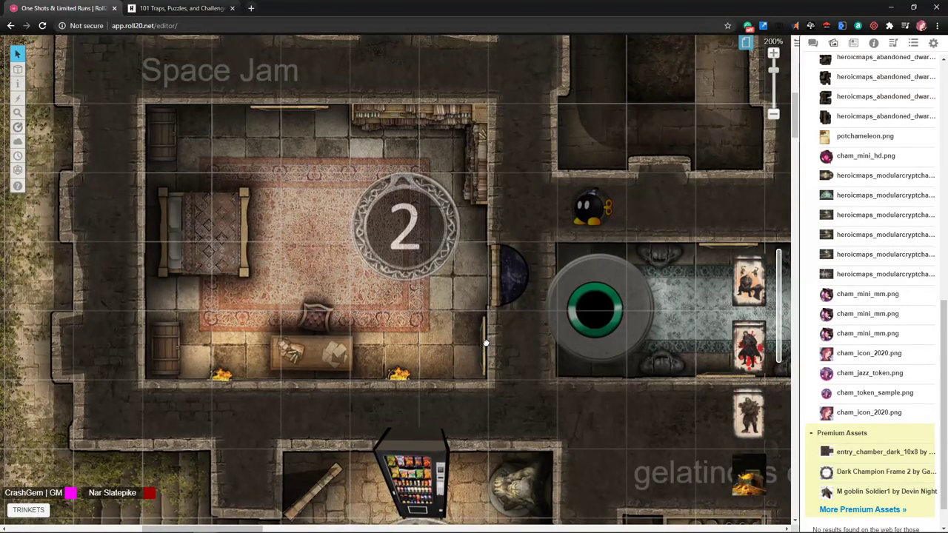
{"action": "scroll", "coordinate": [484, 342], "scroll_direction": "down", "scroll_amount": 1}
{"action": "scroll", "coordinate": [484, 343], "scroll_direction": "right", "scroll_amount": 1}
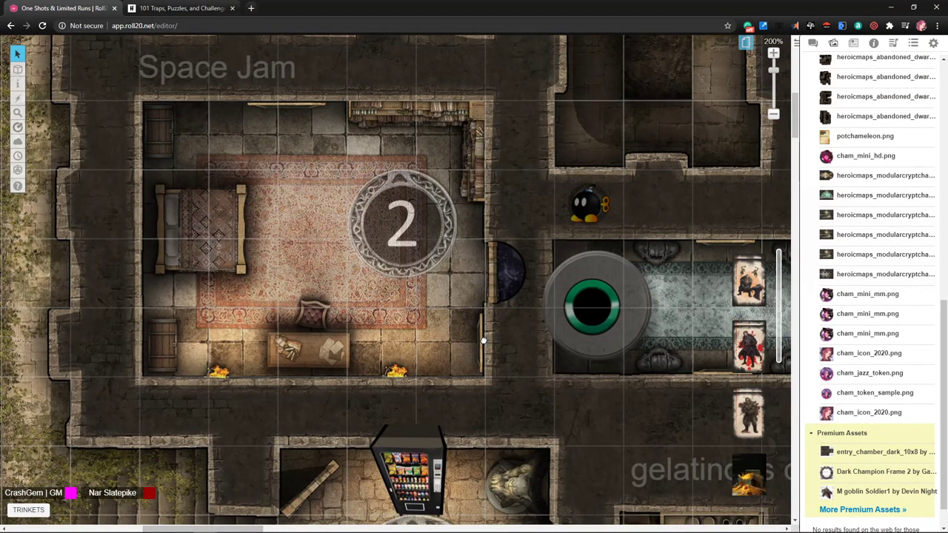
{"action": "scroll", "coordinate": [485, 341], "scroll_direction": "down", "scroll_amount": 2}
{"action": "scroll", "coordinate": [483, 333], "scroll_direction": "down", "scroll_amount": 10}
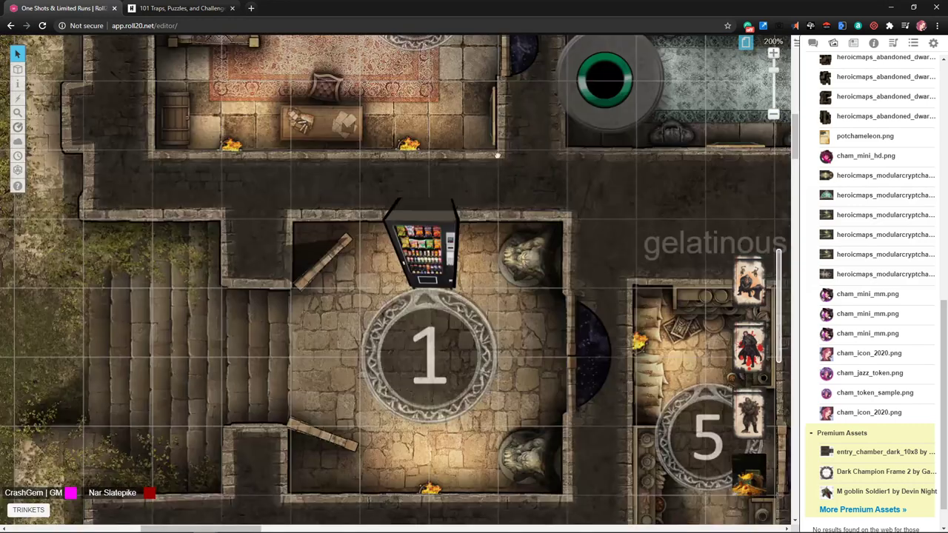
{"action": "scroll", "coordinate": [496, 348], "scroll_direction": "down", "scroll_amount": 5}
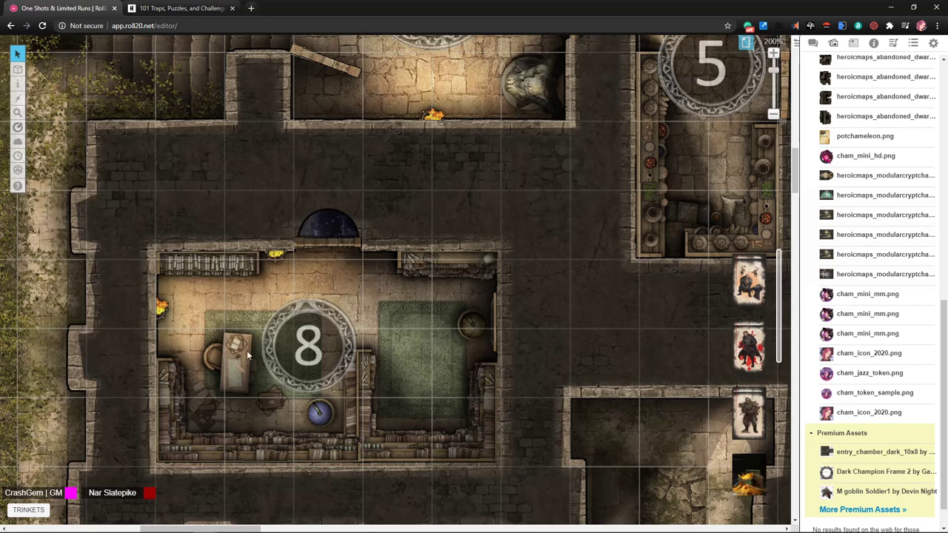
{"action": "scroll", "coordinate": [514, 349], "scroll_direction": "right", "scroll_amount": 2}
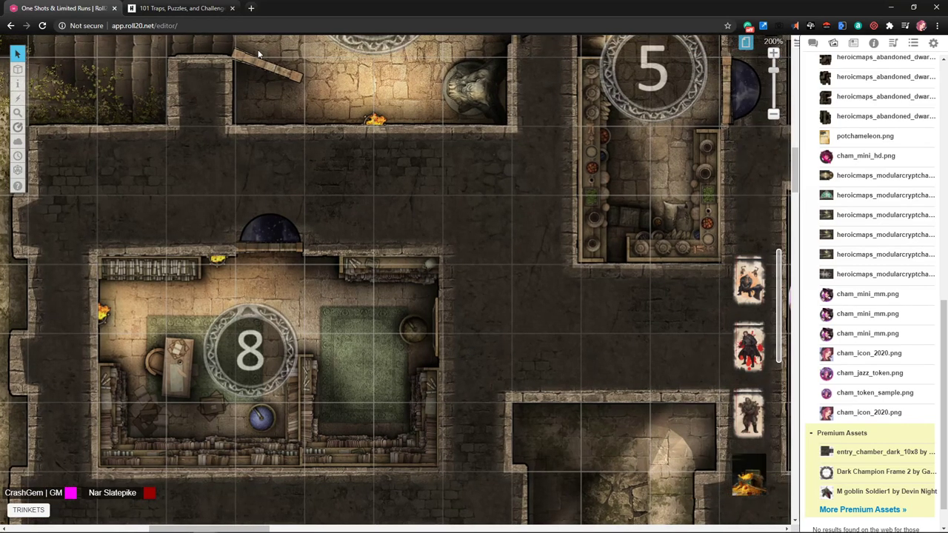
In the HobbyLark list, select the full text of idea 62 about the golden haze room, then switch to the other window.
{"action": "left_click", "coordinate": [183, 9]}
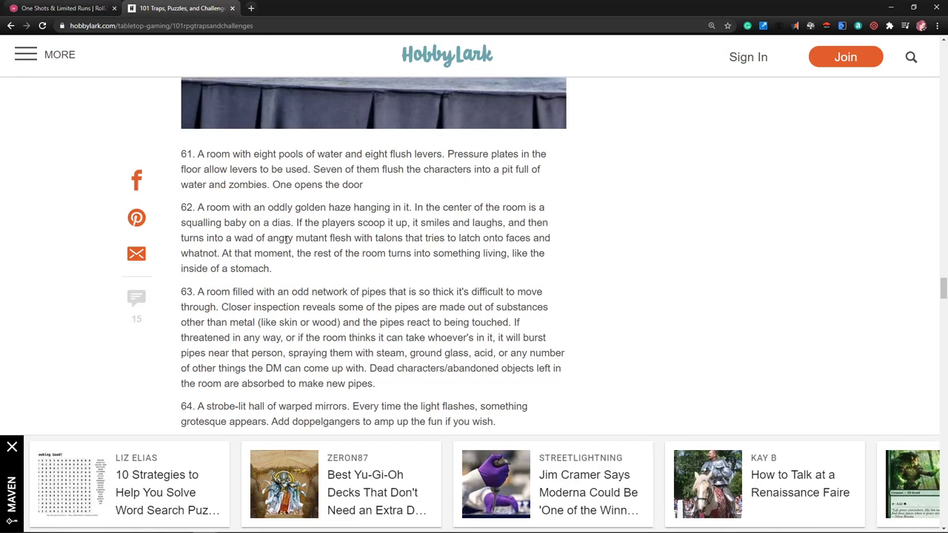
{"action": "left_click_drag", "start_coordinate": [280, 276], "coordinate": [198, 210]}
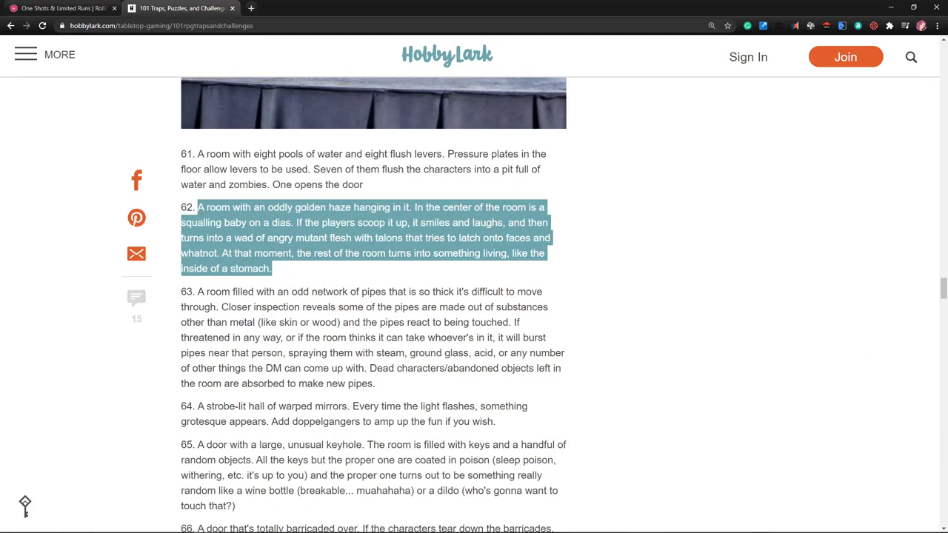
{"action": "key", "text": "alt+Tab"}
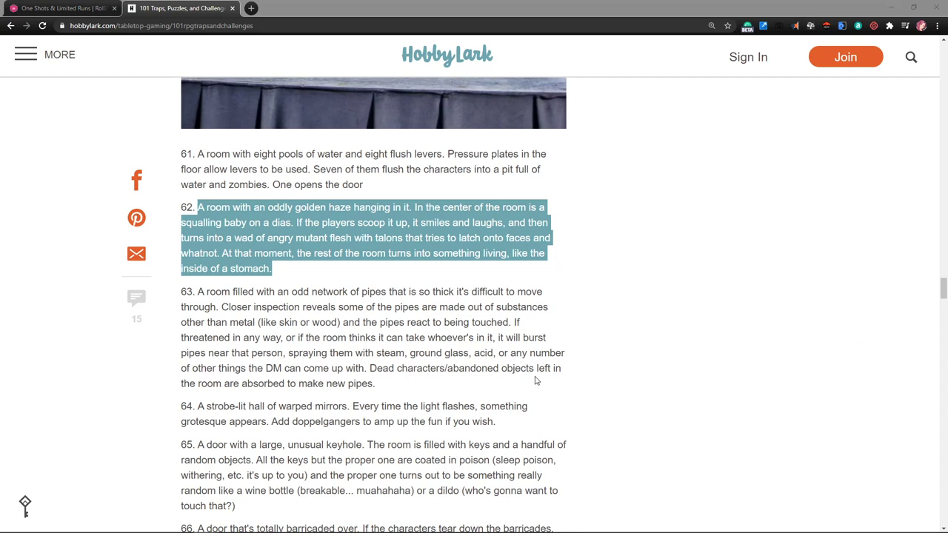
Select the full text of idea 63 about the pipe-filled room, then switch to the other window.
{"action": "scroll", "coordinate": [531, 373], "scroll_direction": "down", "scroll_amount": 1}
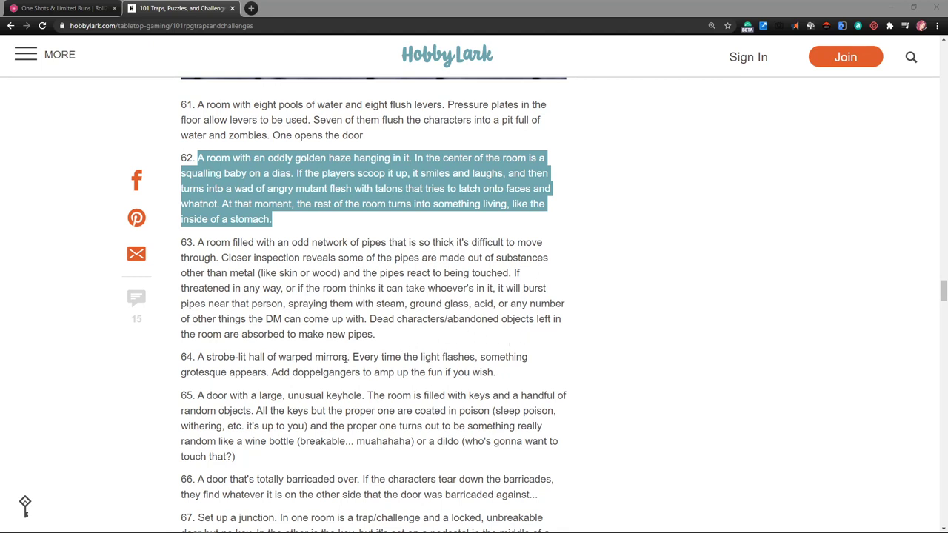
{"action": "left_click_drag", "start_coordinate": [379, 339], "coordinate": [199, 243]}
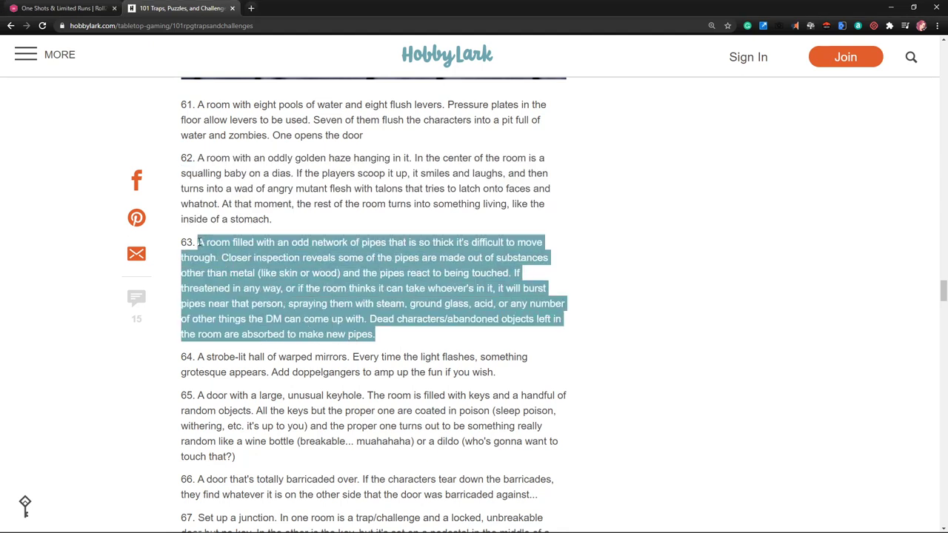
{"action": "key", "text": "alt+Tab"}
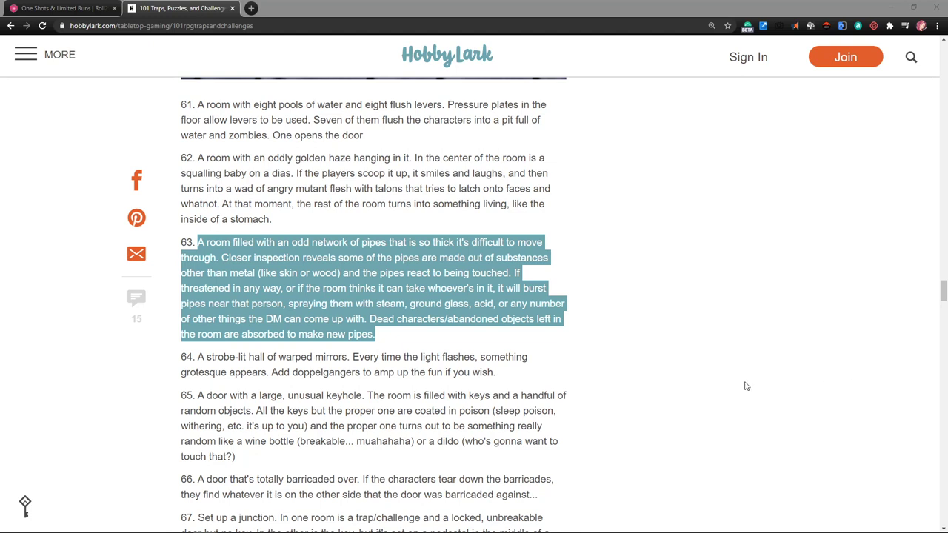
Read ideas 64 through 72, select the full text of idea 68 about the crumbling key, and switch to the other window.
{"action": "scroll", "coordinate": [656, 396], "scroll_direction": "down", "scroll_amount": 1}
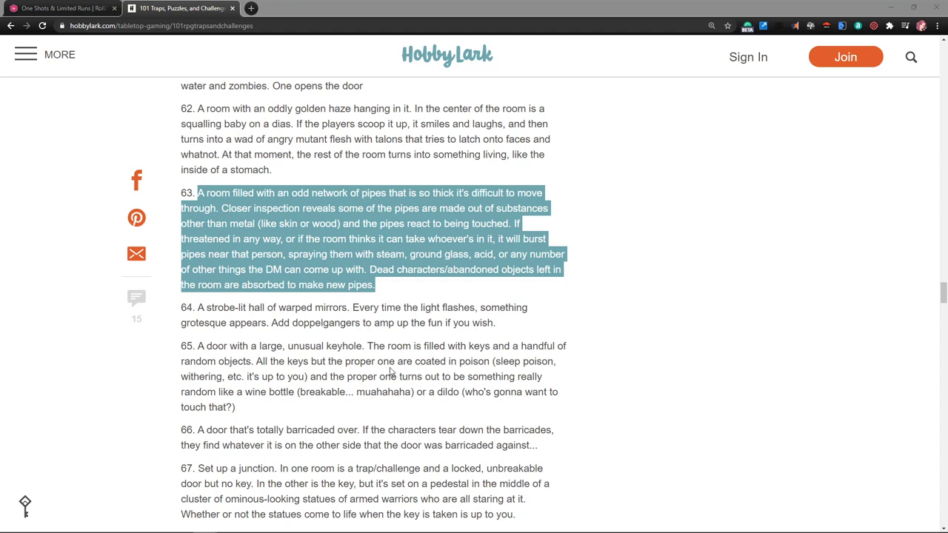
{"action": "scroll", "coordinate": [393, 363], "scroll_direction": "down", "scroll_amount": 1}
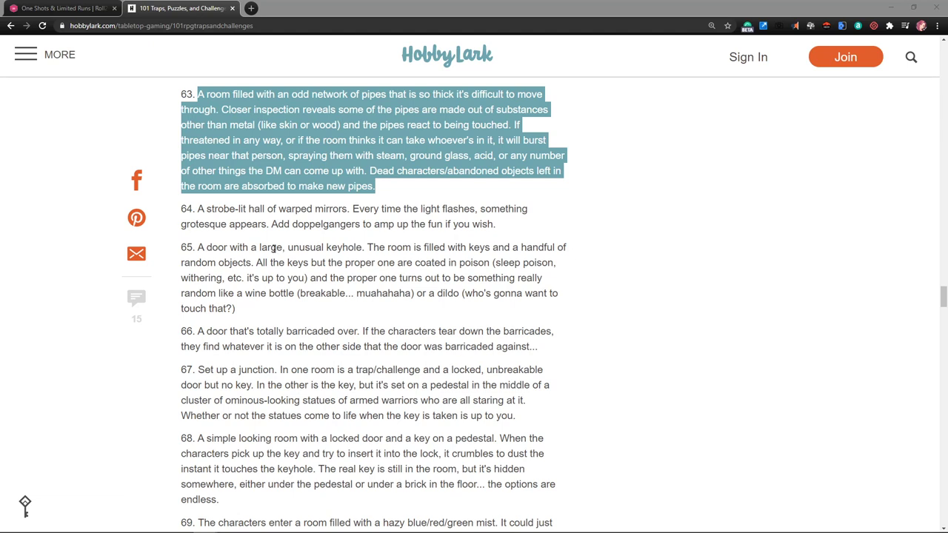
{"action": "left_click", "coordinate": [217, 25]}
{"action": "scroll", "coordinate": [409, 289], "scroll_direction": "down", "scroll_amount": 2}
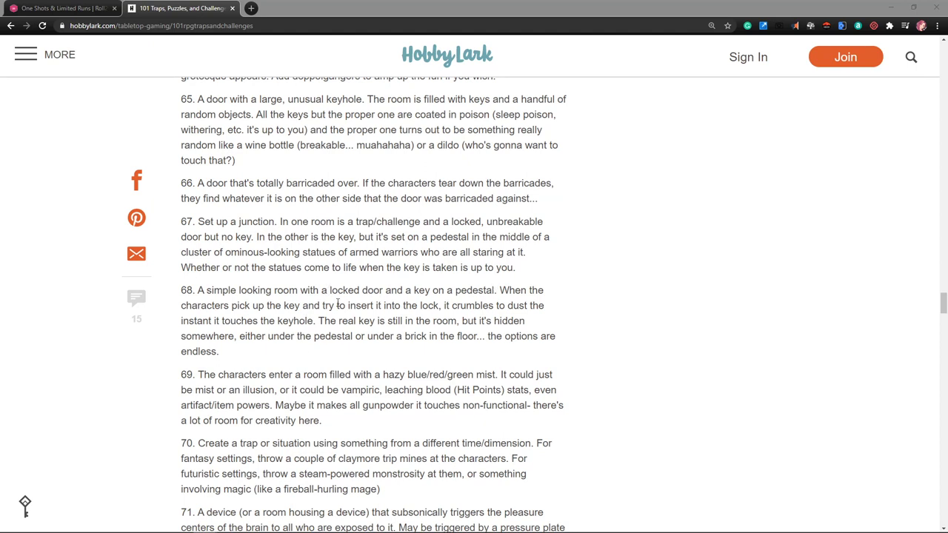
{"action": "scroll", "coordinate": [401, 337], "scroll_direction": "down", "scroll_amount": 2}
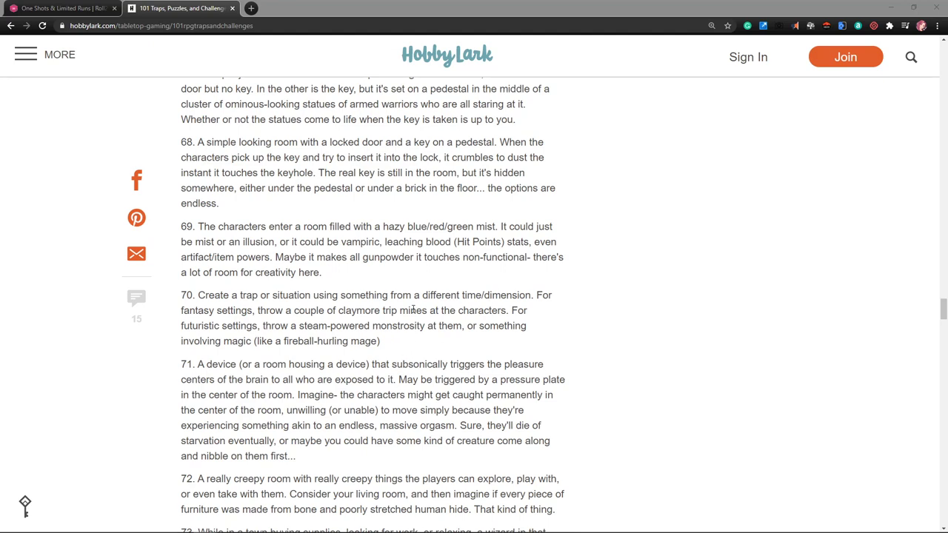
{"action": "scroll", "coordinate": [452, 278], "scroll_direction": "down", "scroll_amount": 1}
{"action": "scroll", "coordinate": [301, 218], "scroll_direction": "up", "scroll_amount": 1}
{"action": "left_click_drag", "start_coordinate": [198, 142], "coordinate": [223, 206]}
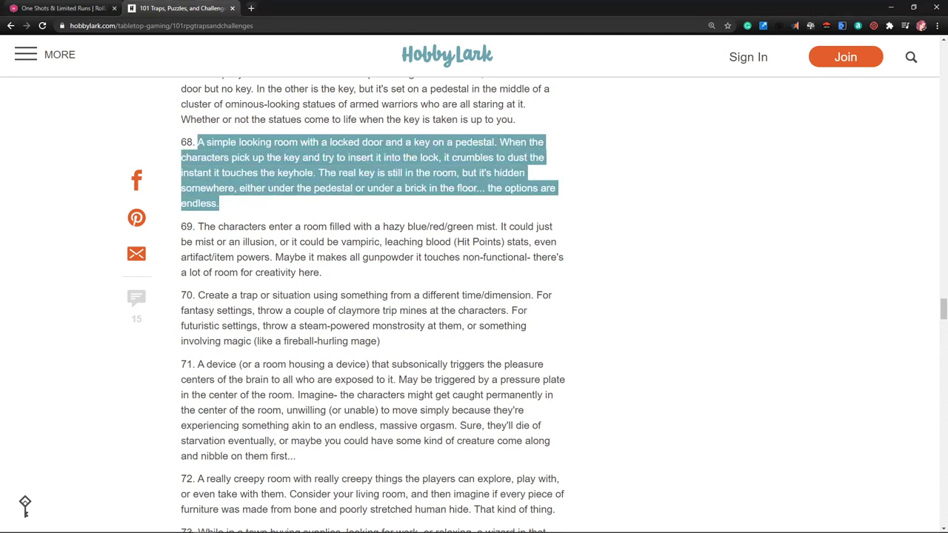
{"action": "key", "text": "alt+Tab"}
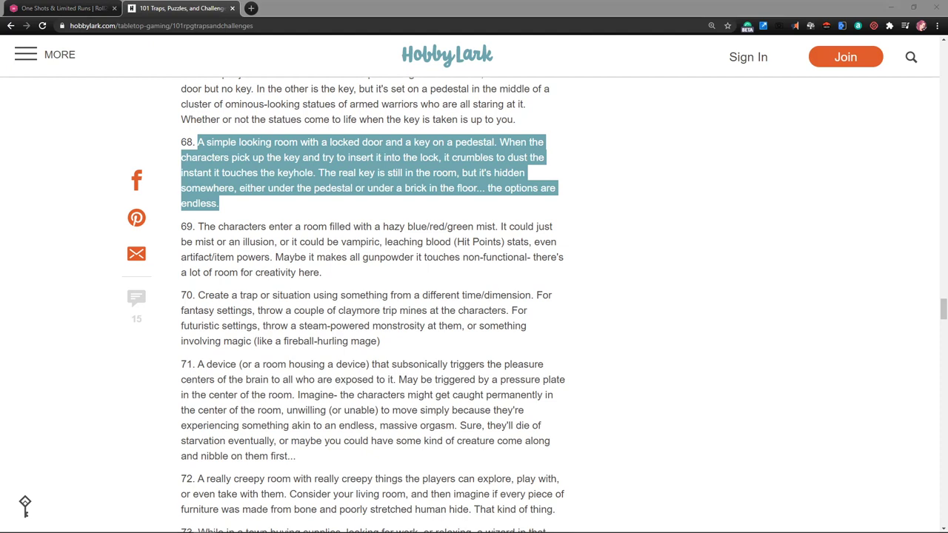
Read ideas 69 through 78 and highlight the meat processing hopper passage in idea 76.
{"action": "scroll", "coordinate": [536, 295], "scroll_direction": "down", "scroll_amount": 2}
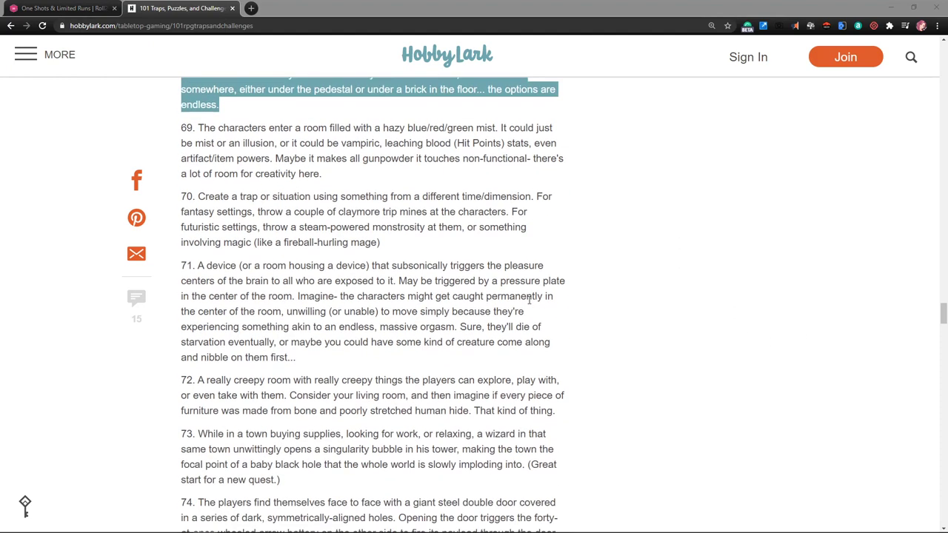
{"action": "scroll", "coordinate": [533, 311], "scroll_direction": "down", "scroll_amount": 1}
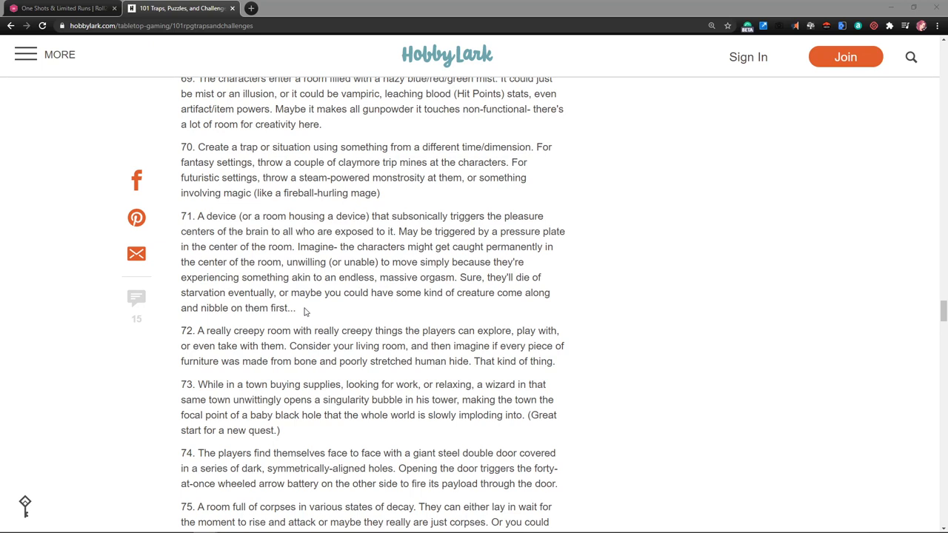
{"action": "scroll", "coordinate": [348, 302], "scroll_direction": "down", "scroll_amount": 2}
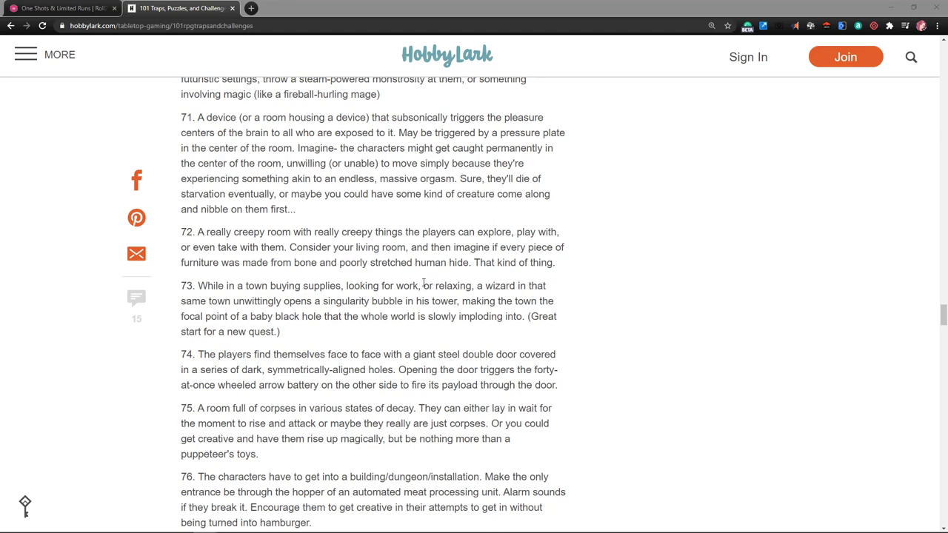
{"action": "scroll", "coordinate": [426, 288], "scroll_direction": "down", "scroll_amount": 2}
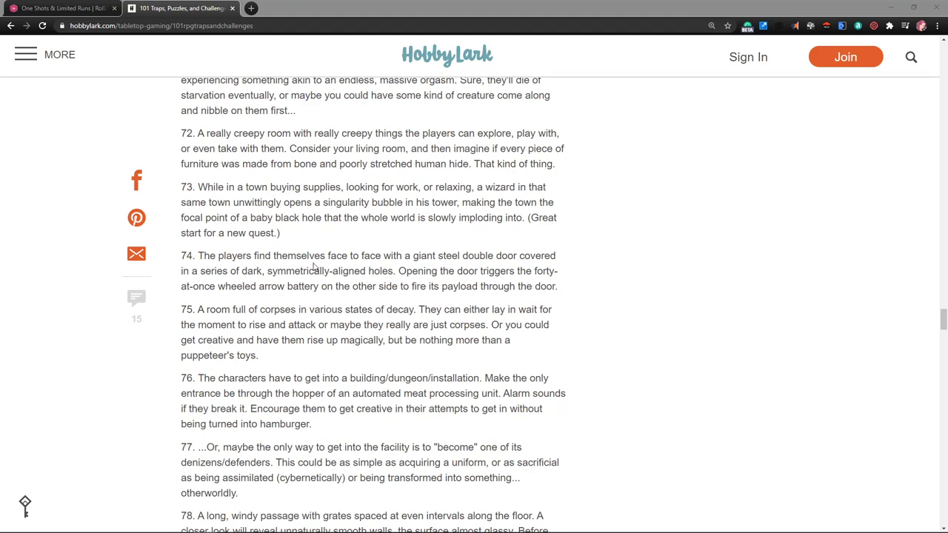
{"action": "scroll", "coordinate": [361, 320], "scroll_direction": "down", "scroll_amount": 1}
{"action": "scroll", "coordinate": [362, 327], "scroll_direction": "down", "scroll_amount": 1}
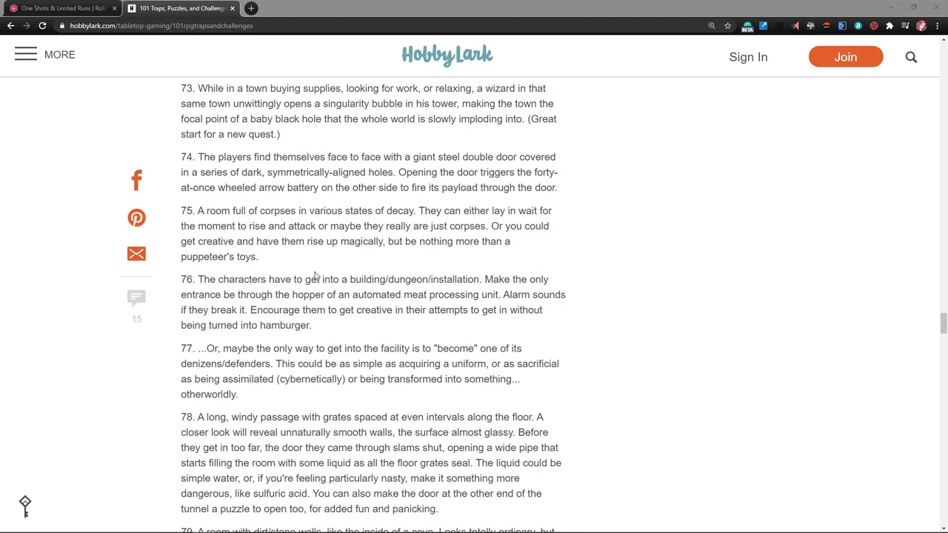
{"action": "scroll", "coordinate": [314, 277], "scroll_direction": "down", "scroll_amount": 1}
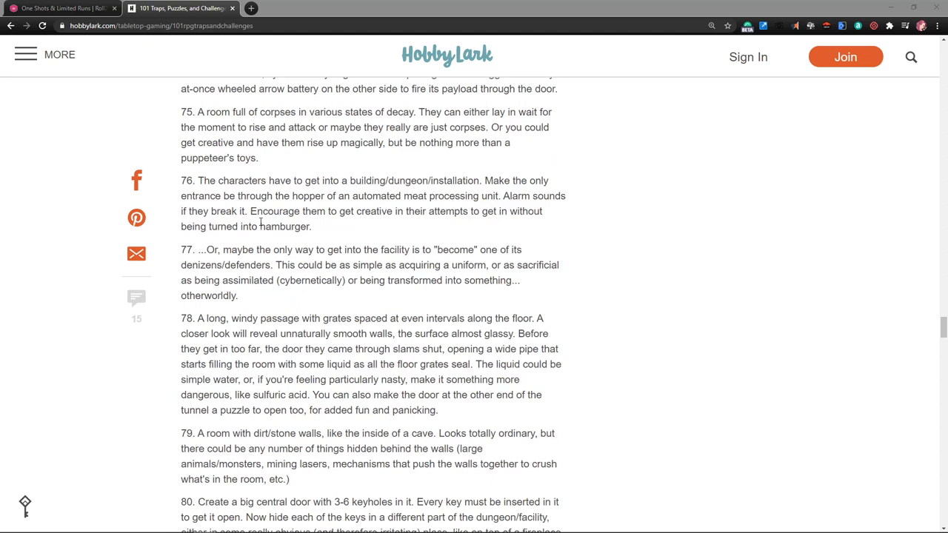
{"action": "left_click_drag", "start_coordinate": [267, 194], "coordinate": [345, 229]}
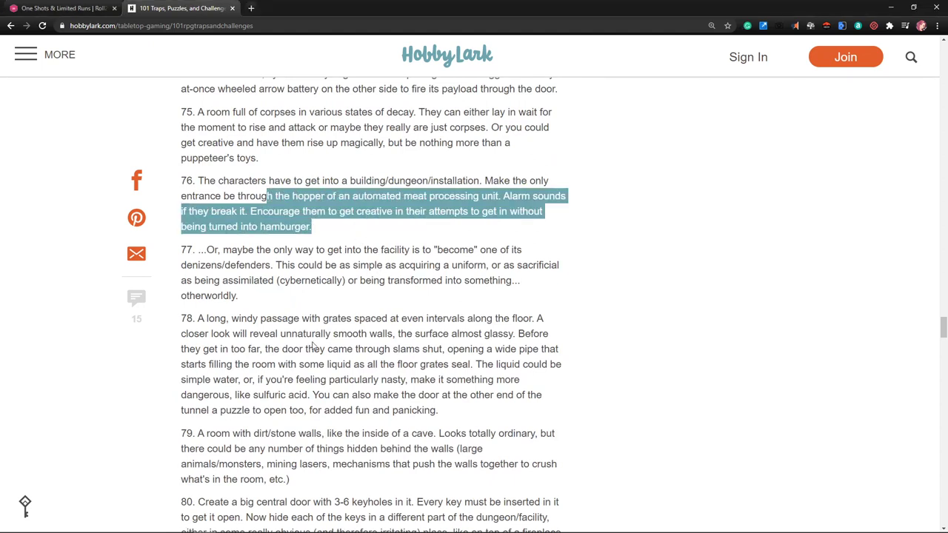
Read ideas 76 through 80, highlighting part of the meat processing idea and the passage in idea 77 about becoming a denizen.
{"action": "left_click", "coordinate": [415, 283]}
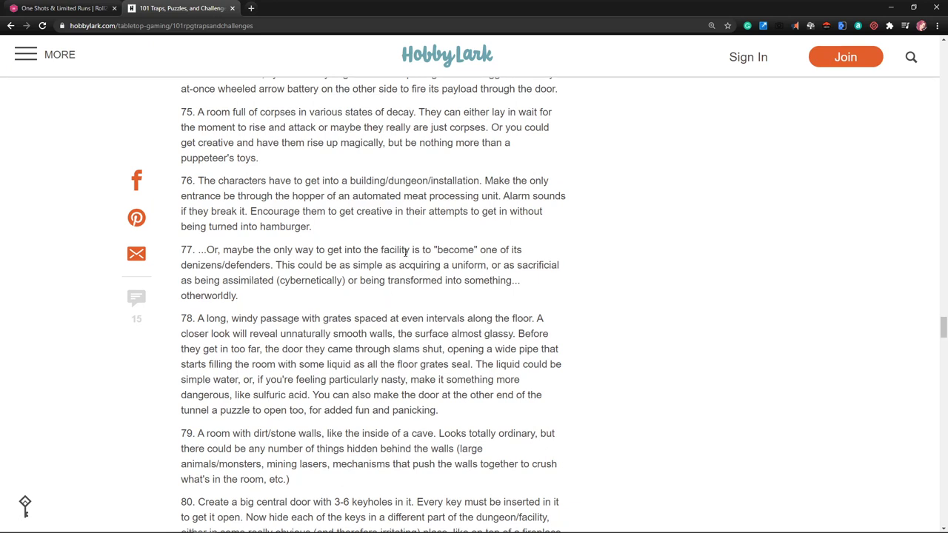
{"action": "left_click_drag", "start_coordinate": [382, 196], "coordinate": [480, 211]}
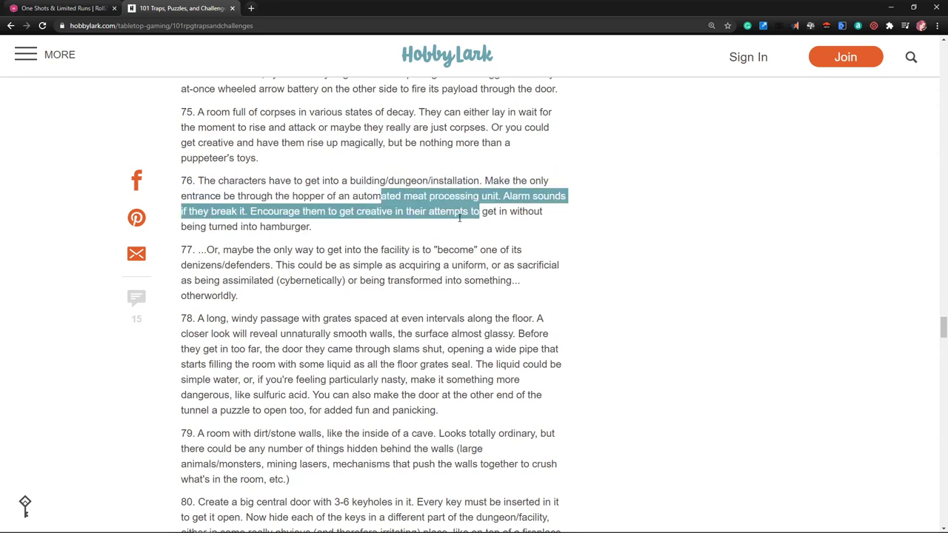
{"action": "scroll", "coordinate": [380, 285], "scroll_direction": "down", "scroll_amount": 1}
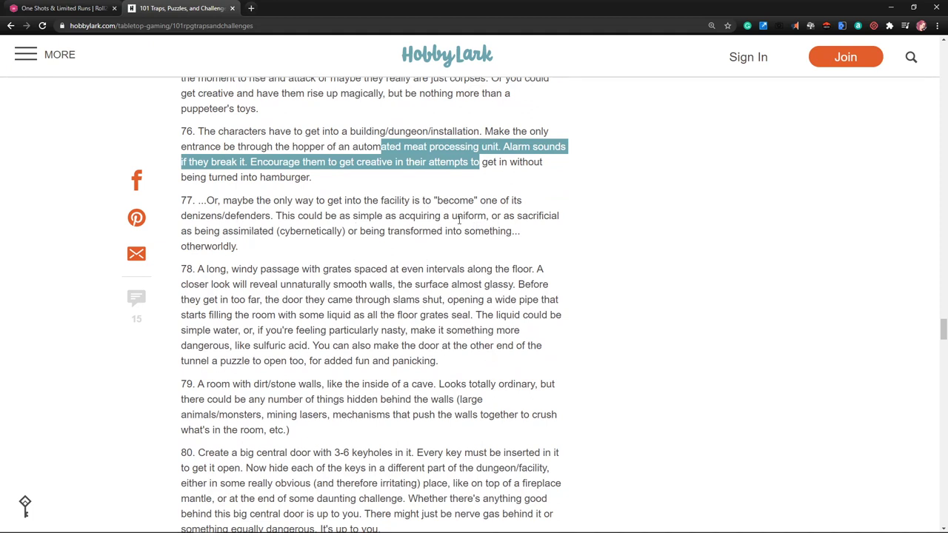
{"action": "left_click_drag", "start_coordinate": [226, 272], "coordinate": [337, 335]}
{"action": "left_click_drag", "start_coordinate": [218, 202], "coordinate": [310, 249]}
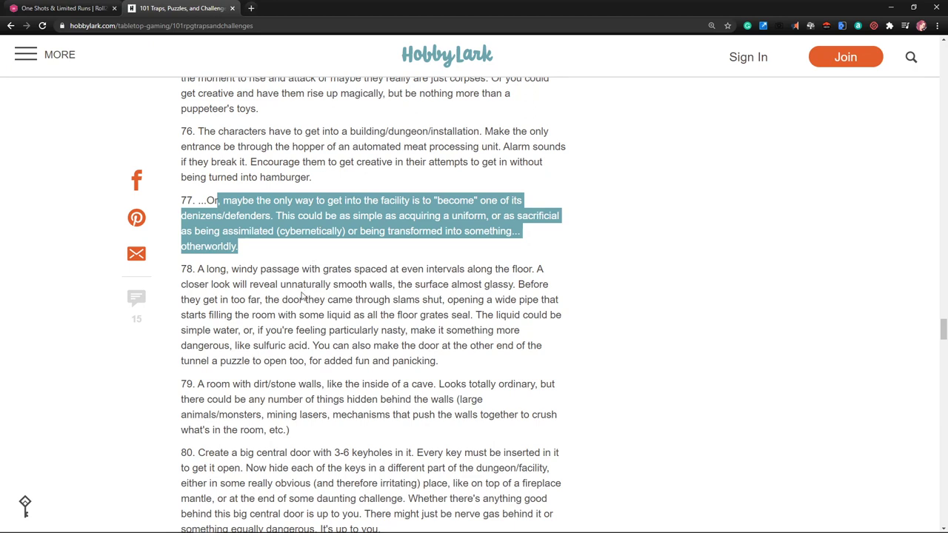
{"action": "scroll", "coordinate": [311, 263], "scroll_direction": "down", "scroll_amount": 1}
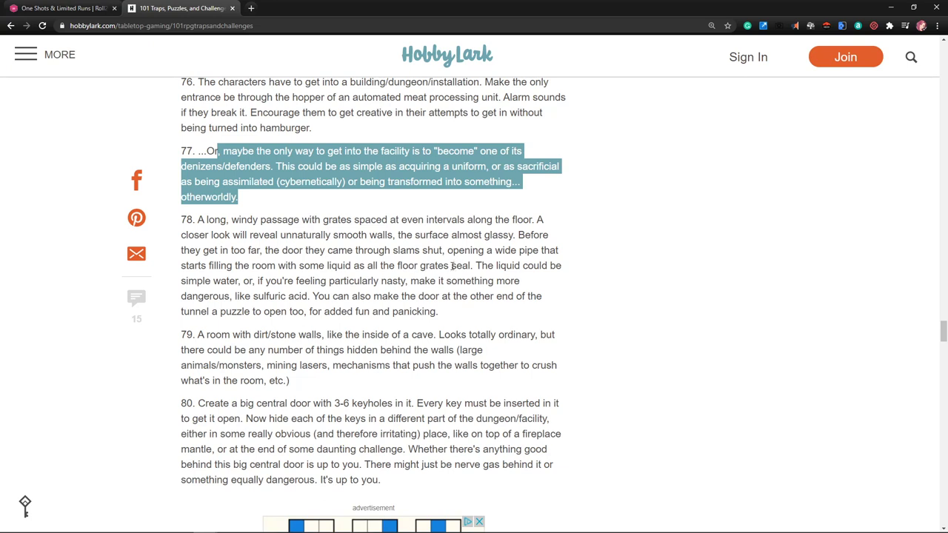
{"action": "scroll", "coordinate": [441, 282], "scroll_direction": "down", "scroll_amount": 1}
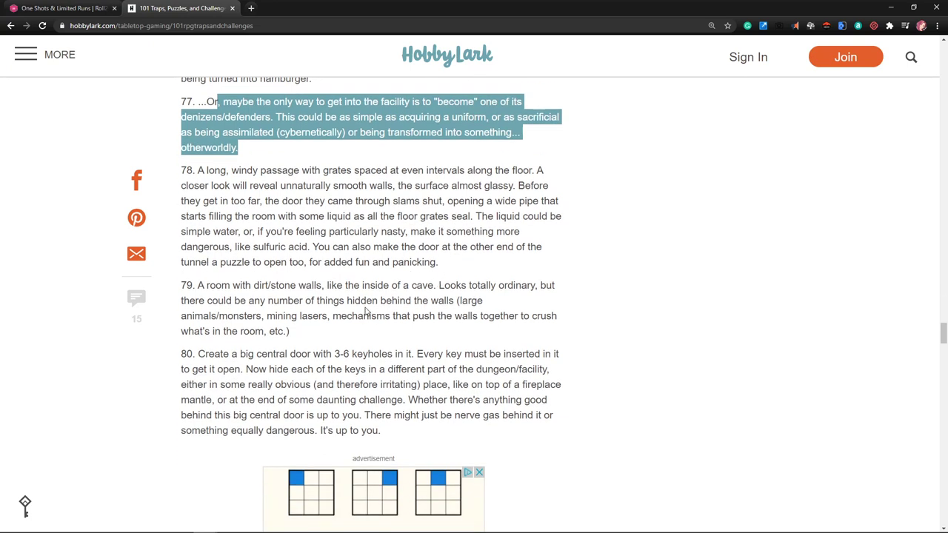
{"action": "scroll", "coordinate": [364, 314], "scroll_direction": "down", "scroll_amount": 2}
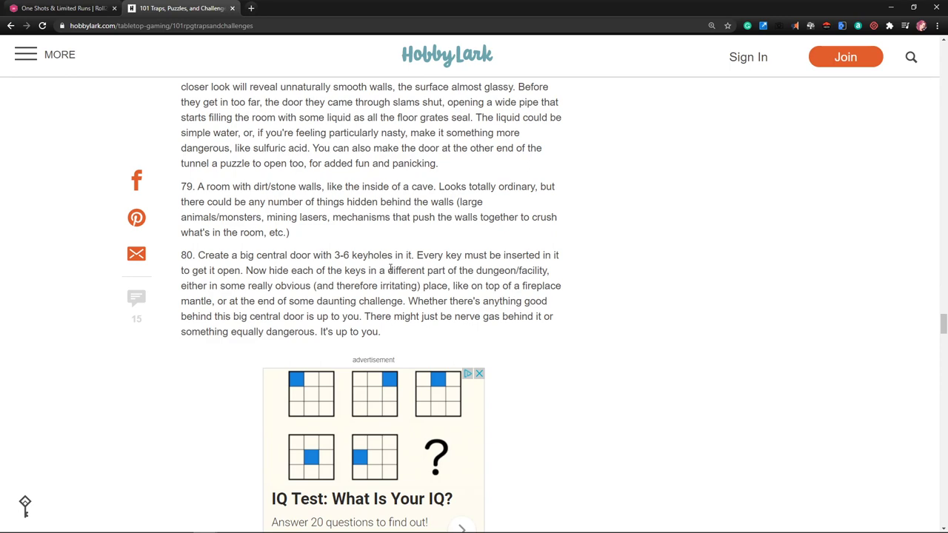
Switch to the Roll20 map and add the text label "everything is cake... even you." by the entrance of room 8.
{"action": "left_click", "coordinate": [85, 9]}
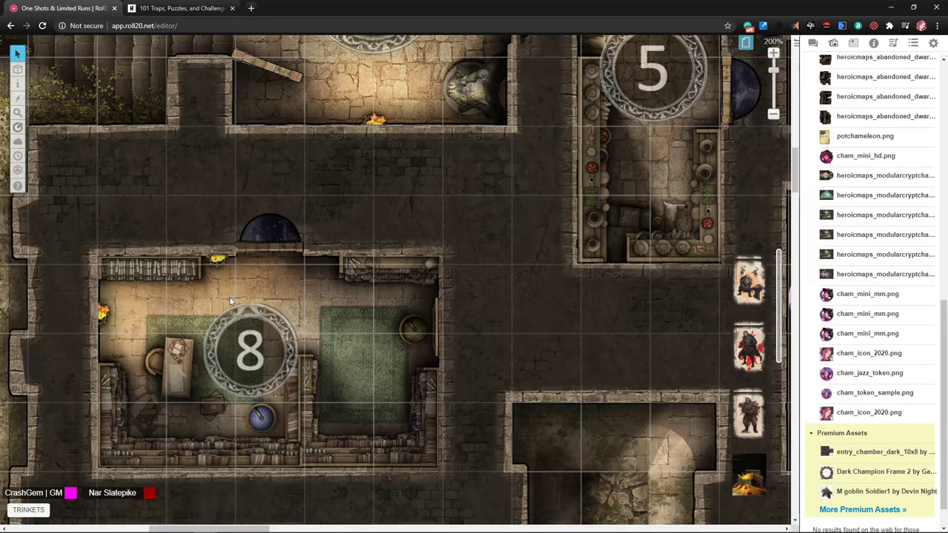
{"action": "scroll", "coordinate": [229, 297], "scroll_direction": "down", "scroll_amount": 1}
{"action": "scroll", "coordinate": [192, 291], "scroll_direction": "up", "scroll_amount": 1}
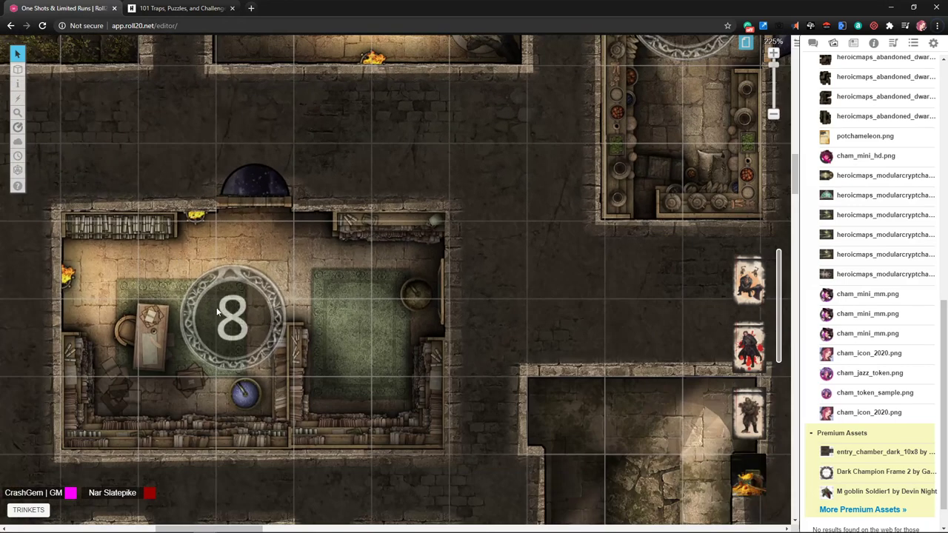
{"action": "scroll", "coordinate": [213, 305], "scroll_direction": "left", "scroll_amount": 3}
{"action": "scroll", "coordinate": [214, 305], "scroll_direction": "down", "scroll_amount": 1}
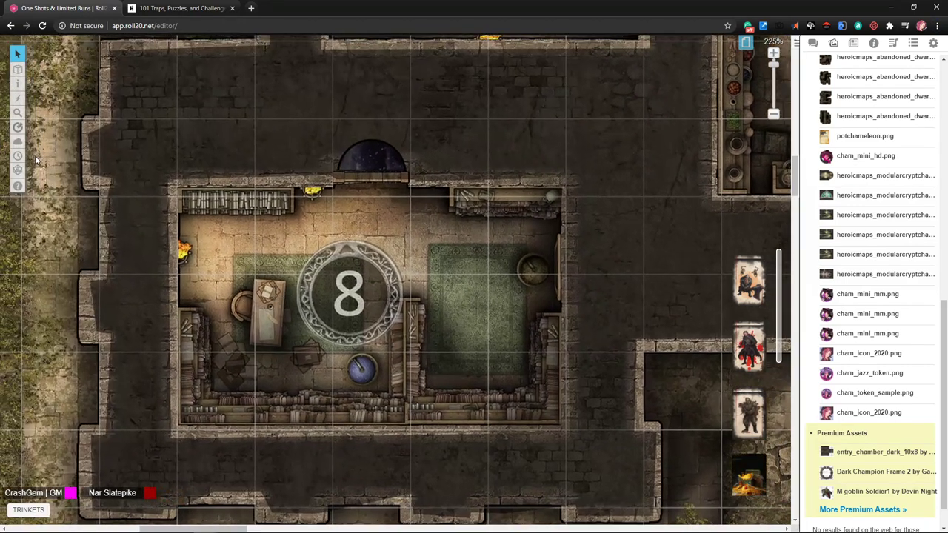
{"action": "left_click", "coordinate": [372, 254]}
{"action": "left_click", "coordinate": [372, 254]}
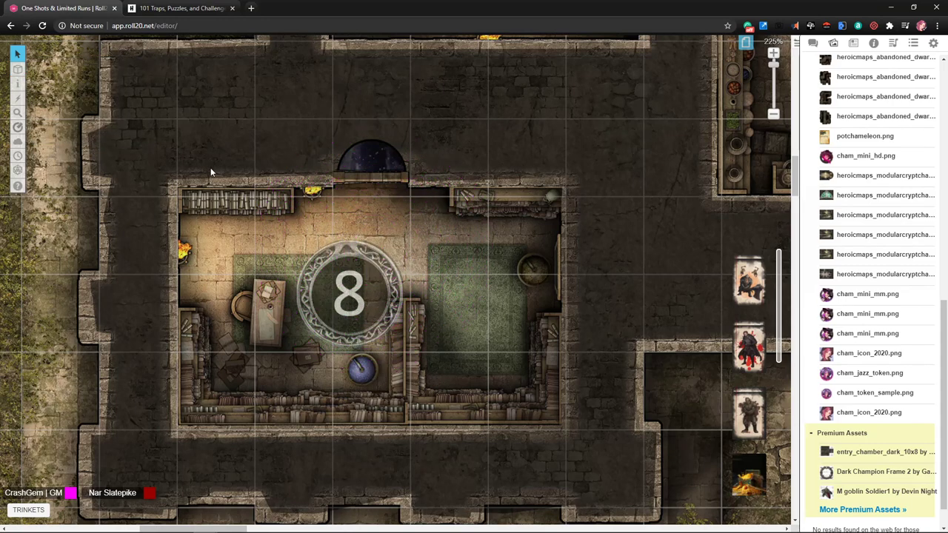
{"action": "mouse_move", "coordinate": [18, 69]}
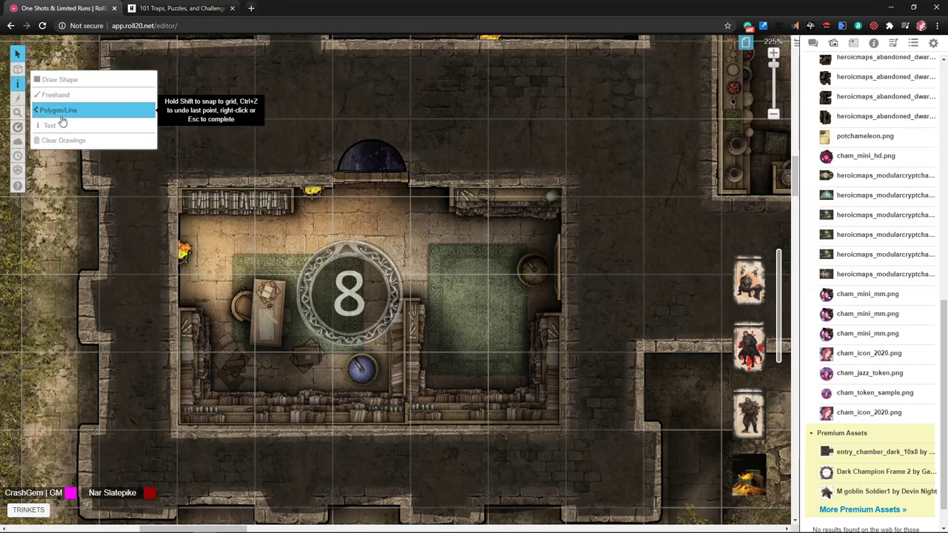
{"action": "left_click", "coordinate": [62, 126]}
{"action": "left_click", "coordinate": [252, 134]}
{"action": "type", "text": "everything is cake"}
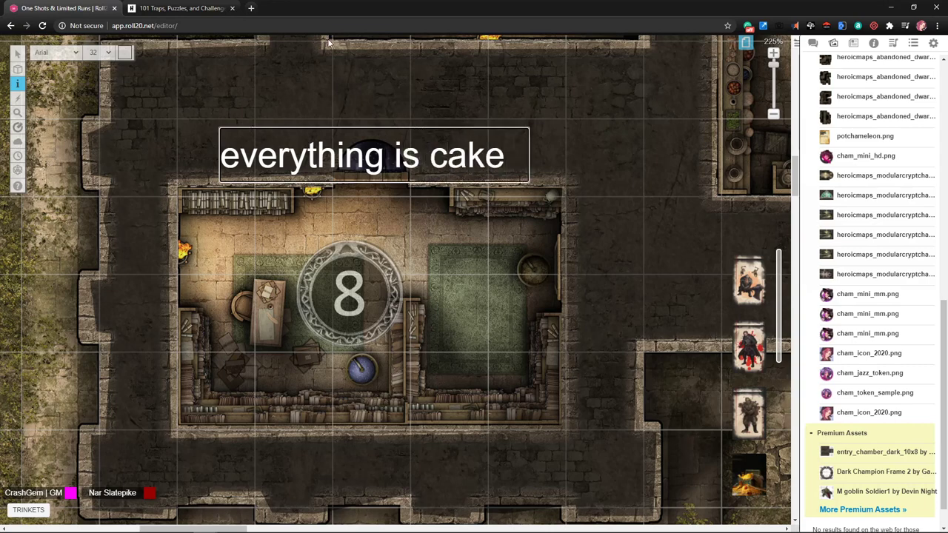
{"action": "type", "text": "... e"}
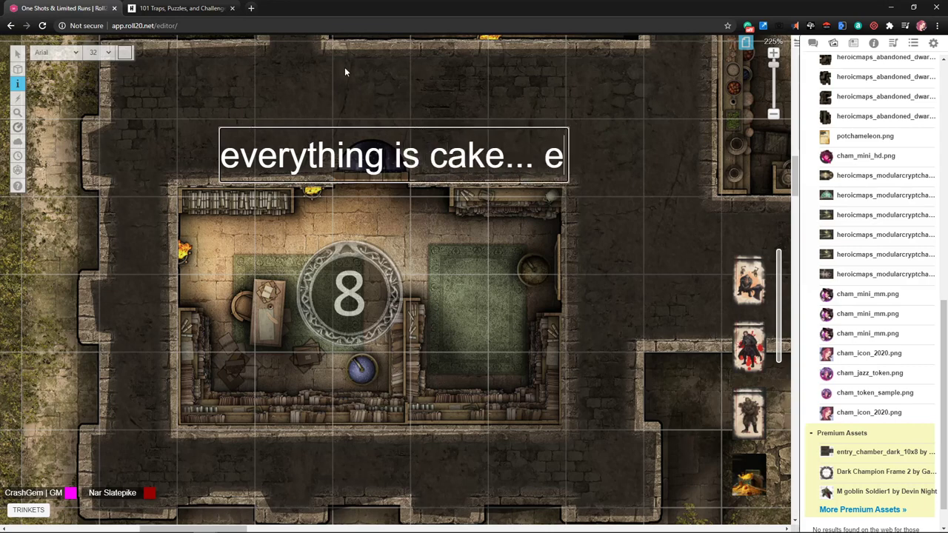
{"action": "type", "text": "ven you."}
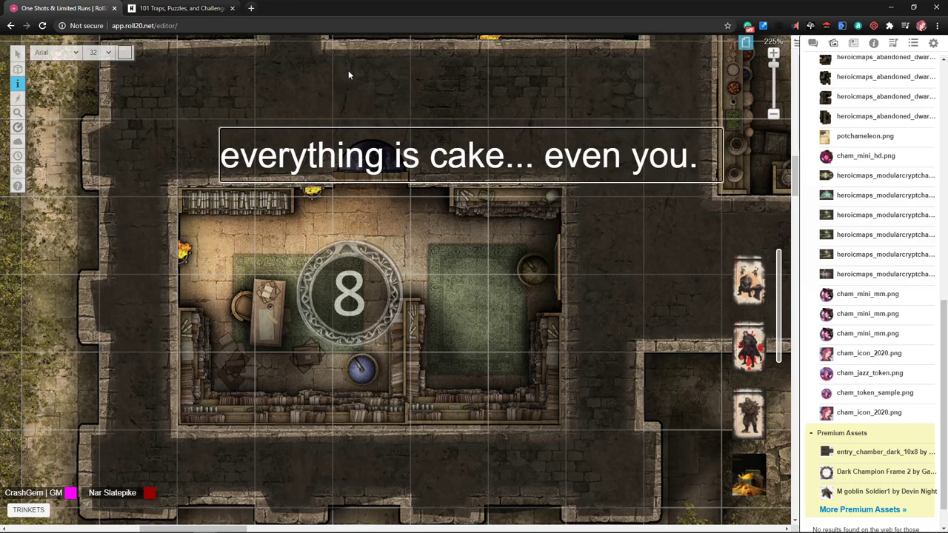
Move the cake label into the corridor above room 8, clear of the room's doorway, and deselect it.
{"action": "left_click", "coordinate": [49, 45]}
{"action": "left_click_drag", "start_coordinate": [376, 119], "coordinate": [205, 115]}
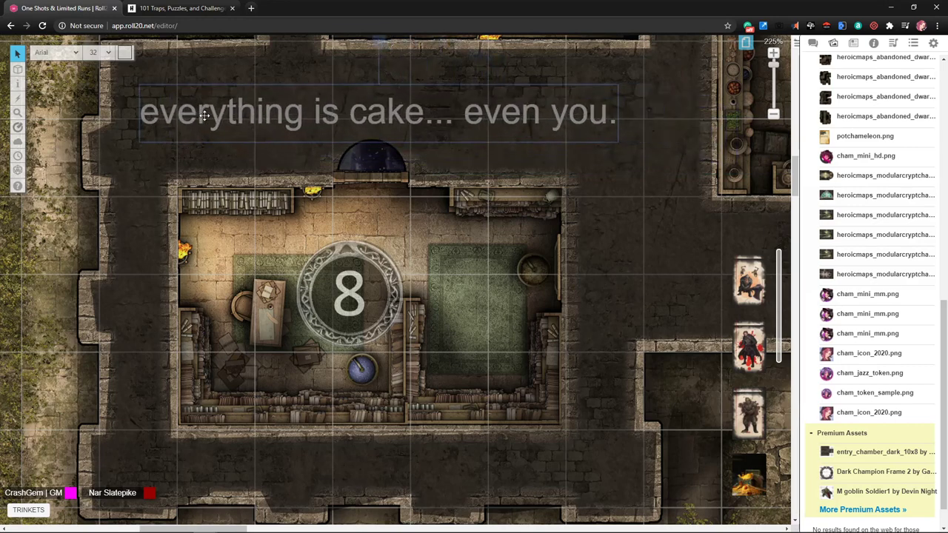
{"action": "left_click", "coordinate": [593, 177]}
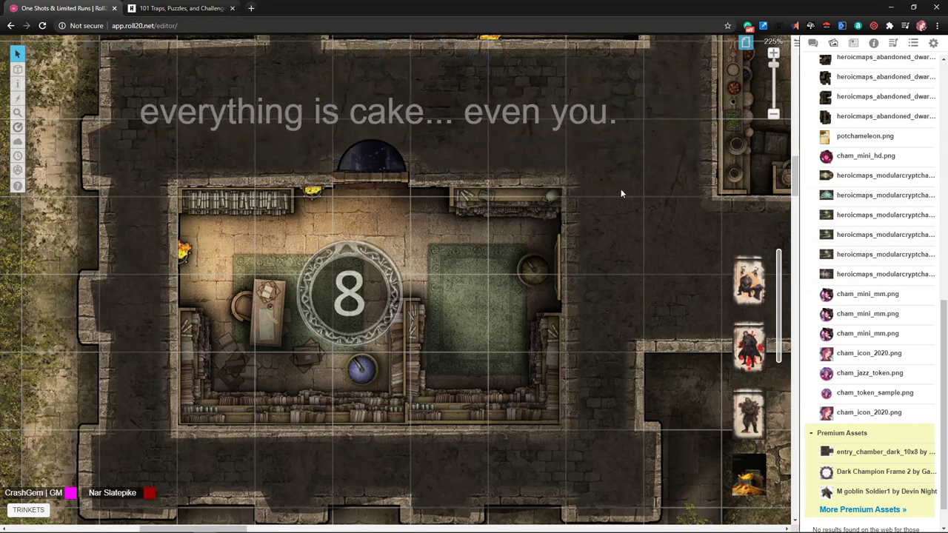
Return to the HobbyLark list, read ideas 79 through 86, and highlight idea 84 about the monolith with glowing runes.
{"action": "left_click", "coordinate": [176, 9]}
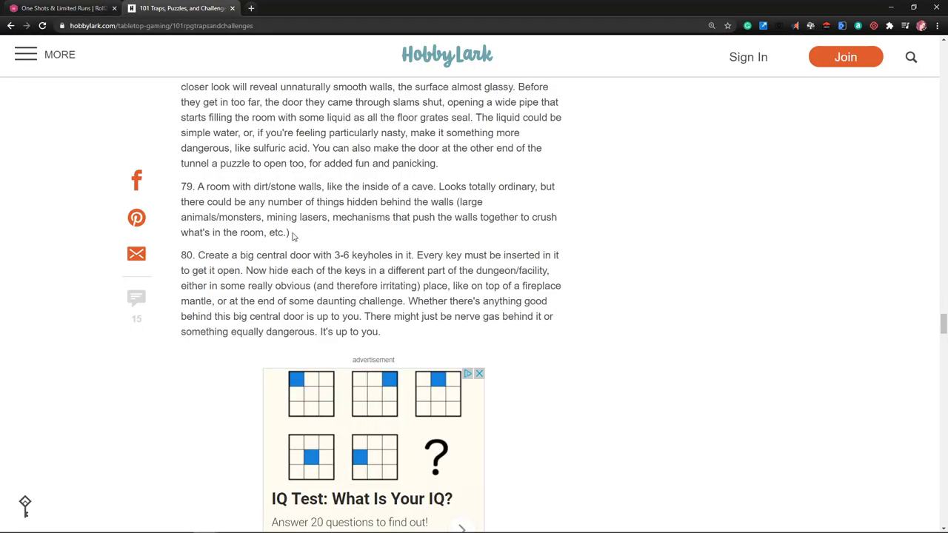
{"action": "scroll", "coordinate": [296, 226], "scroll_direction": "down", "scroll_amount": 2}
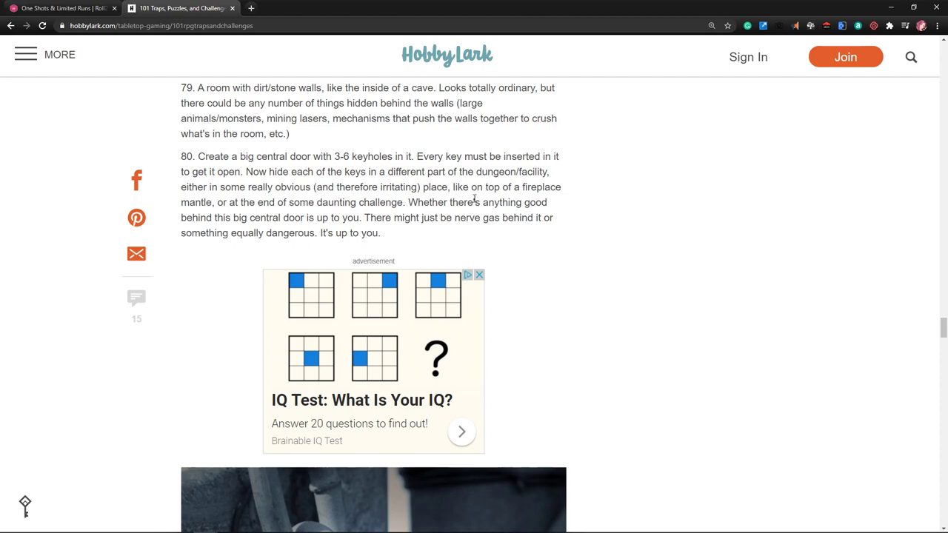
{"action": "scroll", "coordinate": [455, 182], "scroll_direction": "down", "scroll_amount": 15}
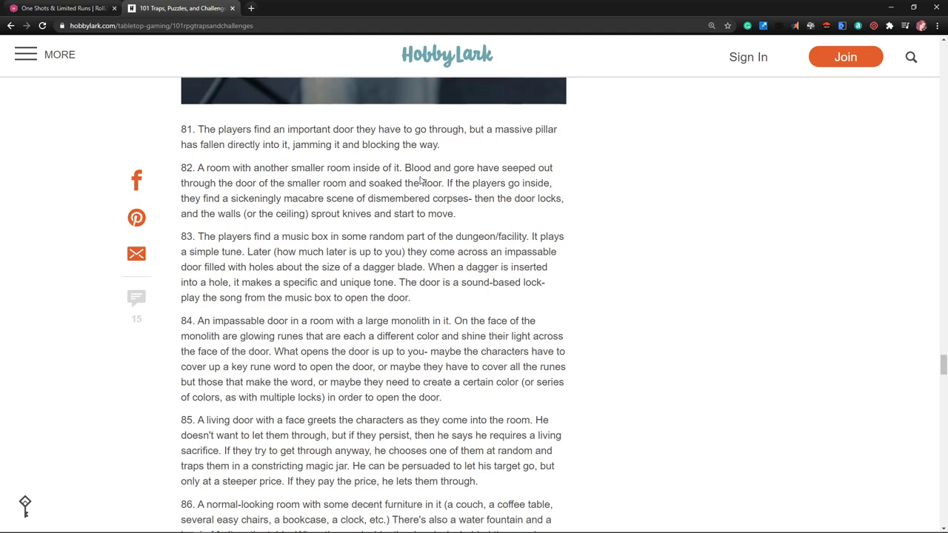
{"action": "scroll", "coordinate": [402, 188], "scroll_direction": "down", "scroll_amount": 2}
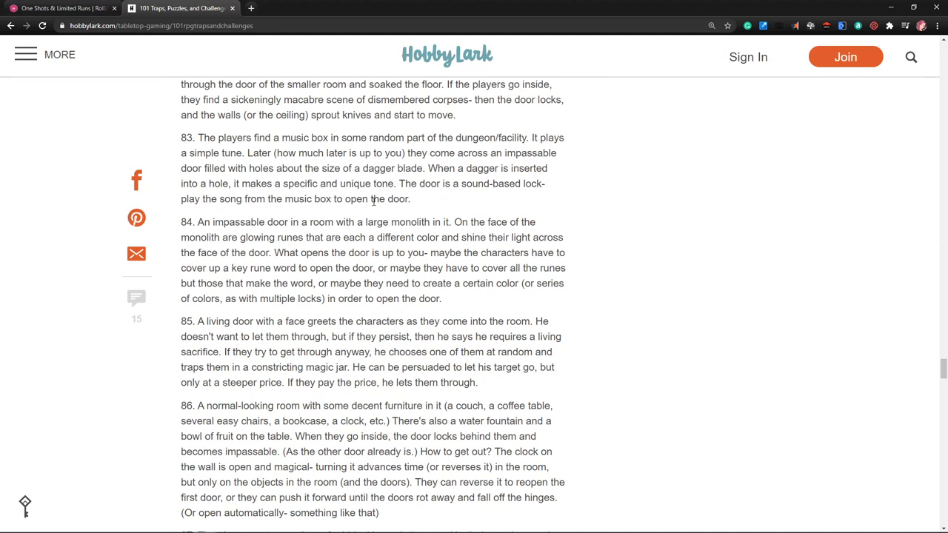
{"action": "scroll", "coordinate": [292, 235], "scroll_direction": "down", "scroll_amount": 1}
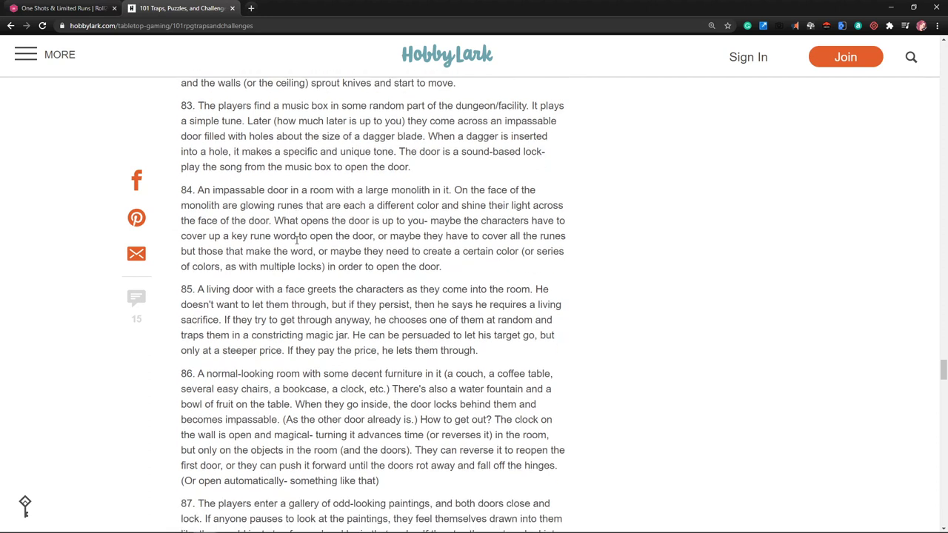
{"action": "left_click_drag", "start_coordinate": [229, 173], "coordinate": [442, 253]}
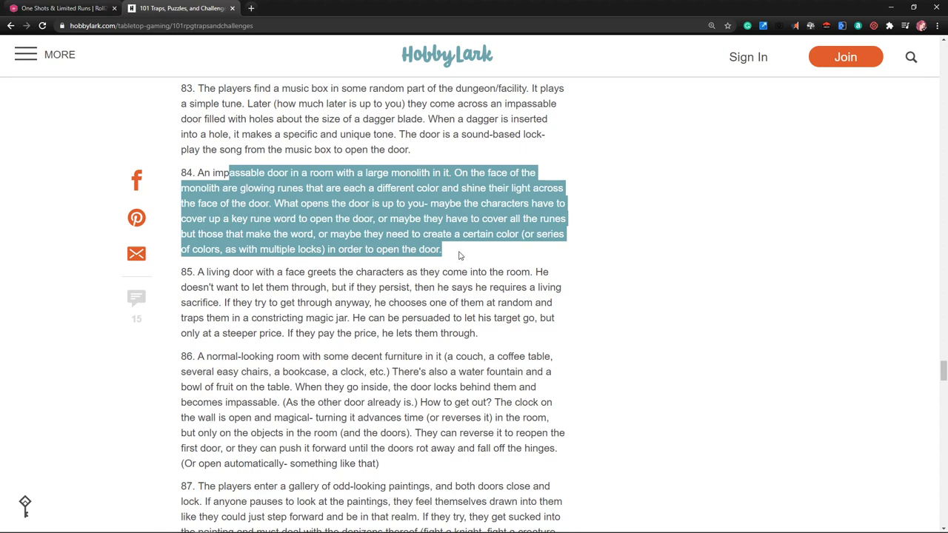
{"action": "scroll", "coordinate": [460, 252], "scroll_direction": "down", "scroll_amount": 2}
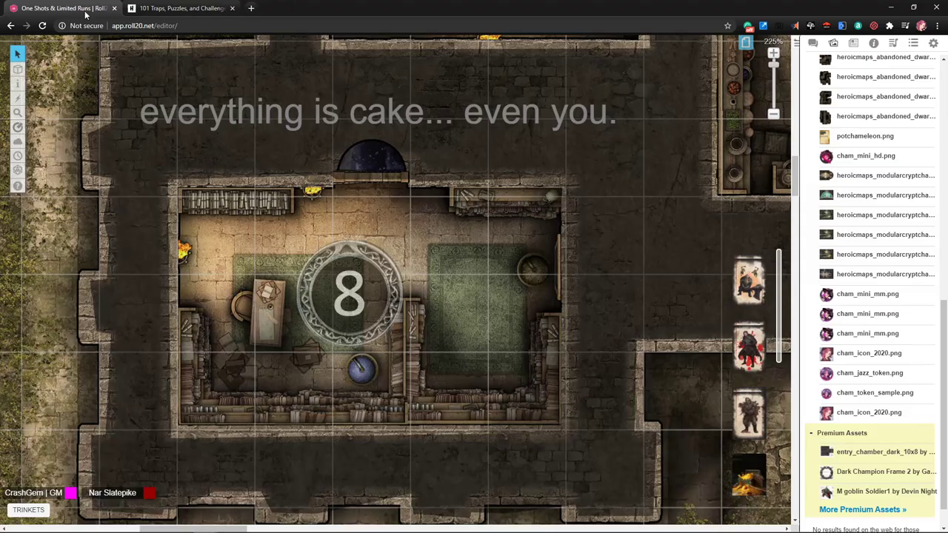
Switch to the Roll20 map, review rooms 1 through 10 for ones still lacking a challenge, and return to the HobbyLark list.
{"action": "left_click", "coordinate": [60, 9]}
{"action": "scroll", "coordinate": [519, 193], "scroll_direction": "right", "scroll_amount": 5}
{"action": "scroll", "coordinate": [518, 192], "scroll_direction": "down", "scroll_amount": 2}
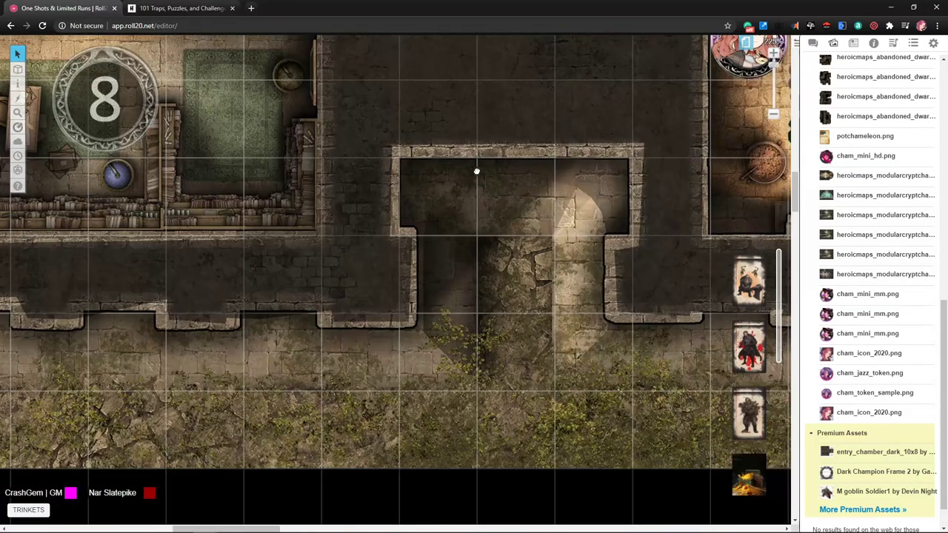
{"action": "scroll", "coordinate": [350, 269], "scroll_direction": "up", "scroll_amount": 6}
{"action": "scroll", "coordinate": [350, 269], "scroll_direction": "right", "scroll_amount": 3}
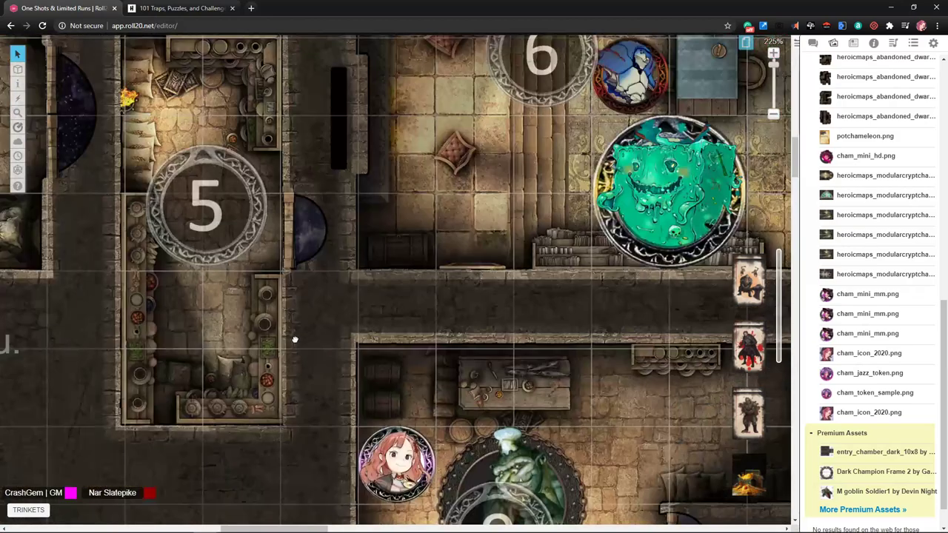
{"action": "scroll", "coordinate": [326, 300], "scroll_direction": "down", "scroll_amount": 5}
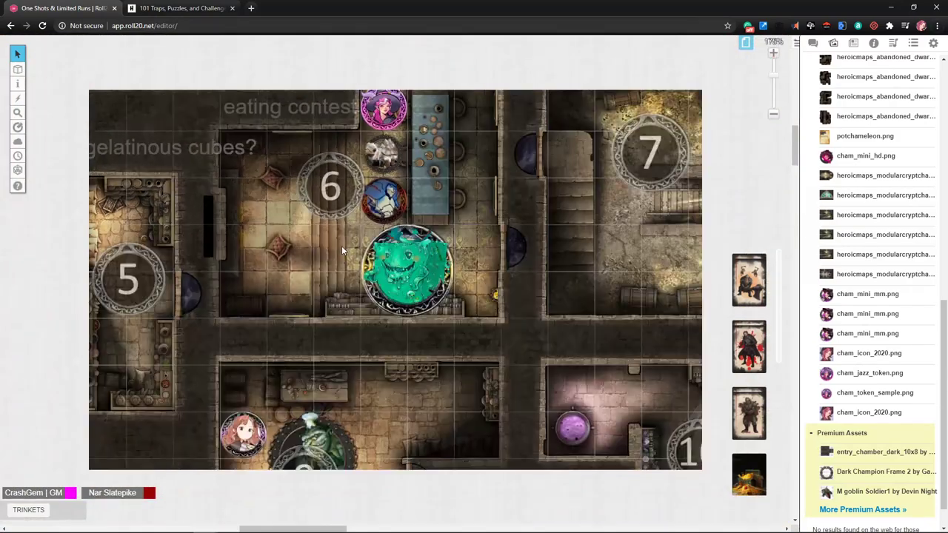
{"action": "scroll", "coordinate": [288, 254], "scroll_direction": "down", "scroll_amount": 3}
{"action": "scroll", "coordinate": [287, 254], "scroll_direction": "right", "scroll_amount": 3}
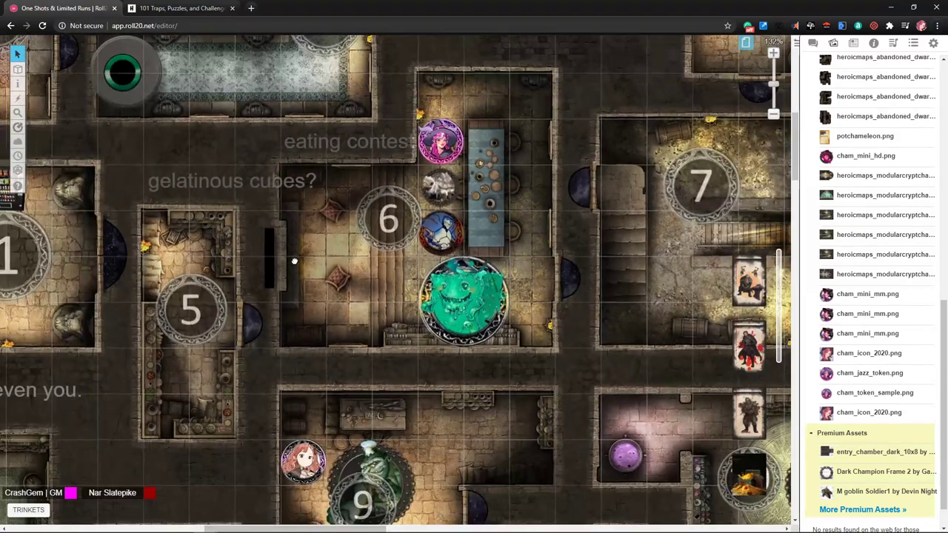
{"action": "scroll", "coordinate": [345, 259], "scroll_direction": "down", "scroll_amount": 1}
{"action": "scroll", "coordinate": [345, 258], "scroll_direction": "left", "scroll_amount": 8}
{"action": "scroll", "coordinate": [345, 258], "scroll_direction": "up", "scroll_amount": 2}
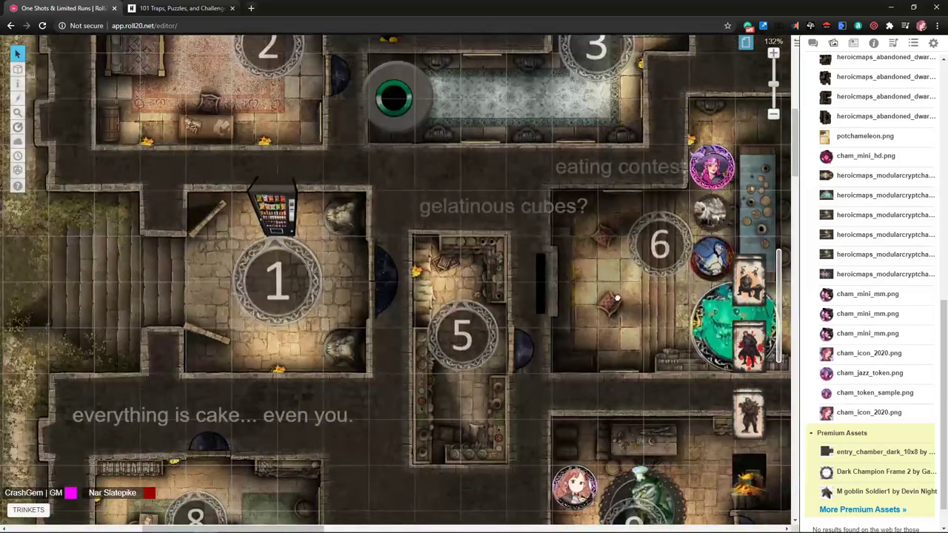
{"action": "scroll", "coordinate": [620, 293], "scroll_direction": "down", "scroll_amount": 1}
{"action": "scroll", "coordinate": [619, 293], "scroll_direction": "left", "scroll_amount": 1}
{"action": "scroll", "coordinate": [562, 426], "scroll_direction": "up", "scroll_amount": 4}
{"action": "scroll", "coordinate": [561, 426], "scroll_direction": "right", "scroll_amount": 2}
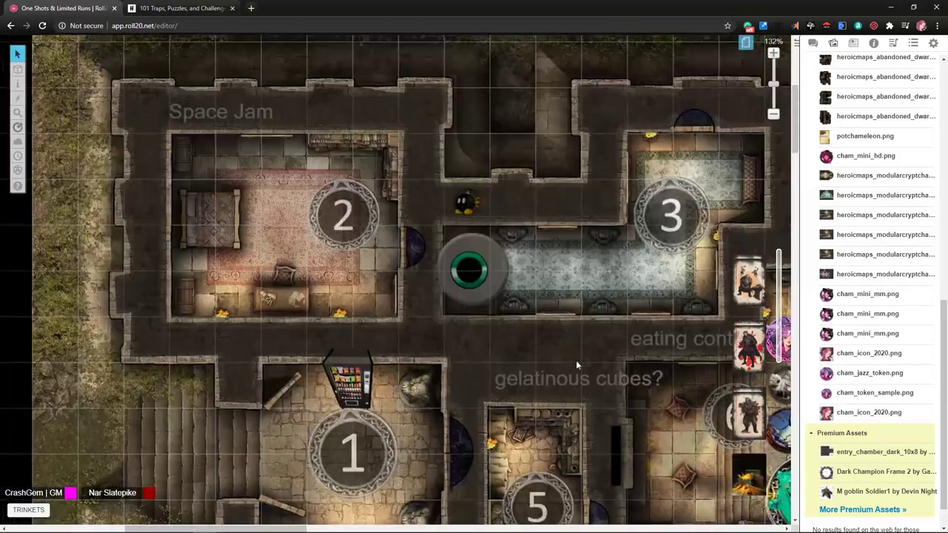
{"action": "scroll", "coordinate": [466, 335], "scroll_direction": "left", "scroll_amount": 2}
{"action": "scroll", "coordinate": [467, 336], "scroll_direction": "down", "scroll_amount": 1}
{"action": "scroll", "coordinate": [467, 336], "scroll_direction": "right", "scroll_amount": 1}
{"action": "scroll", "coordinate": [413, 324], "scroll_direction": "down", "scroll_amount": 1}
{"action": "scroll", "coordinate": [413, 323], "scroll_direction": "right", "scroll_amount": 2}
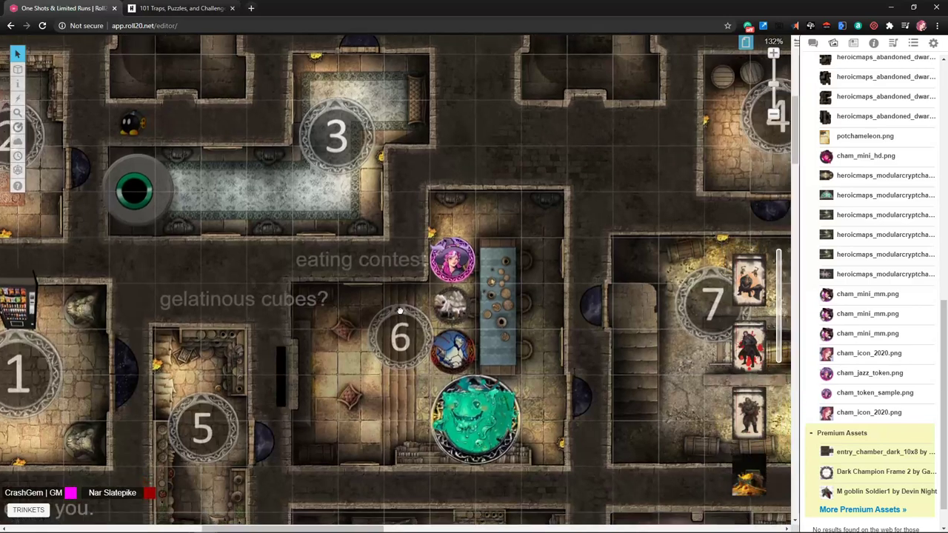
{"action": "scroll", "coordinate": [337, 365], "scroll_direction": "up", "scroll_amount": 1}
{"action": "scroll", "coordinate": [337, 365], "scroll_direction": "right", "scroll_amount": 2}
{"action": "scroll", "coordinate": [337, 364], "scroll_direction": "up", "scroll_amount": 1}
{"action": "scroll", "coordinate": [223, 348], "scroll_direction": "down", "scroll_amount": 1}
{"action": "scroll", "coordinate": [222, 349], "scroll_direction": "right", "scroll_amount": 3}
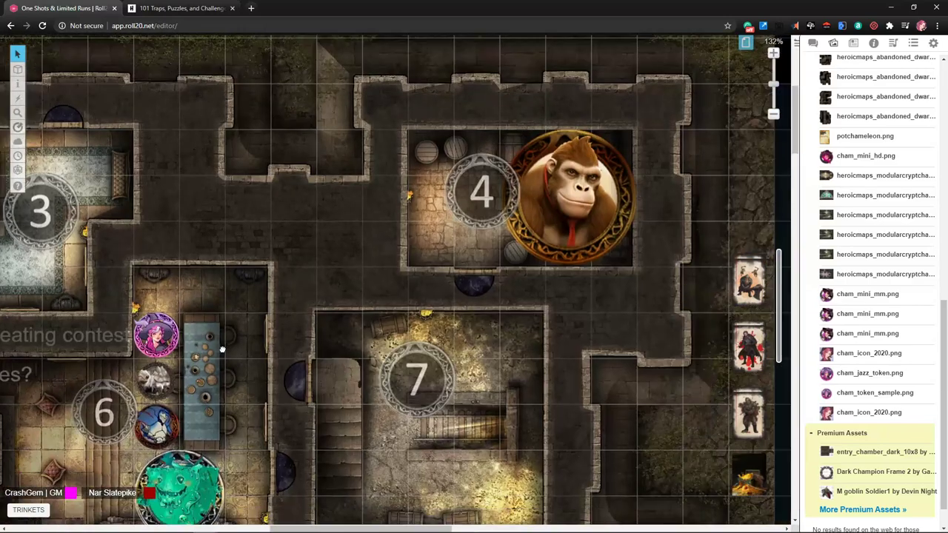
{"action": "scroll", "coordinate": [274, 282], "scroll_direction": "down", "scroll_amount": 4}
{"action": "scroll", "coordinate": [294, 283], "scroll_direction": "left", "scroll_amount": 3}
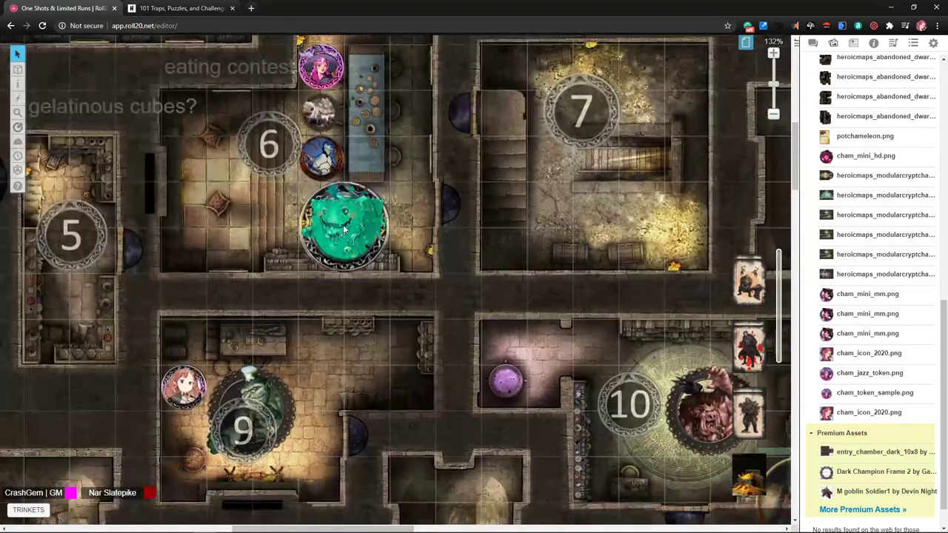
{"action": "scroll", "coordinate": [294, 283], "scroll_direction": "down", "scroll_amount": 2}
{"action": "scroll", "coordinate": [294, 283], "scroll_direction": "left", "scroll_amount": 4}
{"action": "scroll", "coordinate": [413, 279], "scroll_direction": "up", "scroll_amount": 1}
{"action": "scroll", "coordinate": [413, 279], "scroll_direction": "left", "scroll_amount": 1}
{"action": "scroll", "coordinate": [413, 279], "scroll_direction": "up", "scroll_amount": 1}
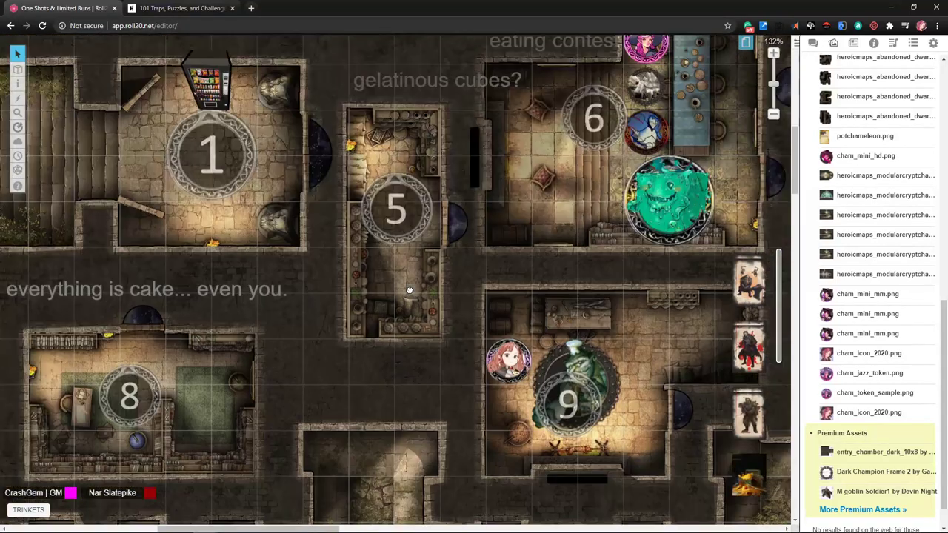
{"action": "left_click", "coordinate": [182, 8]}
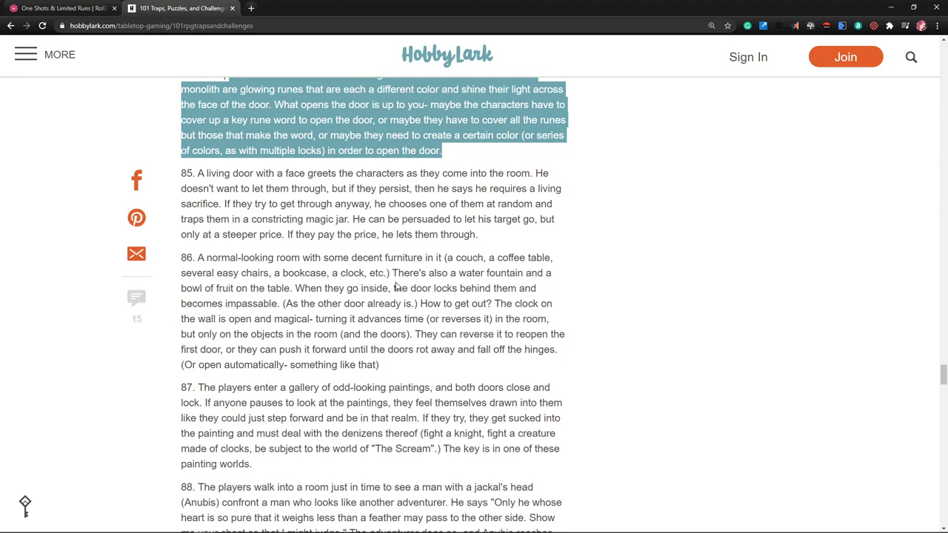
Read idea 86 about the furnished room with the time-turning magical clock, highlighting its locked-door passage while reading.
{"action": "scroll", "coordinate": [398, 260], "scroll_direction": "down", "scroll_amount": 1}
{"action": "scroll", "coordinate": [398, 261], "scroll_direction": "down", "scroll_amount": 2}
{"action": "scroll", "coordinate": [374, 225], "scroll_direction": "up", "scroll_amount": 2}
{"action": "left_click", "coordinate": [360, 209]}
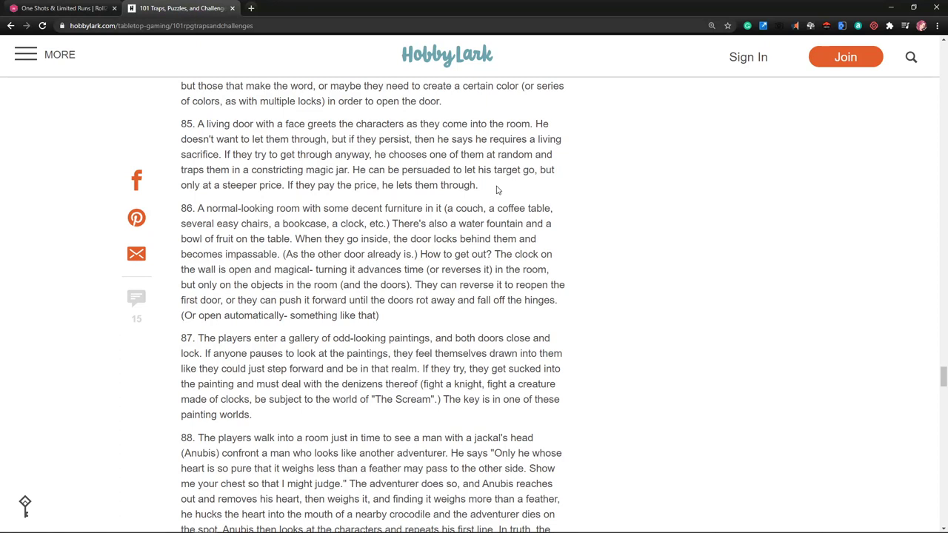
{"action": "left_click_drag", "start_coordinate": [237, 209], "coordinate": [400, 313]}
{"action": "left_click", "coordinate": [442, 297]}
{"action": "left_click_drag", "start_coordinate": [443, 238], "coordinate": [477, 298]}
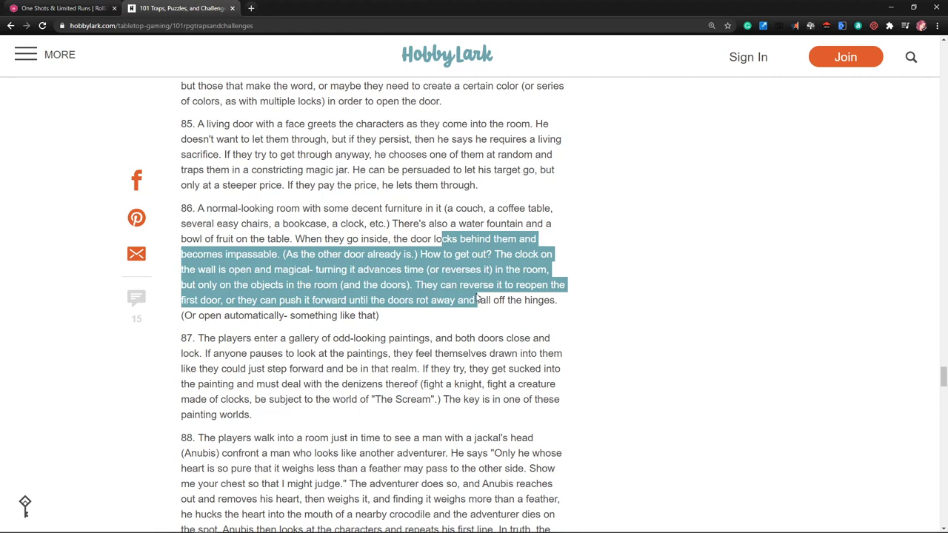
{"action": "left_click", "coordinate": [373, 289]}
{"action": "left_click_drag", "start_coordinate": [433, 242], "coordinate": [408, 303]}
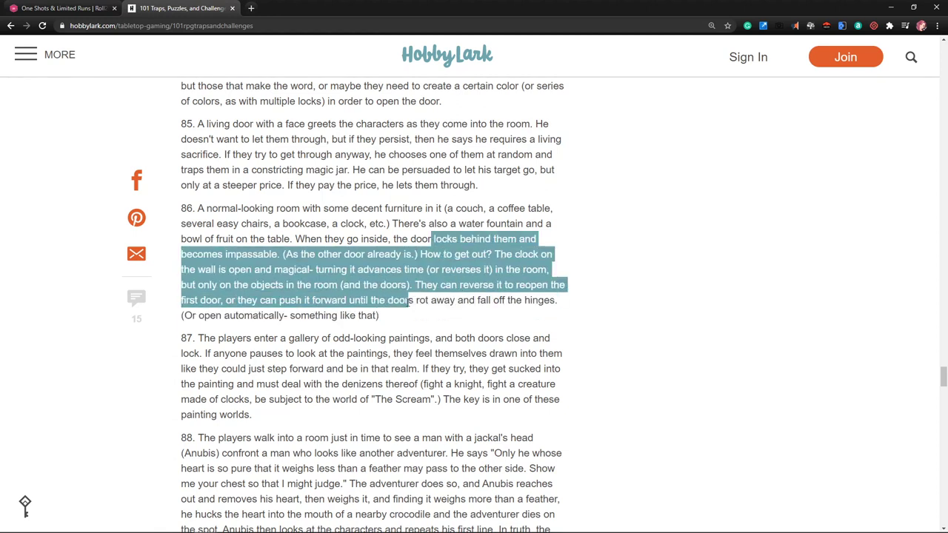
{"action": "left_click", "coordinate": [504, 317]}
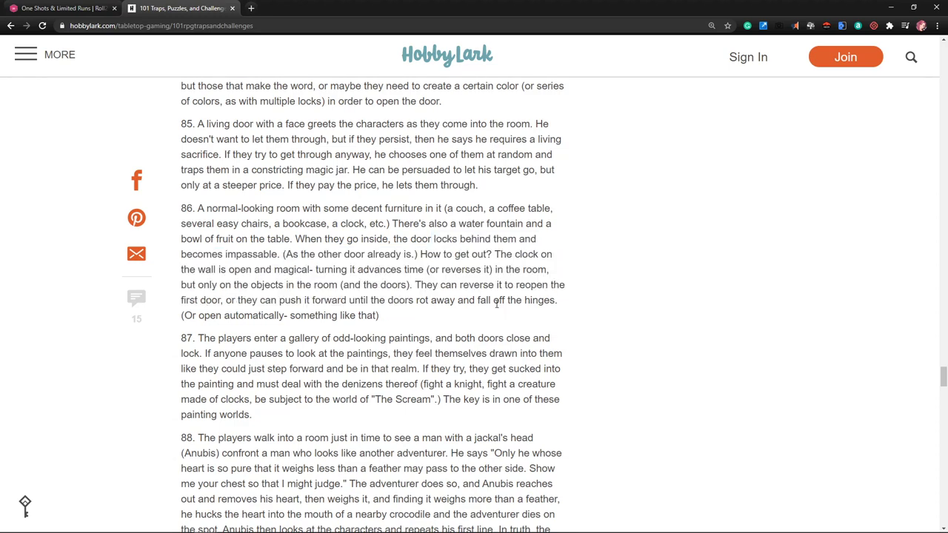
Read ideas 87 and 88, highlight the Anubis heart-weighing text of idea 88, and clear the highlight.
{"action": "scroll", "coordinate": [476, 318], "scroll_direction": "down", "scroll_amount": 1}
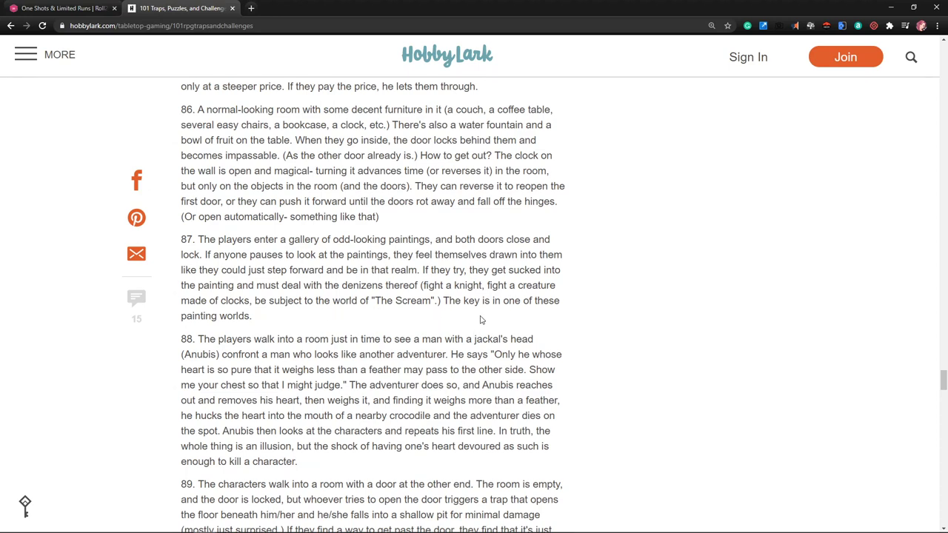
{"action": "scroll", "coordinate": [477, 326], "scroll_direction": "up", "scroll_amount": 2}
{"action": "scroll", "coordinate": [485, 319], "scroll_direction": "down", "scroll_amount": 3}
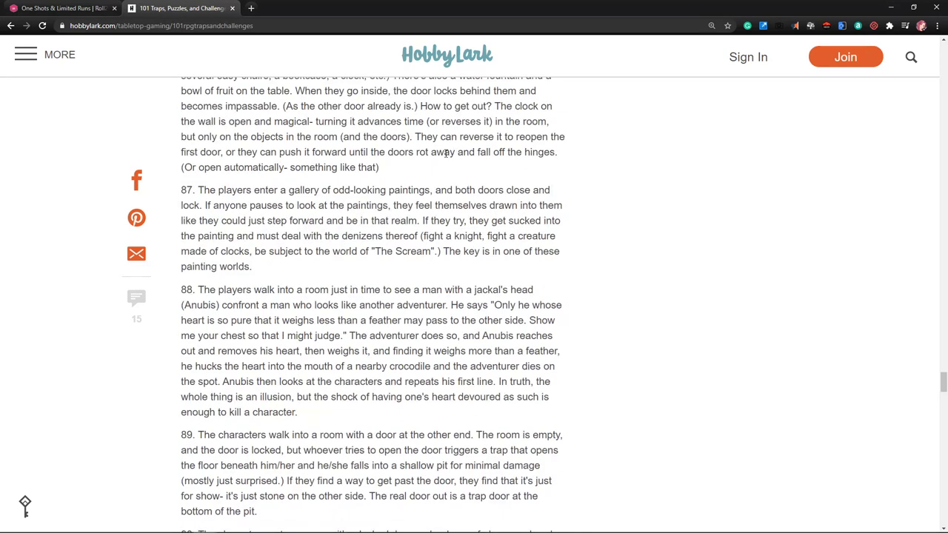
{"action": "scroll", "coordinate": [329, 302], "scroll_direction": "down", "scroll_amount": 1}
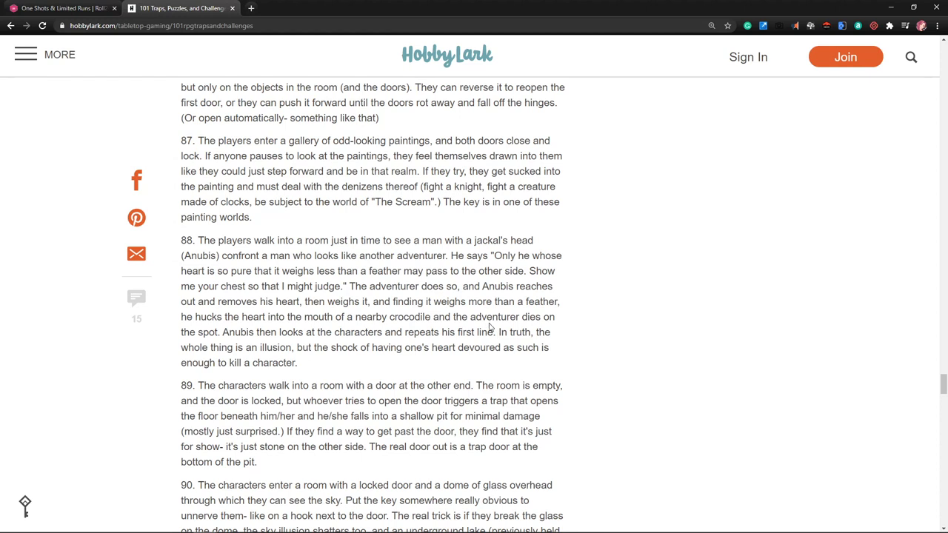
{"action": "scroll", "coordinate": [488, 328], "scroll_direction": "down", "scroll_amount": 1}
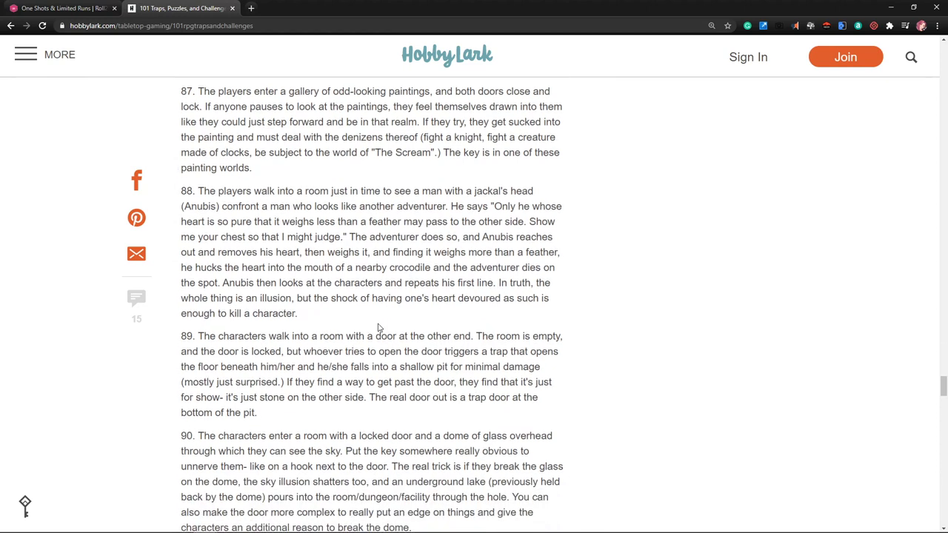
{"action": "left_click_drag", "start_coordinate": [198, 190], "coordinate": [309, 324]}
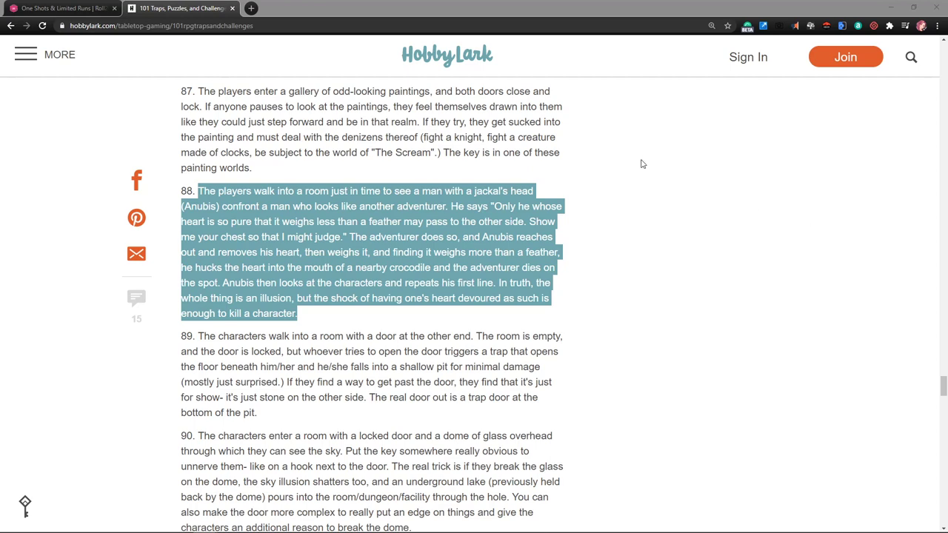
{"action": "left_click", "coordinate": [404, 331]}
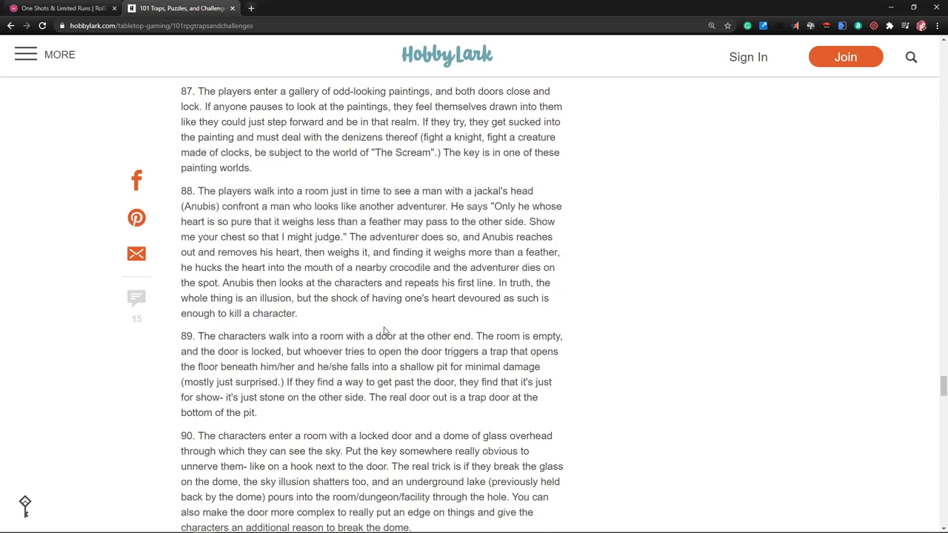
Read ideas 89 through 93 and highlight idea 90 about the glass dome and the illusory sky.
{"action": "scroll", "coordinate": [367, 301], "scroll_direction": "down", "scroll_amount": 1}
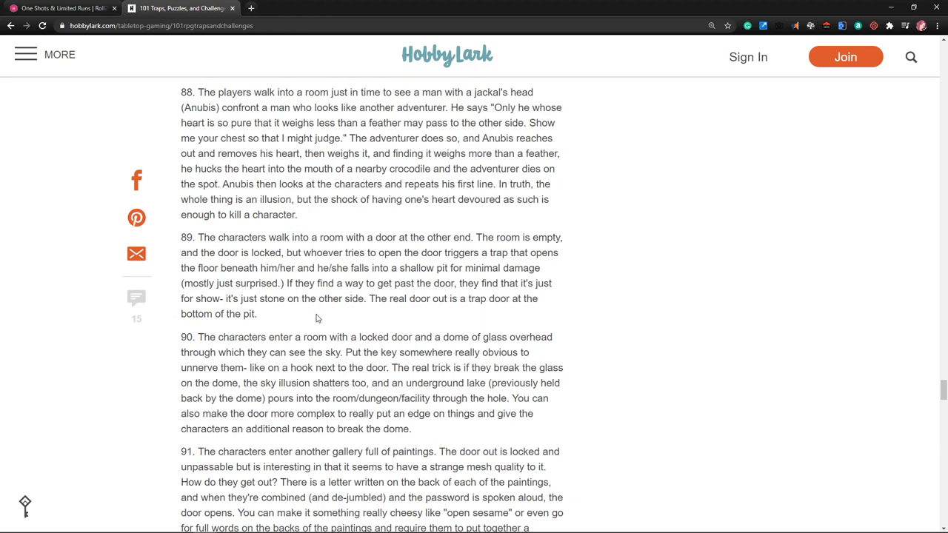
{"action": "scroll", "coordinate": [351, 315], "scroll_direction": "down", "scroll_amount": 2}
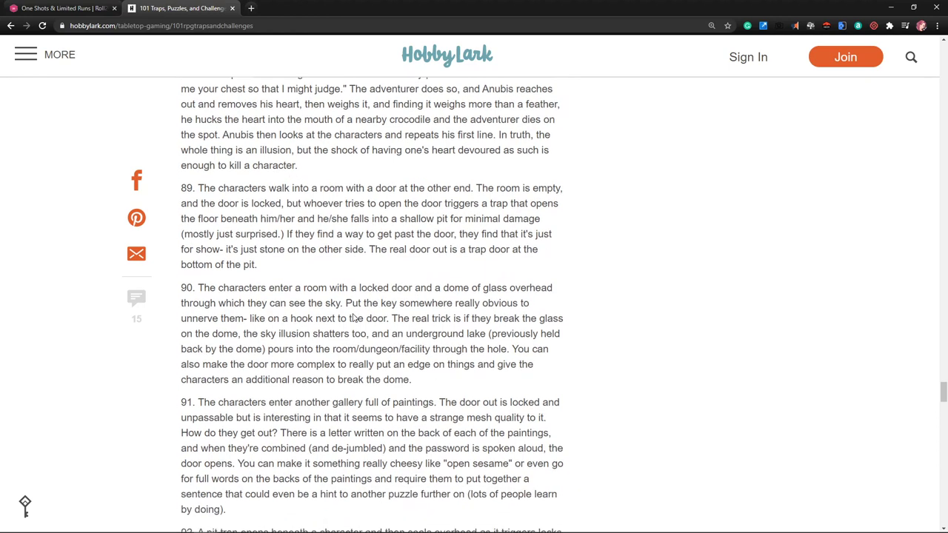
{"action": "scroll", "coordinate": [363, 326], "scroll_direction": "up", "scroll_amount": 1}
{"action": "left_click_drag", "start_coordinate": [417, 384], "coordinate": [204, 289]}
{"action": "scroll", "coordinate": [244, 281], "scroll_direction": "down", "scroll_amount": 3}
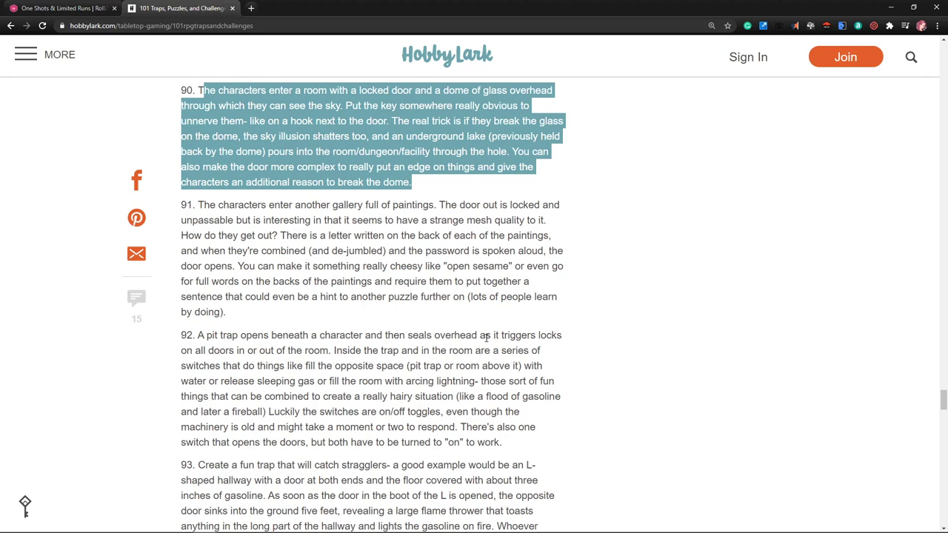
{"action": "scroll", "coordinate": [424, 339], "scroll_direction": "down", "scroll_amount": 2}
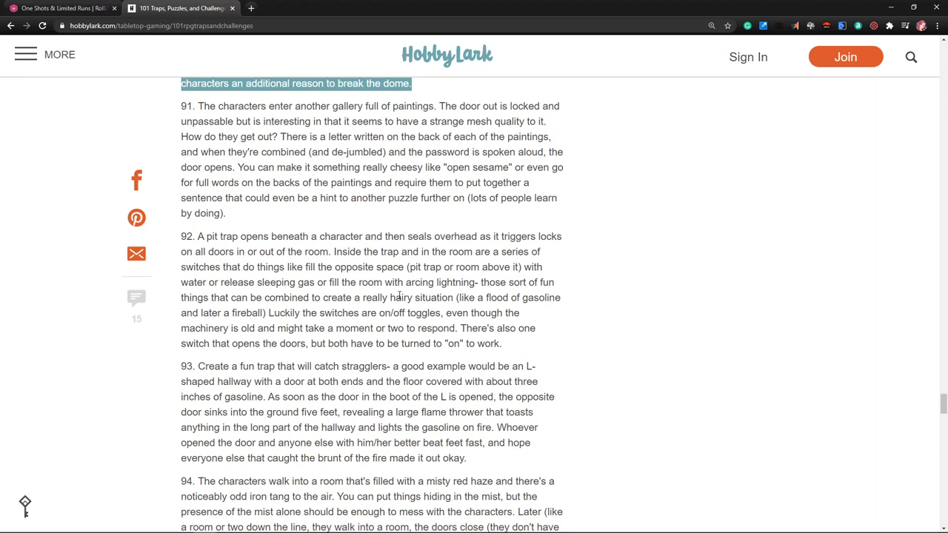
{"action": "scroll", "coordinate": [357, 330], "scroll_direction": "down", "scroll_amount": 1}
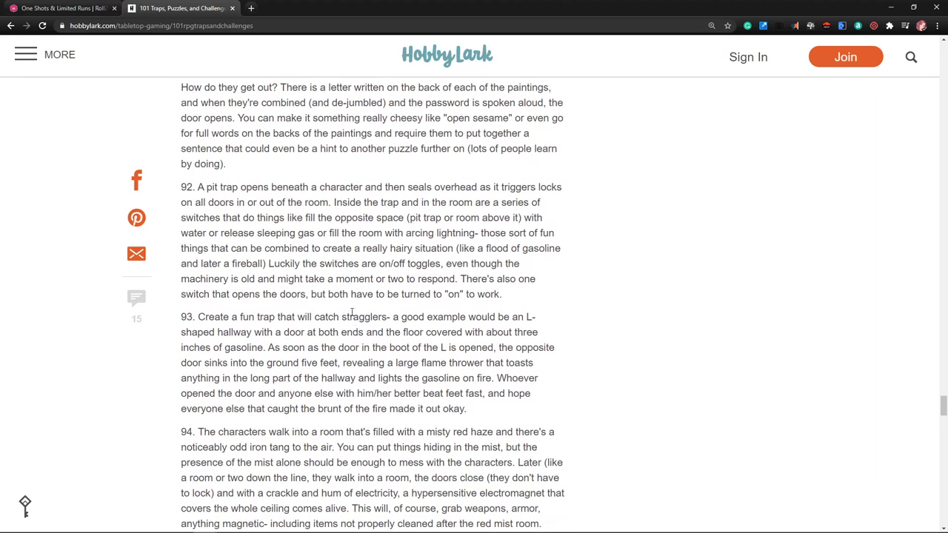
Switch to the Roll20 map and examine room 5 and its neighbouring rooms up close.
{"action": "left_click", "coordinate": [73, 10]}
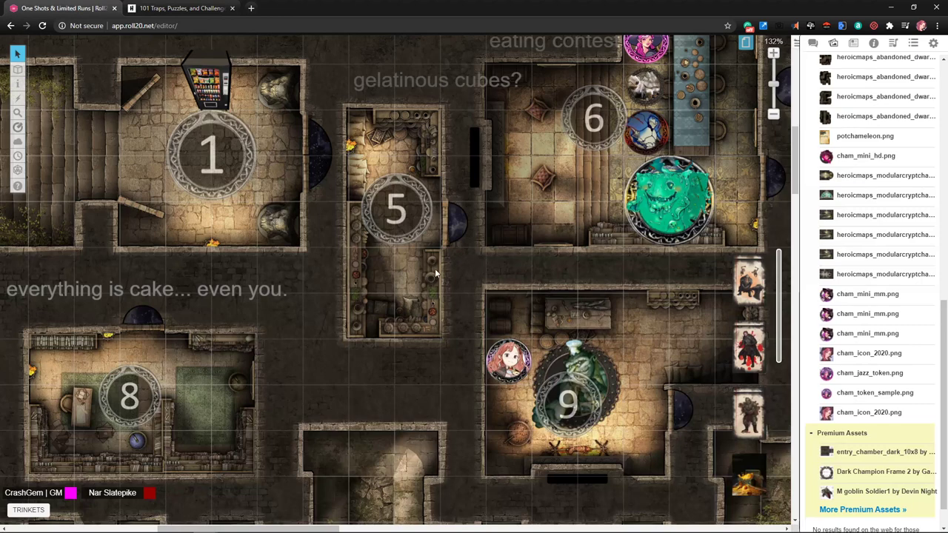
{"action": "scroll", "coordinate": [508, 193], "scroll_direction": "up", "scroll_amount": 1}
{"action": "scroll", "coordinate": [559, 192], "scroll_direction": "up", "scroll_amount": 1}
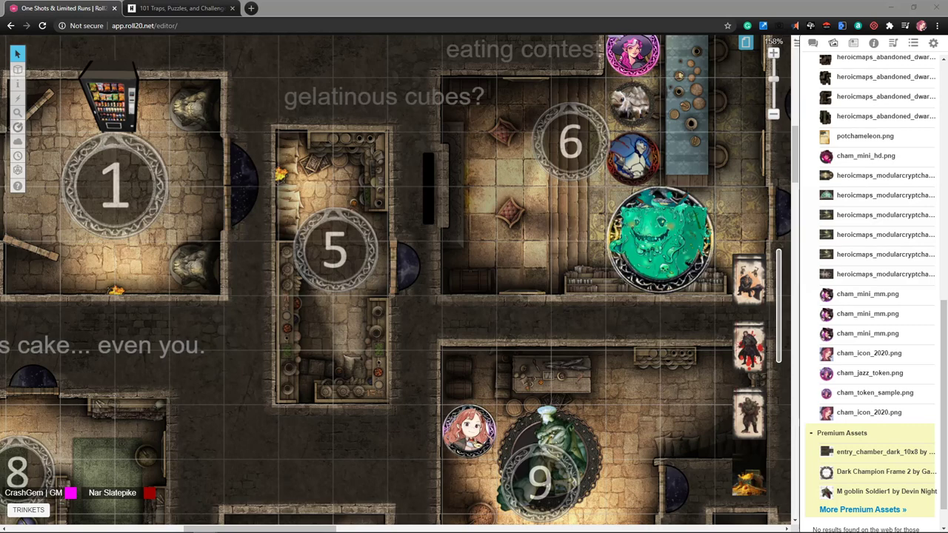
Bring the Reddit post on the Swarm of Baby Mimics into the browser and read its stat block and the author's usage comment.
{"action": "left_click_drag", "start_coordinate": [947, 8], "coordinate": [698, 6]}
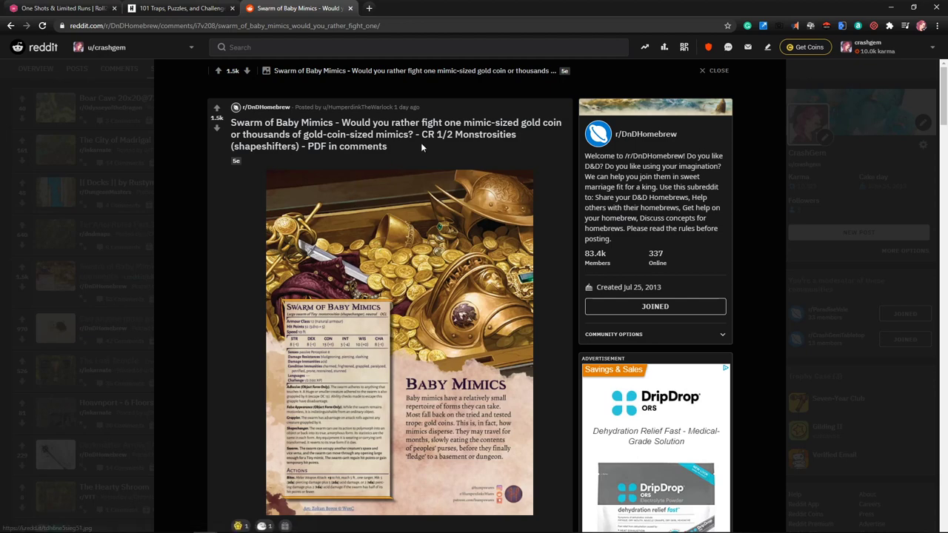
{"action": "scroll", "coordinate": [420, 155], "scroll_direction": "down", "scroll_amount": 3}
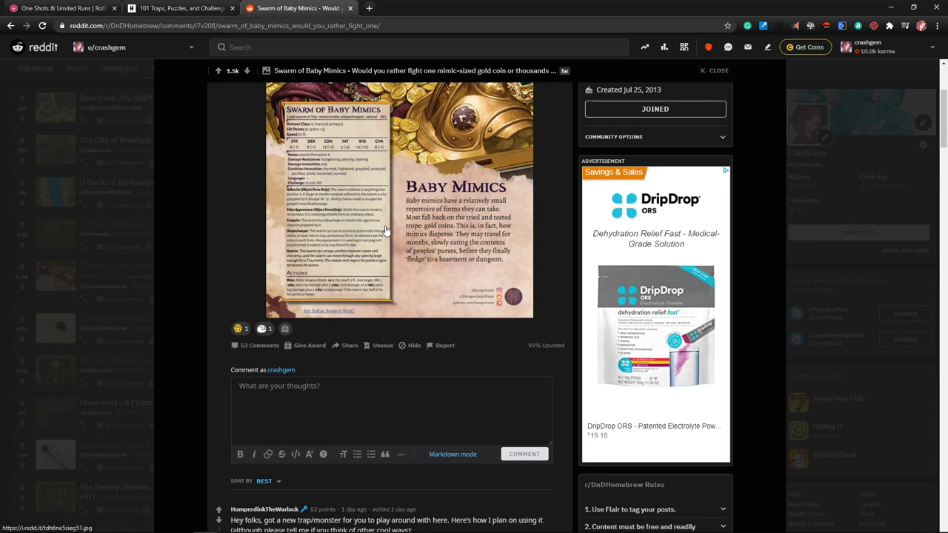
{"action": "scroll", "coordinate": [385, 230], "scroll_direction": "down", "scroll_amount": 4}
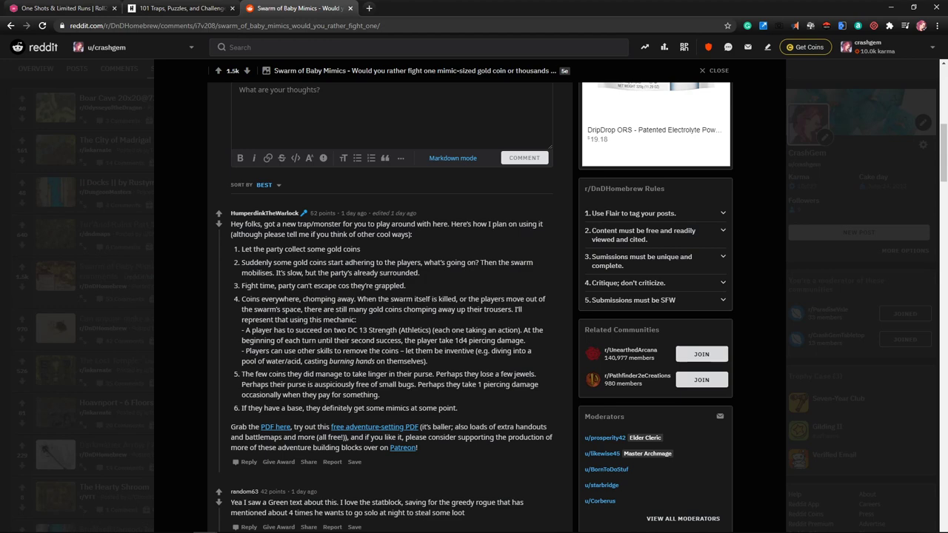
{"action": "scroll", "coordinate": [367, 372], "scroll_direction": "down", "scroll_amount": 2}
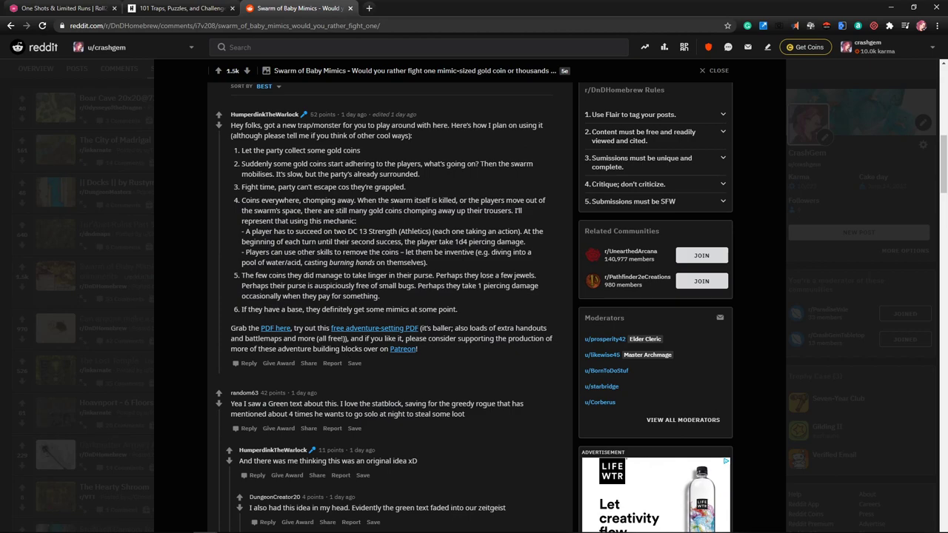
Open the Patreon post linked from the Reddit comment and download the Swarm of Baby Mimics PDF.
{"action": "left_click", "coordinate": [276, 329]}
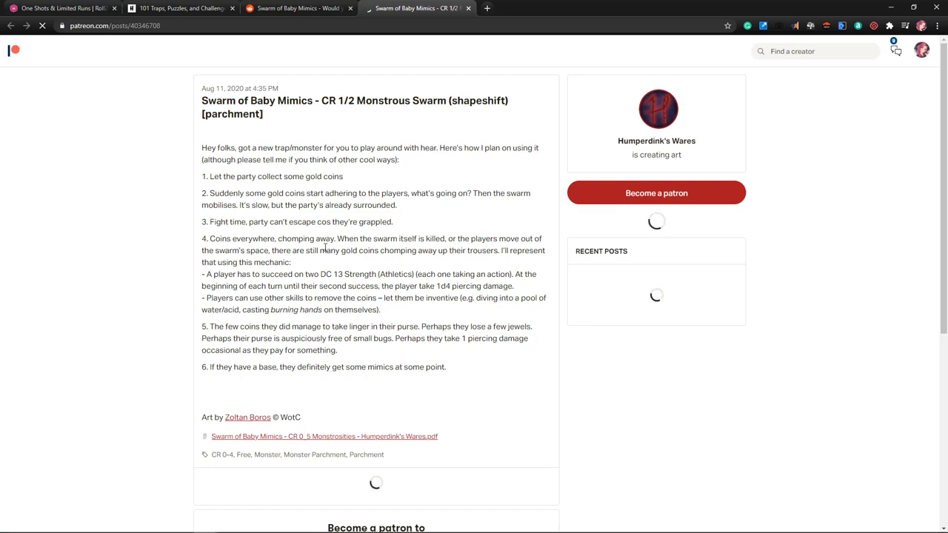
{"action": "scroll", "coordinate": [333, 255], "scroll_direction": "down", "scroll_amount": 10}
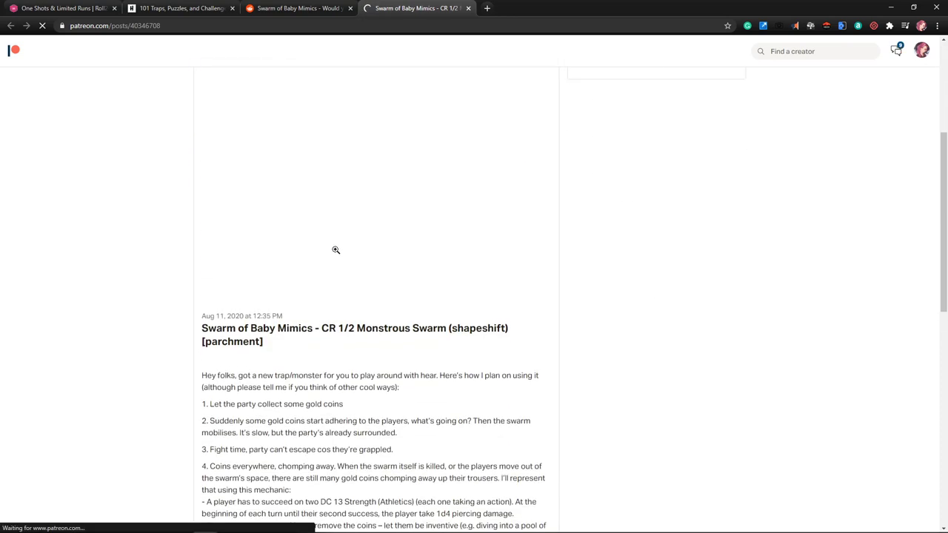
{"action": "scroll", "coordinate": [336, 256], "scroll_direction": "up", "scroll_amount": 1}
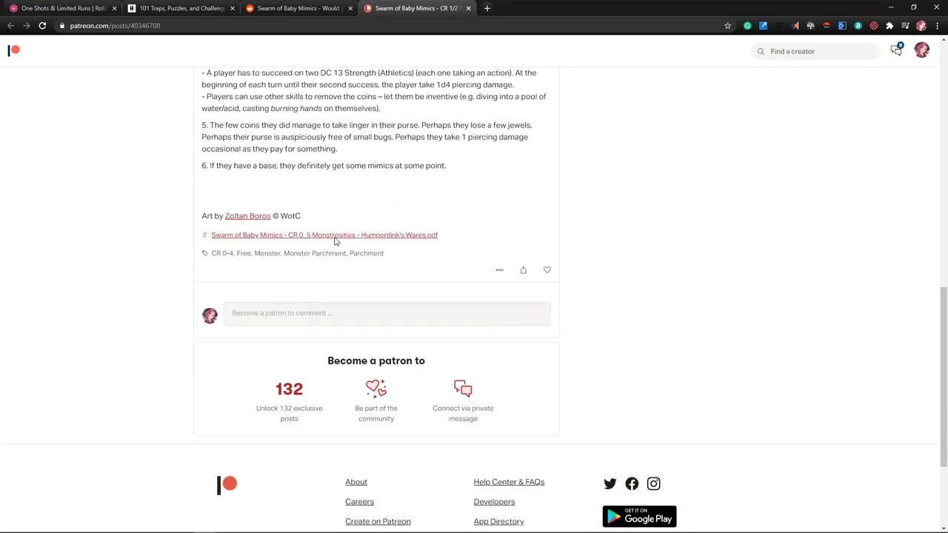
{"action": "left_click", "coordinate": [270, 271]}
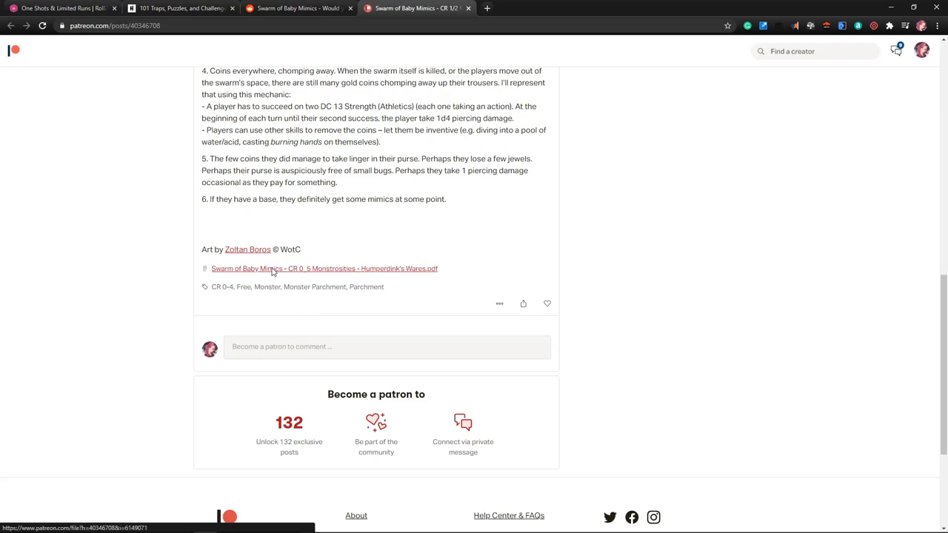
{"action": "left_click_drag", "start_coordinate": [186, 9], "coordinate": [947, 134]}
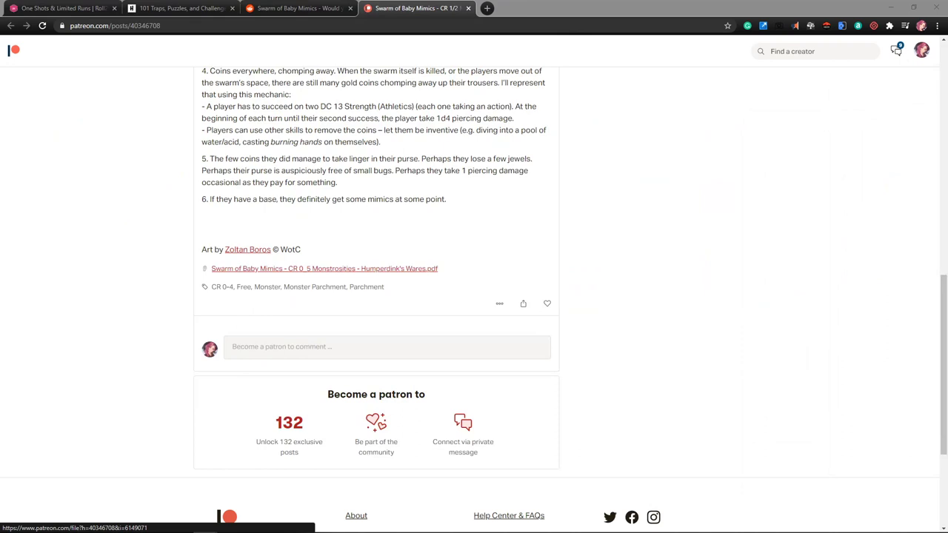
{"action": "key", "text": "Return"}
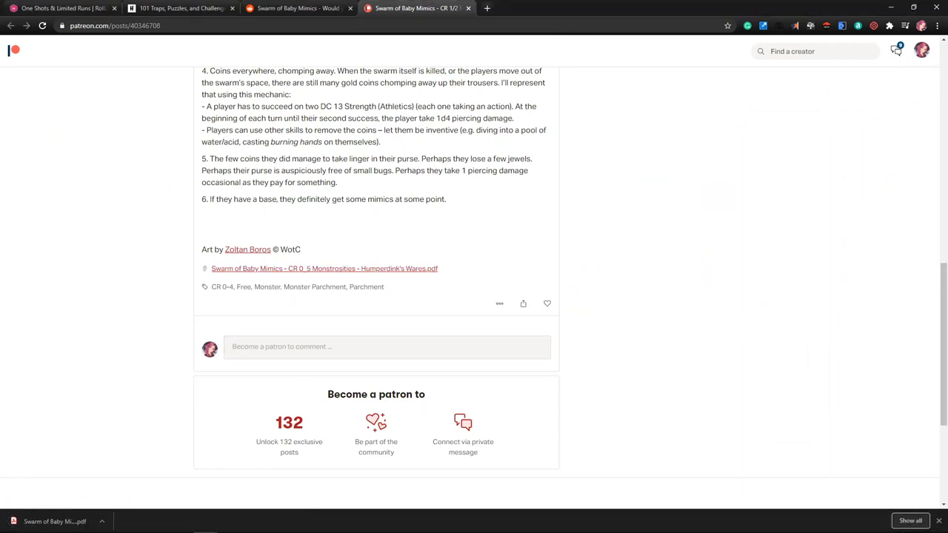
Return to the Roll20 map, bring the Swarm of Baby Mimics PDF in Acrobat over it, and read the stat block through its actions.
{"action": "left_click", "coordinate": [279, 8]}
{"action": "left_click", "coordinate": [81, 9]}
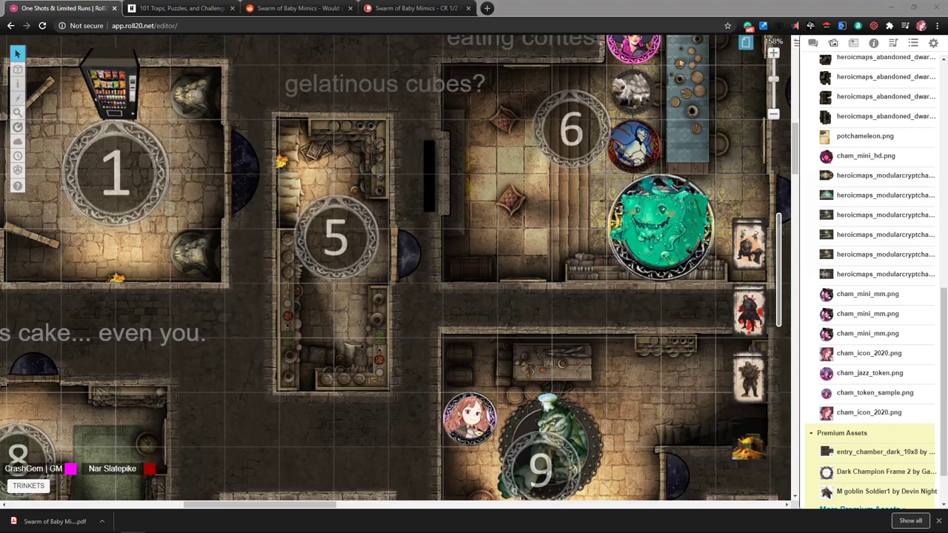
{"action": "left_click_drag", "start_coordinate": [947, 79], "coordinate": [542, 76]}
{"action": "scroll", "coordinate": [580, 214], "scroll_direction": "down", "scroll_amount": 5}
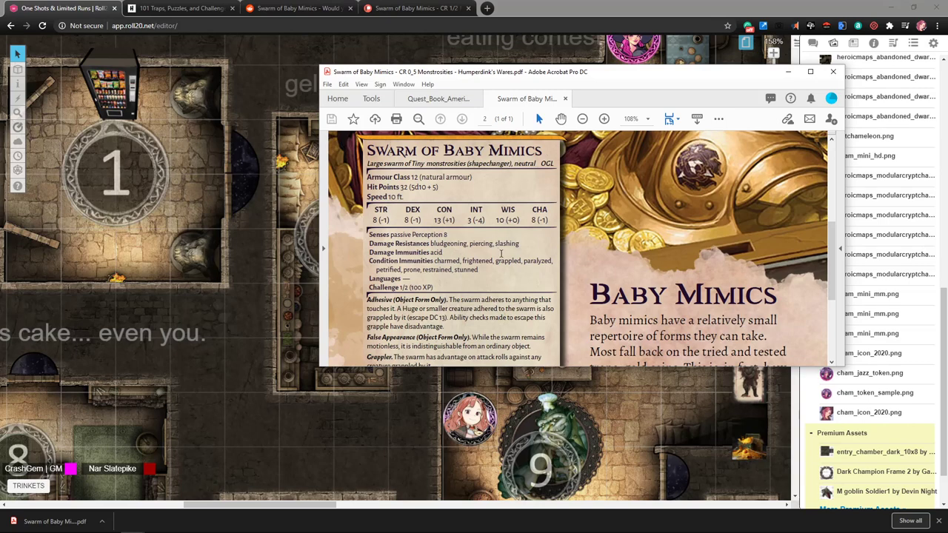
{"action": "scroll", "coordinate": [492, 264], "scroll_direction": "down", "scroll_amount": 1}
{"action": "scroll", "coordinate": [497, 289], "scroll_direction": "down", "scroll_amount": 1}
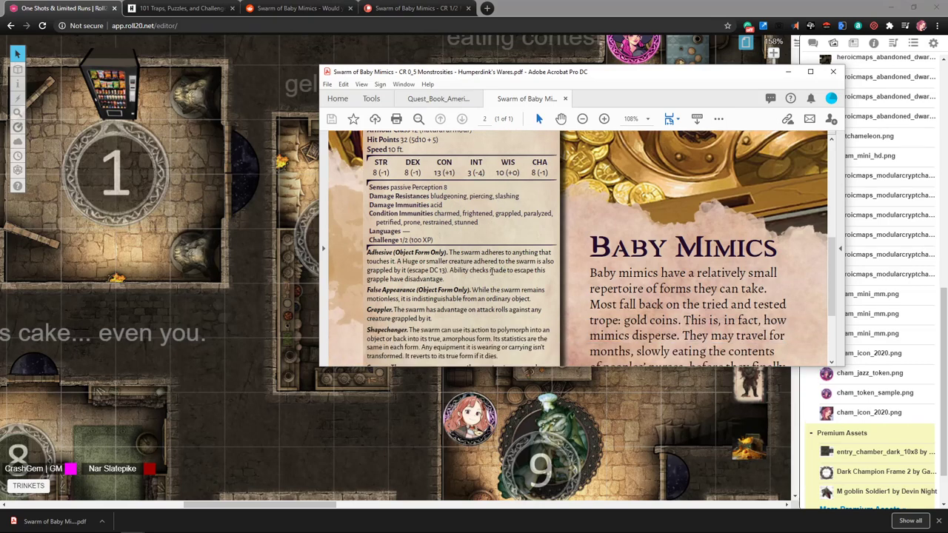
{"action": "scroll", "coordinate": [500, 290], "scroll_direction": "down", "scroll_amount": 1}
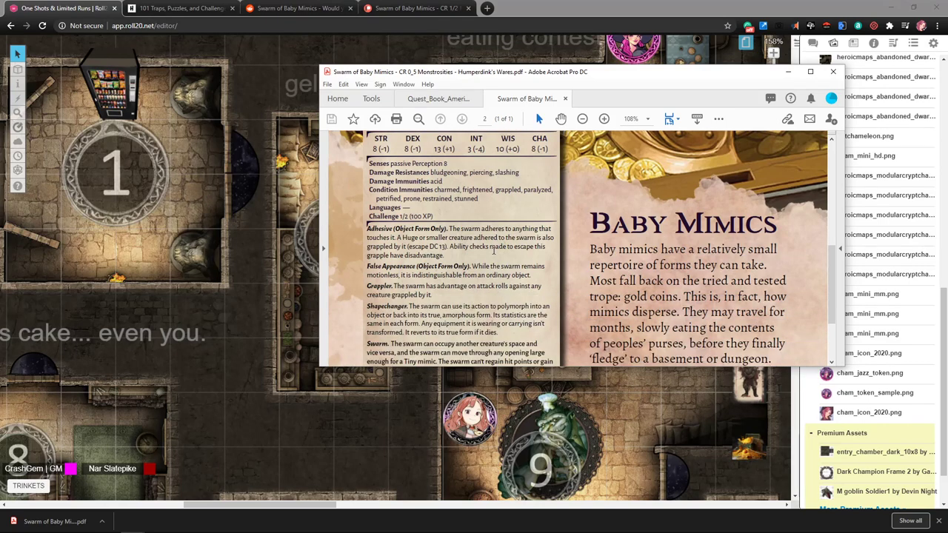
{"action": "scroll", "coordinate": [468, 277], "scroll_direction": "down", "scroll_amount": 1}
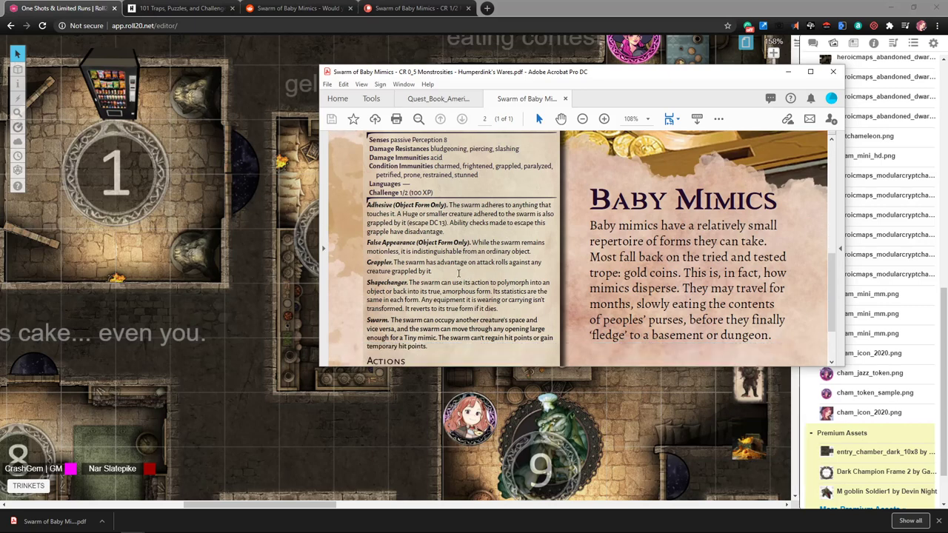
{"action": "scroll", "coordinate": [458, 273], "scroll_direction": "down", "scroll_amount": 1}
{"action": "scroll", "coordinate": [457, 273], "scroll_direction": "down", "scroll_amount": 1}
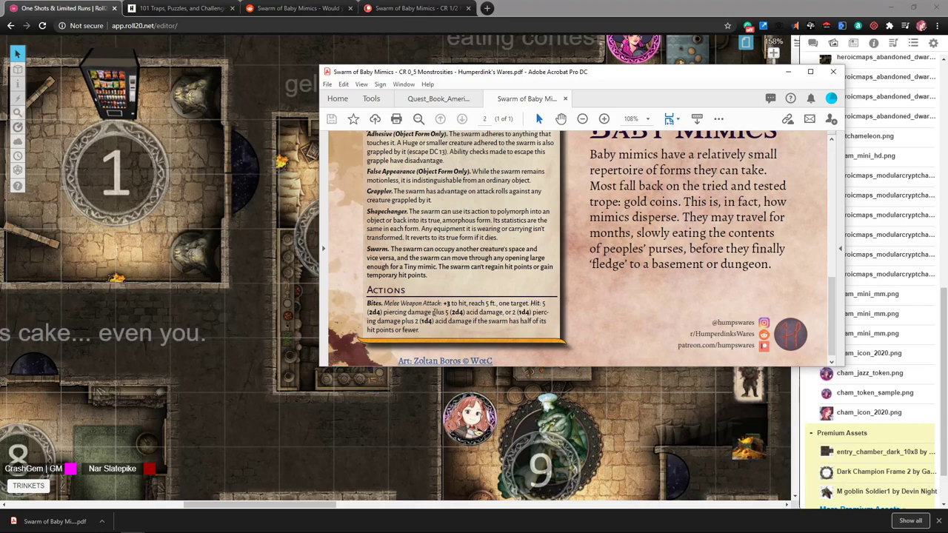
Review the swarm's traits again, highlight the Adhesive trait text, and return to the Bites action.
{"action": "scroll", "coordinate": [440, 238], "scroll_direction": "up", "scroll_amount": 1}
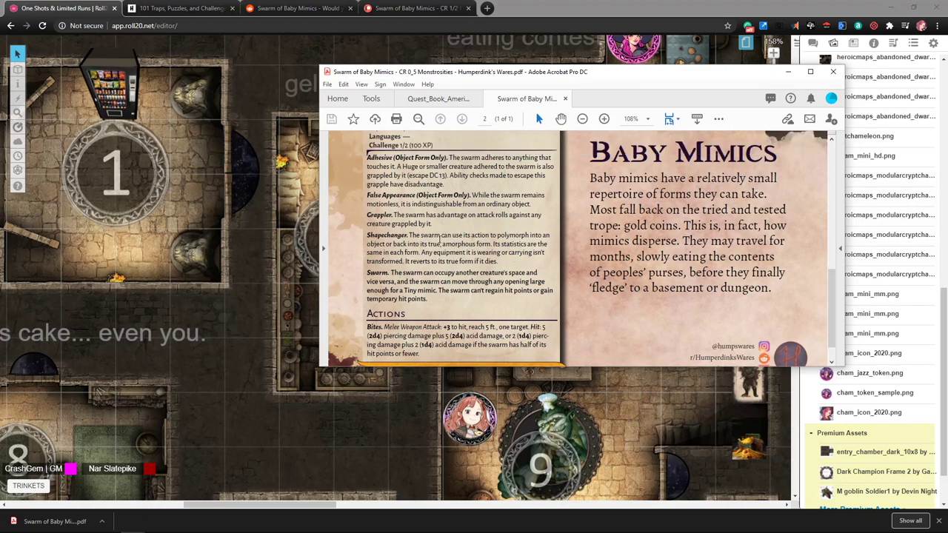
{"action": "scroll", "coordinate": [440, 238], "scroll_direction": "up", "scroll_amount": 4}
{"action": "left_click_drag", "start_coordinate": [466, 289], "coordinate": [404, 233]}
{"action": "scroll", "coordinate": [415, 251], "scroll_direction": "down", "scroll_amount": 5}
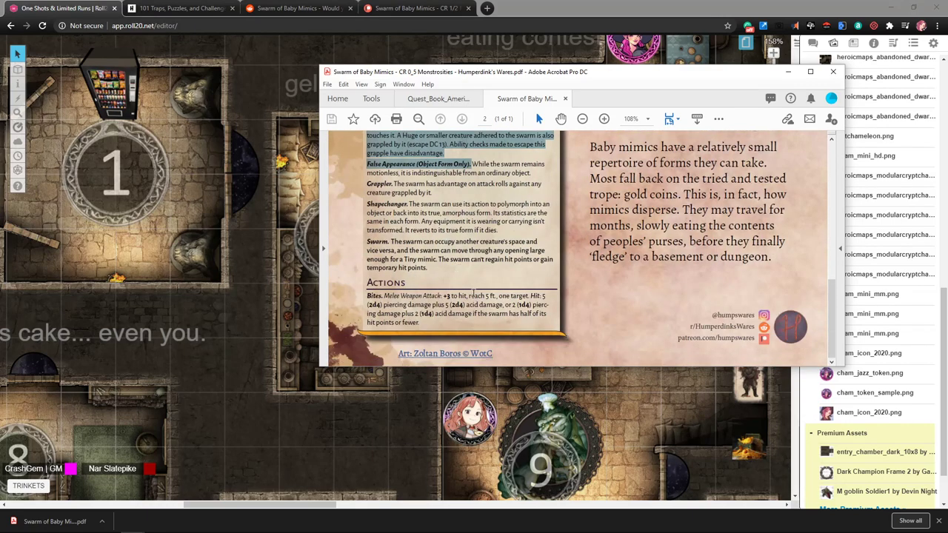
Recheck the Swarm of Baby Mimics stat block and move the PDF window off the Roll20 map.
{"action": "scroll", "coordinate": [474, 294], "scroll_direction": "up", "scroll_amount": 12}
{"action": "scroll", "coordinate": [478, 265], "scroll_direction": "down", "scroll_amount": 5}
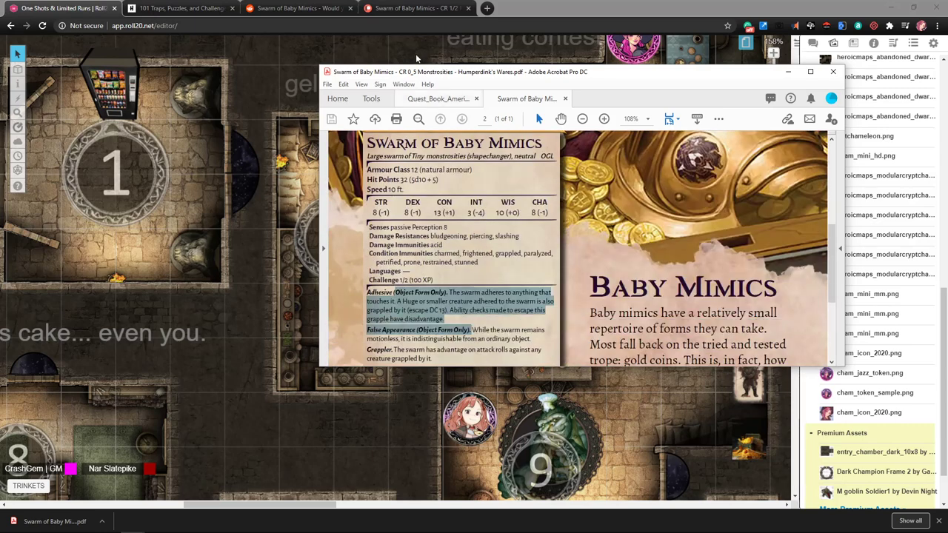
{"action": "left_click_drag", "start_coordinate": [431, 74], "coordinate": [947, 74]}
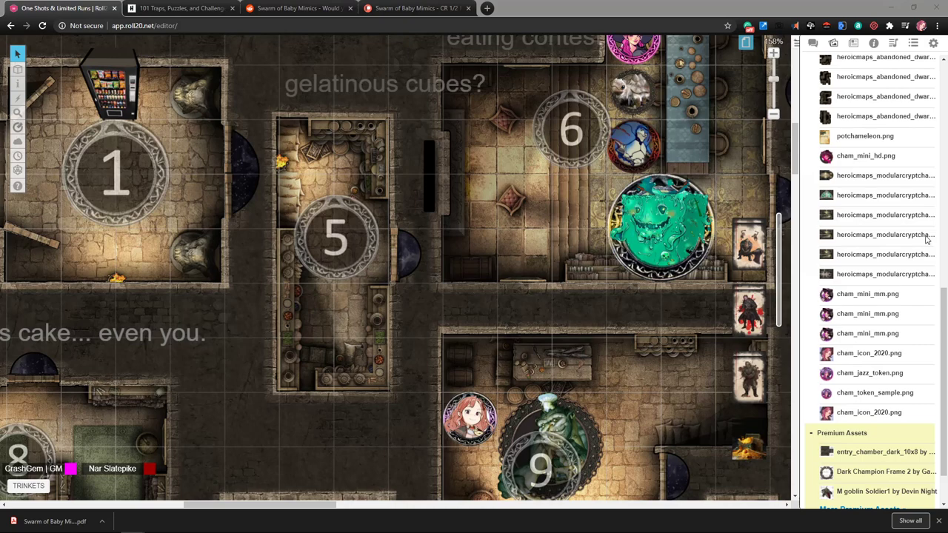
{"action": "left_click", "coordinate": [364, 88]}
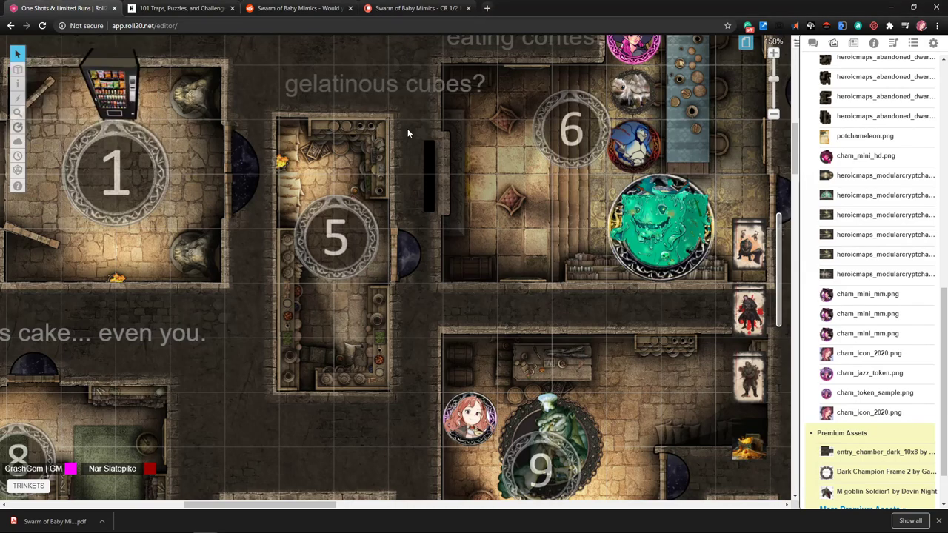
On the GM info layer, change the "gelatinous cubes?" label above room 5 to "mimic nest".
{"action": "scroll", "coordinate": [417, 159], "scroll_direction": "up", "scroll_amount": 3}
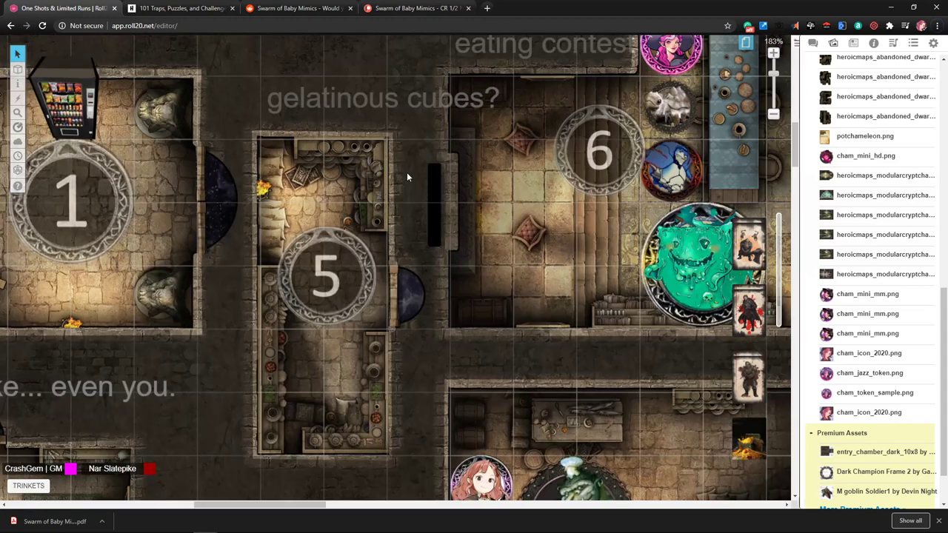
{"action": "scroll", "coordinate": [404, 176], "scroll_direction": "up", "scroll_amount": 3}
{"action": "mouse_move", "coordinate": [18, 69]}
{"action": "left_click", "coordinate": [64, 95]}
{"action": "left_click", "coordinate": [372, 212]}
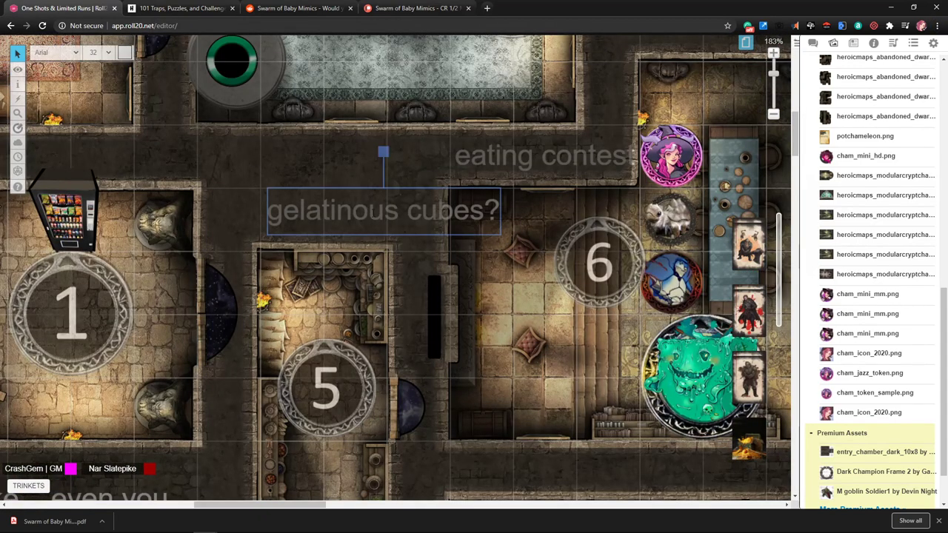
{"action": "double_click", "coordinate": [373, 212]}
{"action": "key", "text": "ctrl+a"}
{"action": "type", "text": "mimic nets"}
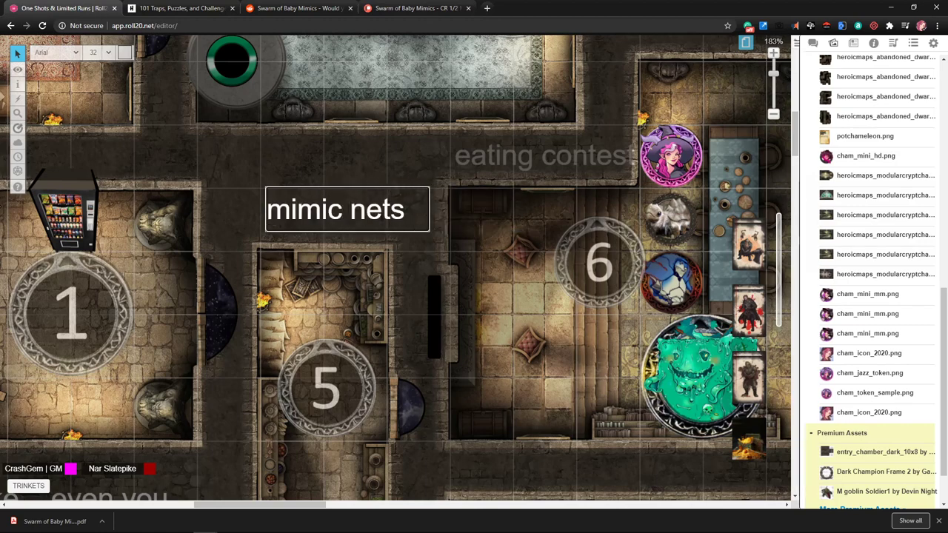
{"action": "key", "text": "BackSpace"}
{"action": "key", "text": "BackSpace"}
{"action": "type", "text": "s"}
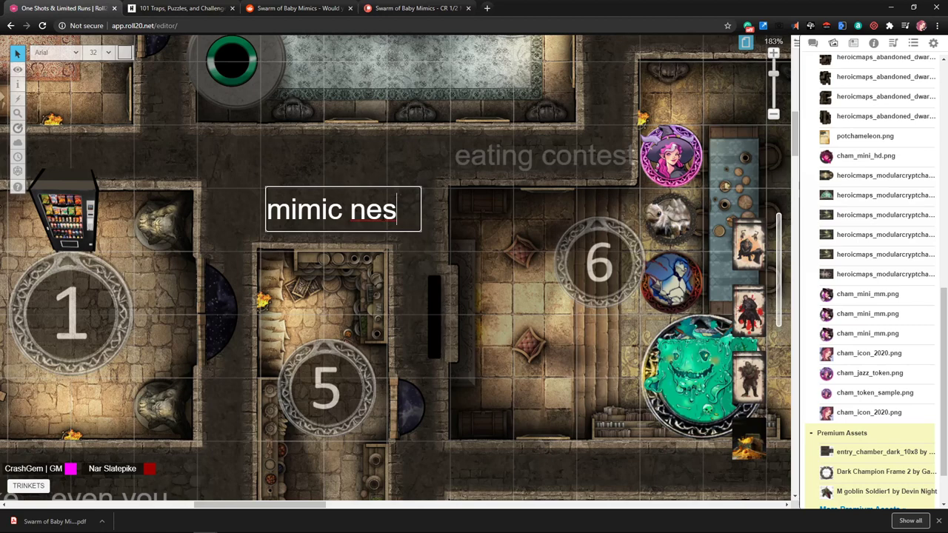
{"action": "type", "text": "t"}
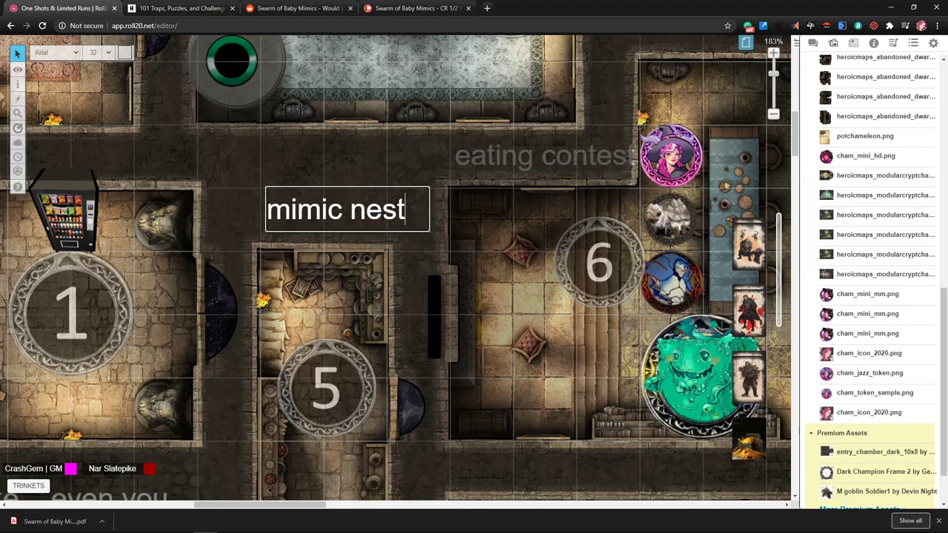
{"action": "left_click", "coordinate": [311, 178]}
Survey the whole dungeon map, examining the contents and notes of rooms 1 through 9.
{"action": "scroll", "coordinate": [348, 222], "scroll_direction": "left", "scroll_amount": 5}
{"action": "scroll", "coordinate": [348, 223], "scroll_direction": "down", "scroll_amount": 2}
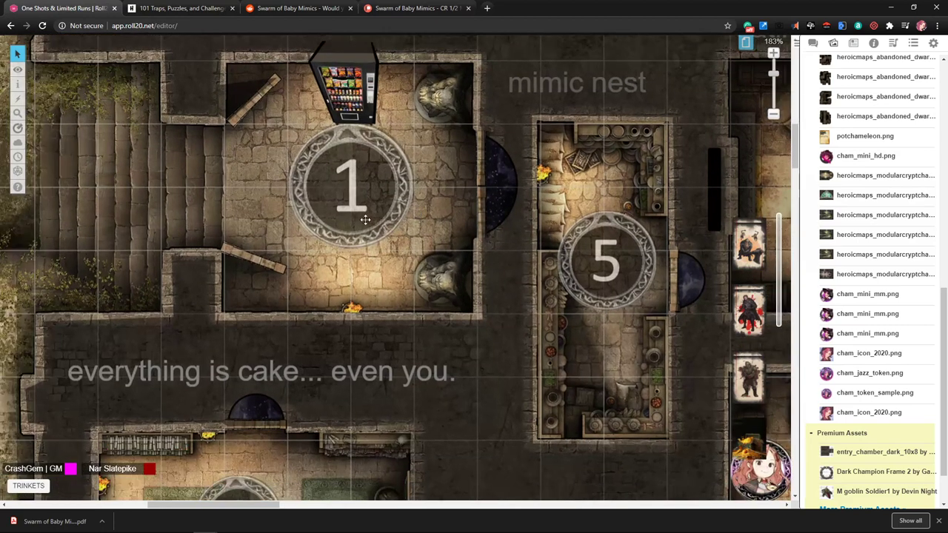
{"action": "scroll", "coordinate": [355, 226], "scroll_direction": "right", "scroll_amount": 2}
{"action": "scroll", "coordinate": [348, 233], "scroll_direction": "up", "scroll_amount": 2}
{"action": "scroll", "coordinate": [330, 245], "scroll_direction": "right", "scroll_amount": 2}
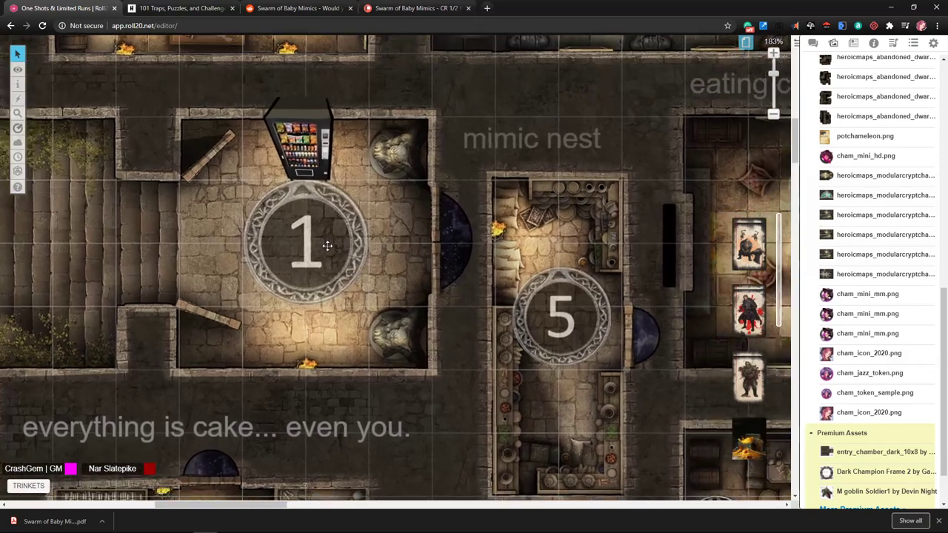
{"action": "scroll", "coordinate": [328, 245], "scroll_direction": "right", "scroll_amount": 3}
{"action": "scroll", "coordinate": [327, 245], "scroll_direction": "down", "scroll_amount": 1}
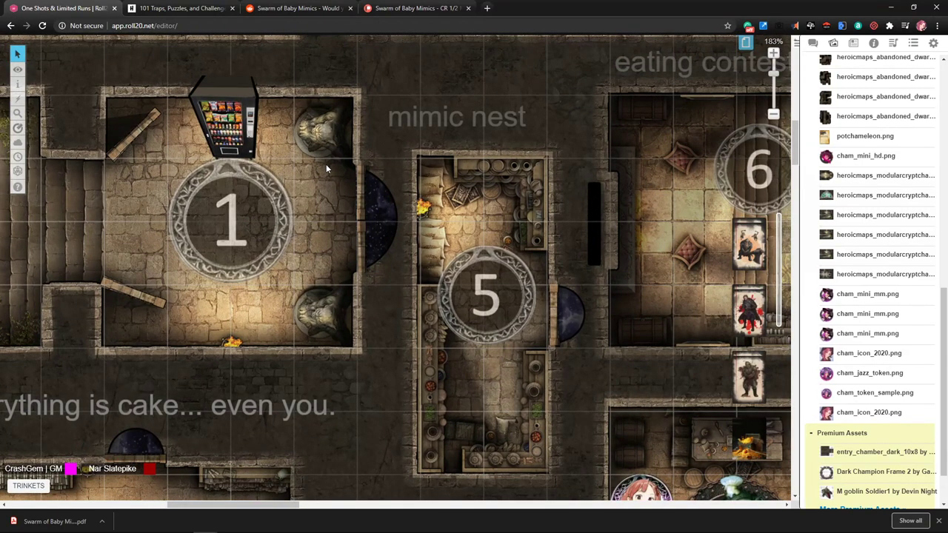
{"action": "scroll", "coordinate": [281, 237], "scroll_direction": "up", "scroll_amount": 6}
{"action": "scroll", "coordinate": [281, 237], "scroll_direction": "left", "scroll_amount": 5}
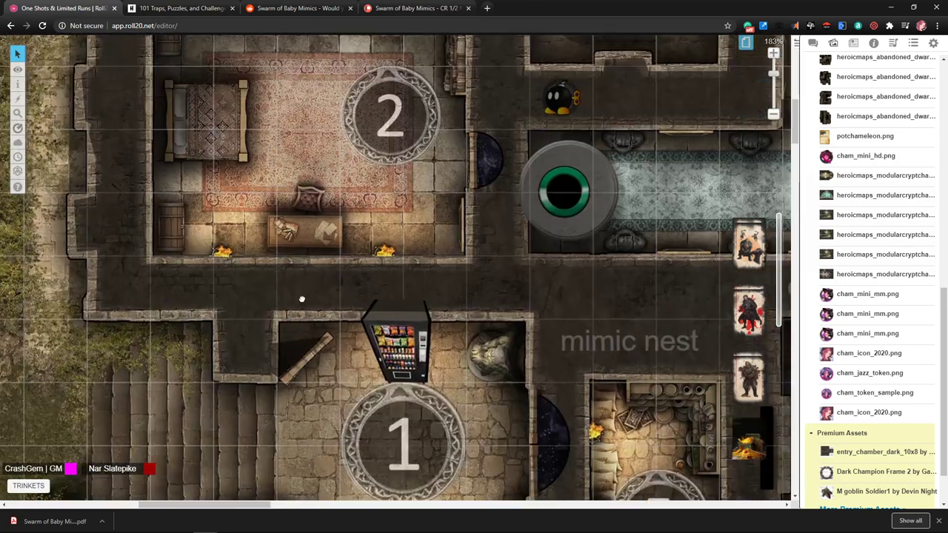
{"action": "scroll", "coordinate": [302, 298], "scroll_direction": "right", "scroll_amount": 8}
{"action": "scroll", "coordinate": [201, 291], "scroll_direction": "down", "scroll_amount": 2}
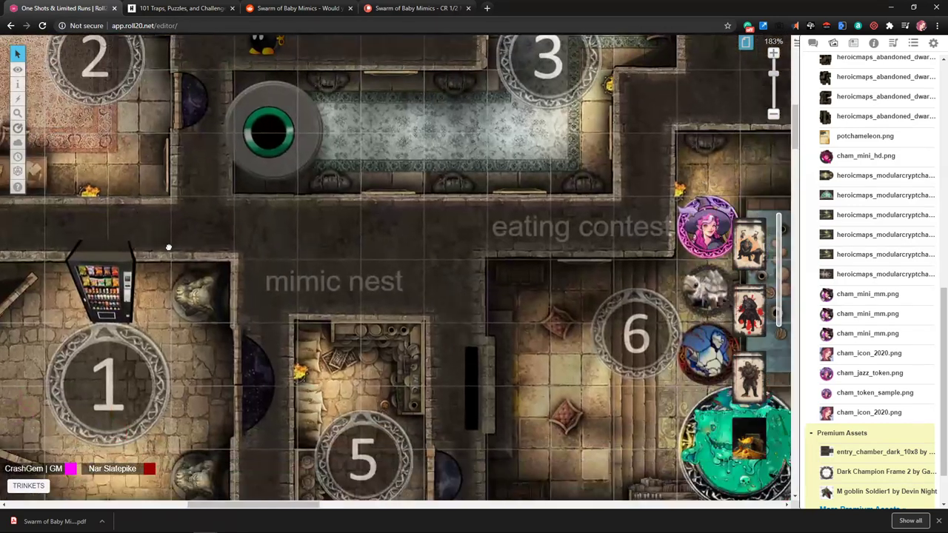
{"action": "scroll", "coordinate": [185, 230], "scroll_direction": "down", "scroll_amount": 2}
{"action": "scroll", "coordinate": [185, 230], "scroll_direction": "left", "scroll_amount": 1}
{"action": "scroll", "coordinate": [108, 222], "scroll_direction": "right", "scroll_amount": 5}
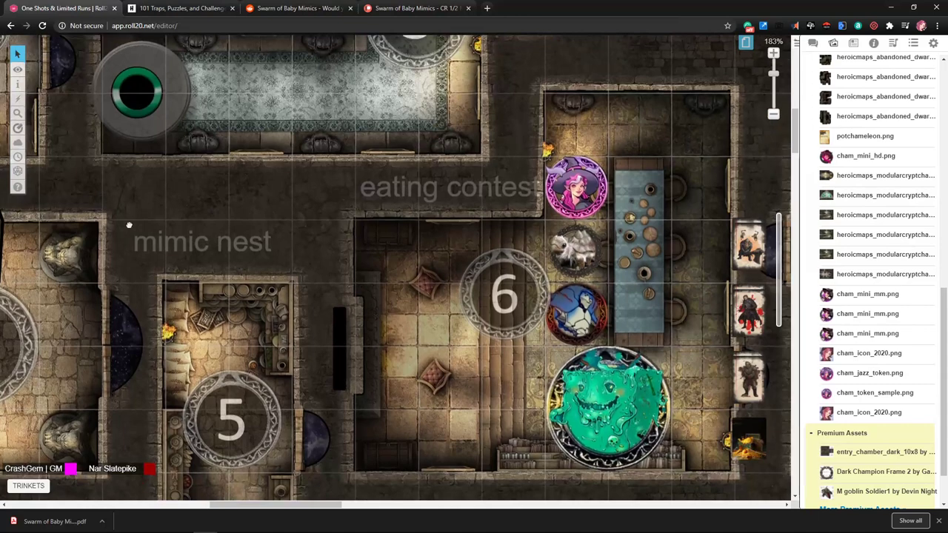
{"action": "scroll", "coordinate": [377, 250], "scroll_direction": "right", "scroll_amount": 5}
{"action": "scroll", "coordinate": [376, 250], "scroll_direction": "down", "scroll_amount": 1}
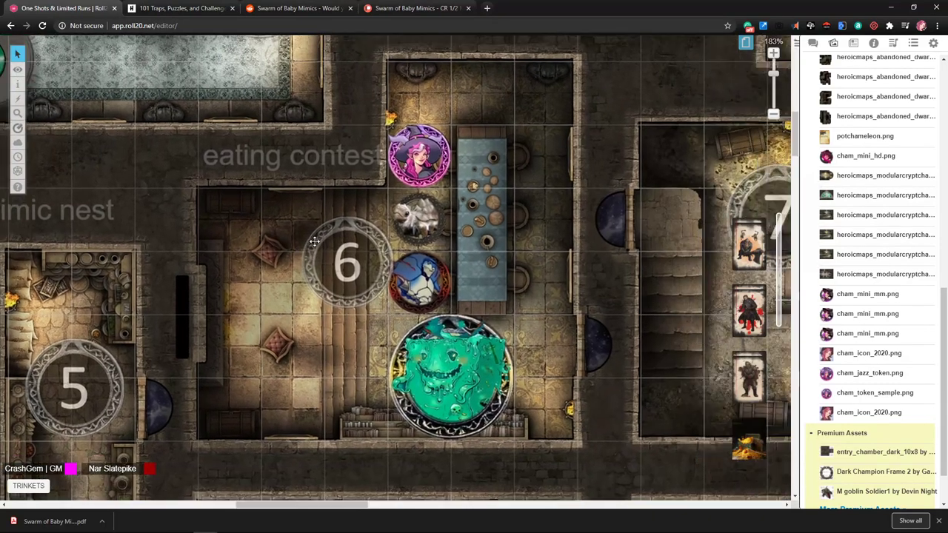
{"action": "scroll", "coordinate": [314, 241], "scroll_direction": "right", "scroll_amount": 5}
{"action": "scroll", "coordinate": [314, 242], "scroll_direction": "down", "scroll_amount": 1}
{"action": "scroll", "coordinate": [433, 267], "scroll_direction": "right", "scroll_amount": 9}
{"action": "scroll", "coordinate": [433, 266], "scroll_direction": "up", "scroll_amount": 9}
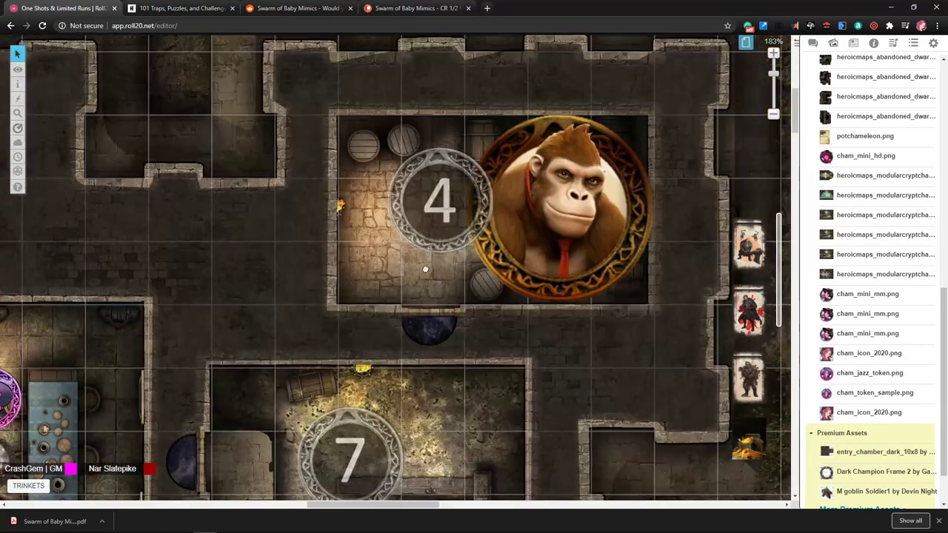
{"action": "scroll", "coordinate": [434, 267], "scroll_direction": "up", "scroll_amount": 1}
{"action": "scroll", "coordinate": [433, 267], "scroll_direction": "right", "scroll_amount": 6}
{"action": "scroll", "coordinate": [370, 296], "scroll_direction": "down", "scroll_amount": 7}
{"action": "scroll", "coordinate": [333, 326], "scroll_direction": "left", "scroll_amount": 5}
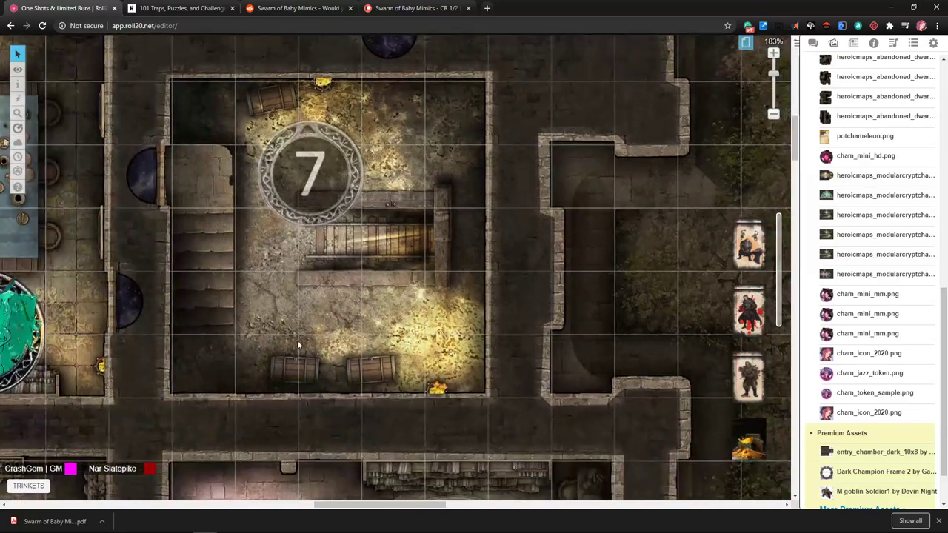
{"action": "scroll", "coordinate": [301, 342], "scroll_direction": "down", "scroll_amount": 9}
{"action": "scroll", "coordinate": [300, 342], "scroll_direction": "left", "scroll_amount": 6}
{"action": "scroll", "coordinate": [585, 165], "scroll_direction": "left", "scroll_amount": 10}
{"action": "scroll", "coordinate": [585, 164], "scroll_direction": "up", "scroll_amount": 1}
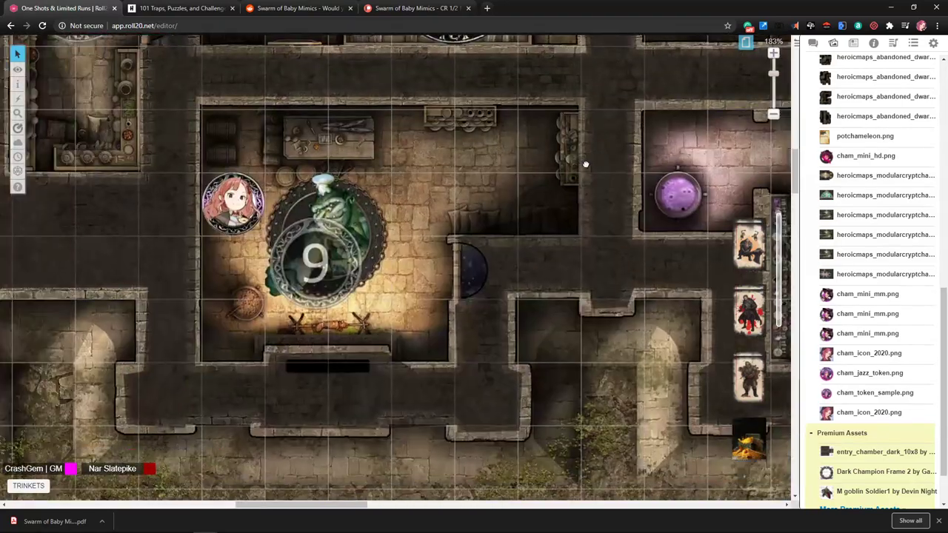
{"action": "scroll", "coordinate": [445, 185], "scroll_direction": "left", "scroll_amount": 4}
{"action": "scroll", "coordinate": [444, 185], "scroll_direction": "down", "scroll_amount": 1}
{"action": "scroll", "coordinate": [281, 271], "scroll_direction": "left", "scroll_amount": 9}
{"action": "scroll", "coordinate": [281, 271], "scroll_direction": "up", "scroll_amount": 1}
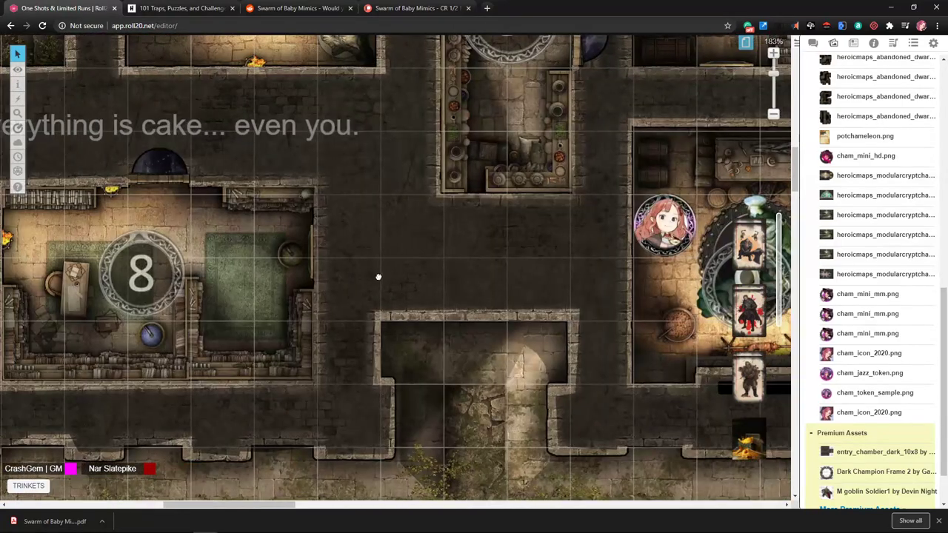
{"action": "scroll", "coordinate": [378, 277], "scroll_direction": "left", "scroll_amount": 8}
{"action": "scroll", "coordinate": [377, 277], "scroll_direction": "up", "scroll_amount": 2}
{"action": "scroll", "coordinate": [381, 296], "scroll_direction": "left", "scroll_amount": 1}
{"action": "scroll", "coordinate": [385, 319], "scroll_direction": "up", "scroll_amount": 1}
{"action": "scroll", "coordinate": [385, 319], "scroll_direction": "right", "scroll_amount": 1}
{"action": "scroll", "coordinate": [391, 349], "scroll_direction": "up", "scroll_amount": 2}
{"action": "scroll", "coordinate": [391, 349], "scroll_direction": "right", "scroll_amount": 1}
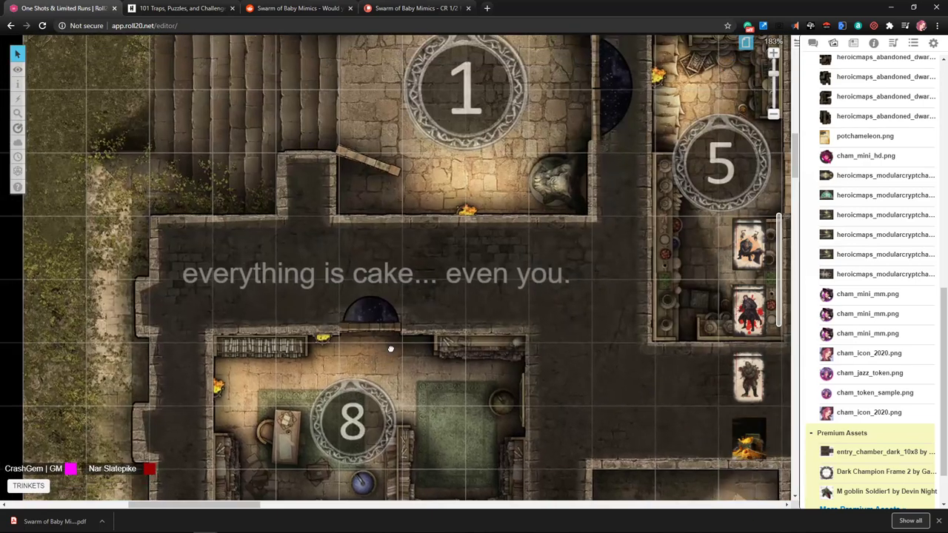
{"action": "scroll", "coordinate": [390, 349], "scroll_direction": "up", "scroll_amount": 3}
{"action": "scroll", "coordinate": [390, 348], "scroll_direction": "right", "scroll_amount": 5}
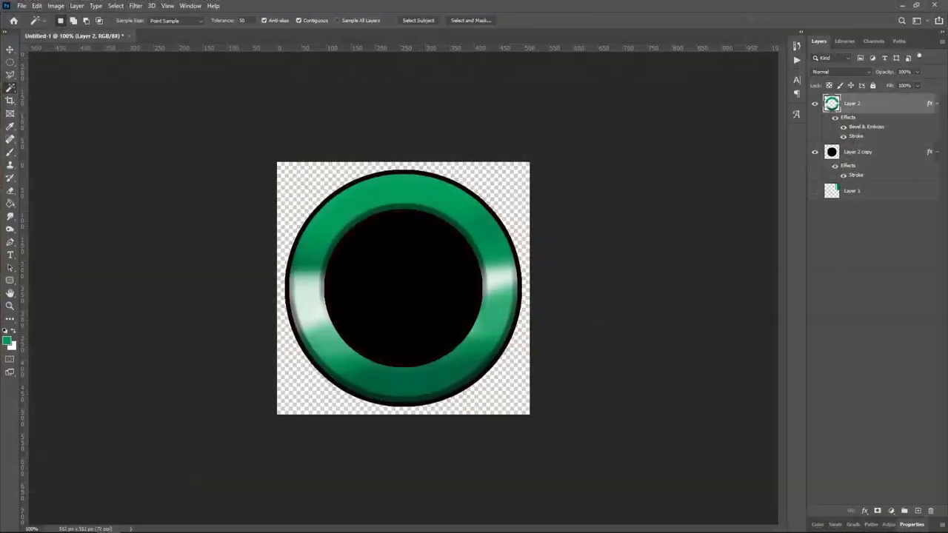
In Photoshop, create a new 340 x 251 px document and paste the copied Ring of Return picture into it.
{"action": "key", "text": "ctrl+n"}
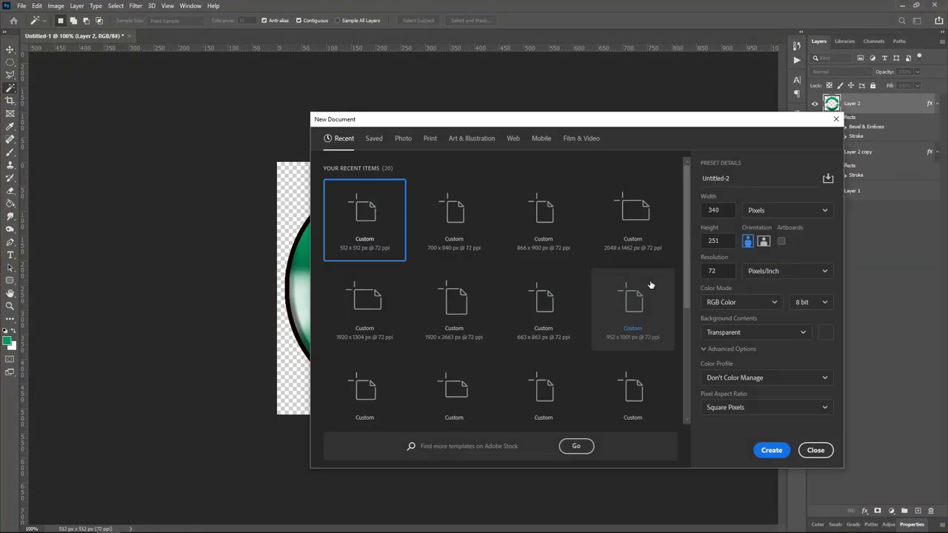
{"action": "key", "text": "Return"}
{"action": "key", "text": "ctrl+v"}
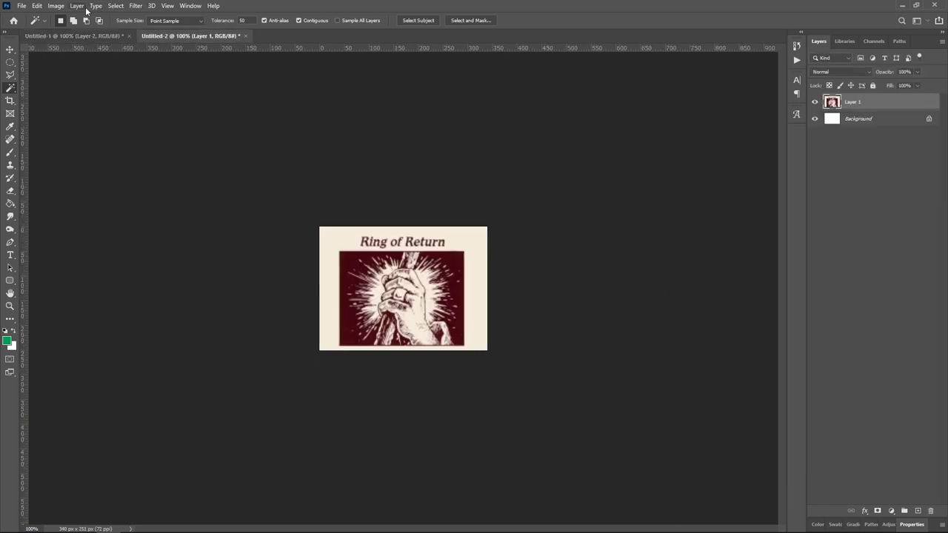
{"action": "left_click", "coordinate": [117, 6]}
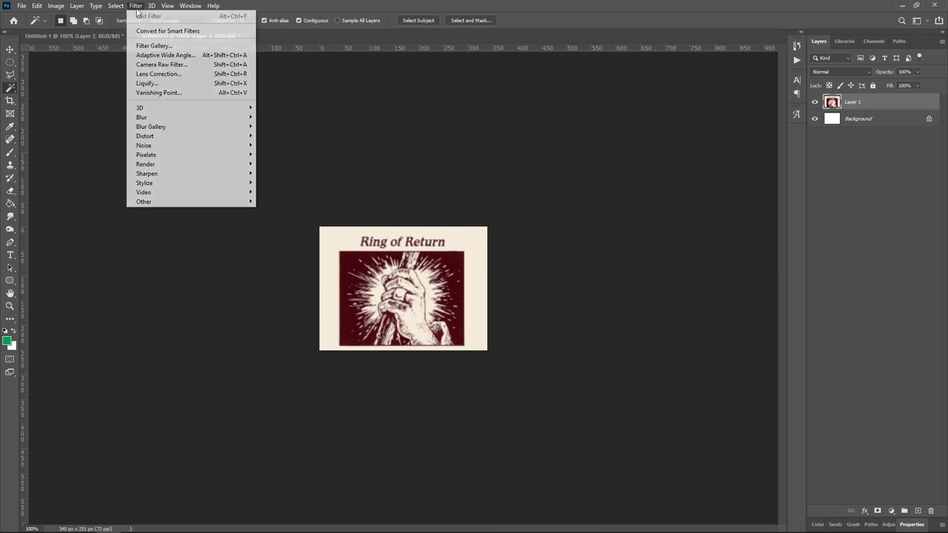
{"action": "mouse_move", "coordinate": [151, 6]}
{"action": "left_click", "coordinate": [357, 124]}
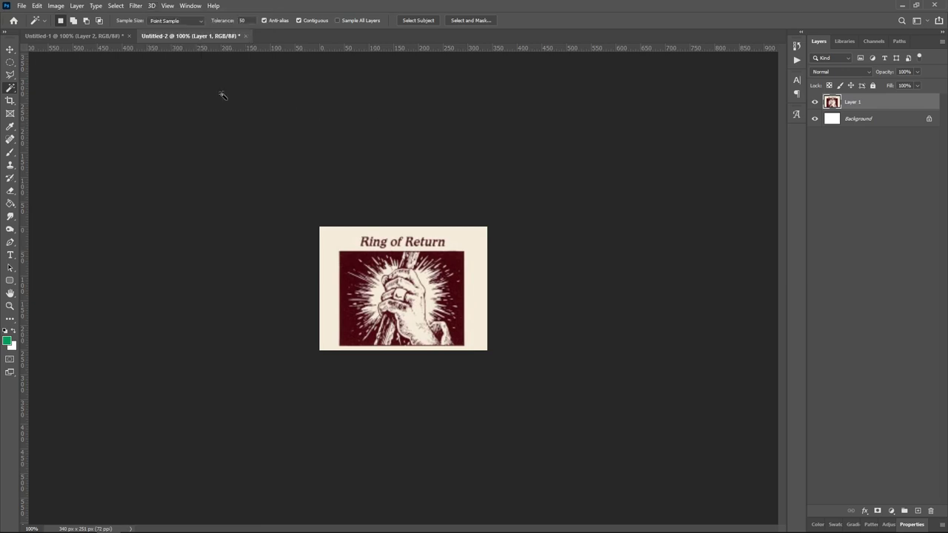
{"action": "left_click", "coordinate": [10, 49]}
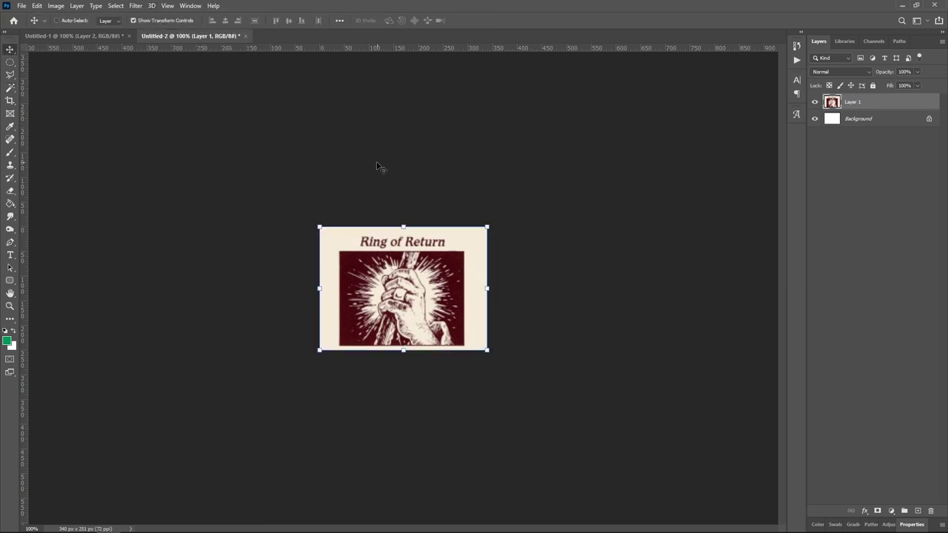
{"action": "left_click", "coordinate": [11, 63]}
{"action": "left_click", "coordinate": [10, 49]}
Return to Roll20, search the D&D 5th Edition compendium for "word of recall", and read the Word of Recall spell description.
{"action": "left_click", "coordinate": [903, 5]}
{"action": "left_click", "coordinate": [874, 43]}
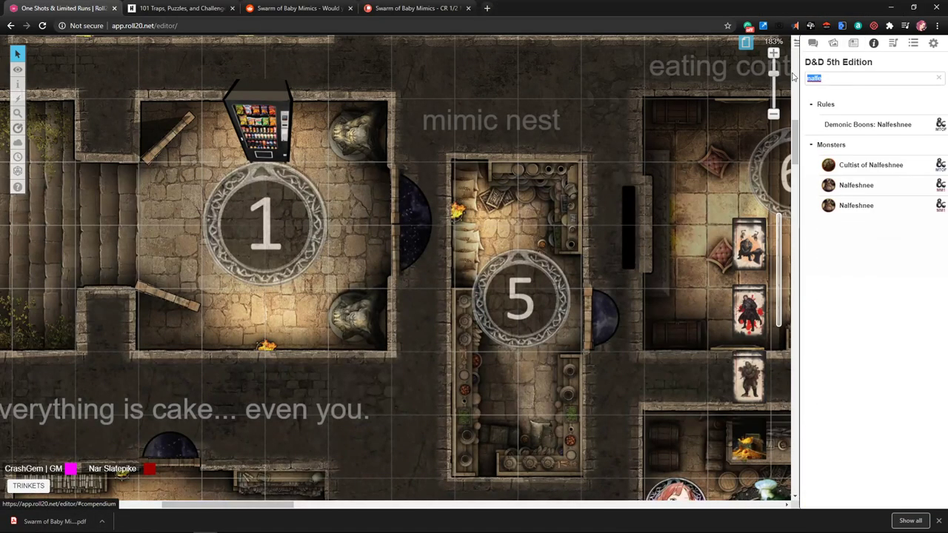
{"action": "type", "text": "word of recall"}
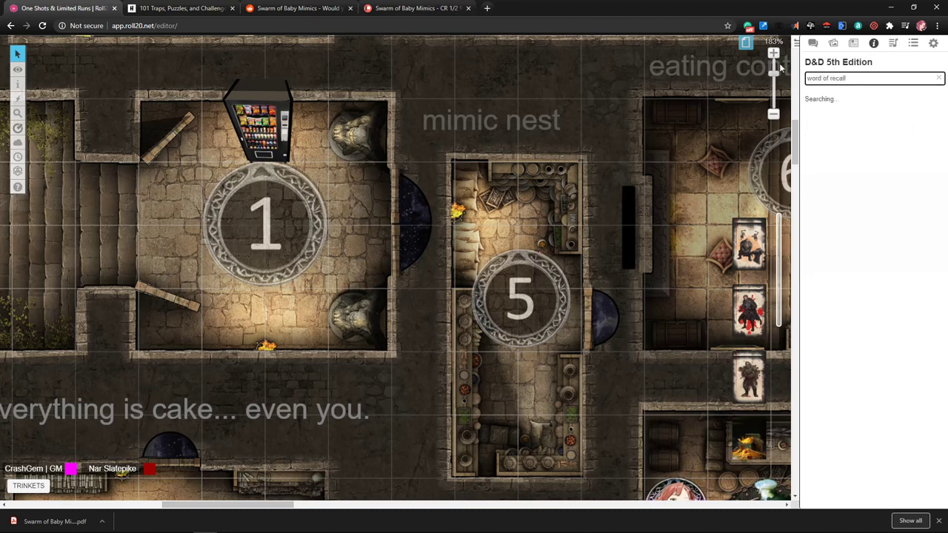
{"action": "left_click", "coordinate": [859, 123]}
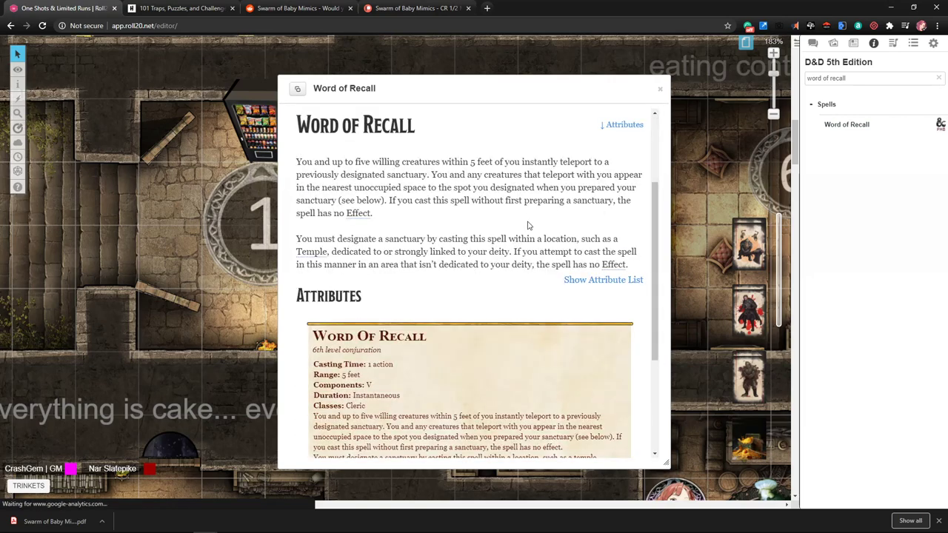
{"action": "scroll", "coordinate": [433, 357], "scroll_direction": "down", "scroll_amount": 1}
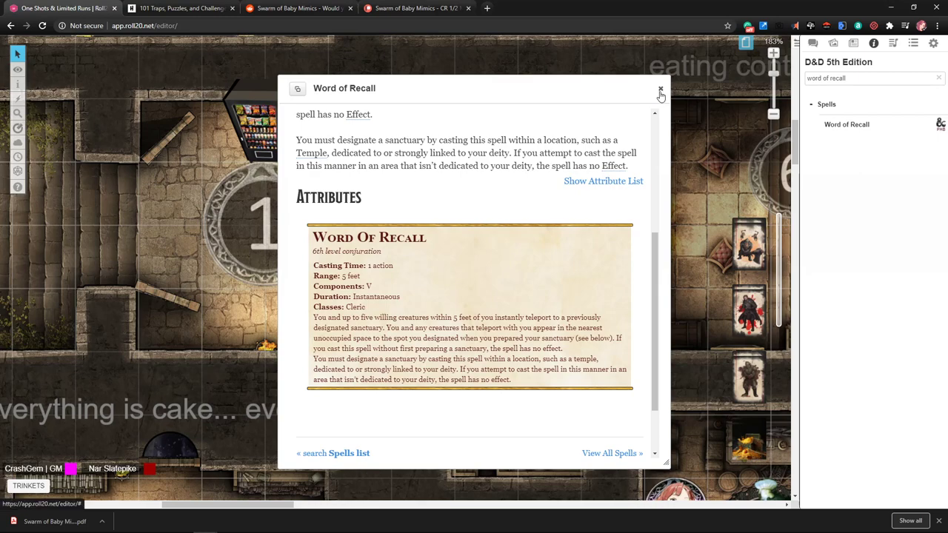
{"action": "scroll", "coordinate": [394, 260], "scroll_direction": "up", "scroll_amount": 1}
{"action": "scroll", "coordinate": [394, 260], "scroll_direction": "up", "scroll_amount": 1}
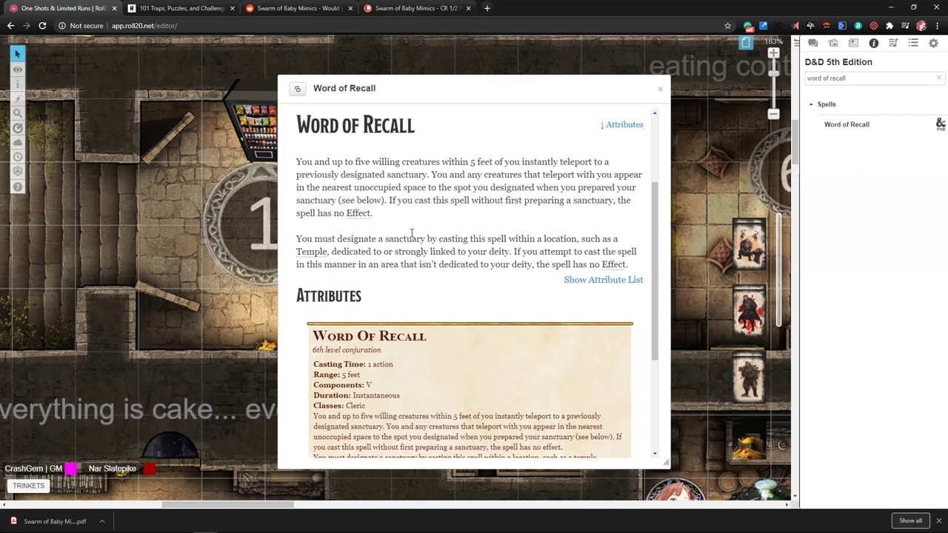